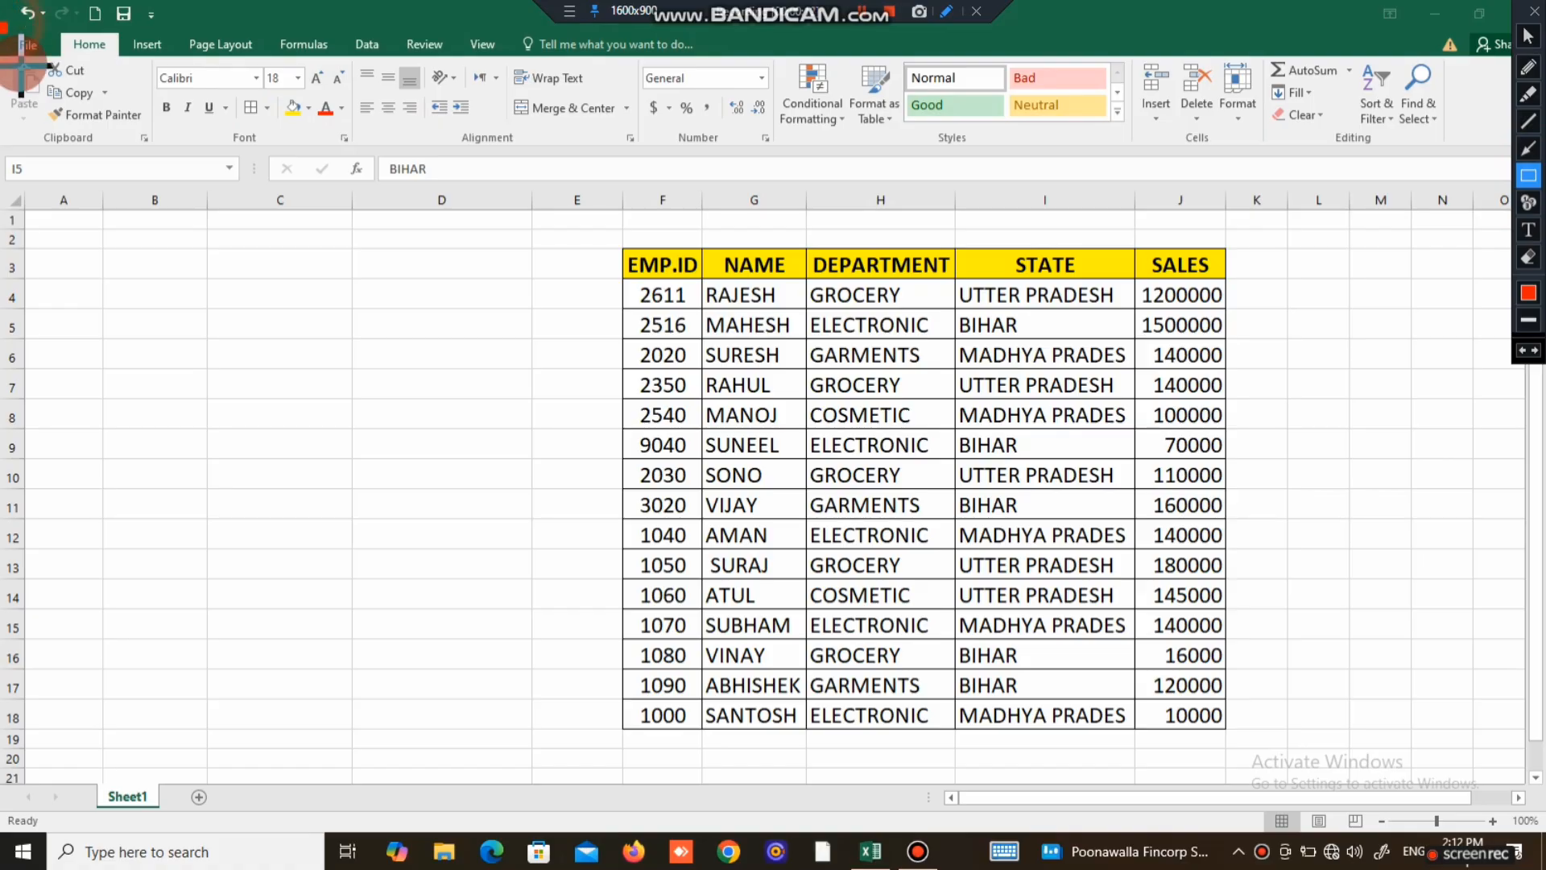
{"action": "mouse_move", "coordinate": [3, 24]}
{"action": "left_mouse_down"}
{"action": "mouse_move", "coordinate": [379, 196]}
{"action": "mouse_move", "coordinate": [1470, 202]}
{"action": "left_mouse_up"}
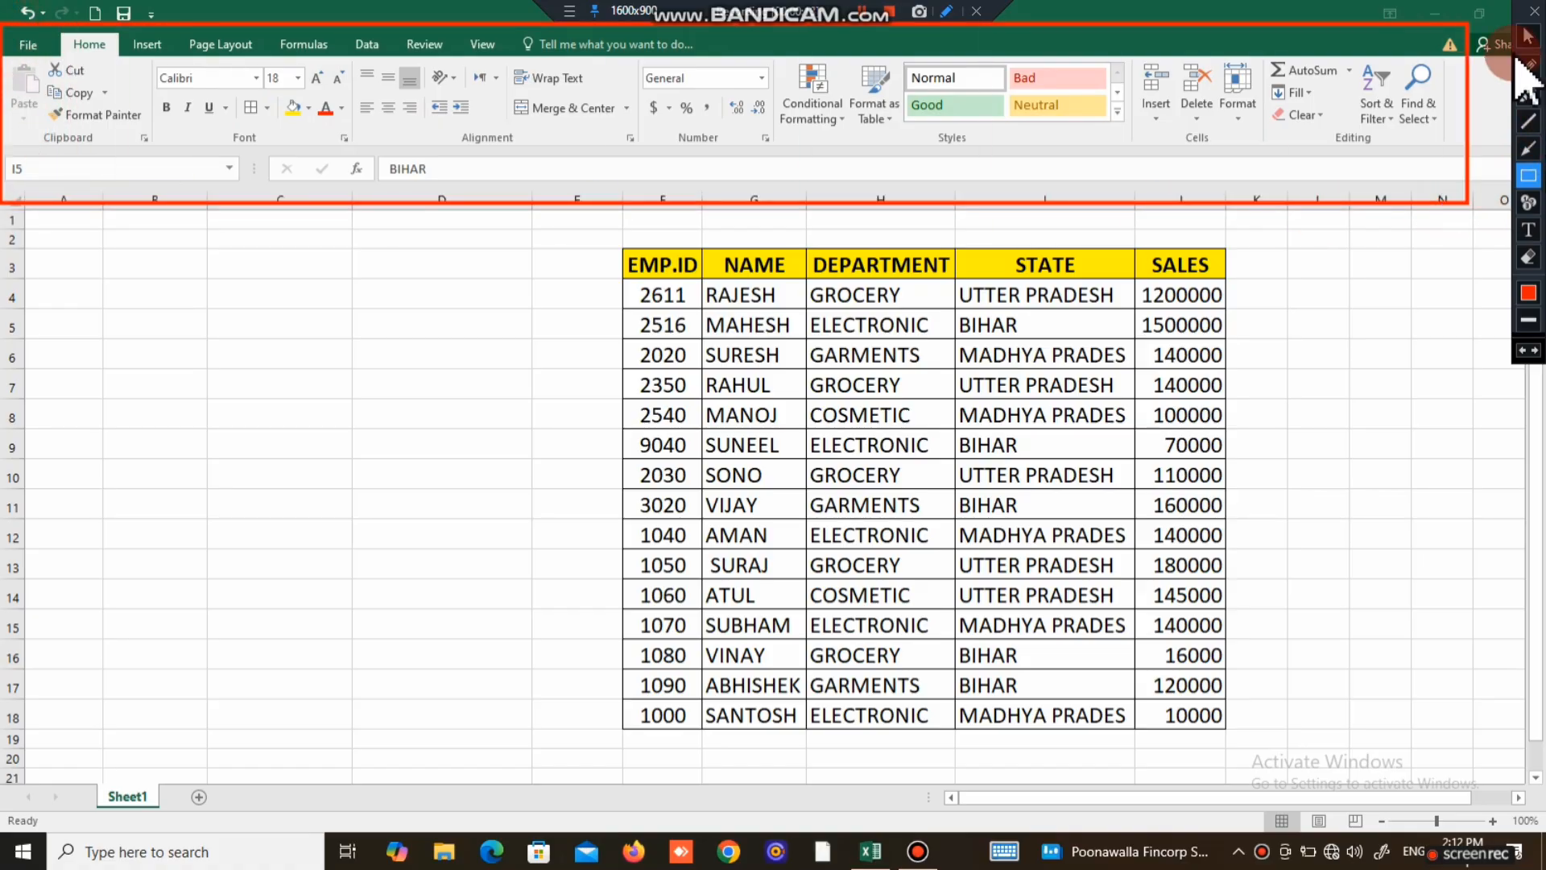
{"action": "left_click", "coordinate": [1522, 39]}
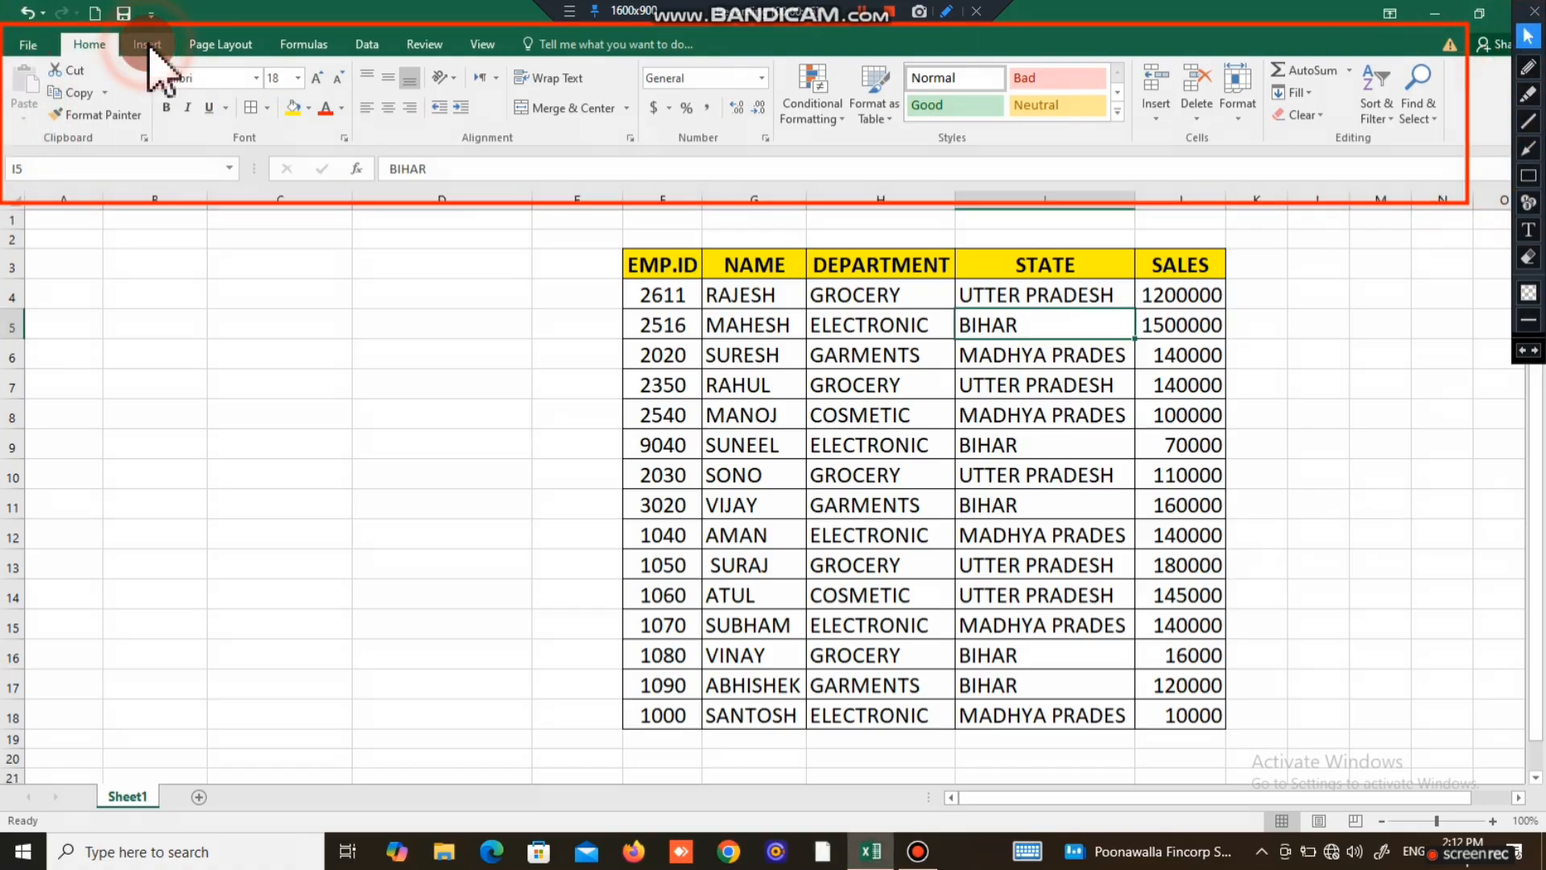
{"action": "left_click", "coordinate": [1527, 149]}
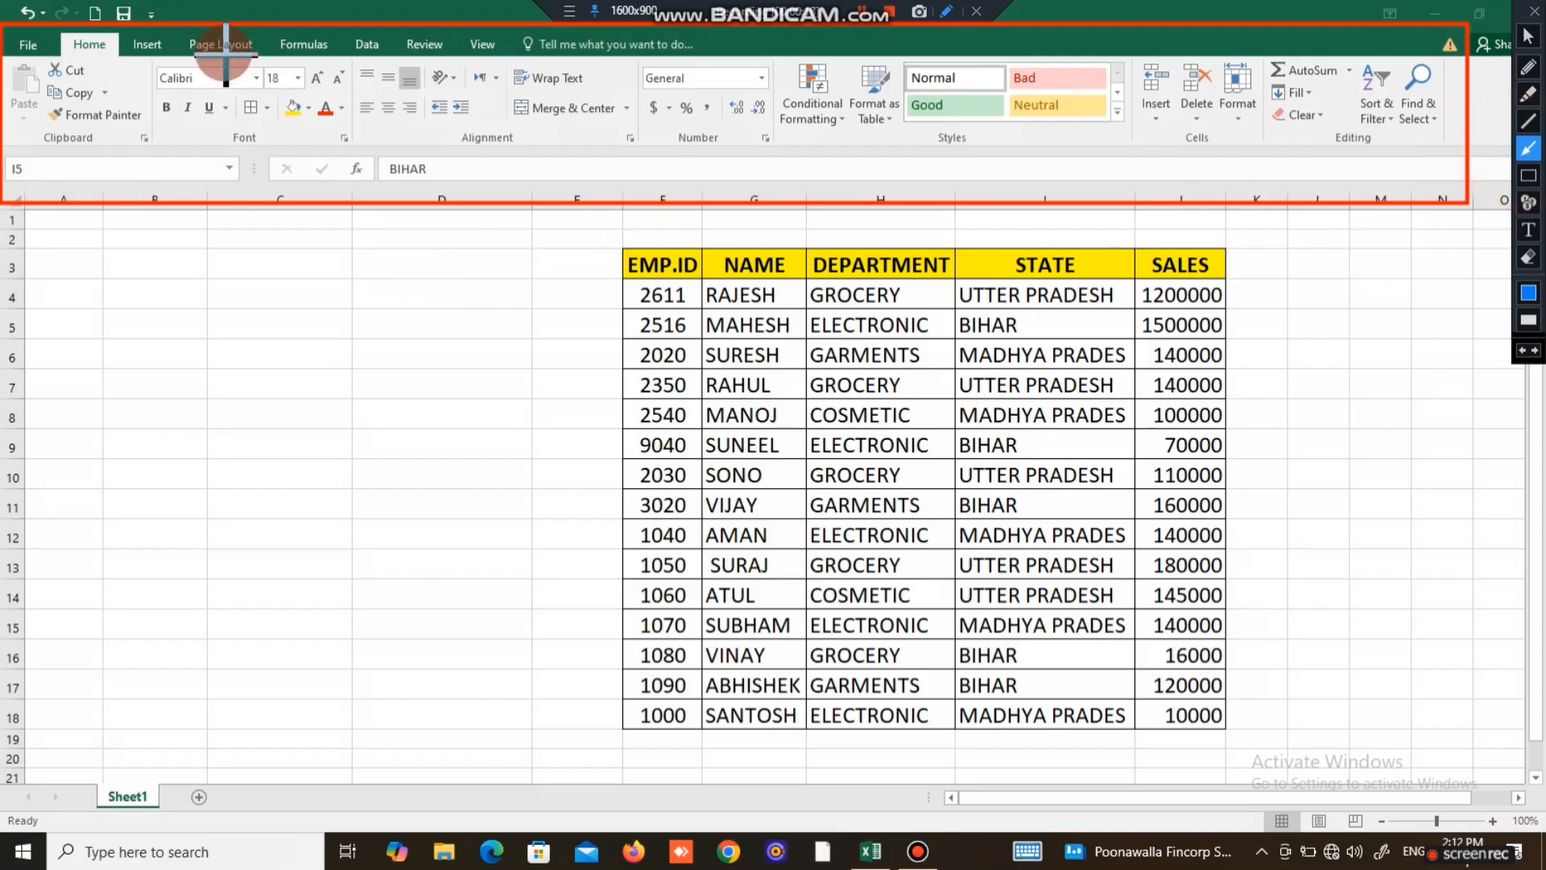
{"action": "left_click", "coordinate": [1527, 37]}
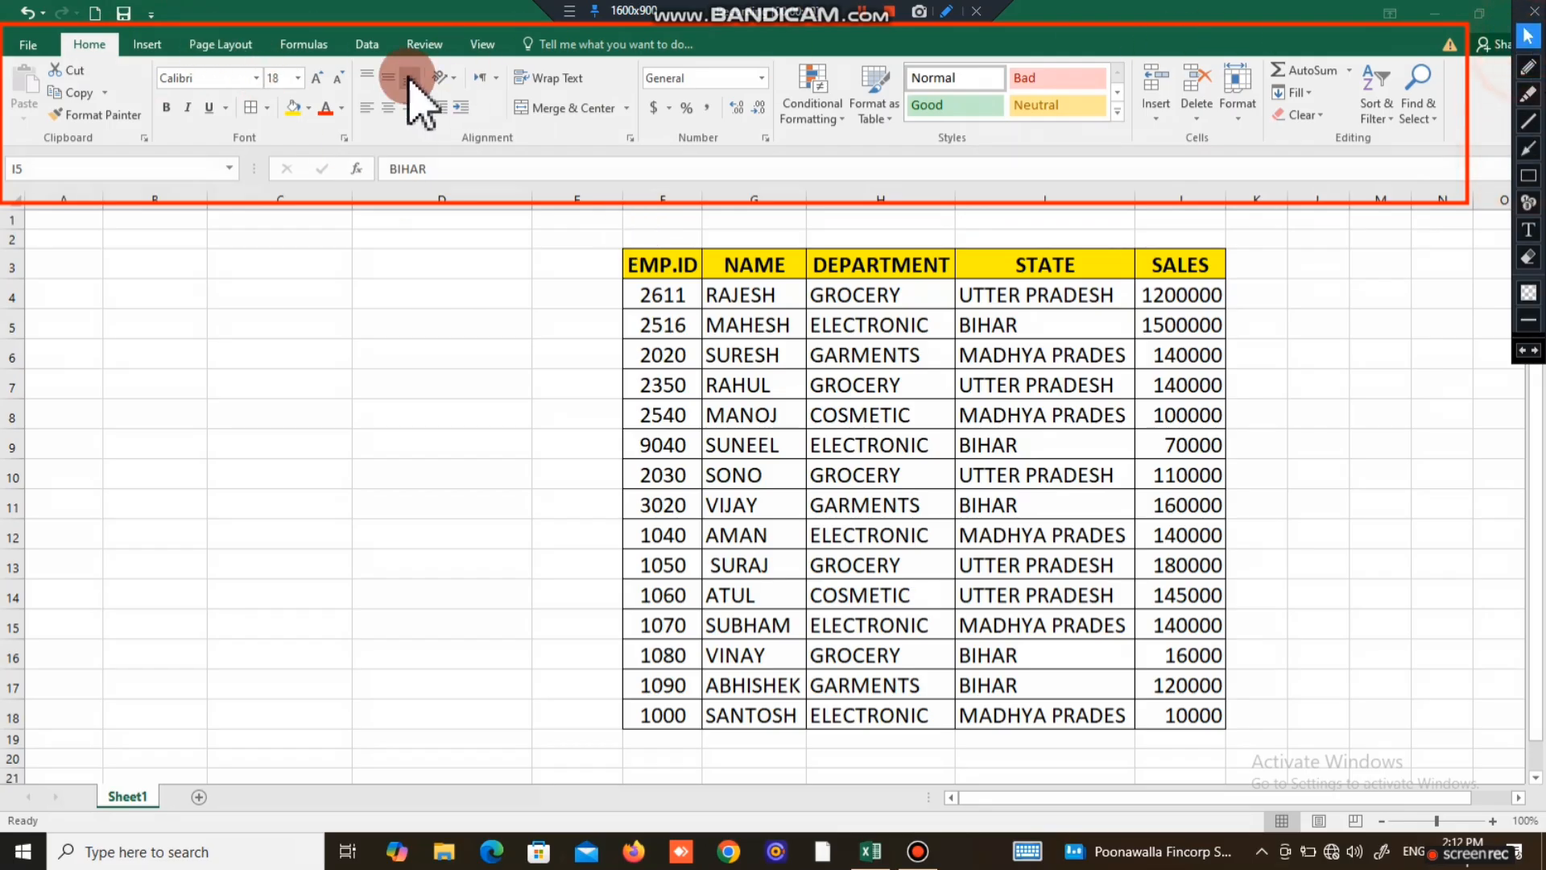
Show the insert commands, mark the PivotTable area with the yellow highlighter, and erase all the annotations.
{"action": "left_click", "coordinate": [148, 44]}
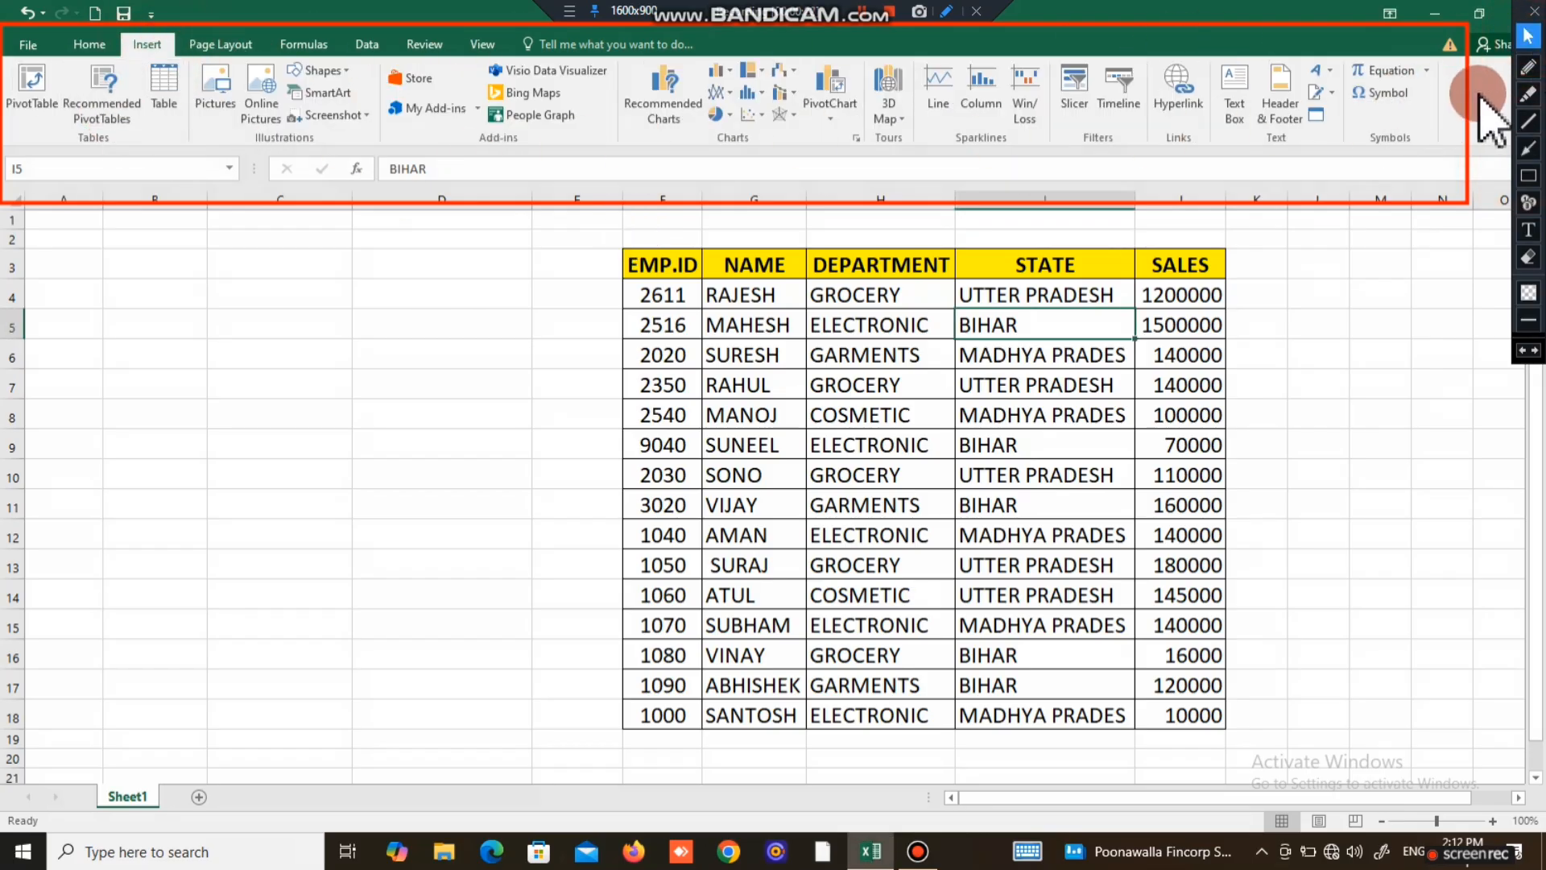
{"action": "left_click", "coordinate": [1527, 94]}
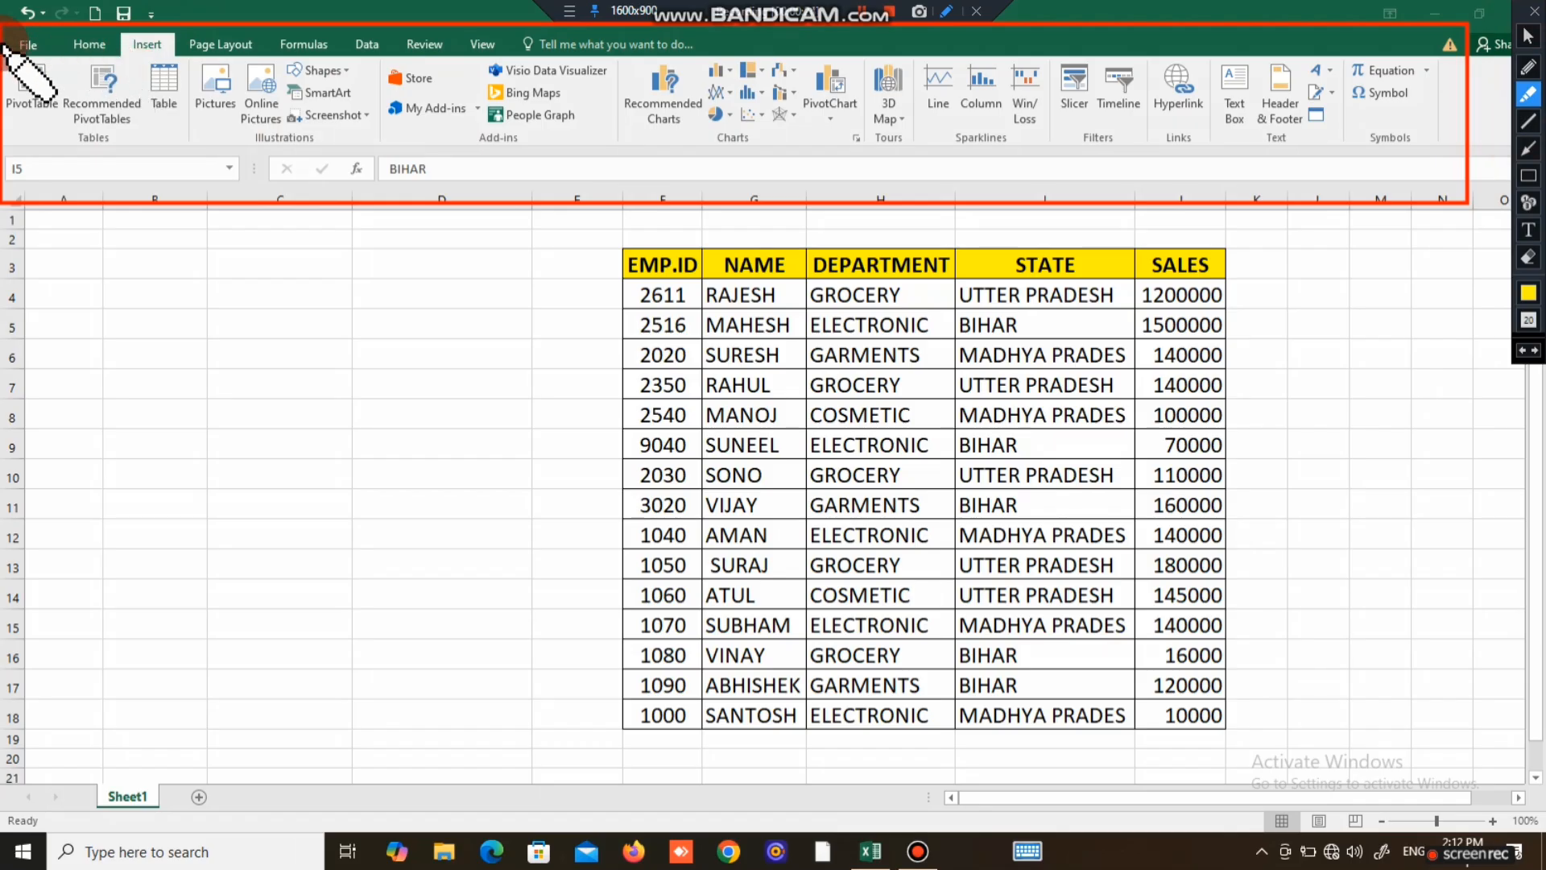
{"action": "mouse_move", "coordinate": [4, 36]}
{"action": "left_mouse_down"}
{"action": "mouse_move", "coordinate": [274, 149]}
{"action": "mouse_move", "coordinate": [97, 185]}
{"action": "mouse_move", "coordinate": [49, 80]}
{"action": "mouse_move", "coordinate": [83, 115]}
{"action": "mouse_move", "coordinate": [158, 40]}
{"action": "mouse_move", "coordinate": [123, 134]}
{"action": "left_mouse_up"}
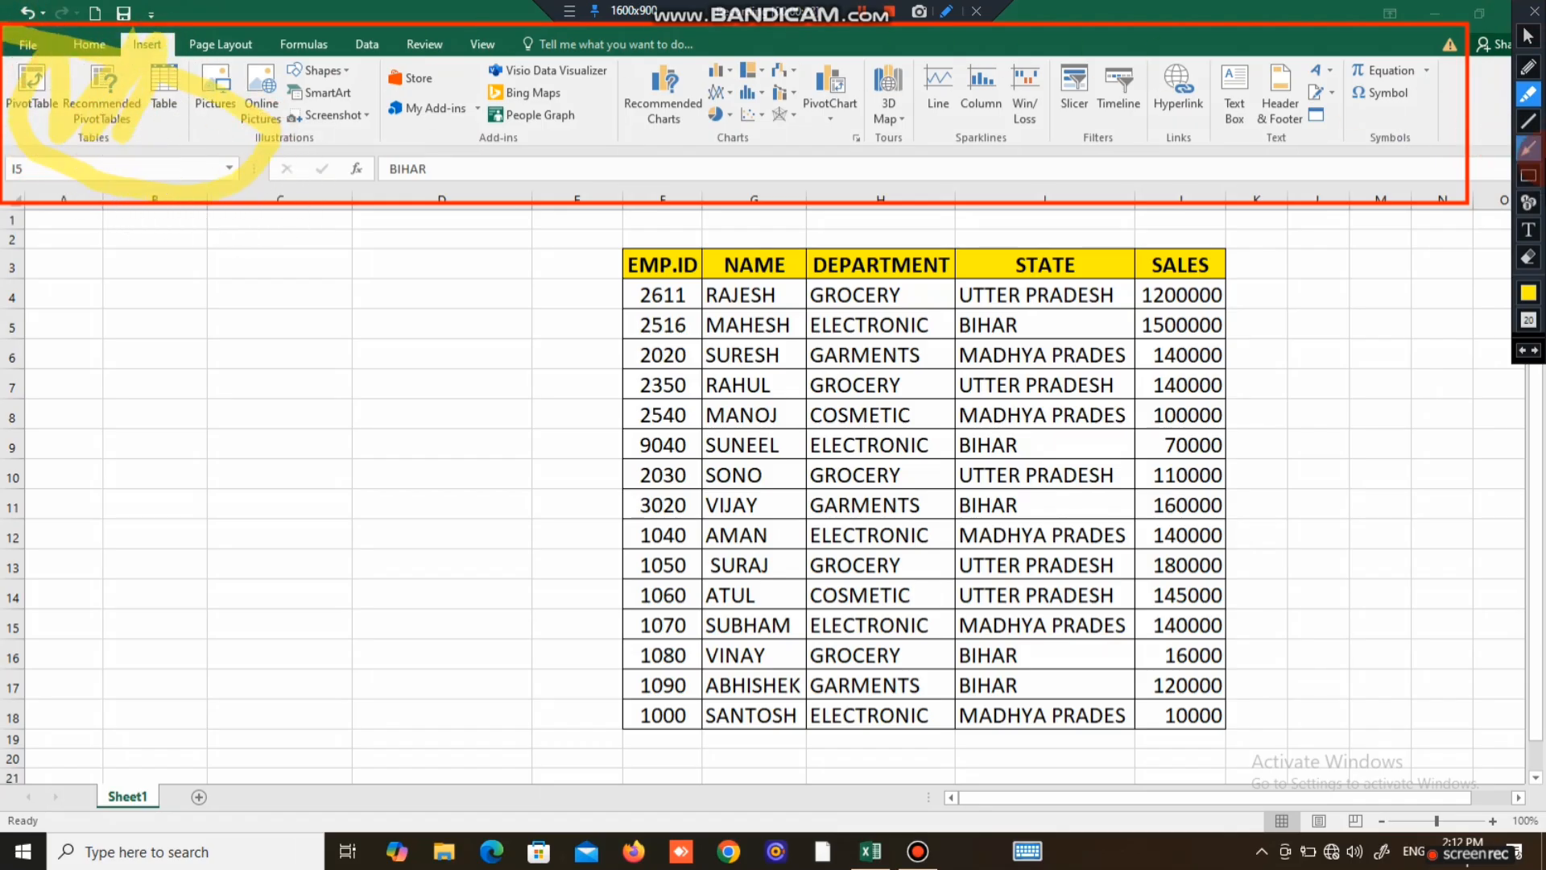
{"action": "left_click", "coordinate": [1527, 257]}
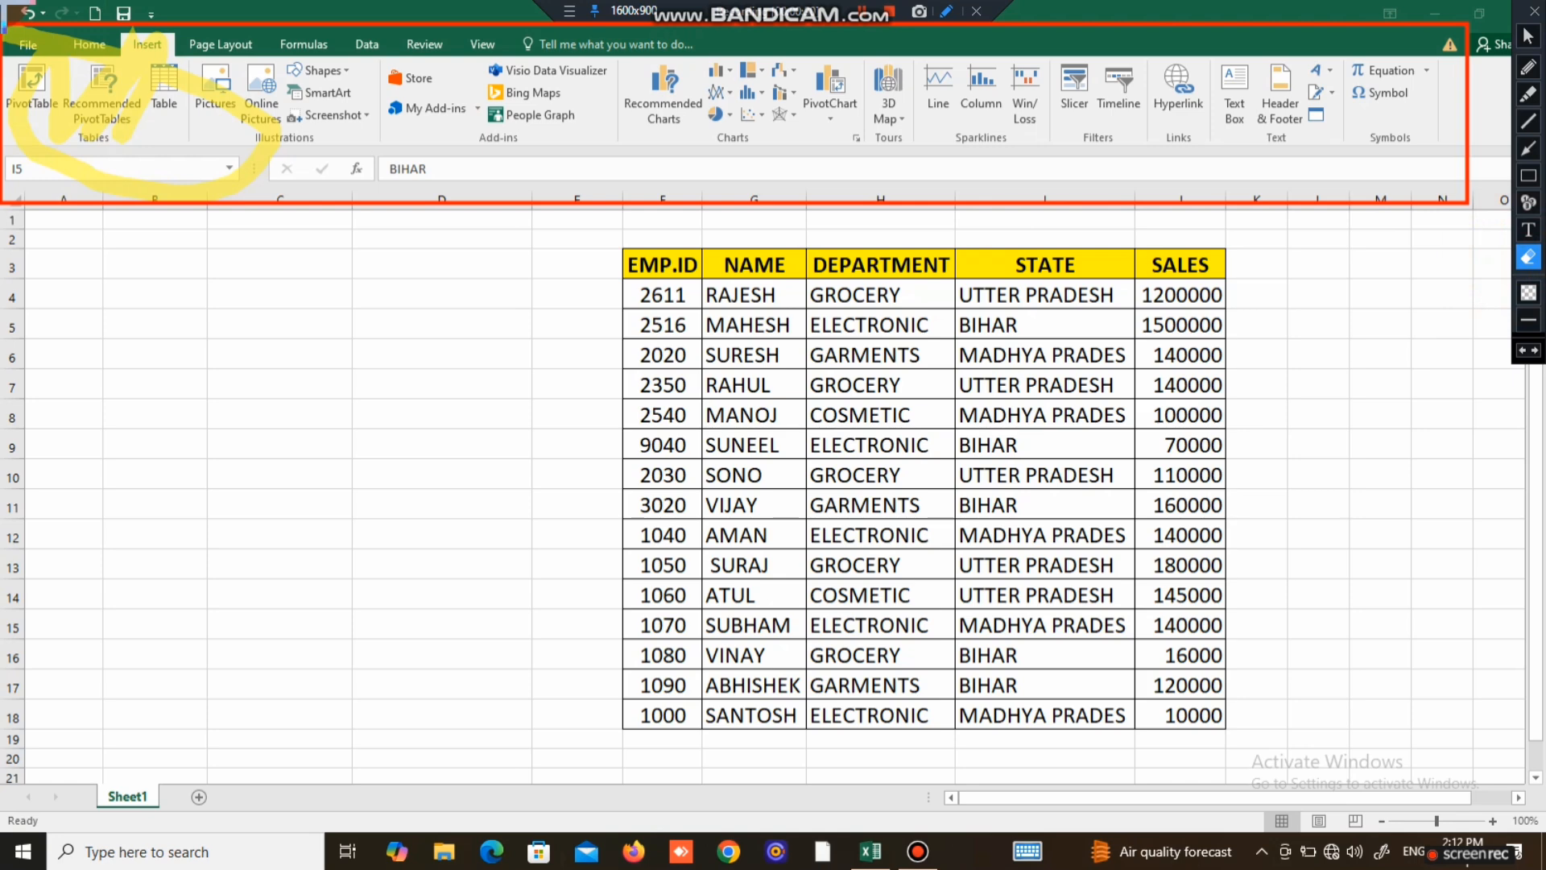
{"action": "double_click", "coordinate": [1530, 257]}
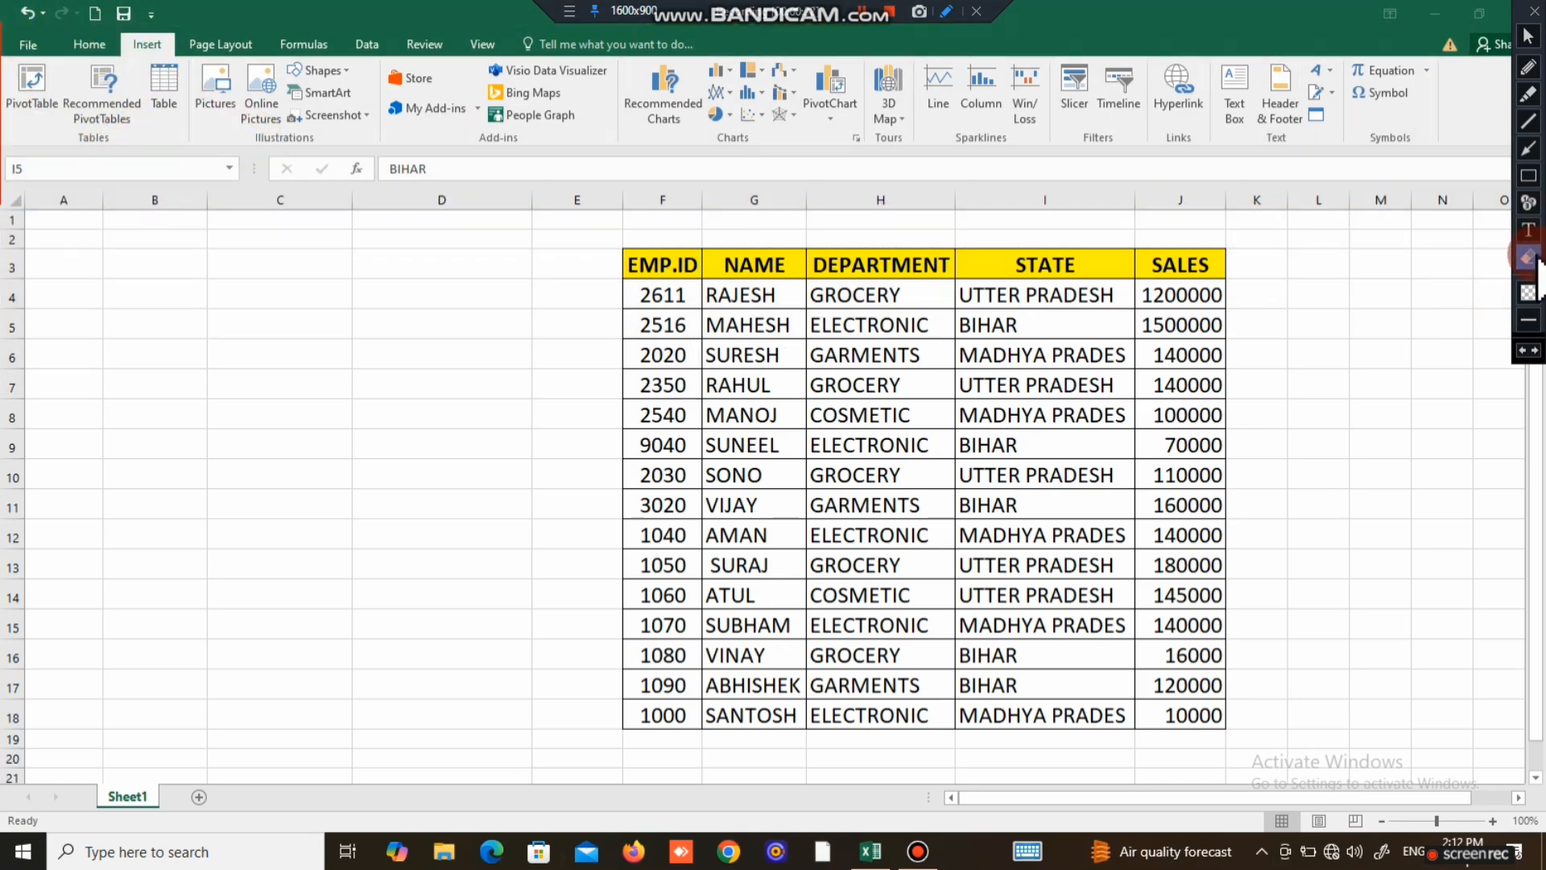
{"action": "left_click", "coordinate": [1529, 36]}
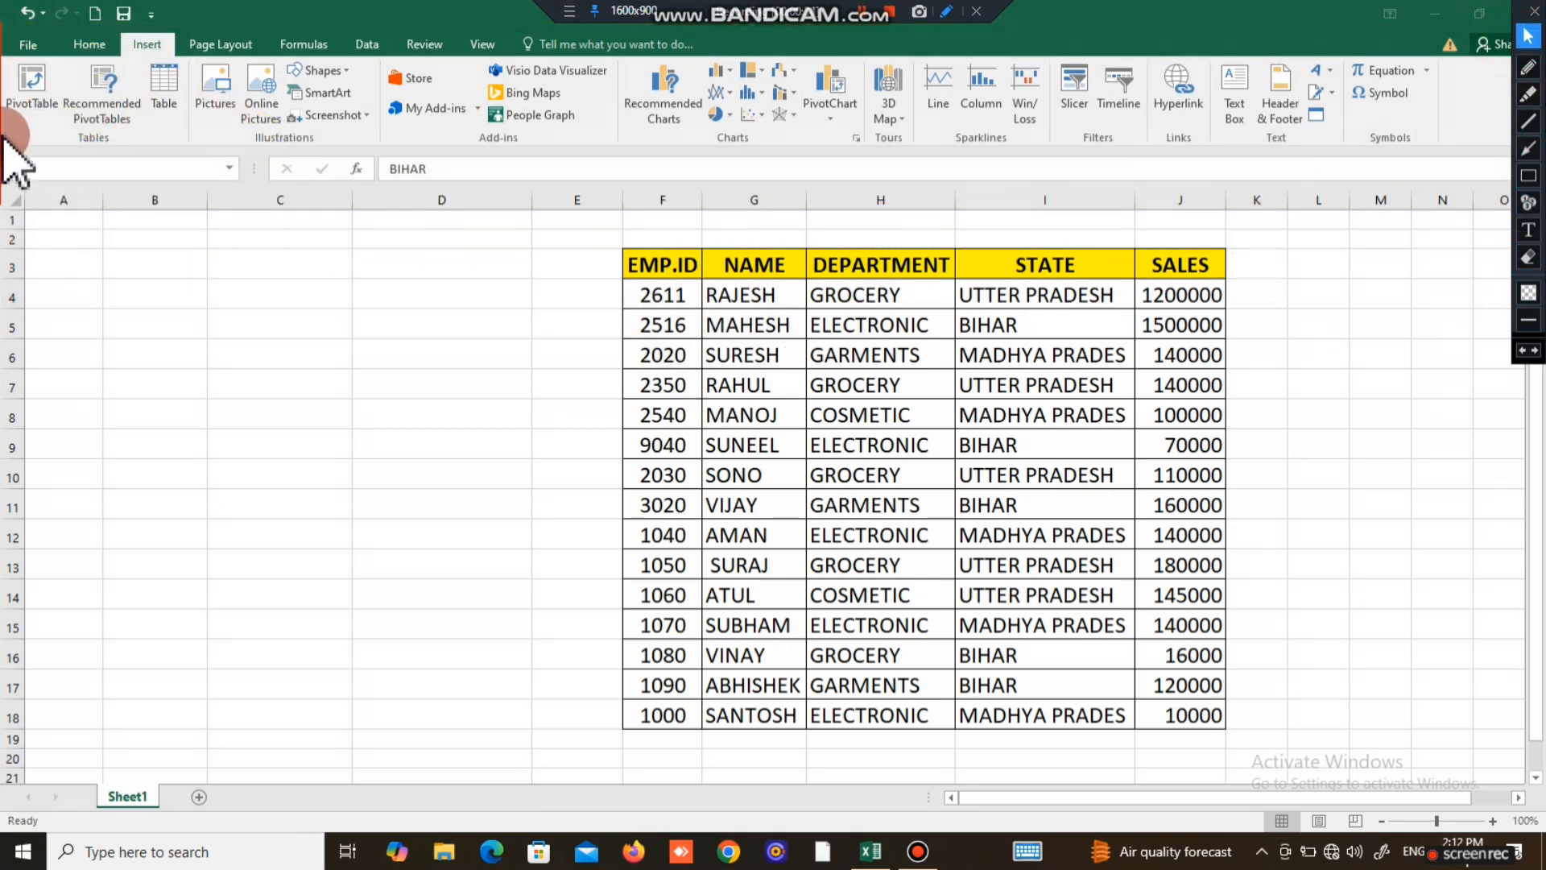
{"action": "left_click", "coordinate": [35, 96]}
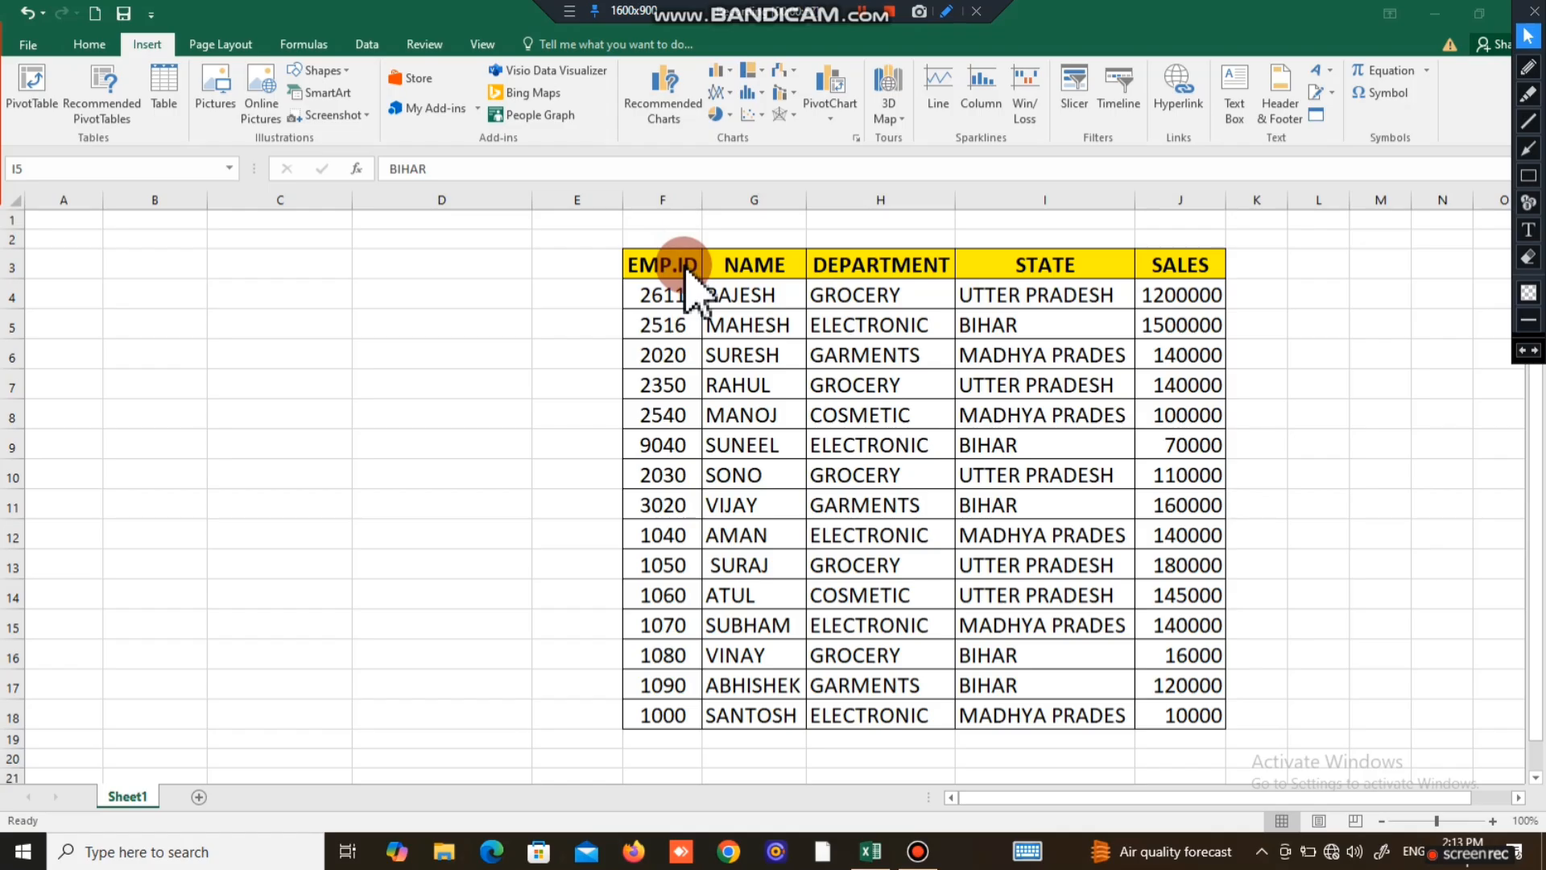
Review the source data on Sheet1, going over the DEPARTMENT entries, the STATE entries and the whole employee sales table.
{"action": "left_click_drag", "start_coordinate": [830, 290], "coordinate": [869, 717]}
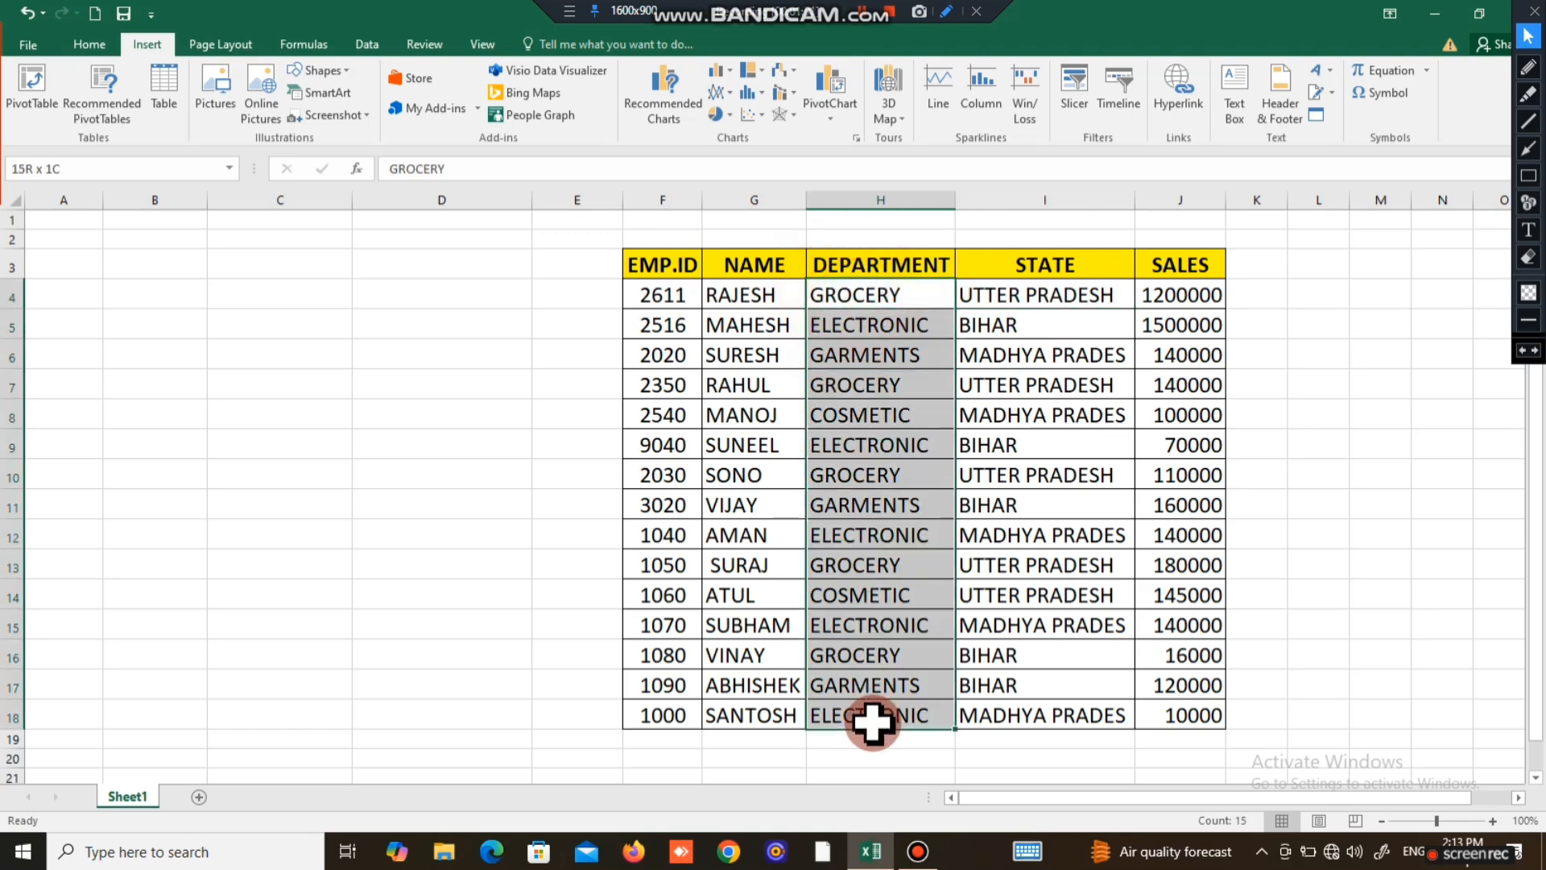
{"action": "left_click", "coordinate": [885, 299]}
{"action": "left_click_drag", "start_coordinate": [887, 302], "coordinate": [890, 706]}
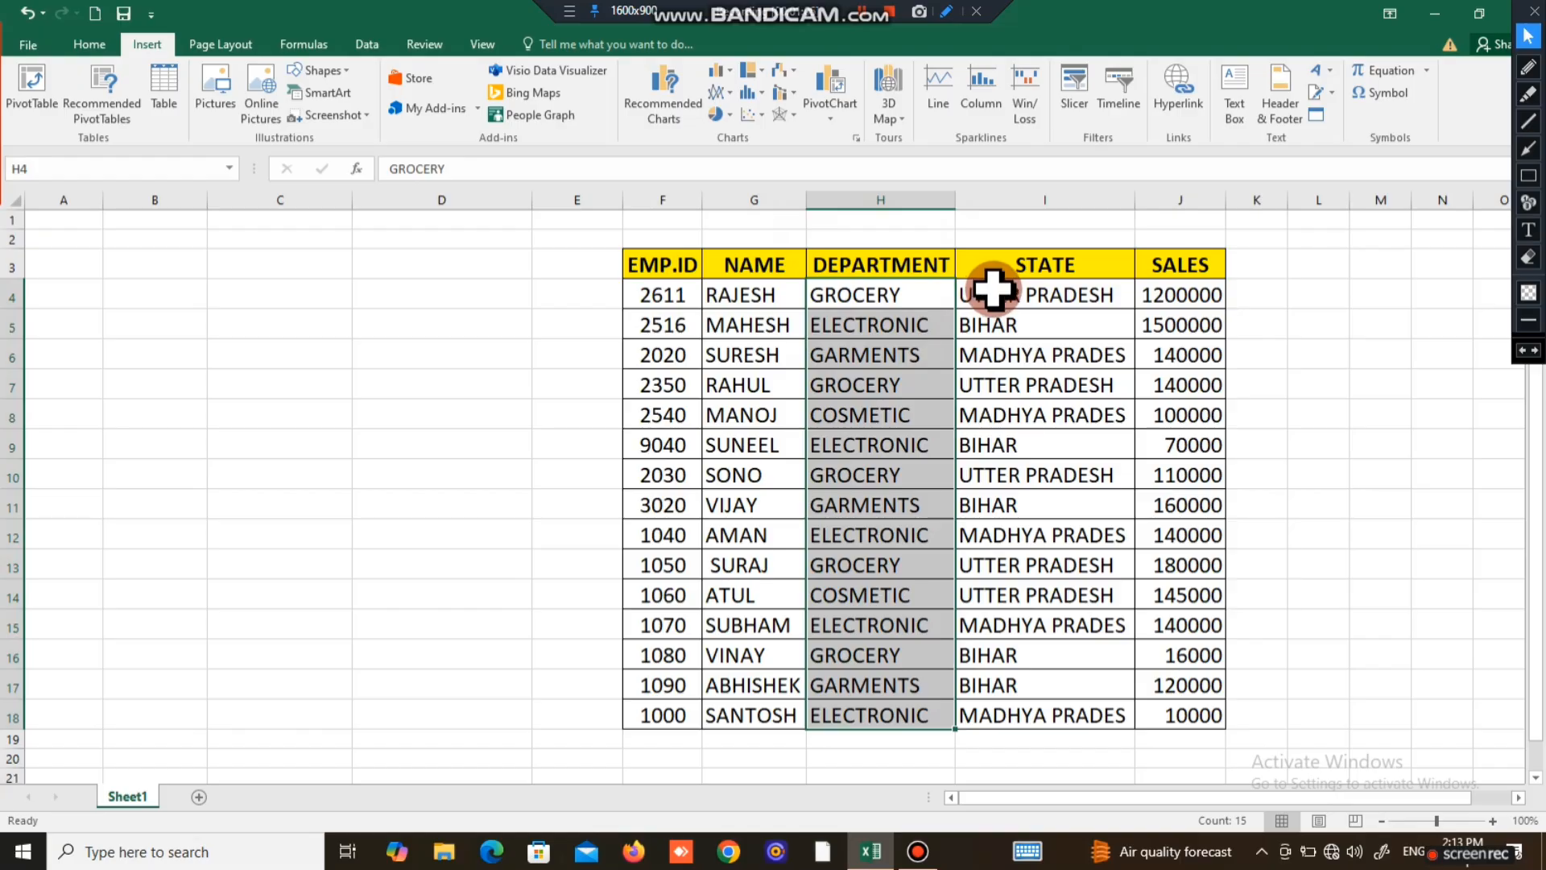
{"action": "left_click_drag", "start_coordinate": [992, 288], "coordinate": [996, 703]}
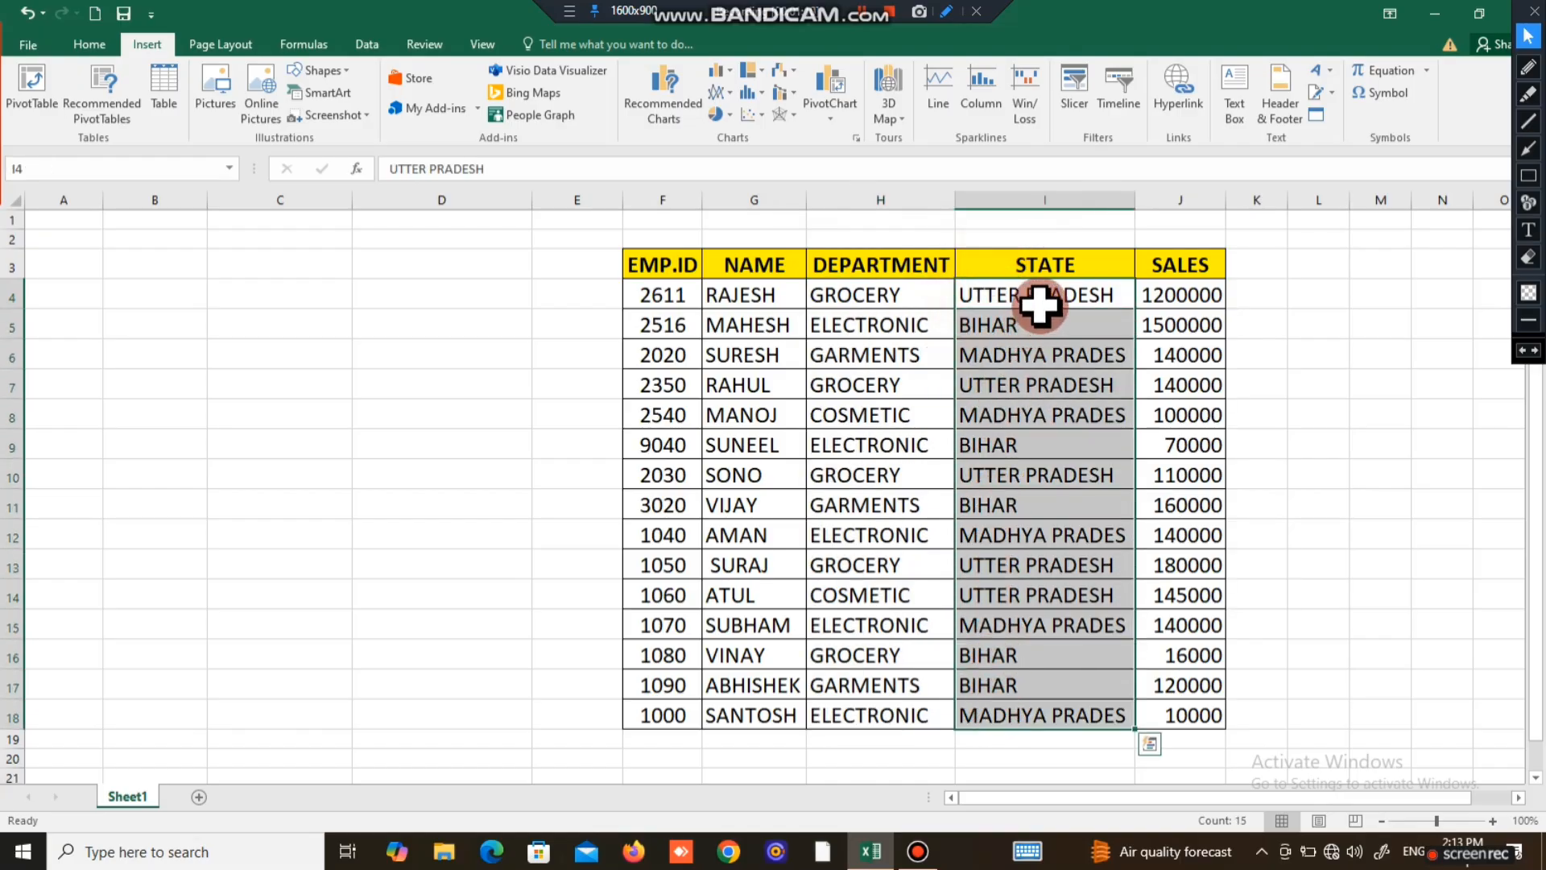
{"action": "left_click_drag", "start_coordinate": [1040, 305], "coordinate": [1023, 715]}
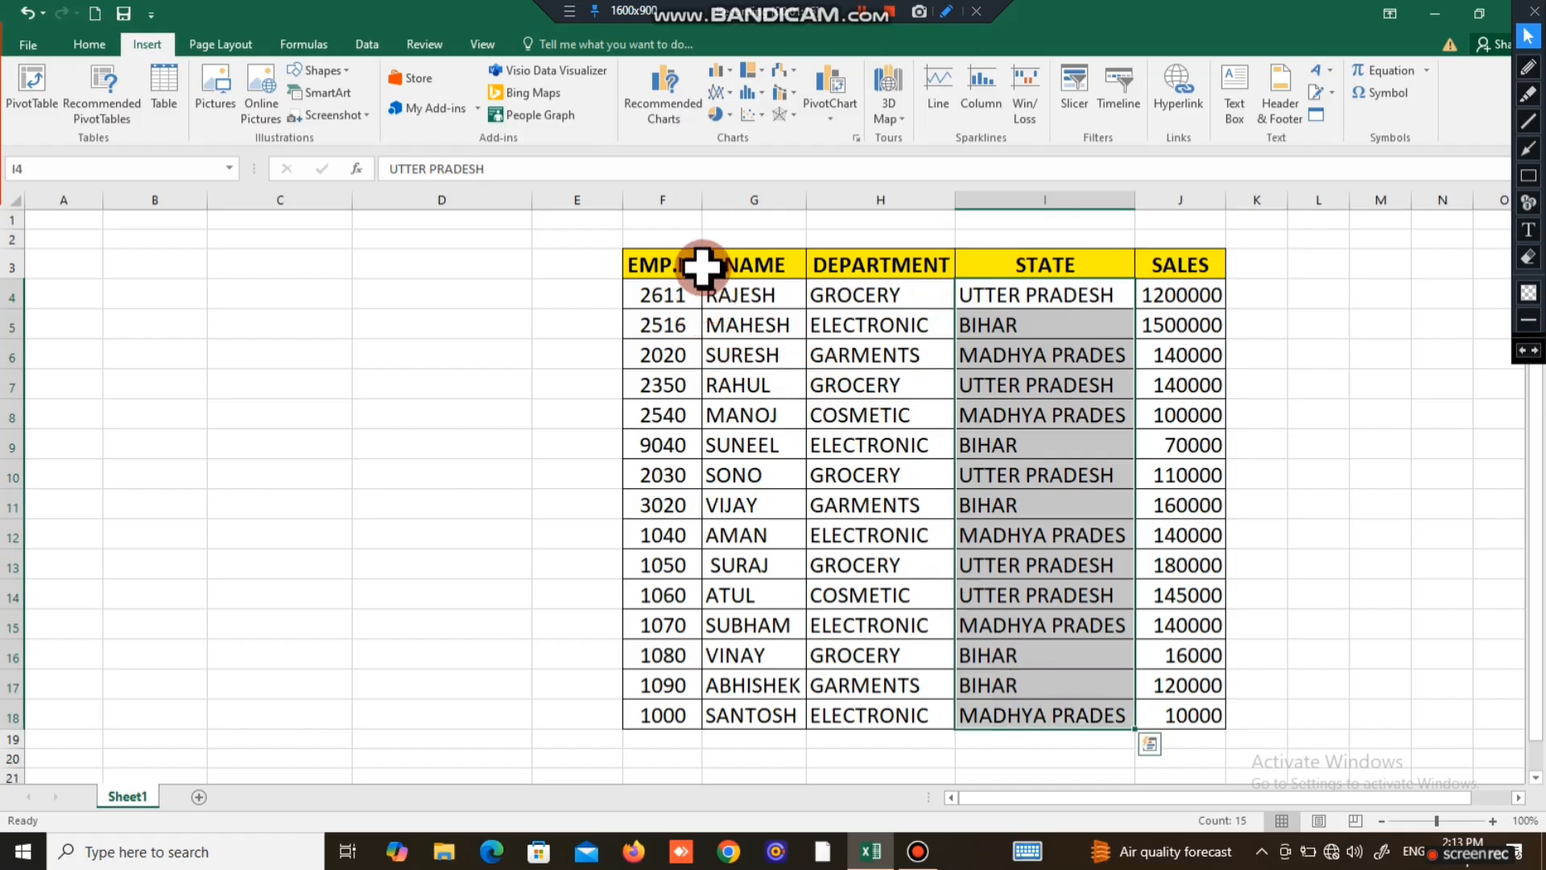
{"action": "left_click_drag", "start_coordinate": [681, 268], "coordinate": [1168, 703]}
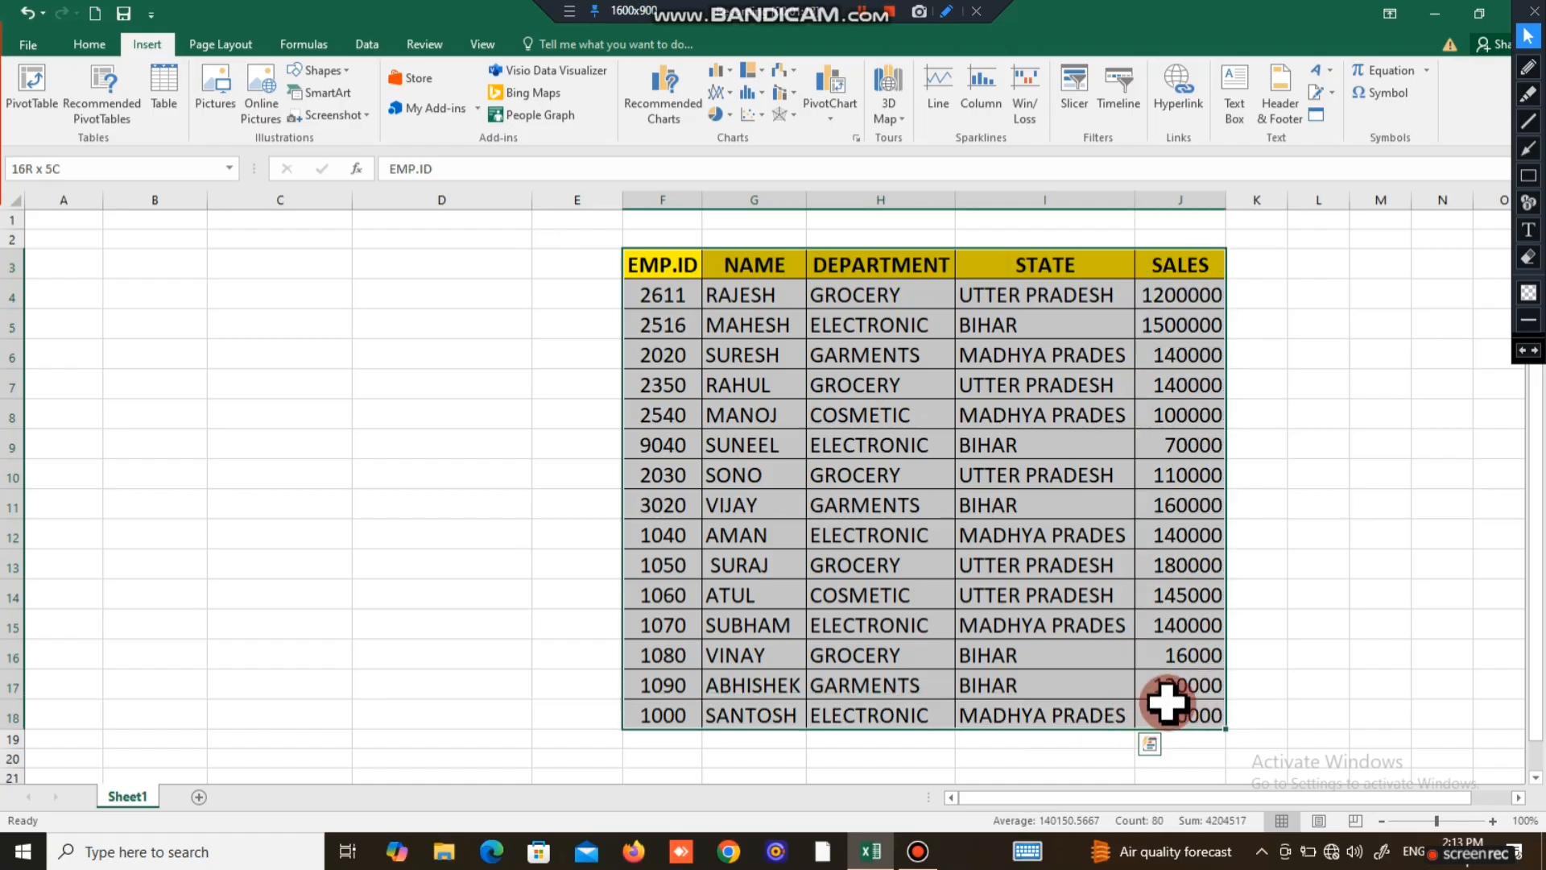
{"action": "left_click", "coordinate": [1033, 409]}
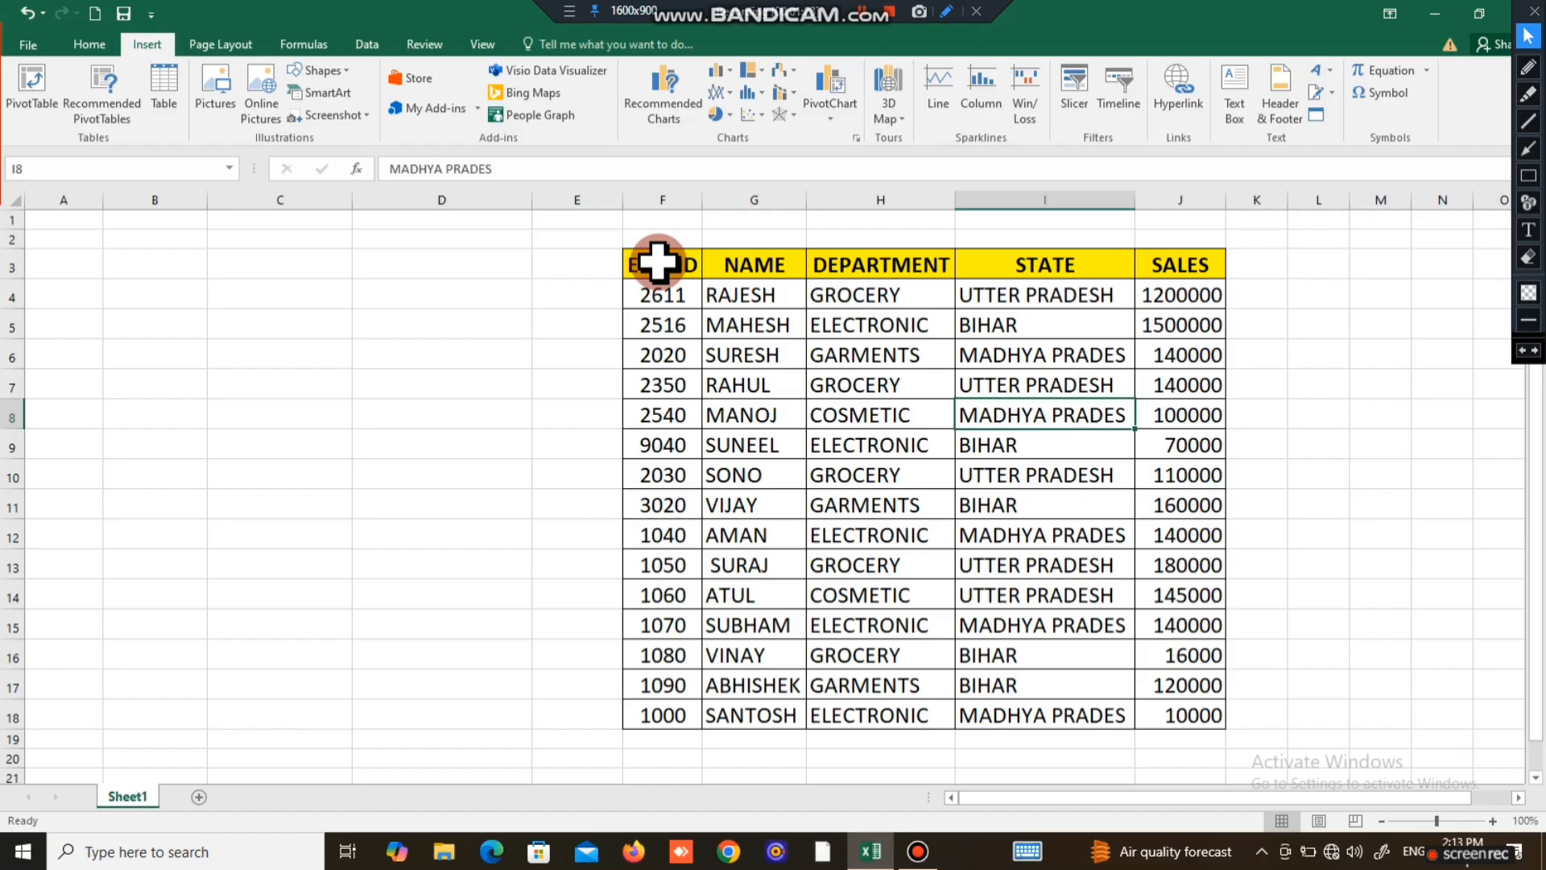
Create a PivotTable on a new worksheet from the employee sales table in Sheet1 range F3:J18, including its headers.
{"action": "left_click_drag", "start_coordinate": [657, 262], "coordinate": [1167, 708]}
{"action": "left_click", "coordinate": [32, 82]}
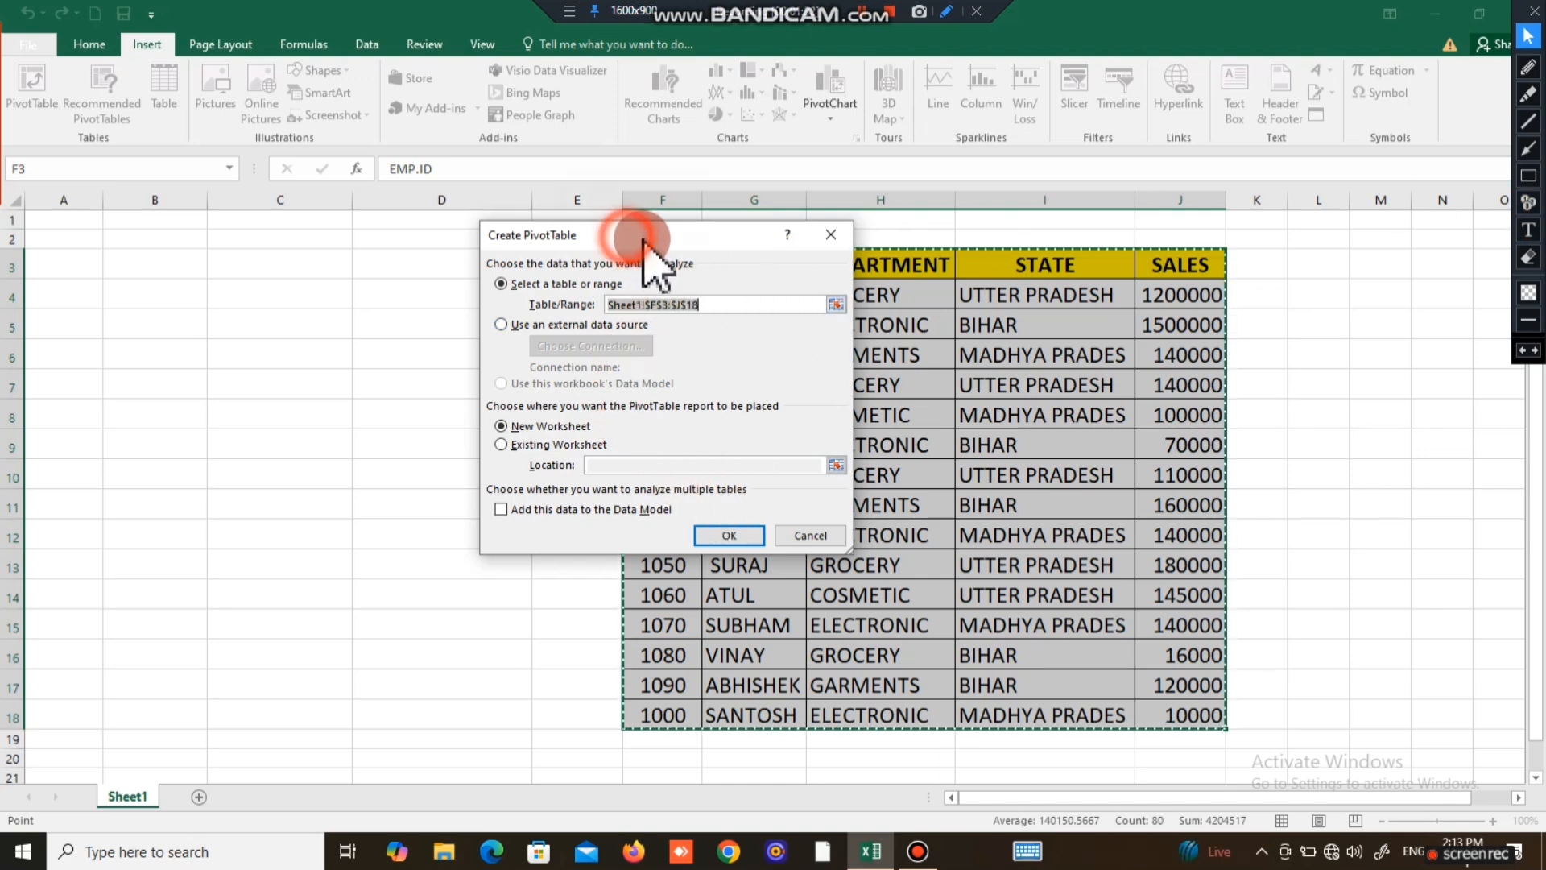
{"action": "left_click_drag", "start_coordinate": [628, 239], "coordinate": [755, 308]}
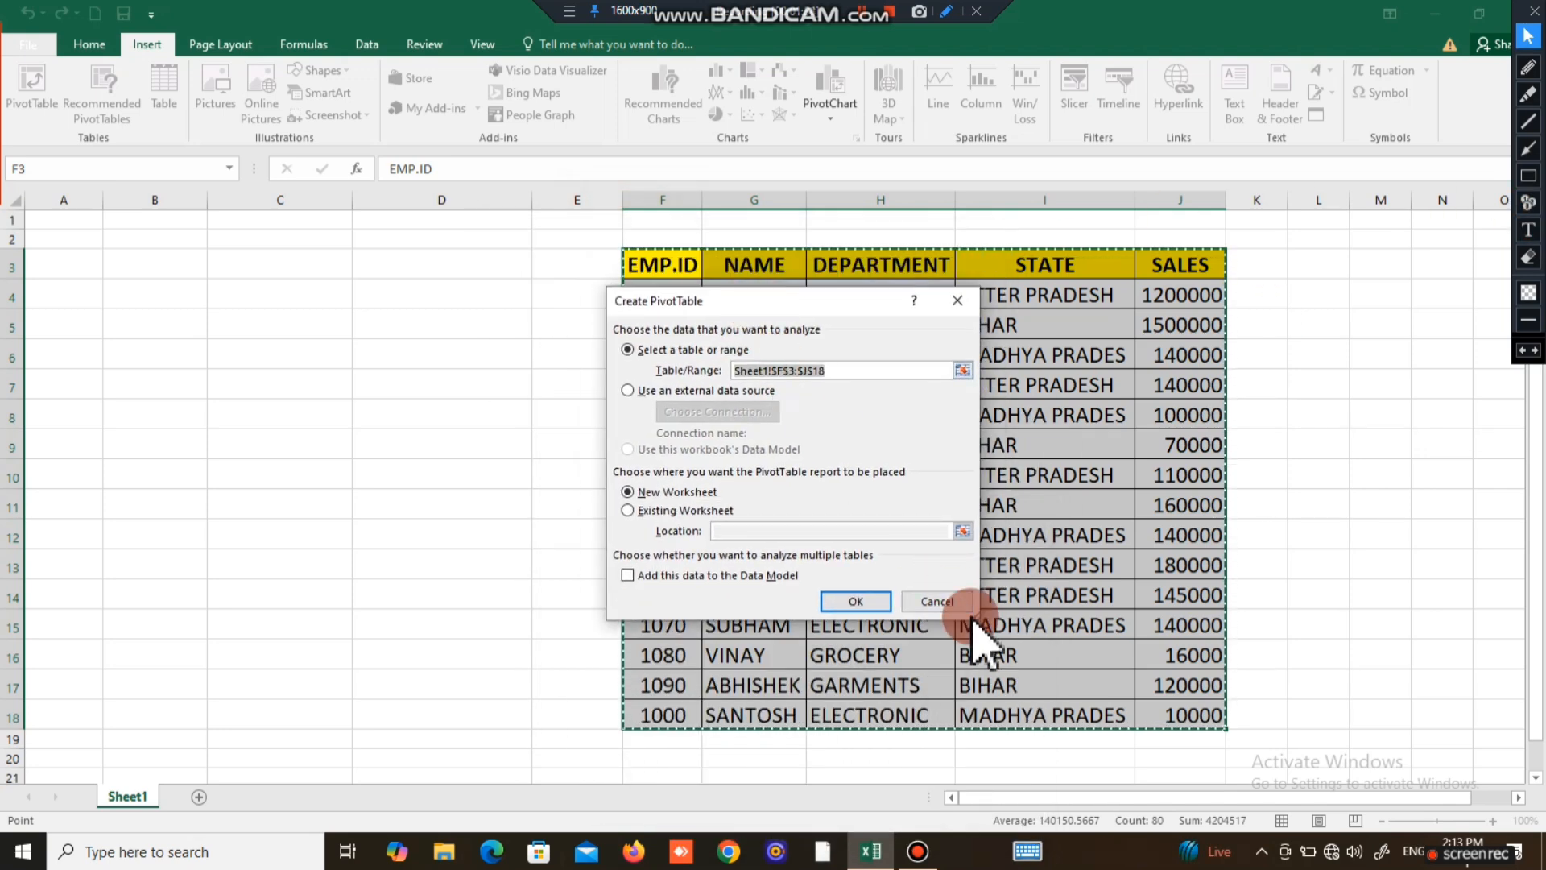
{"action": "left_click_drag", "start_coordinate": [976, 618], "coordinate": [1123, 715]}
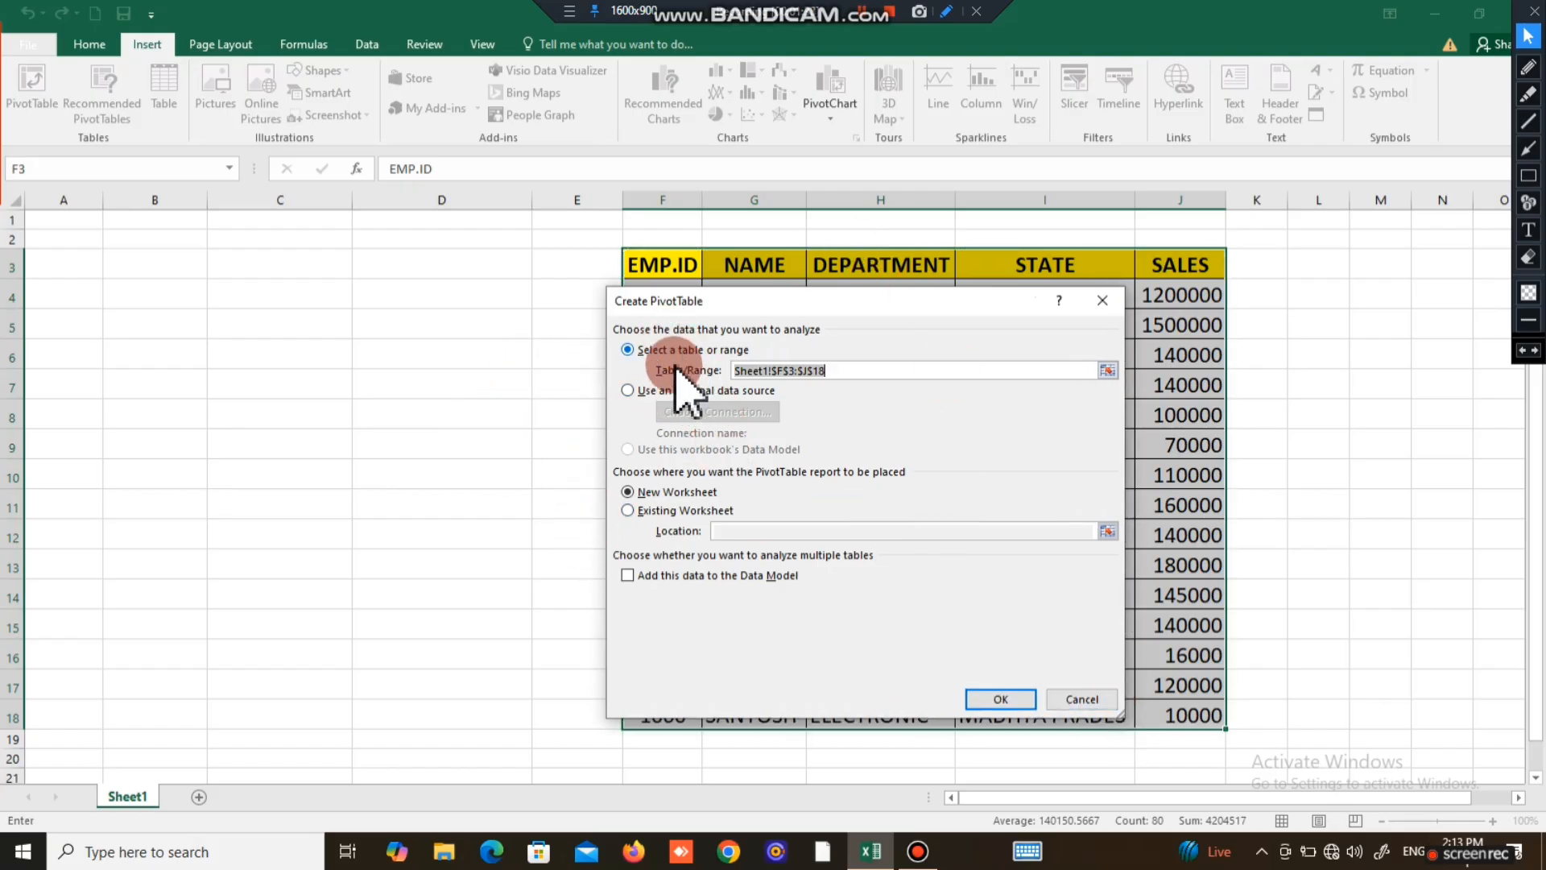
{"action": "left_click_drag", "start_coordinate": [836, 377], "coordinate": [727, 374]}
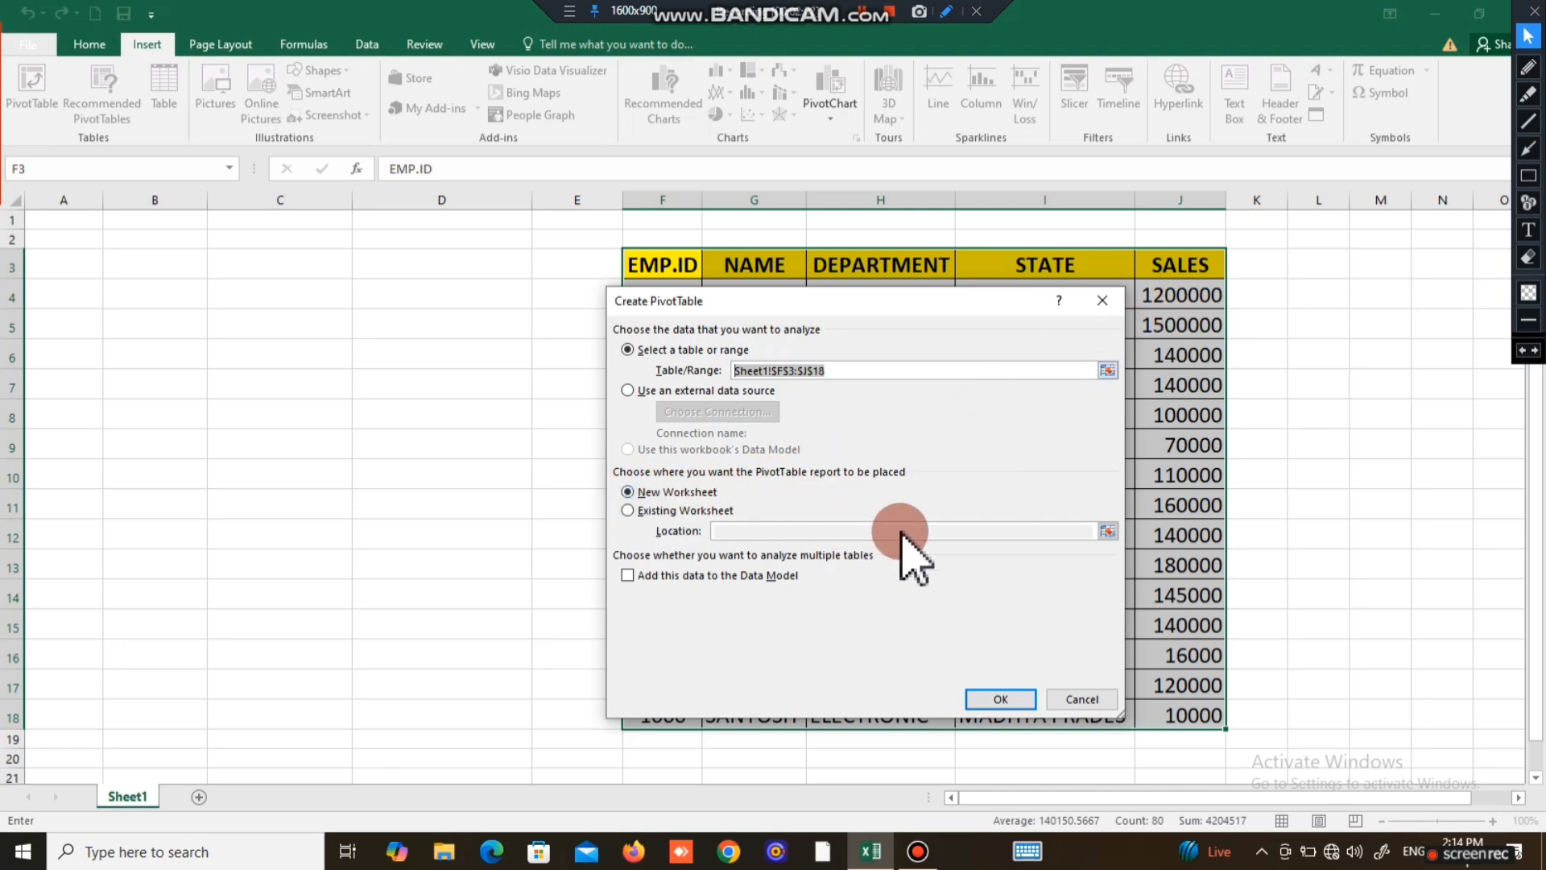
{"action": "left_click", "coordinate": [997, 698]}
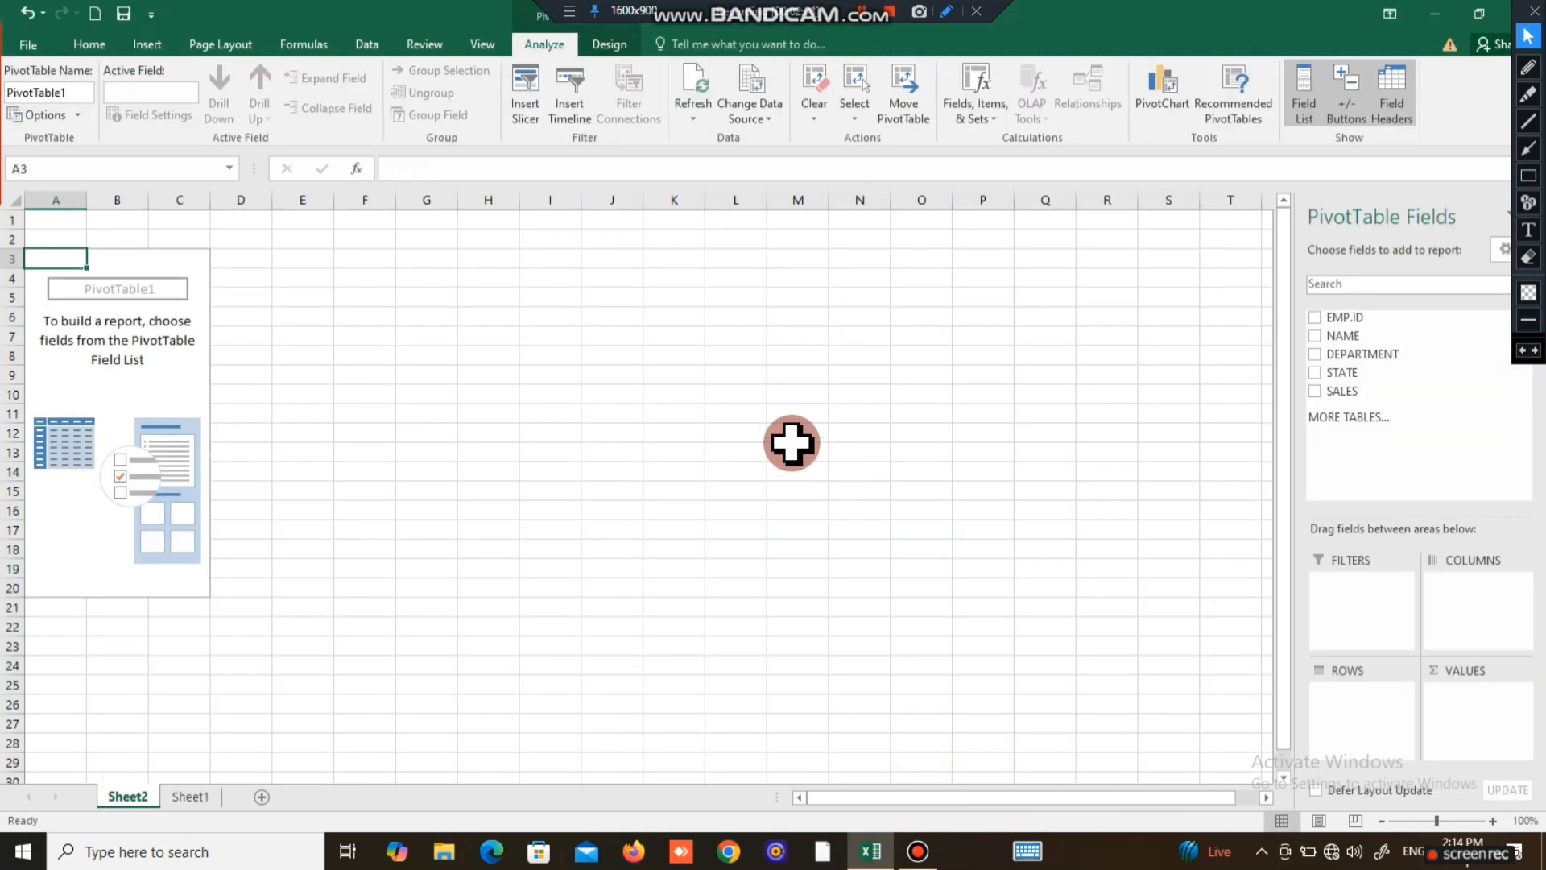
Undock the PivotTable Fields pane, float it over the middle of the sheet and enlarge it to show the field list and all areas.
{"action": "left_click", "coordinate": [1367, 199]}
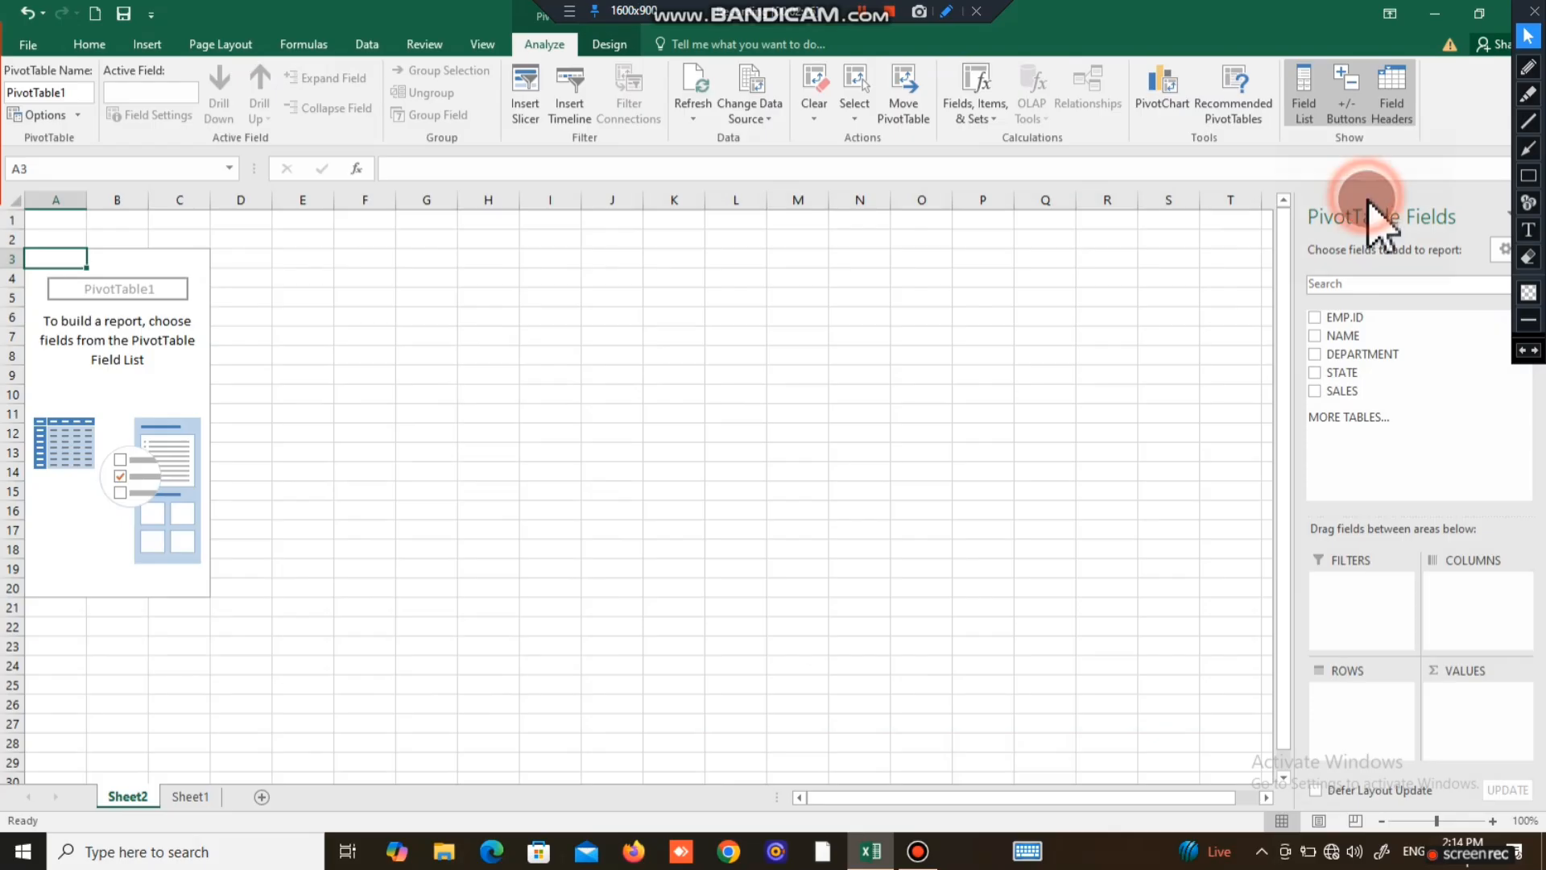
{"action": "left_click_drag", "start_coordinate": [1368, 200], "coordinate": [770, 222]}
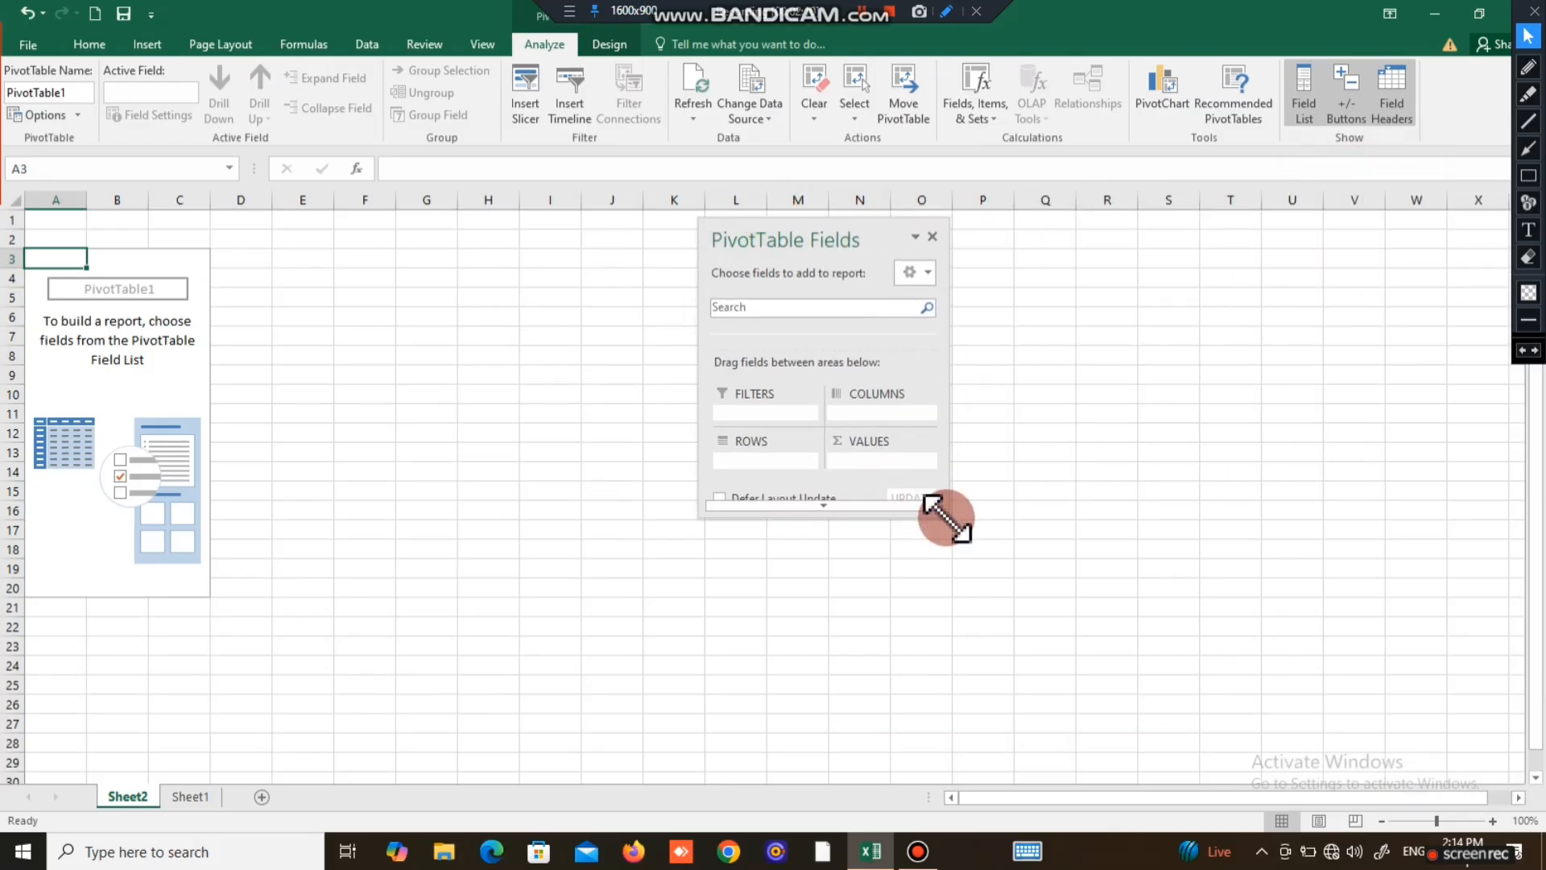
{"action": "left_click_drag", "start_coordinate": [946, 518], "coordinate": [1079, 754]}
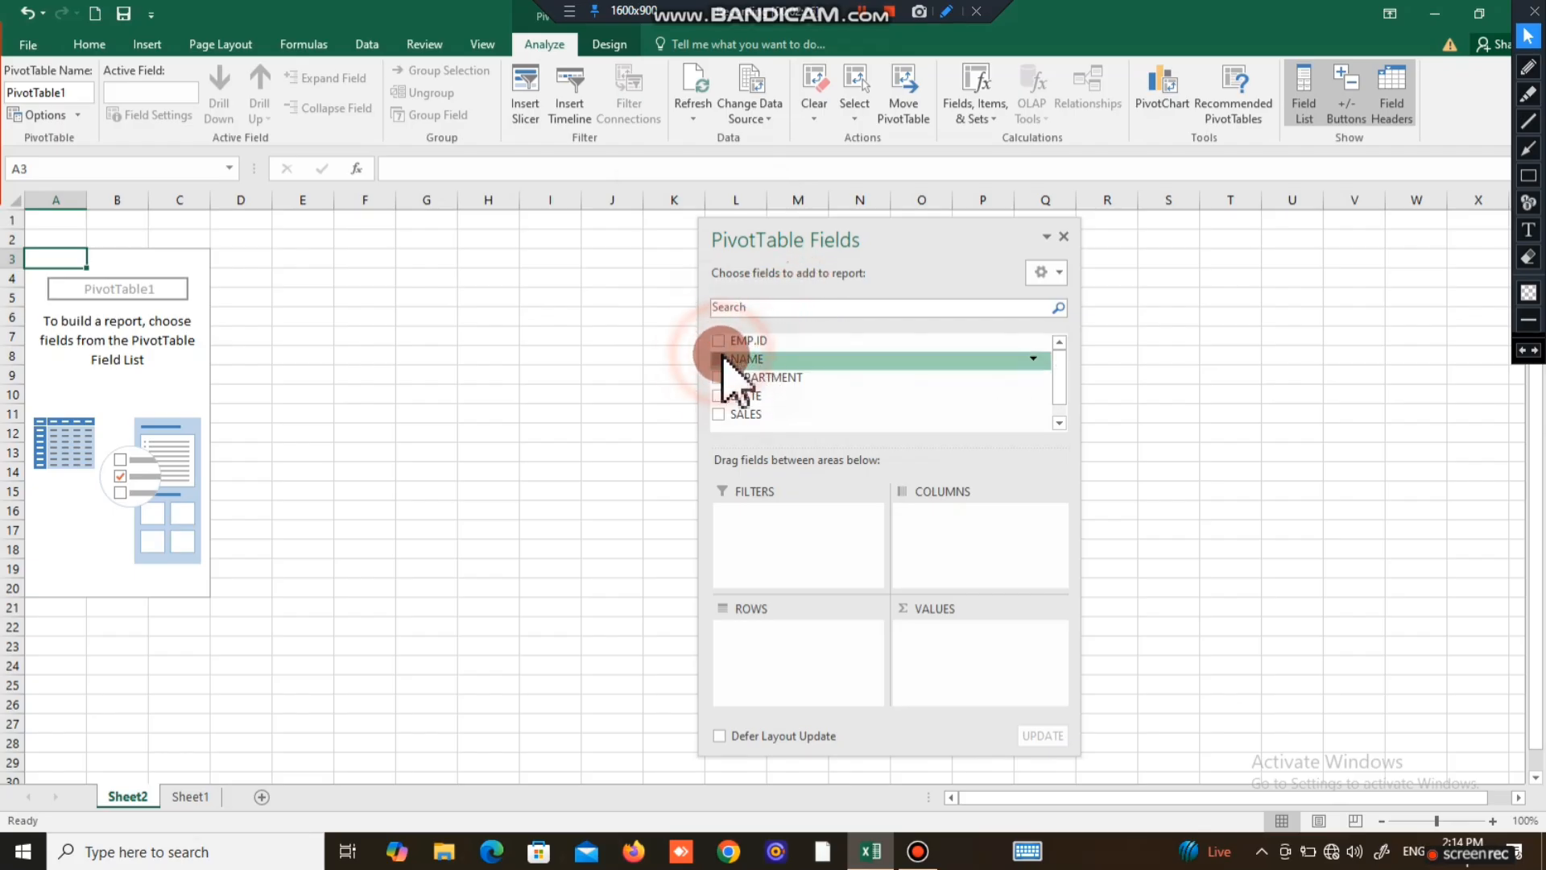
Lay out the PivotTable with NAME in Rows, DEPARTMENT in Columns and SALES summed in Values.
{"action": "left_click_drag", "start_coordinate": [723, 359], "coordinate": [760, 652]}
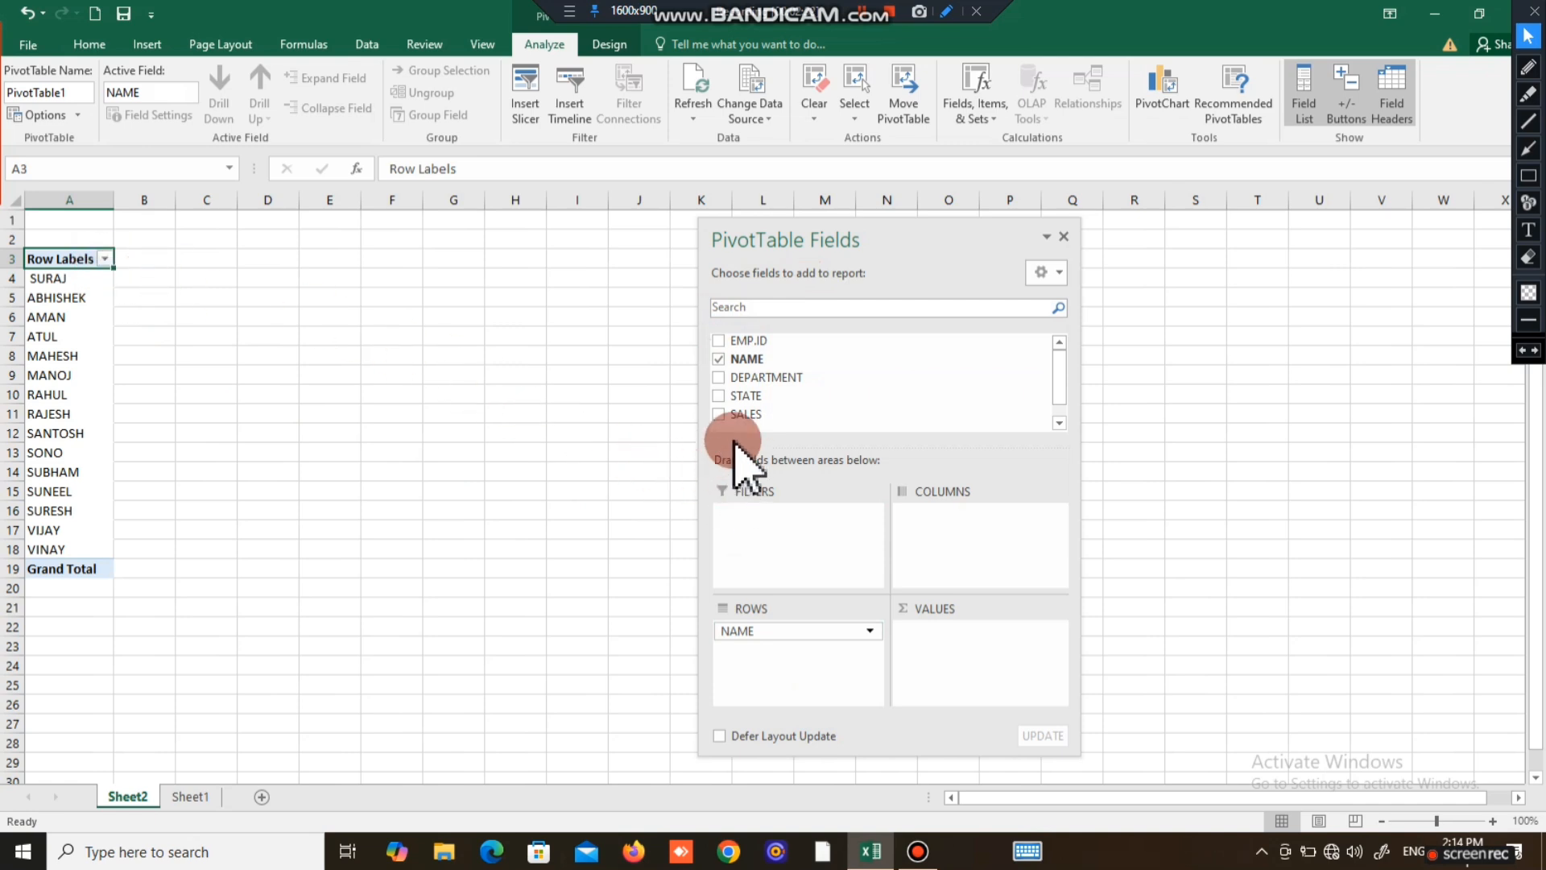
{"action": "left_click_drag", "start_coordinate": [730, 385], "coordinate": [976, 555]}
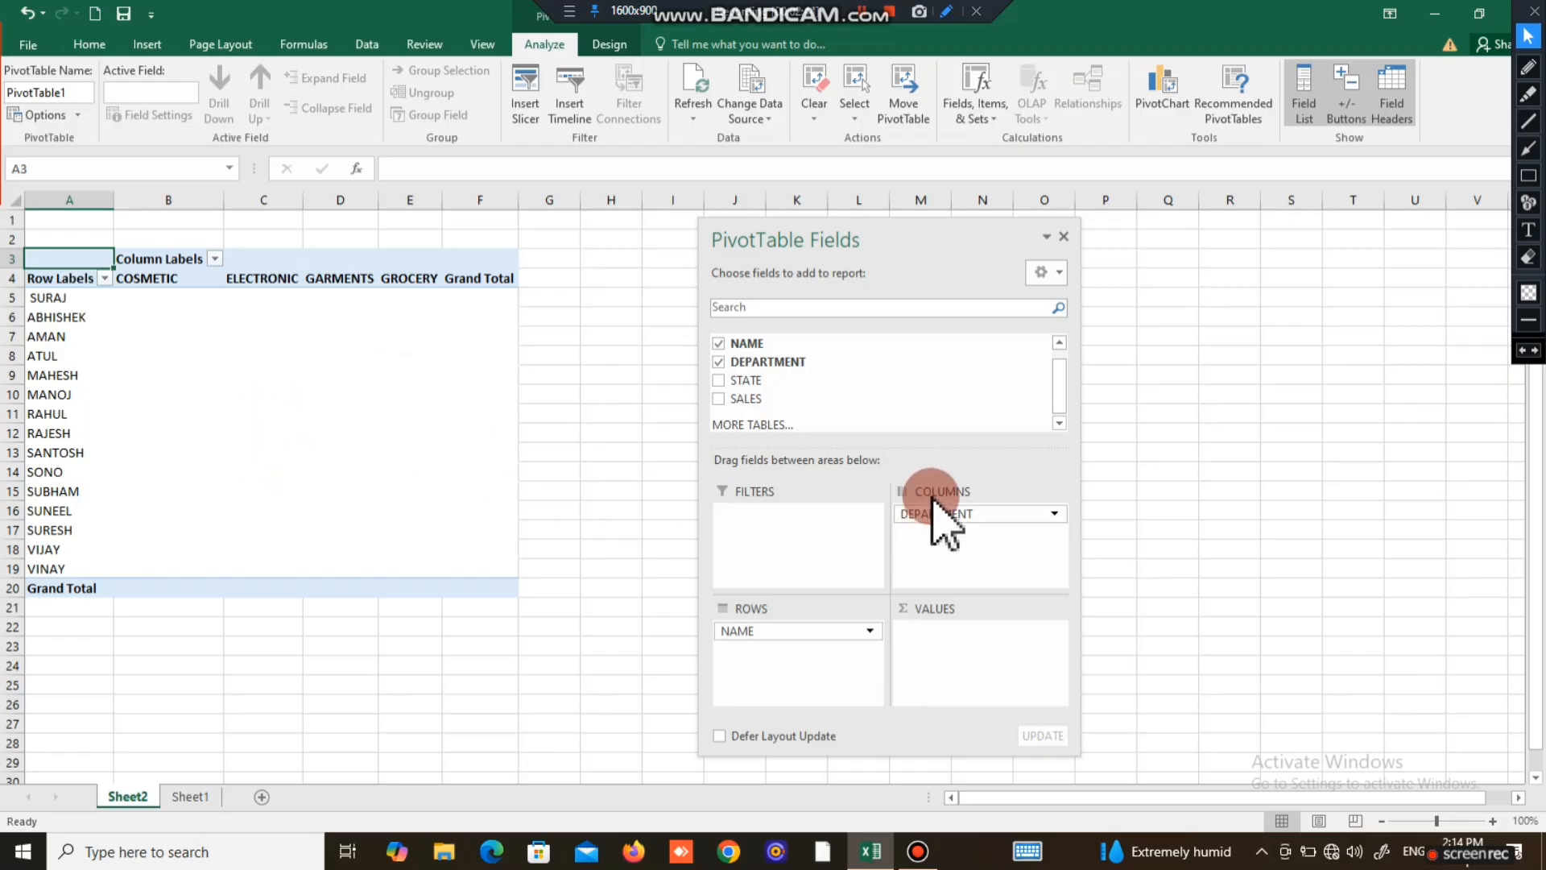
{"action": "left_click_drag", "start_coordinate": [719, 407], "coordinate": [941, 670]}
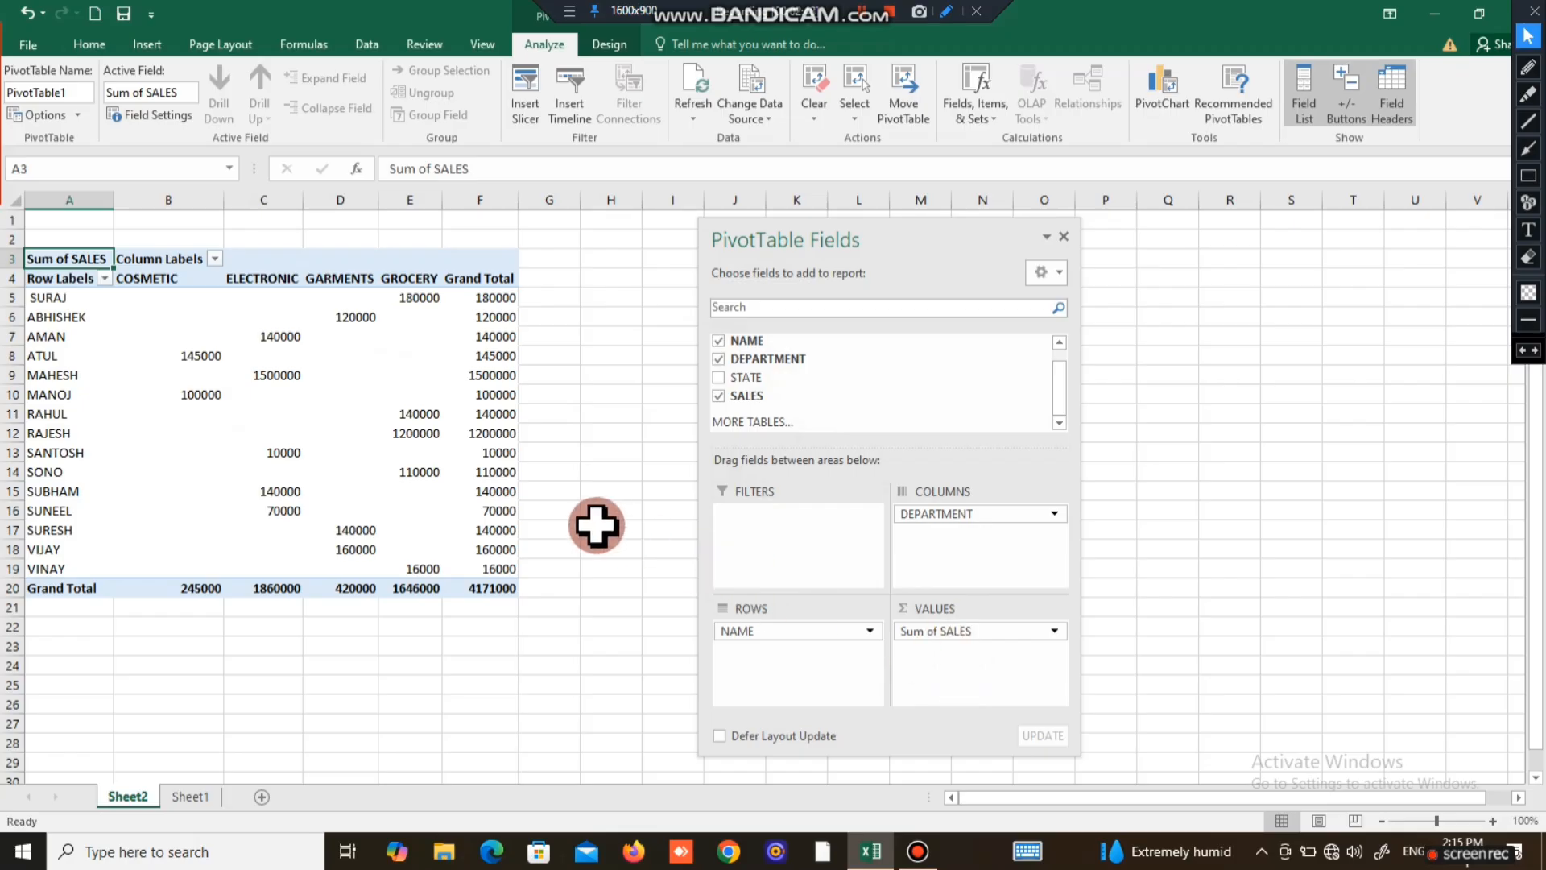
Examine the finished PivotTable, checking the first employees' sales by department and the Grand Total row.
{"action": "left_click", "coordinate": [1046, 236]}
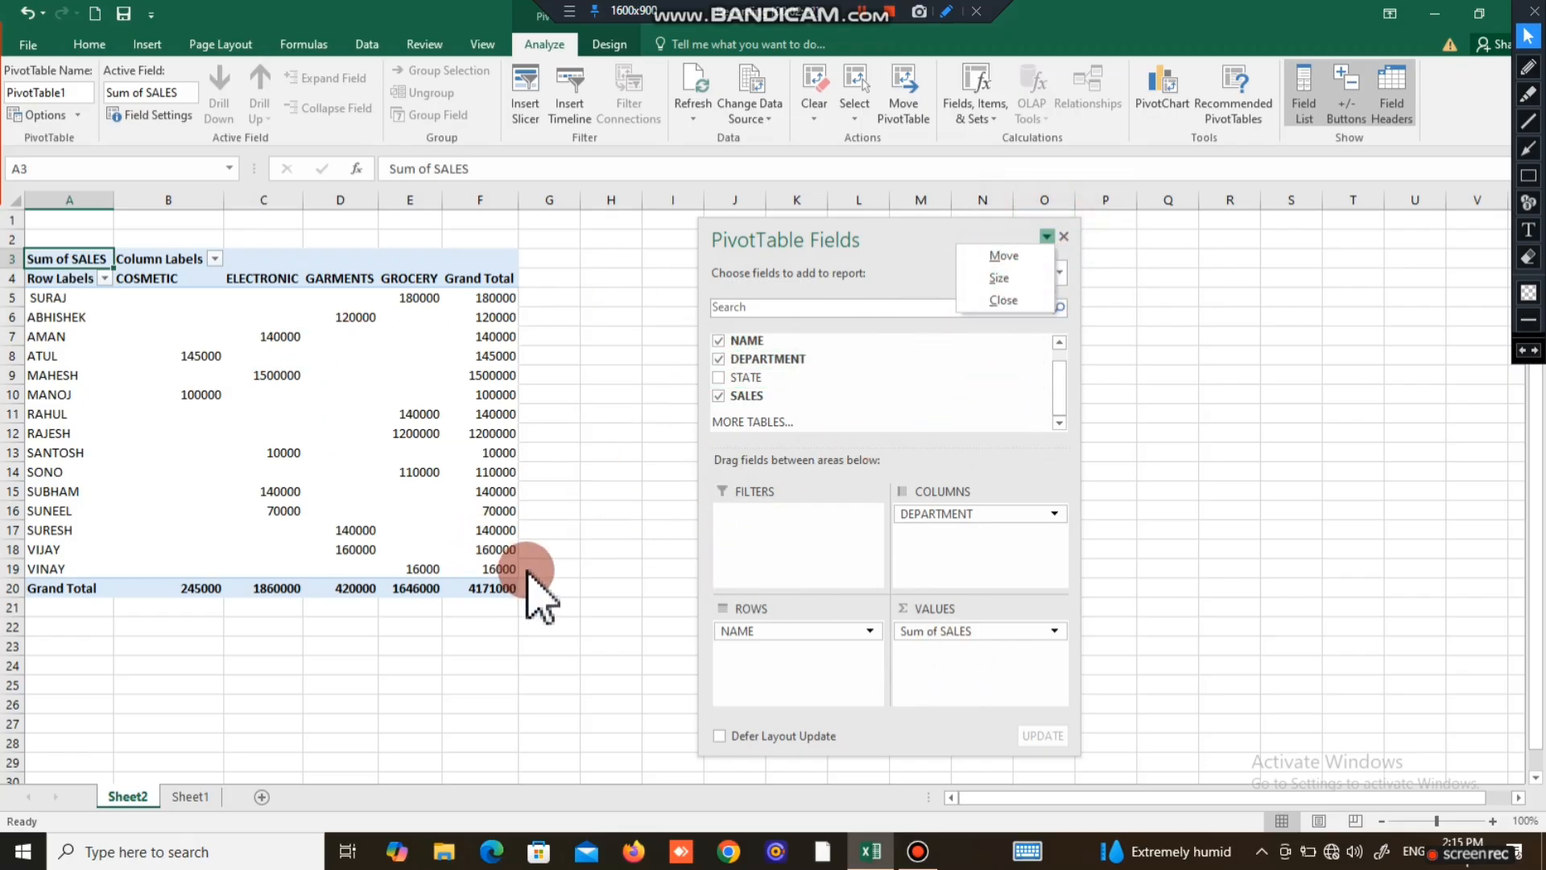
{"action": "left_click", "coordinate": [47, 260]}
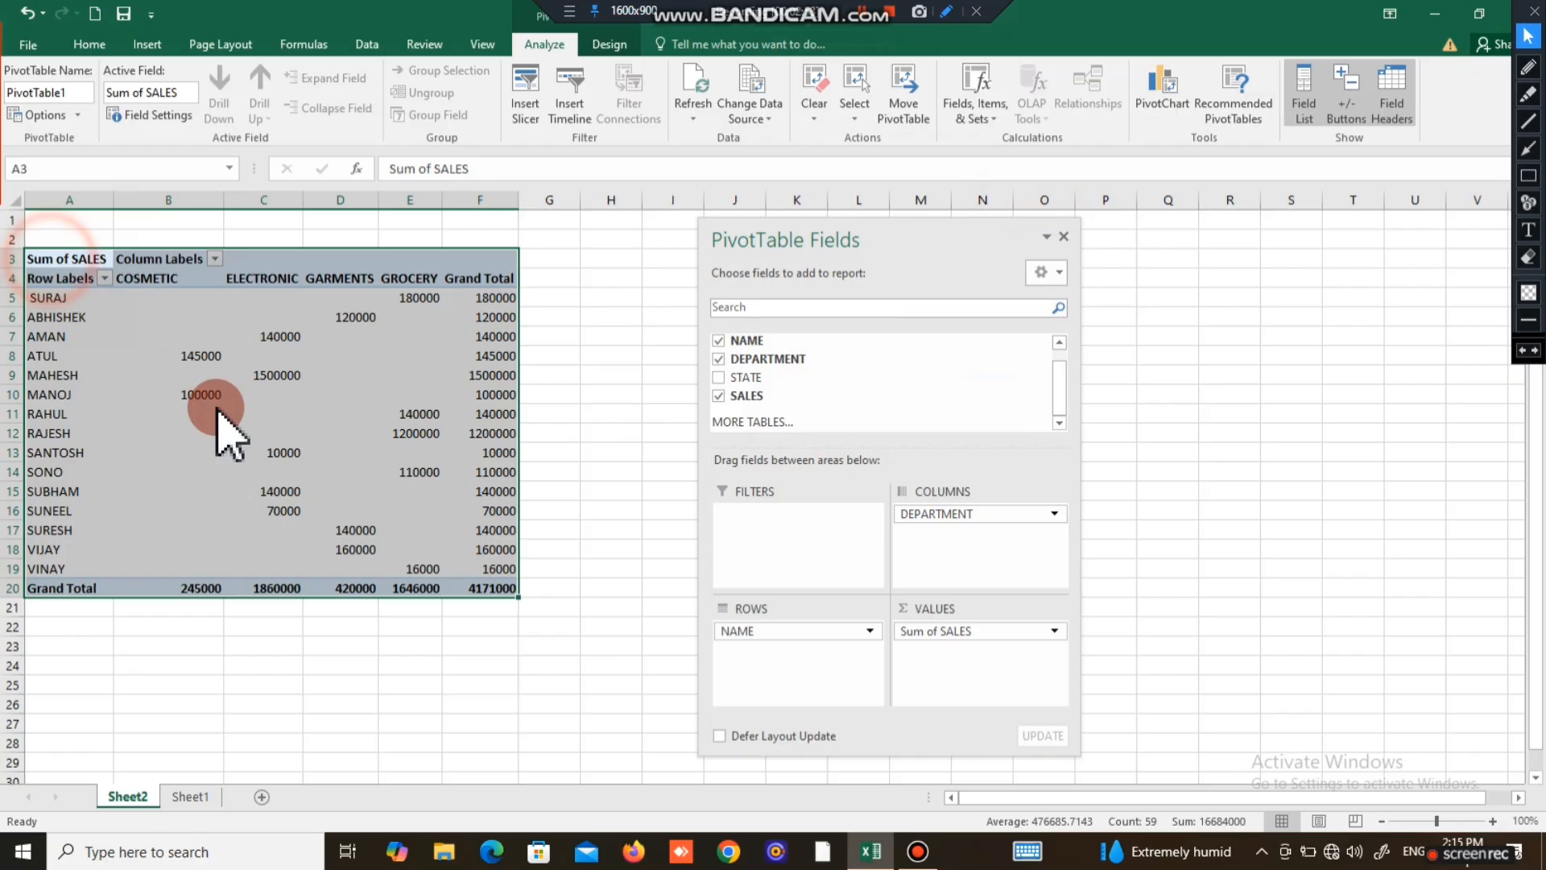
{"action": "left_click", "coordinate": [431, 622]}
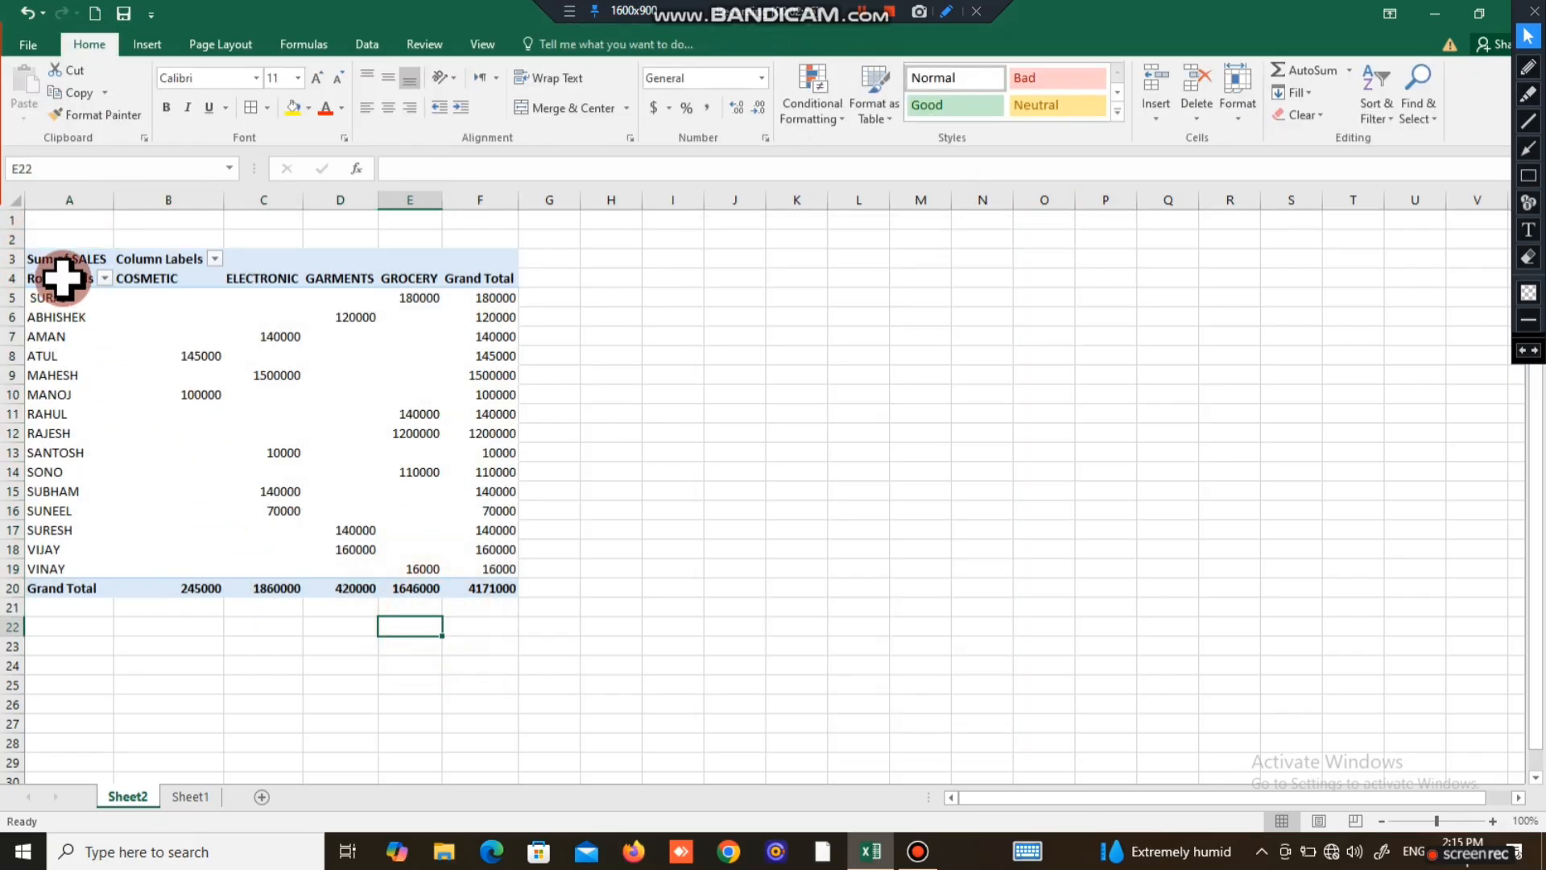
{"action": "left_click_drag", "start_coordinate": [28, 300], "coordinate": [419, 296]}
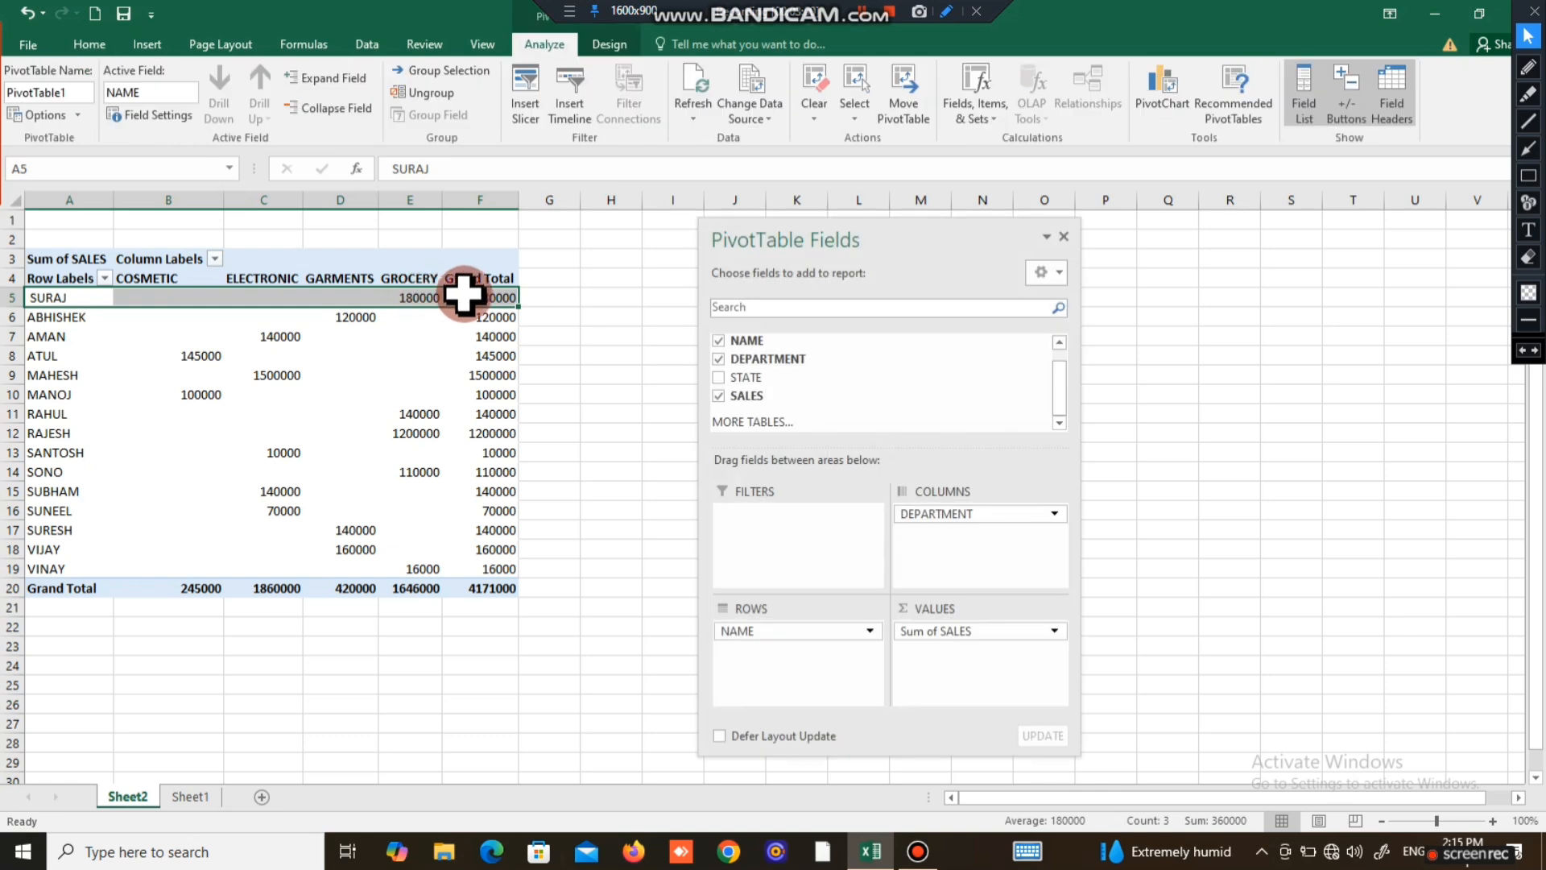
{"action": "left_click_drag", "start_coordinate": [88, 316], "coordinate": [465, 326]}
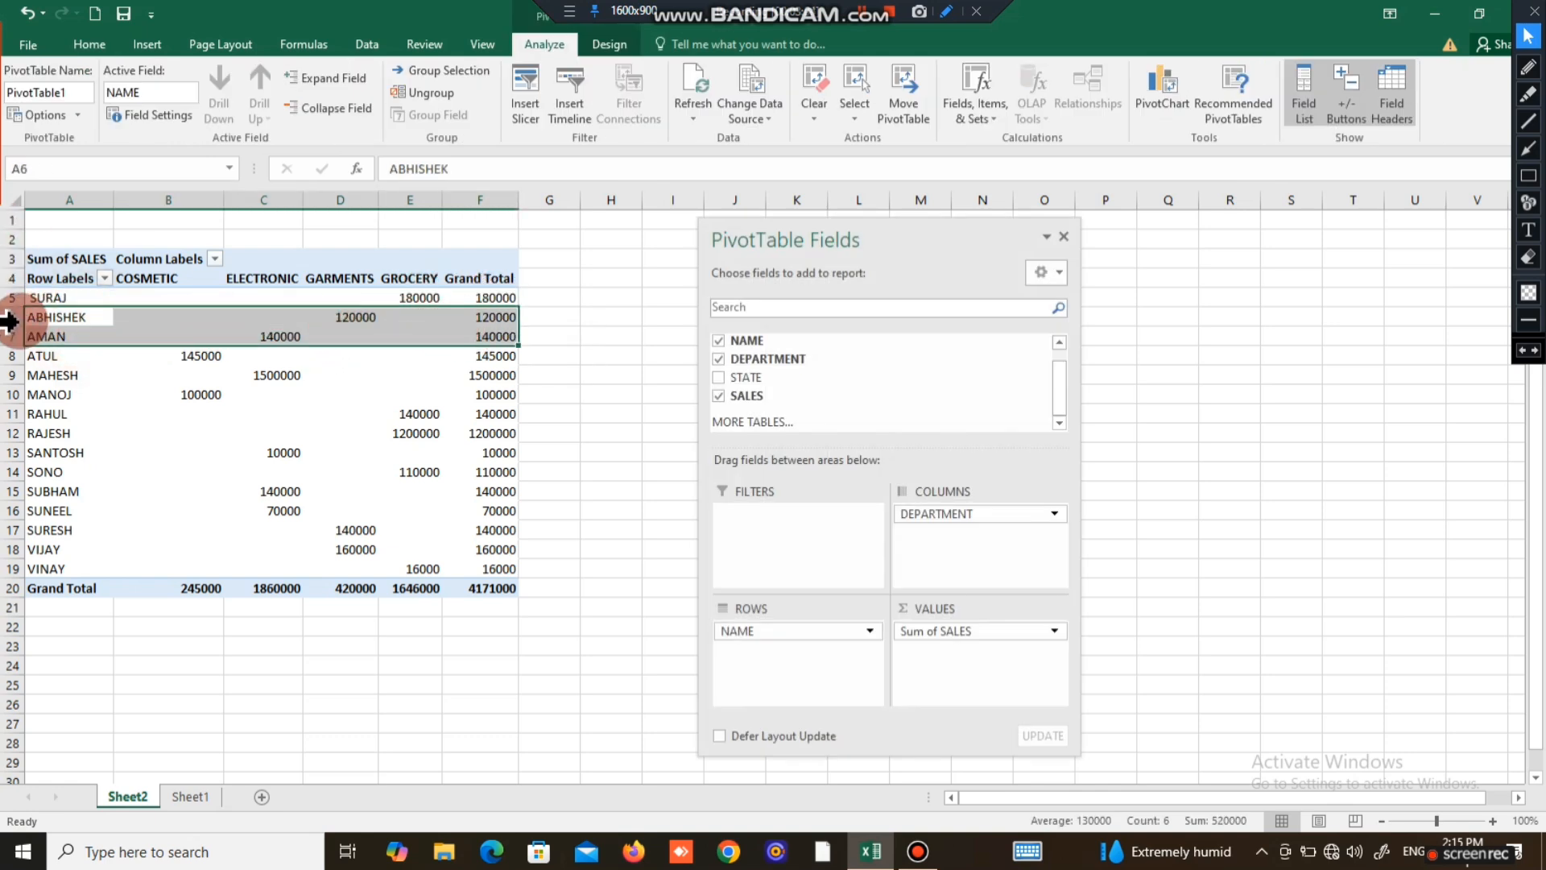
{"action": "left_click", "coordinate": [274, 336]}
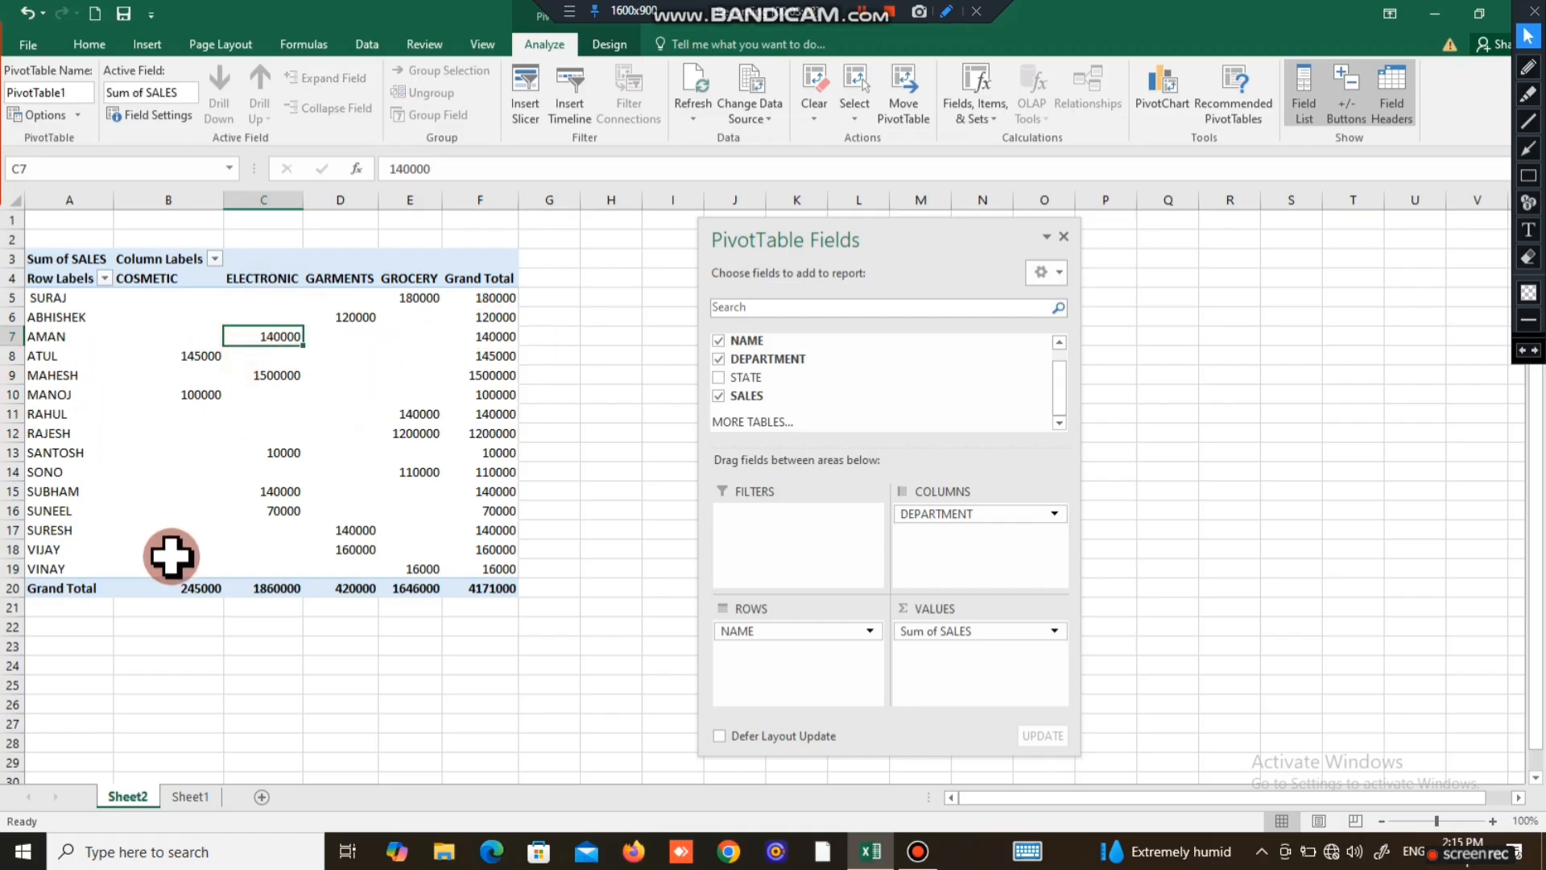
{"action": "left_click_drag", "start_coordinate": [72, 587], "coordinate": [473, 596]}
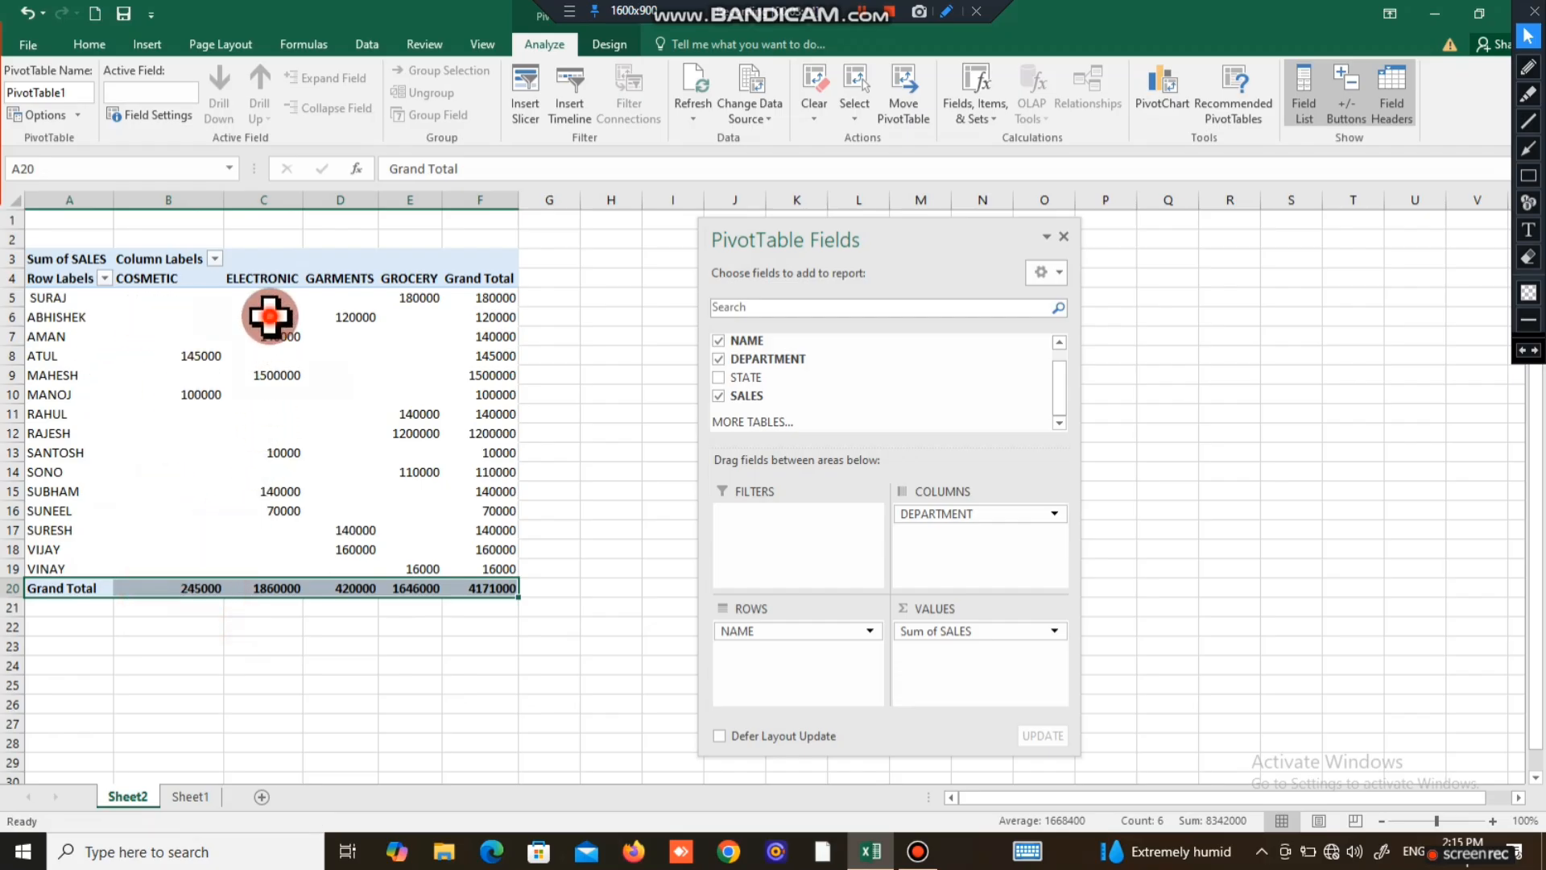
Review the PivotTable's ELECTRONIC, GARMENTS, GROCERY and Grand Total columns, including the overall total cell.
{"action": "left_click_drag", "start_coordinate": [266, 317], "coordinate": [271, 581]}
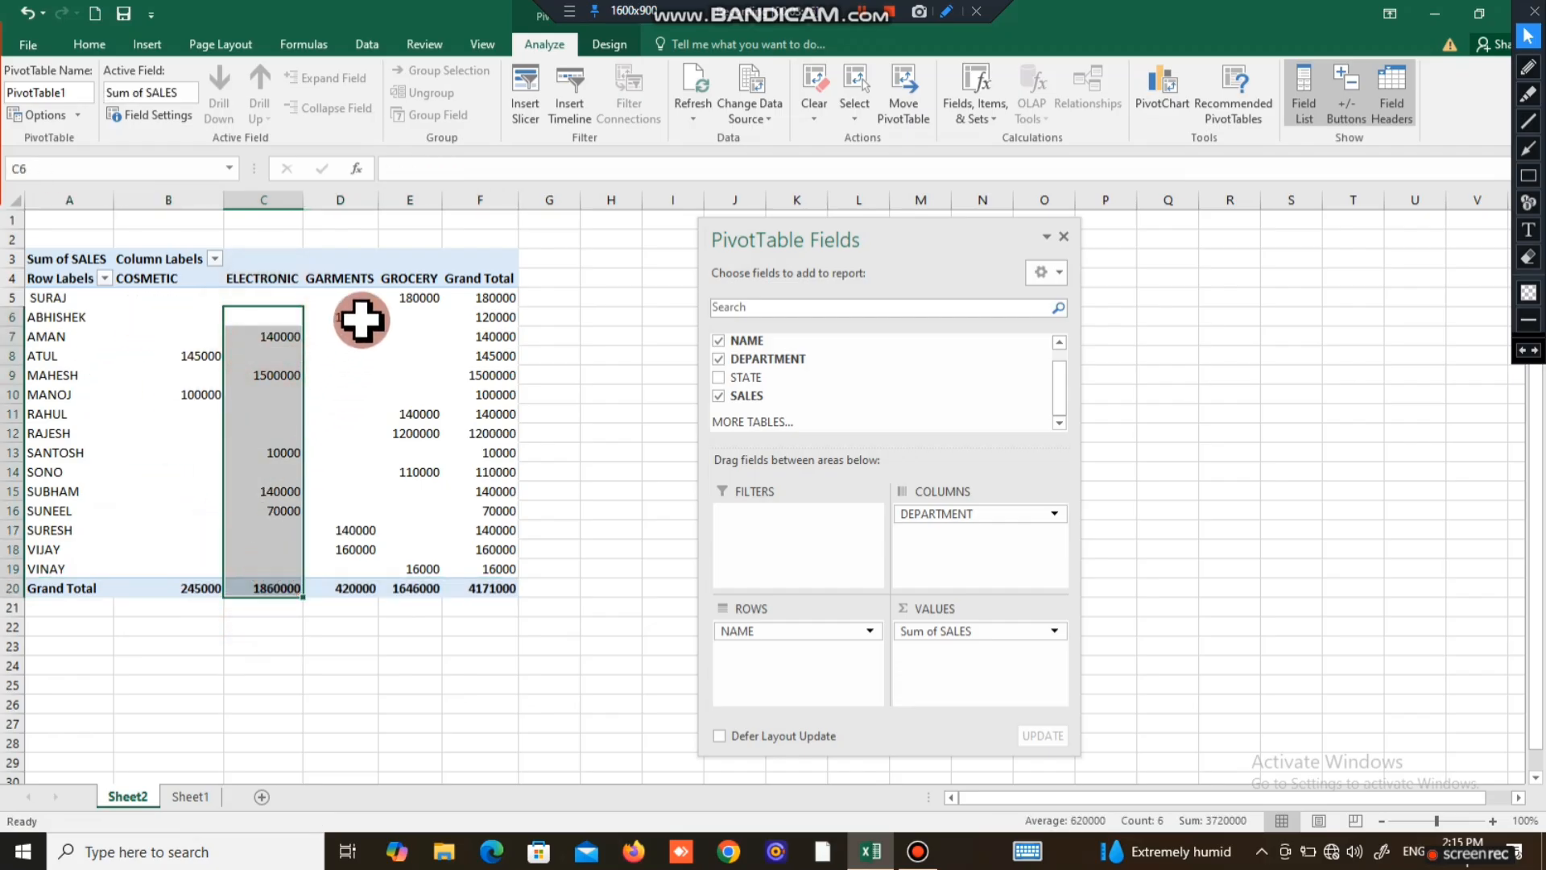
{"action": "left_click_drag", "start_coordinate": [354, 318], "coordinate": [355, 579]}
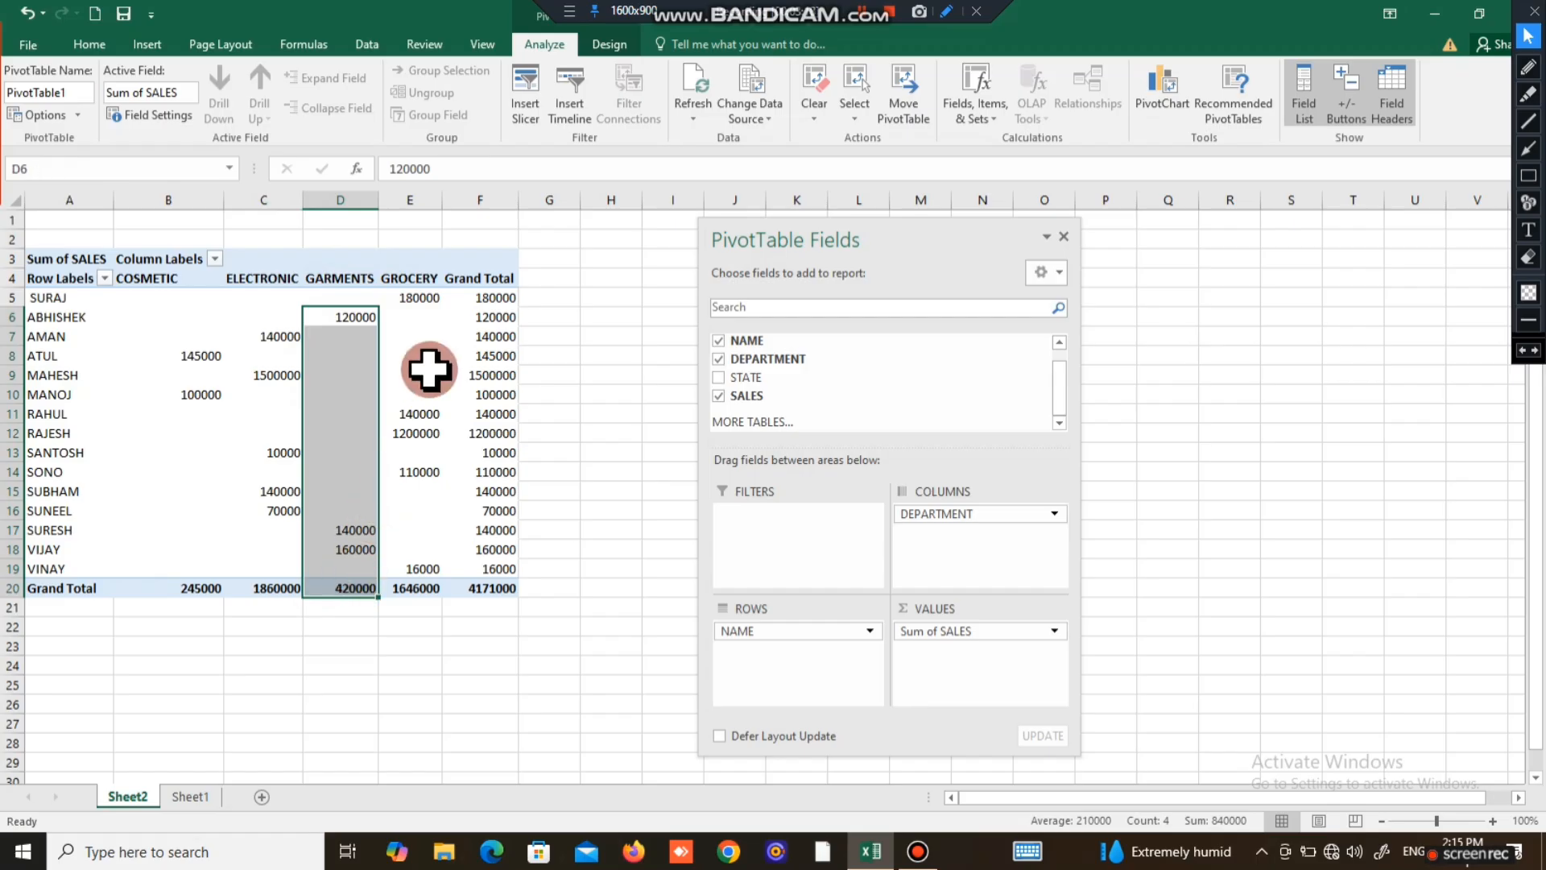
{"action": "left_click_drag", "start_coordinate": [423, 300], "coordinate": [408, 563]}
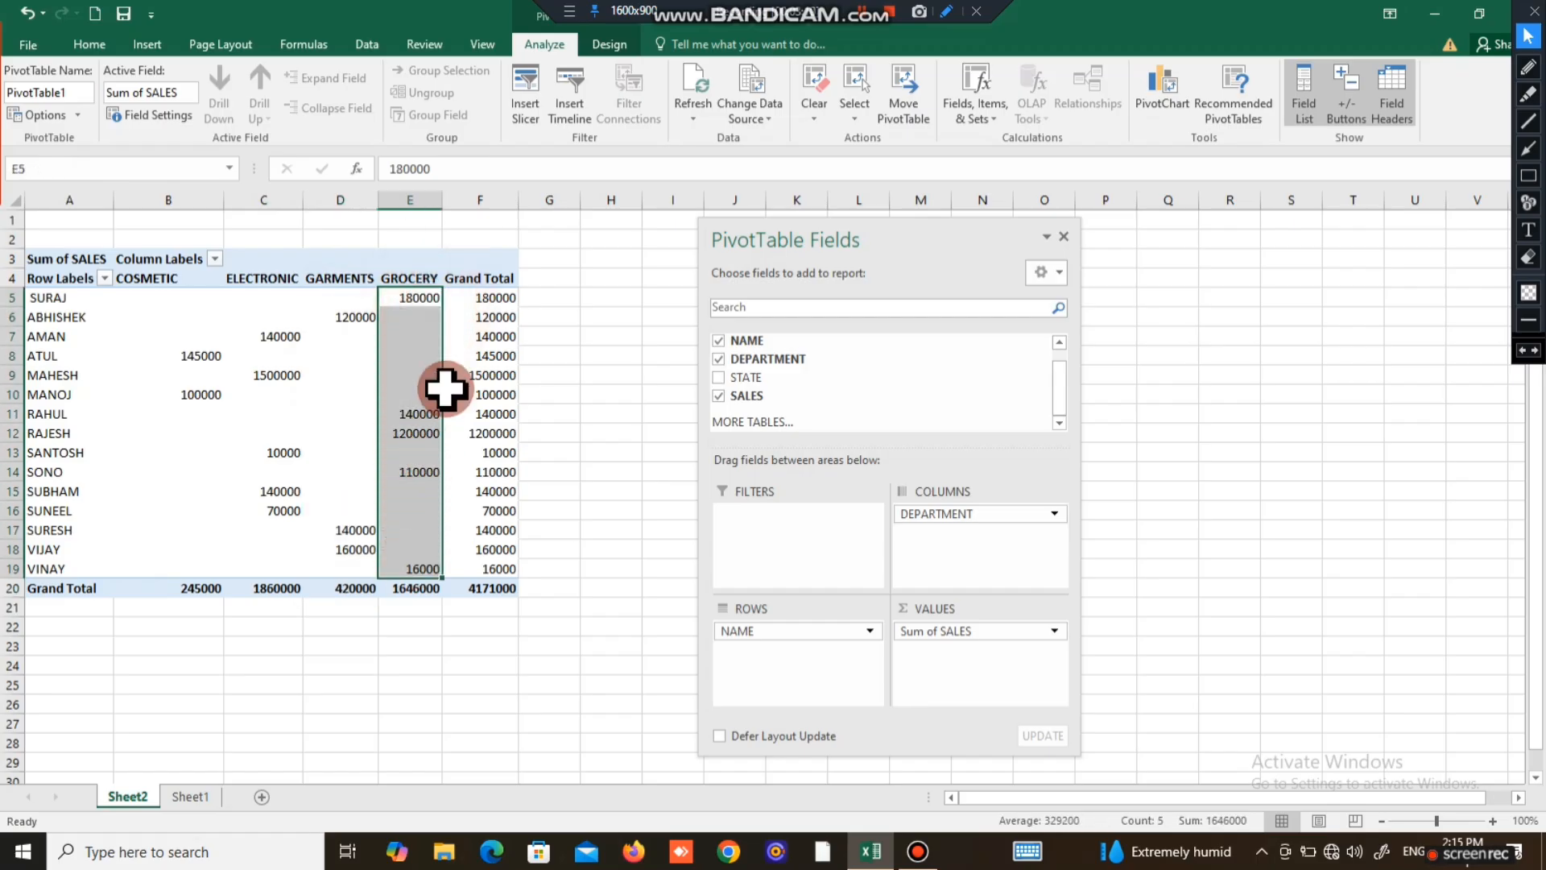
{"action": "left_click_drag", "start_coordinate": [486, 299], "coordinate": [475, 588]}
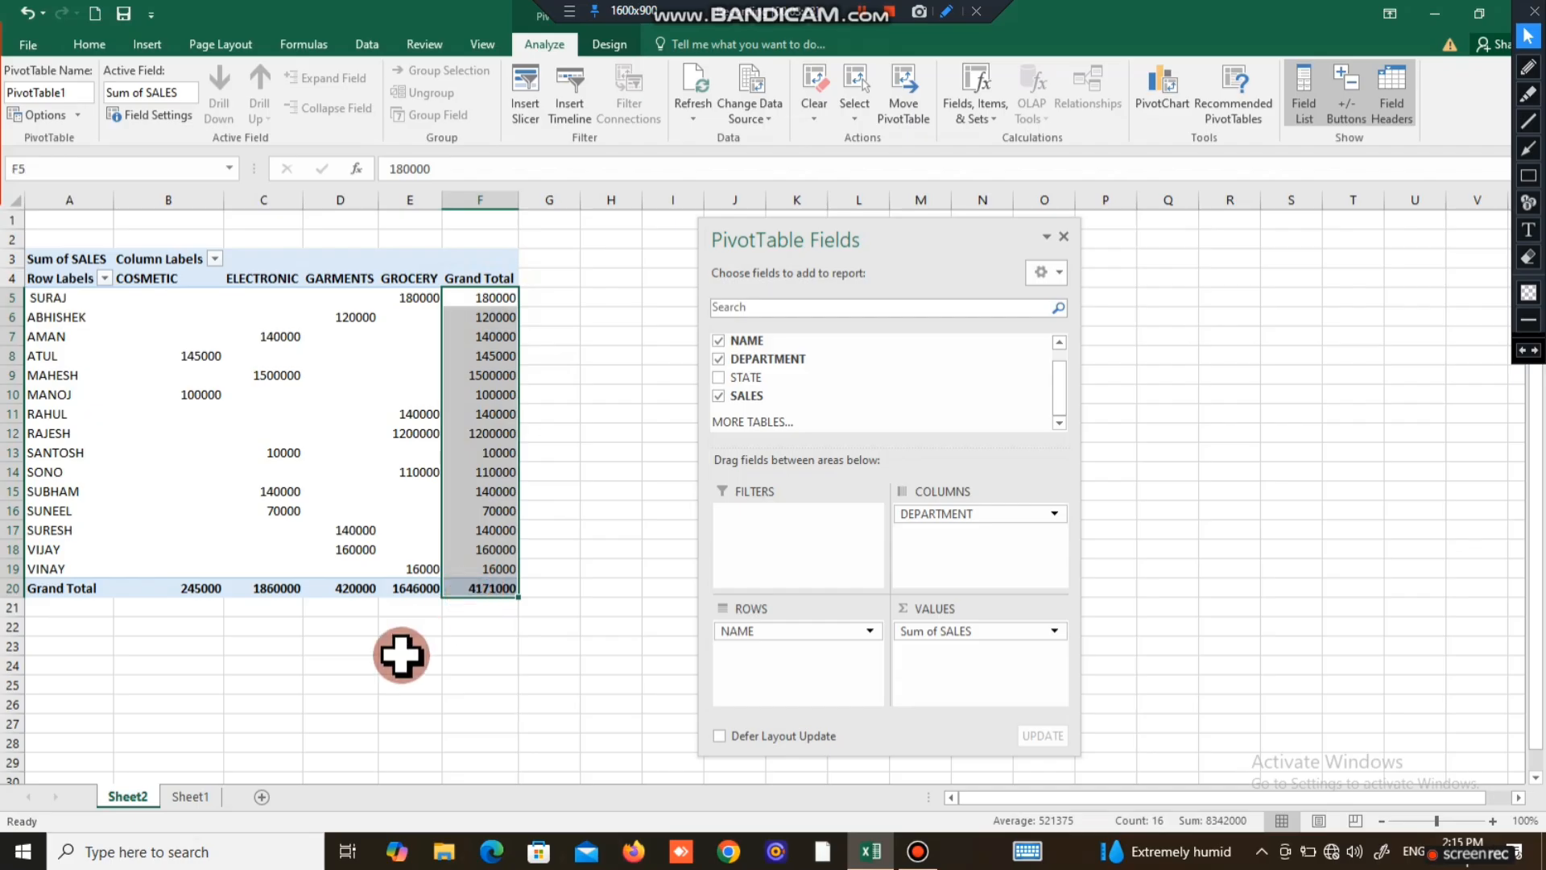
{"action": "left_click", "coordinate": [401, 654]}
{"action": "left_click", "coordinate": [479, 588]}
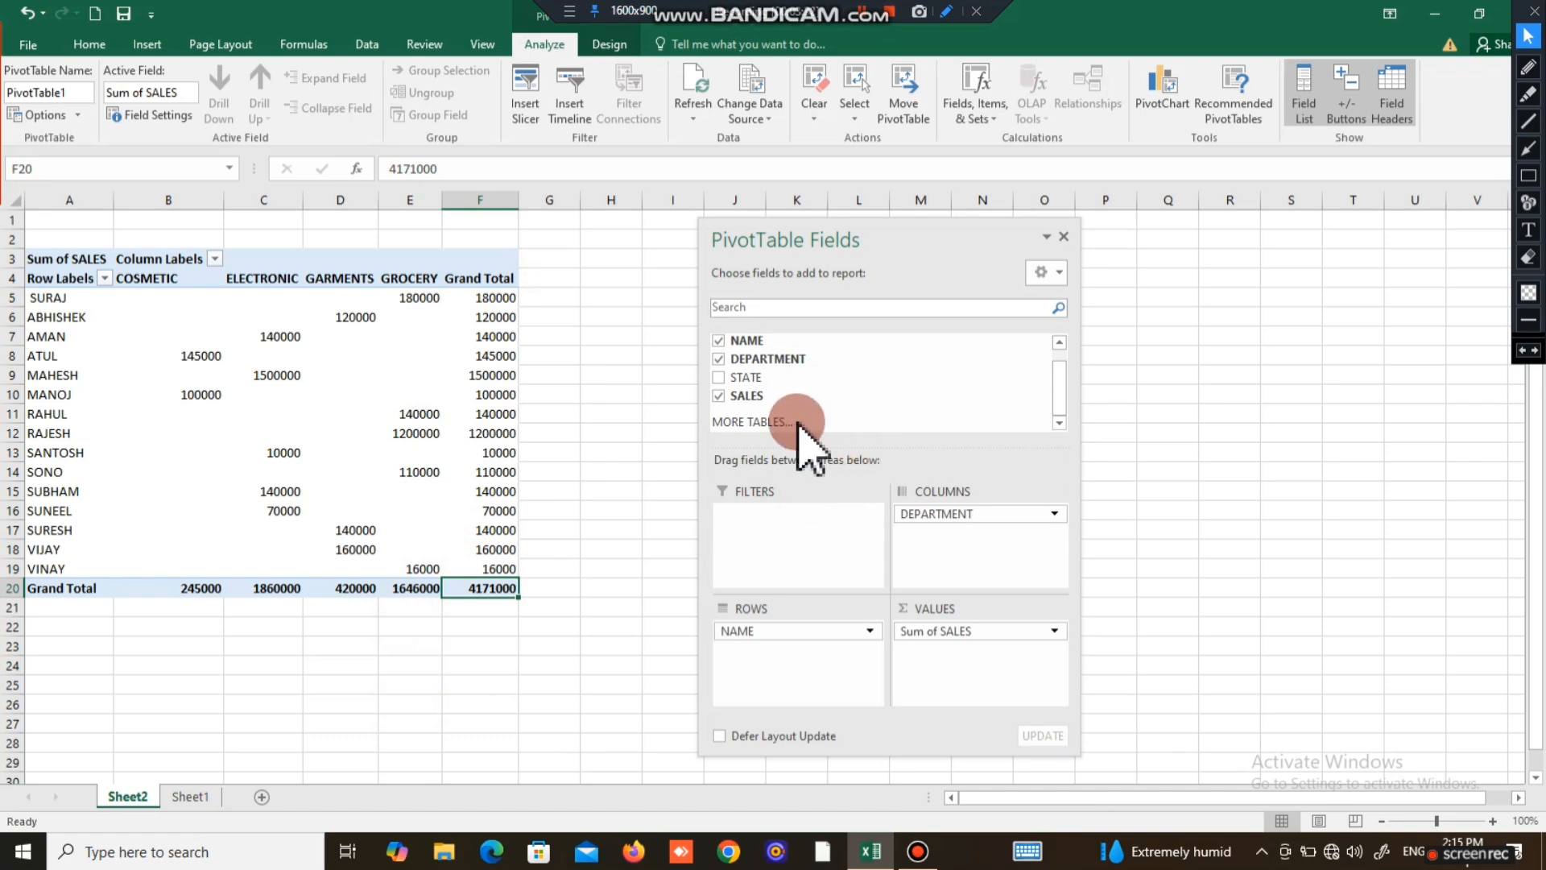
Move DEPARTMENT from Columns to Filters, filter the PivotTable to ELECTRONIC, and check the listed employees and their sales.
{"action": "left_click_drag", "start_coordinate": [926, 513], "coordinate": [760, 531]}
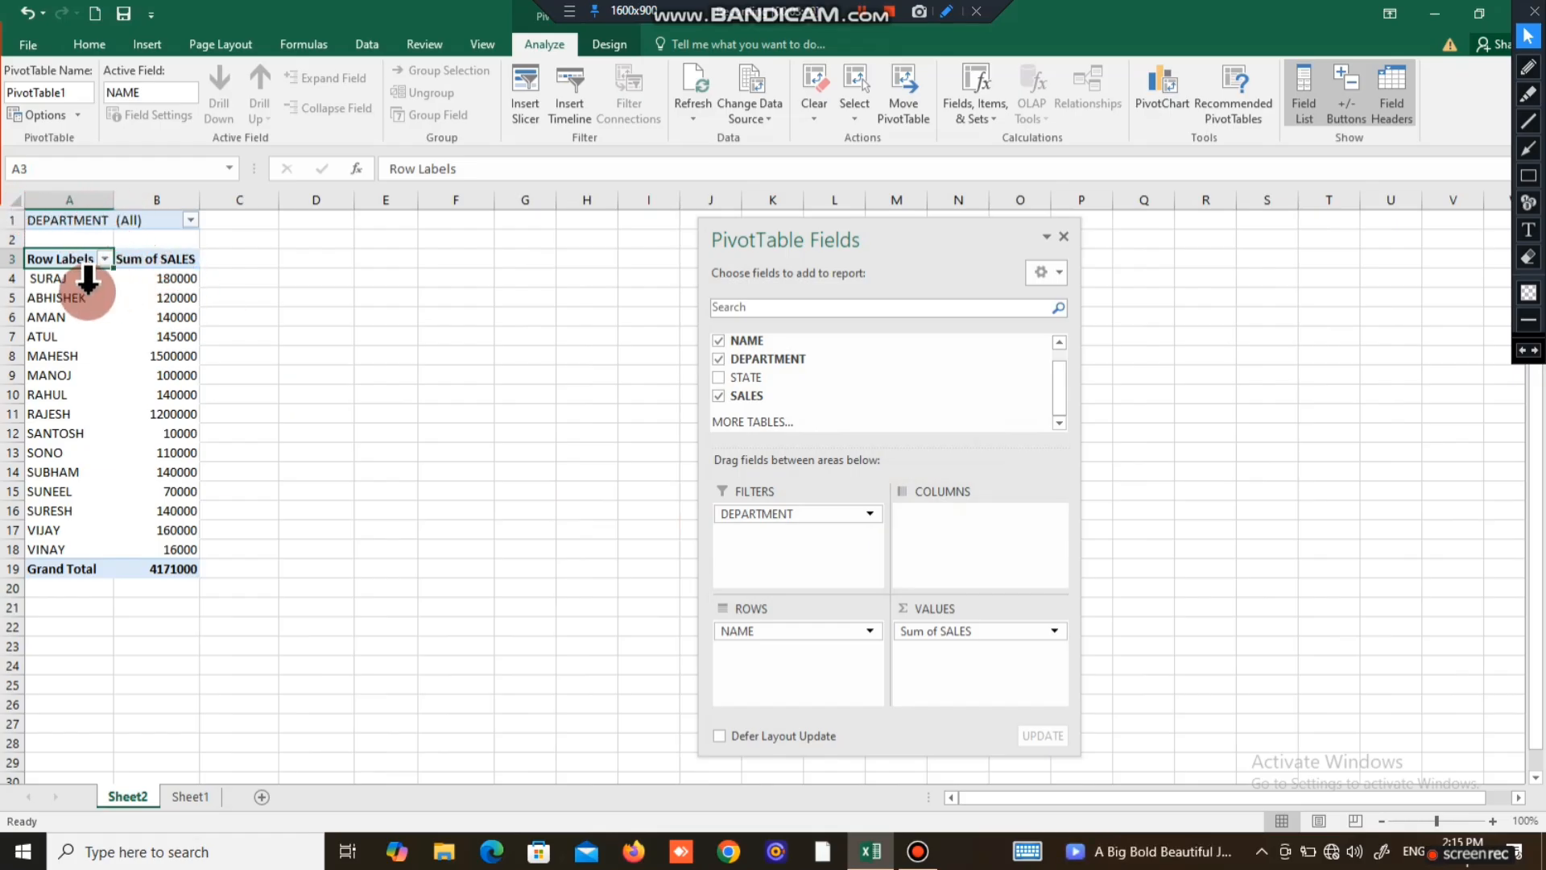
{"action": "left_click", "coordinate": [190, 220]}
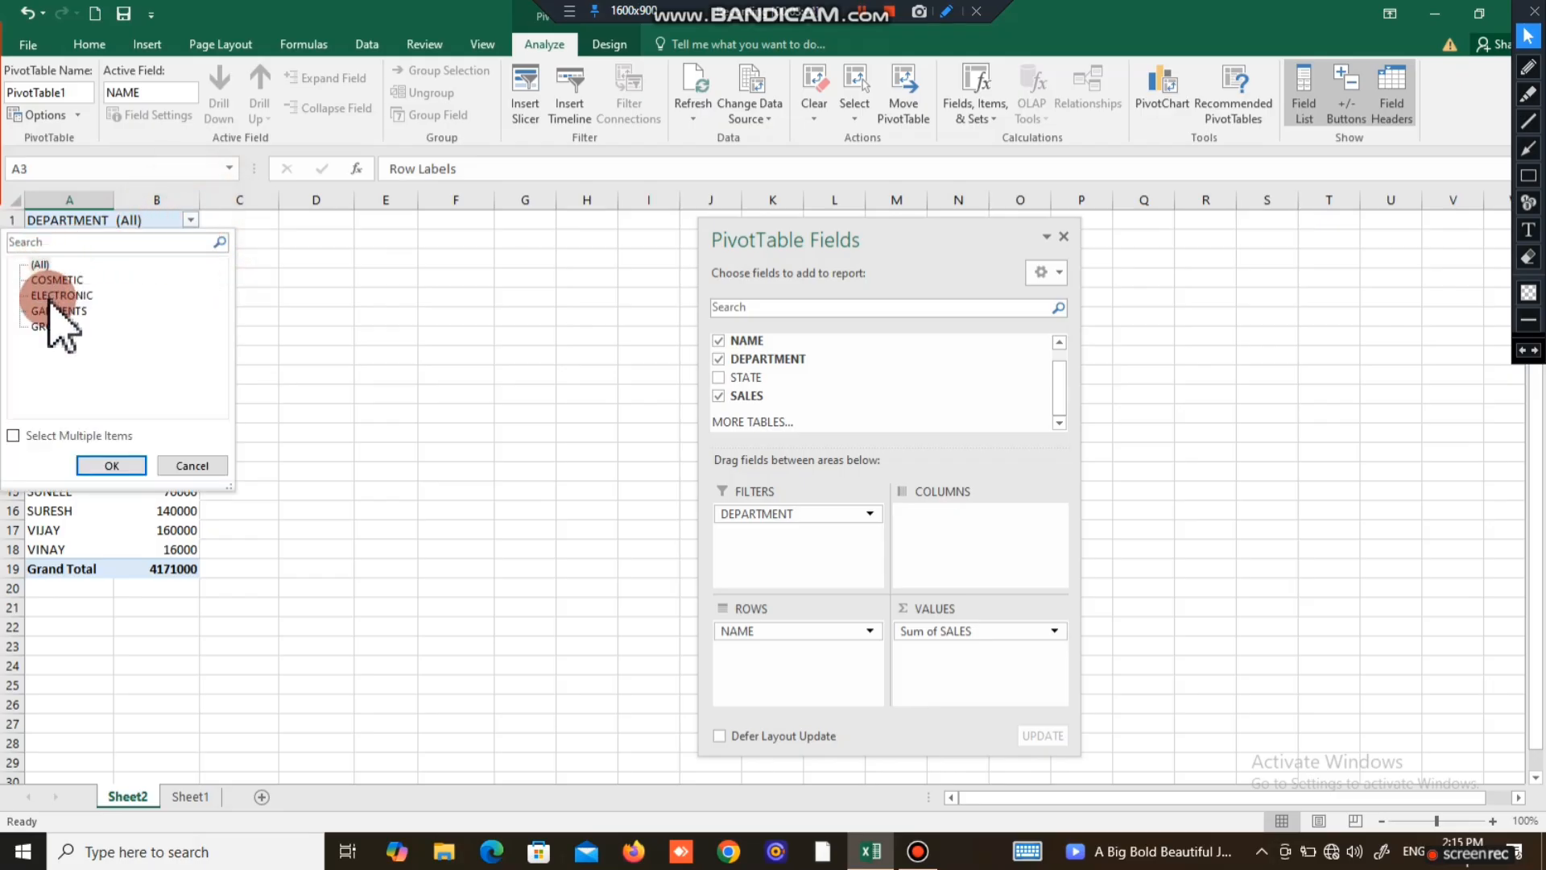
{"action": "left_click", "coordinate": [111, 465]}
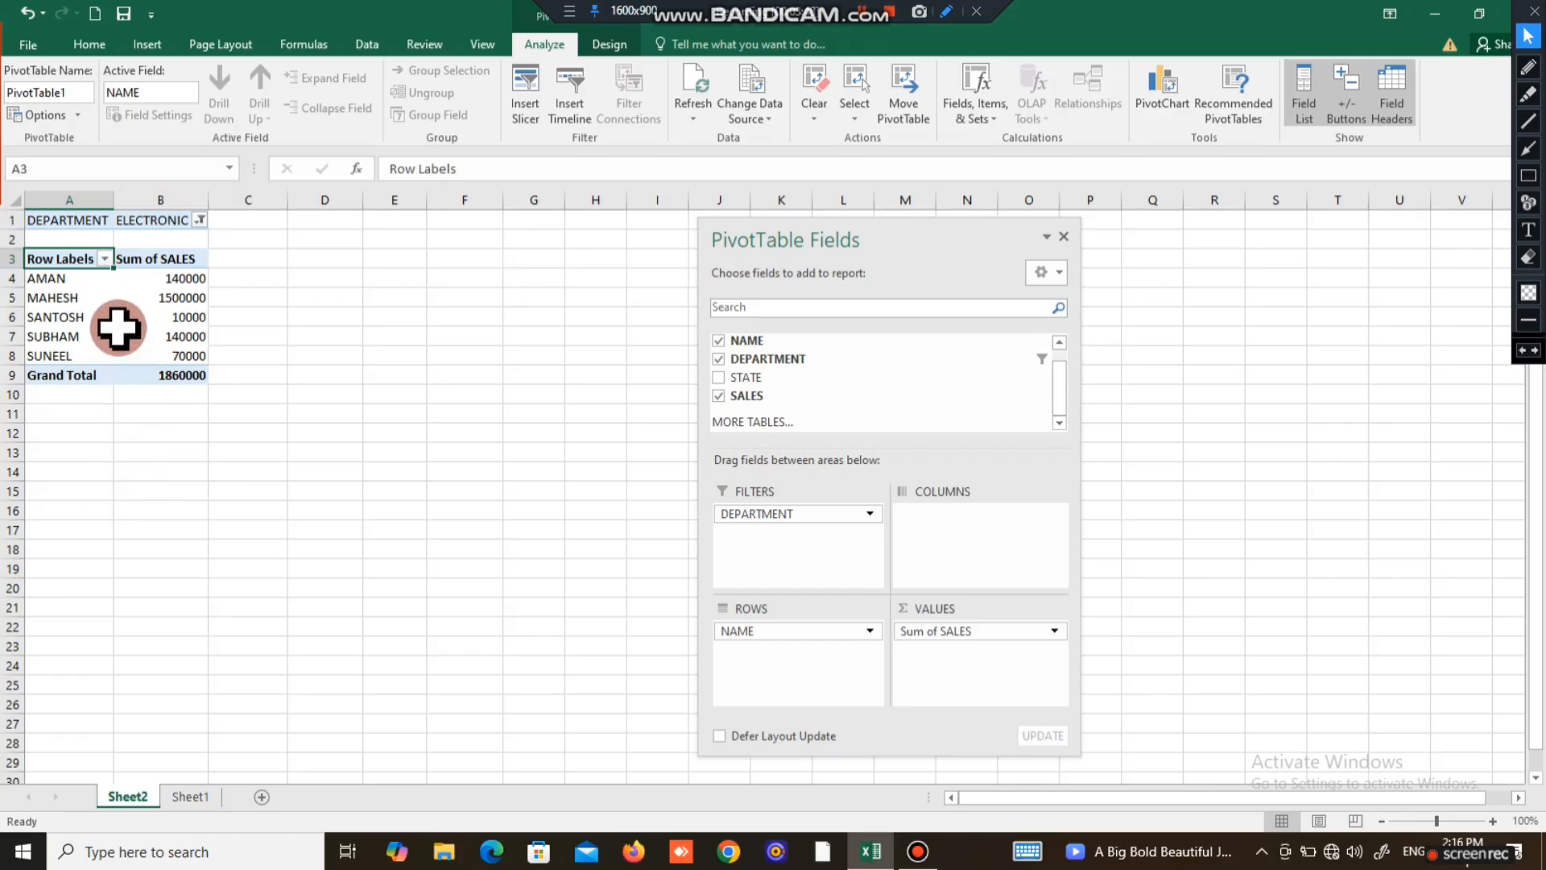
{"action": "left_click_drag", "start_coordinate": [59, 272], "coordinate": [64, 321]}
{"action": "left_click_drag", "start_coordinate": [176, 279], "coordinate": [180, 367]}
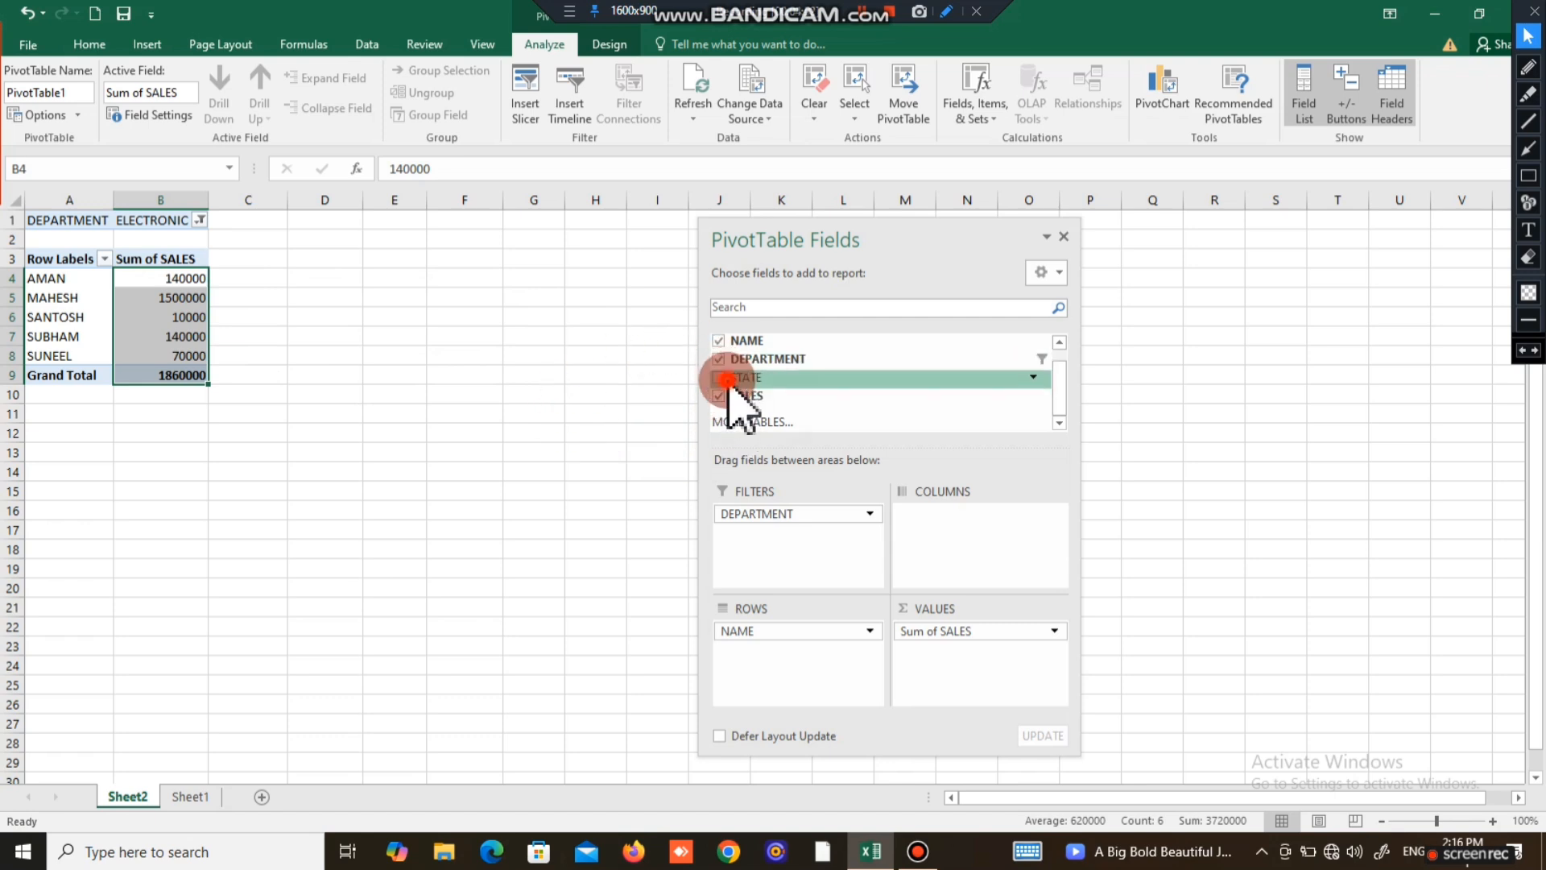
Add the STATE field to the PivotTable's Columns area.
{"action": "left_click_drag", "start_coordinate": [729, 378], "coordinate": [930, 564]}
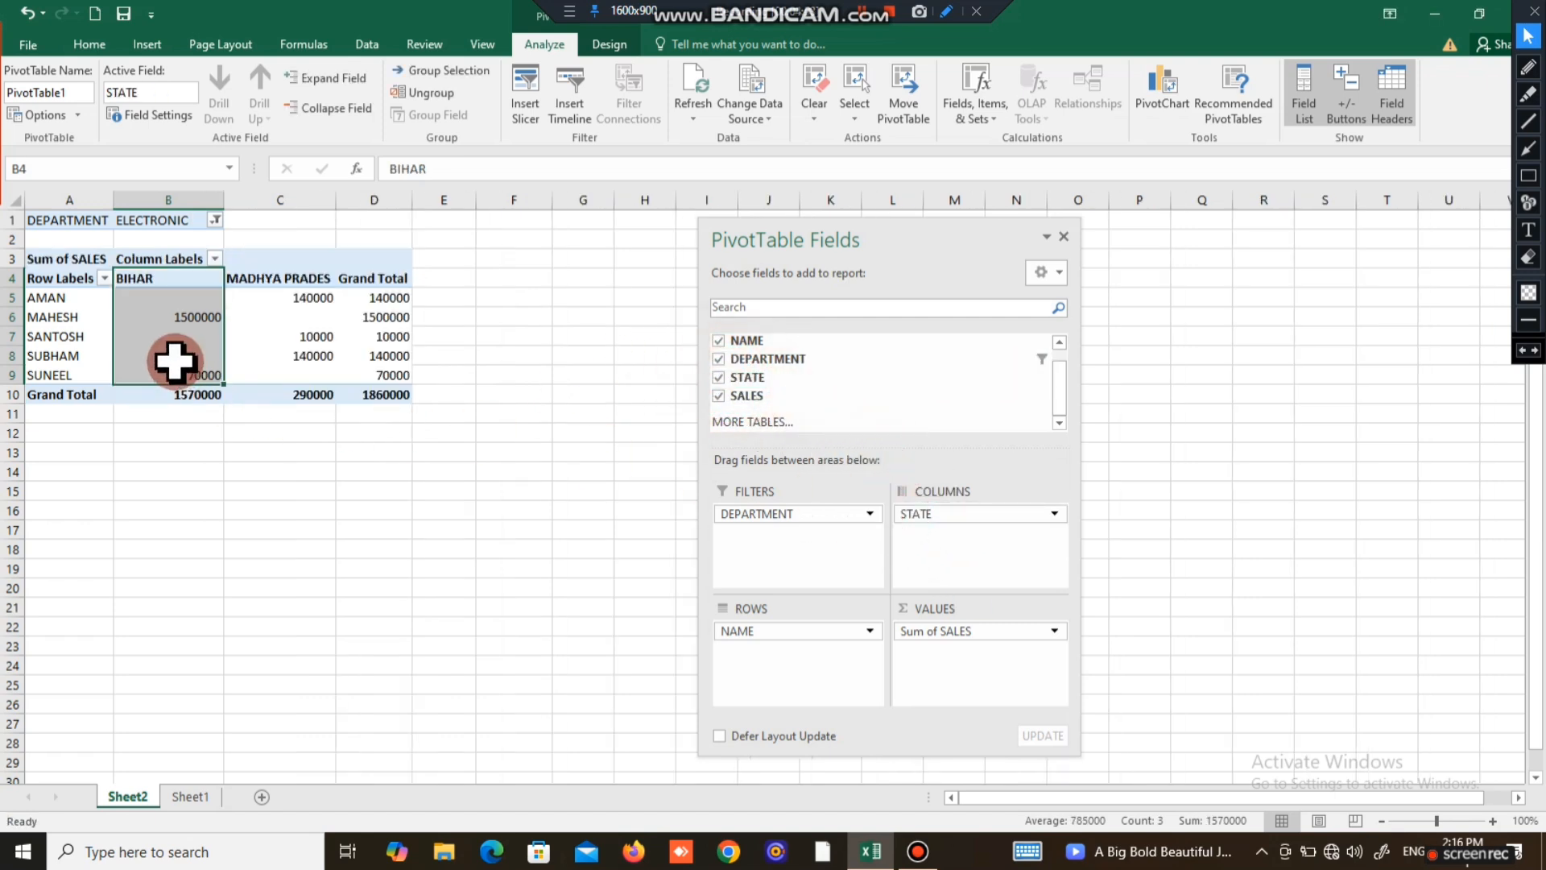
{"action": "left_click", "coordinate": [215, 258]}
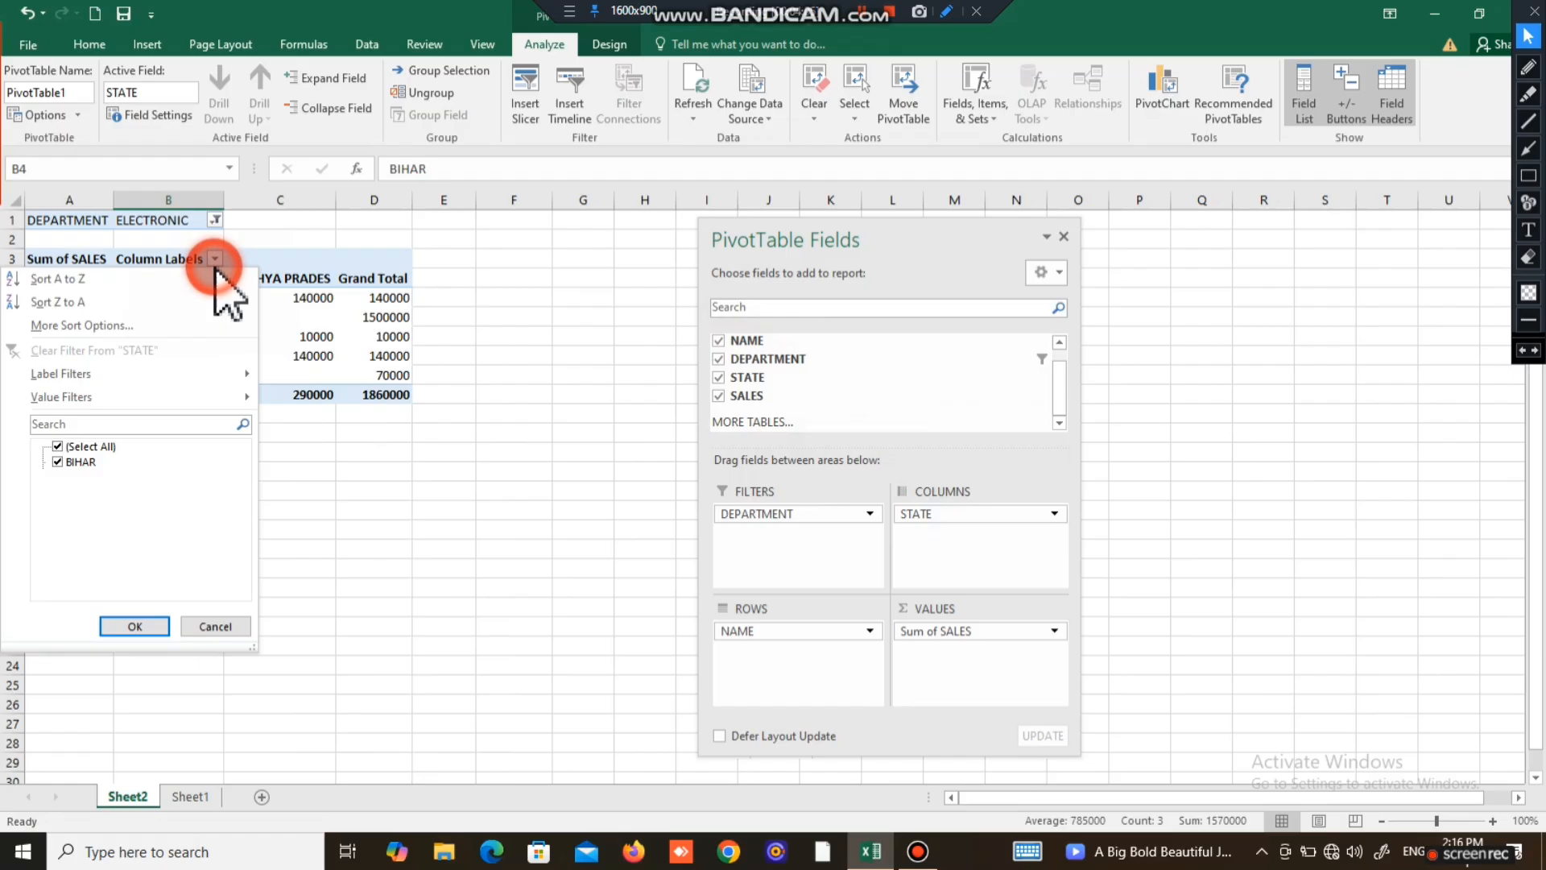
{"action": "left_click", "coordinate": [314, 363]}
{"action": "left_click", "coordinate": [165, 450]}
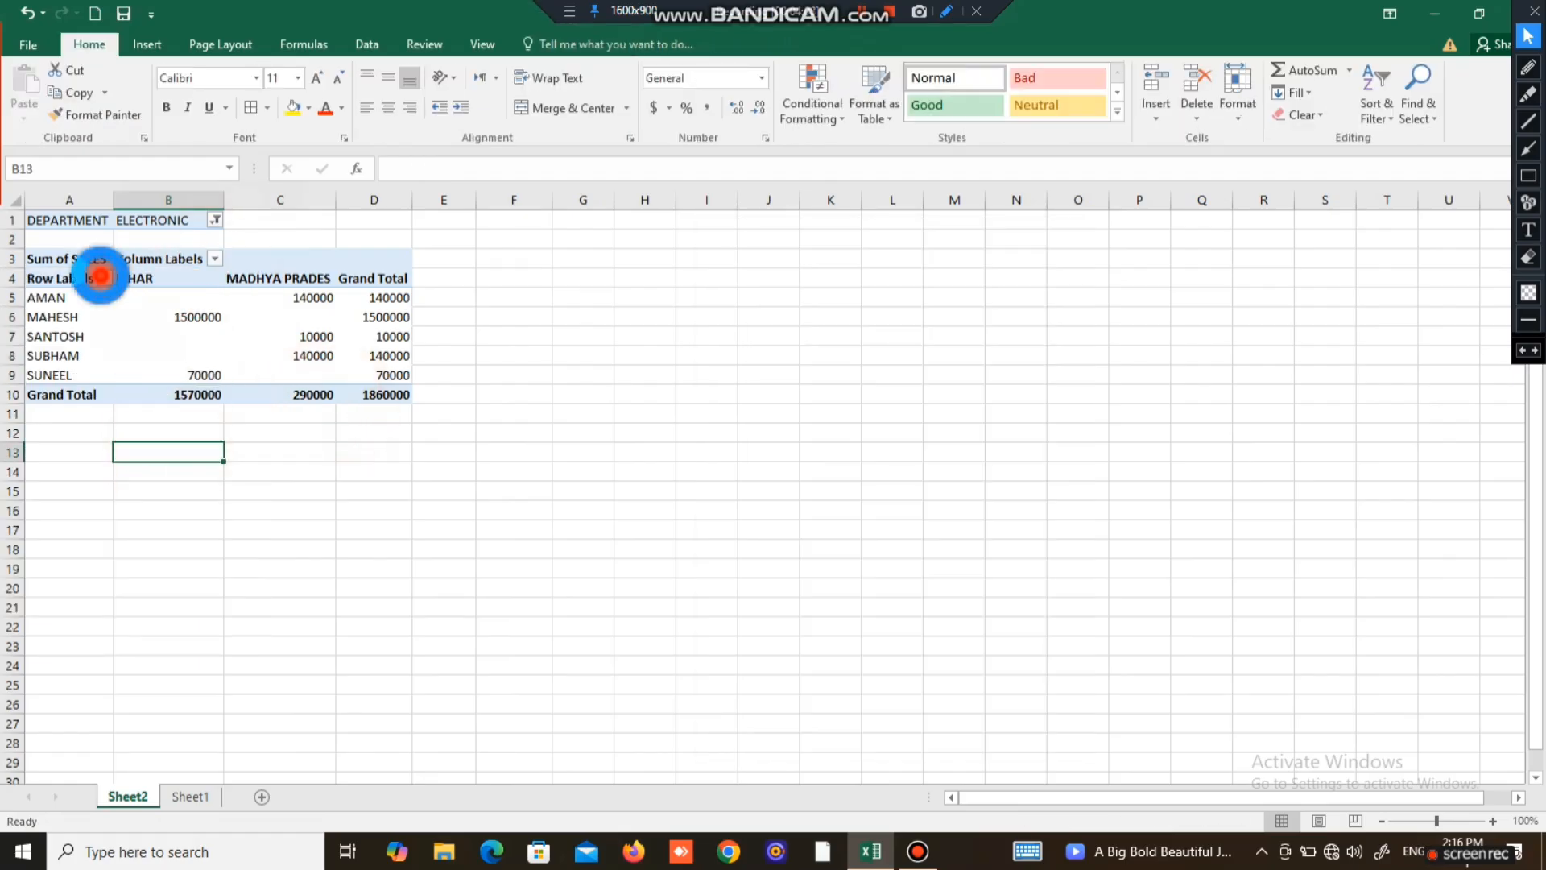
{"action": "left_click", "coordinate": [101, 276]}
{"action": "left_click", "coordinate": [421, 385]}
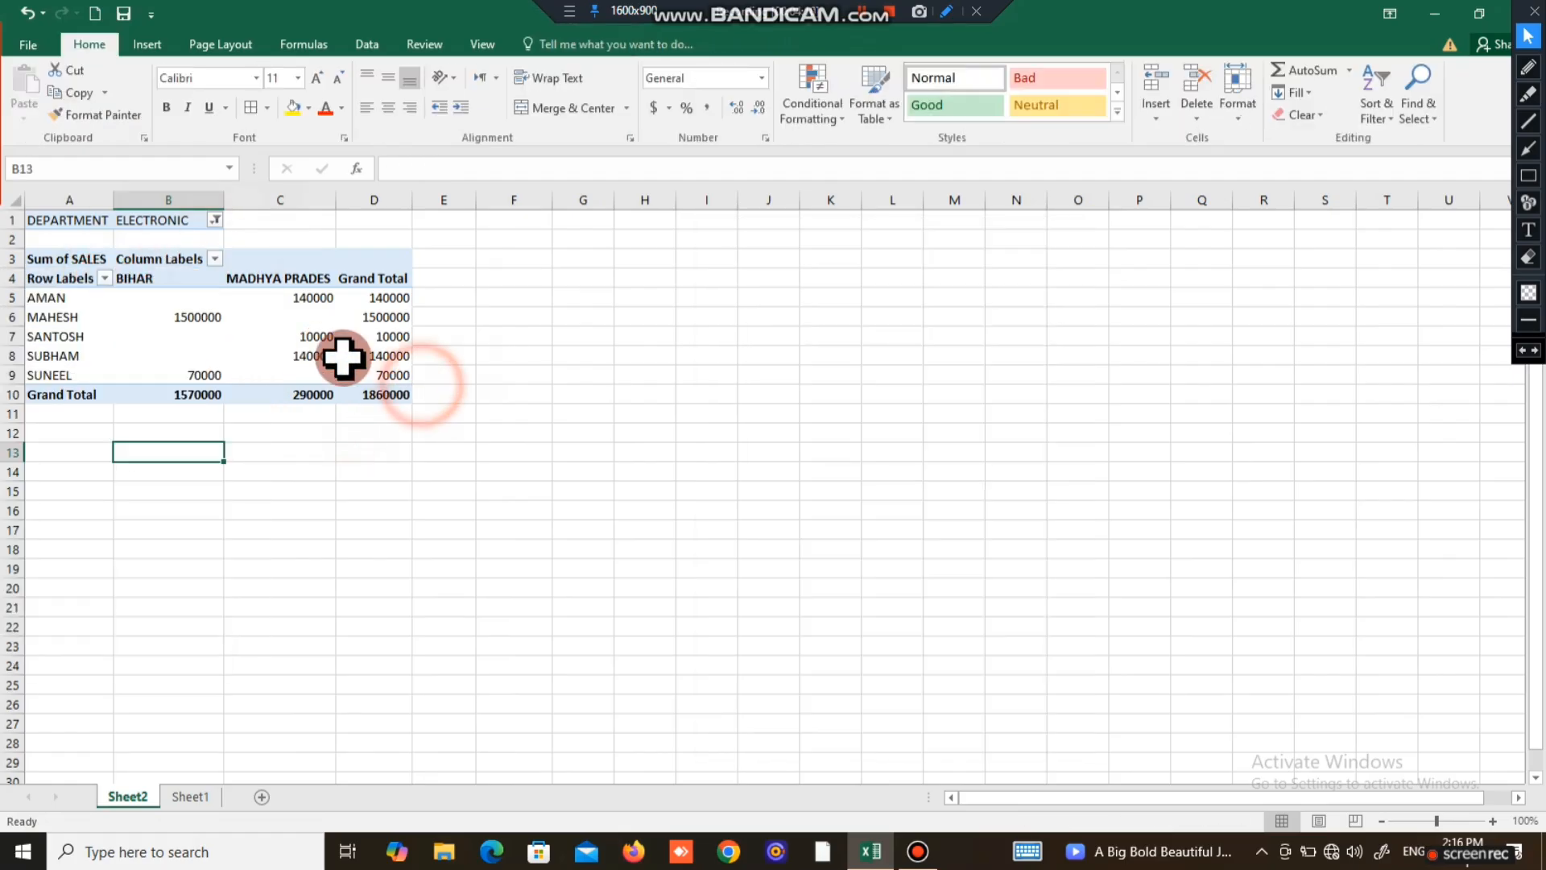
Filter the PivotTable's state columns to show only MADHYA PRADES and review the remaining employees' sales.
{"action": "left_click", "coordinate": [214, 258]}
{"action": "left_click", "coordinate": [214, 258]}
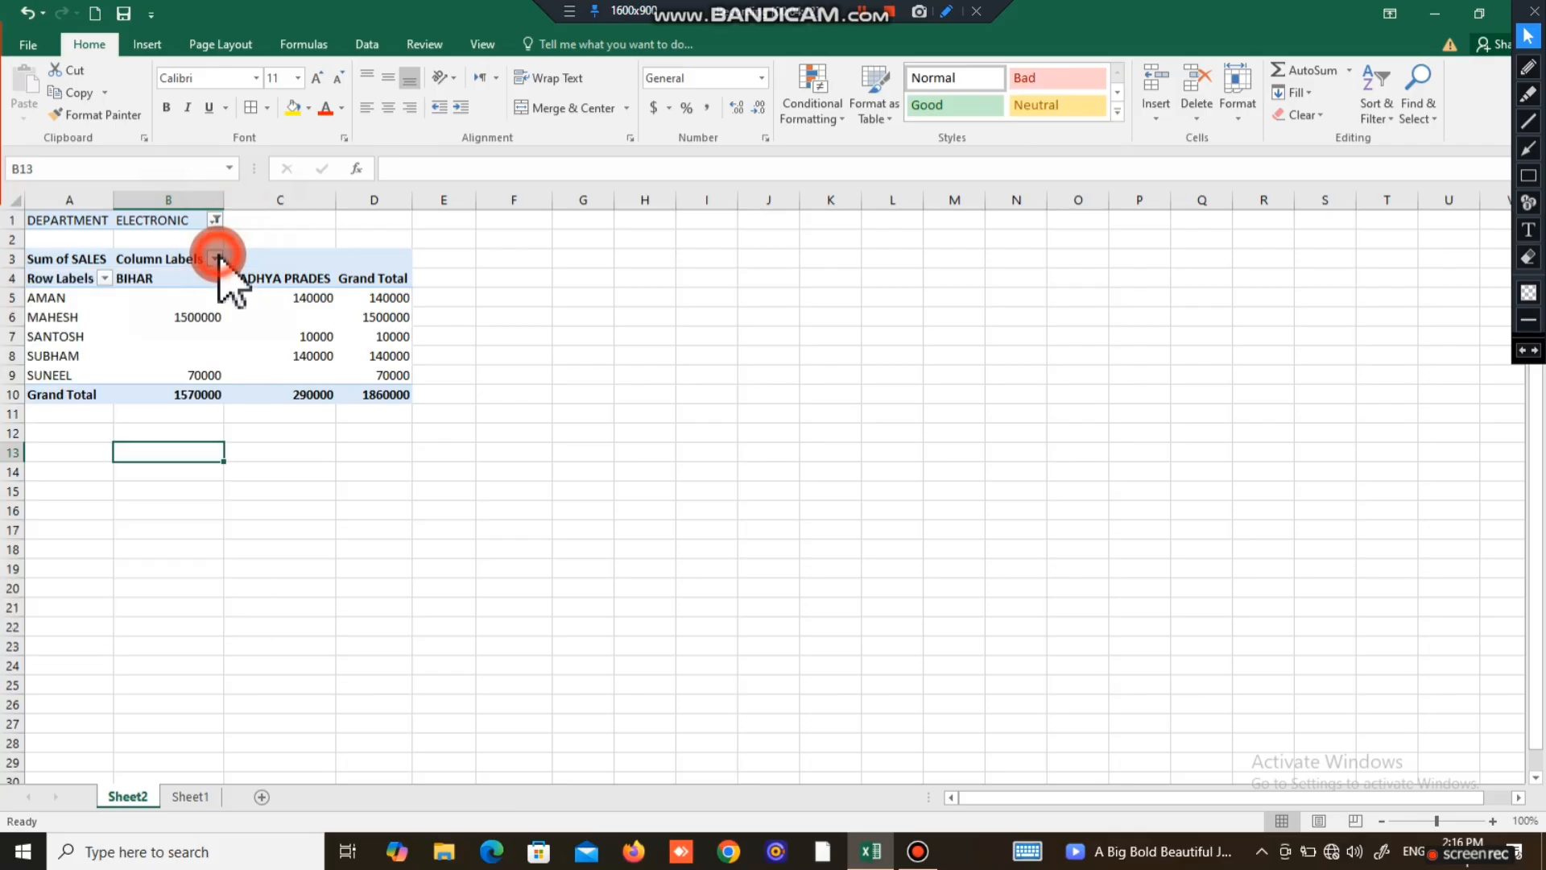
{"action": "left_click", "coordinate": [214, 257]}
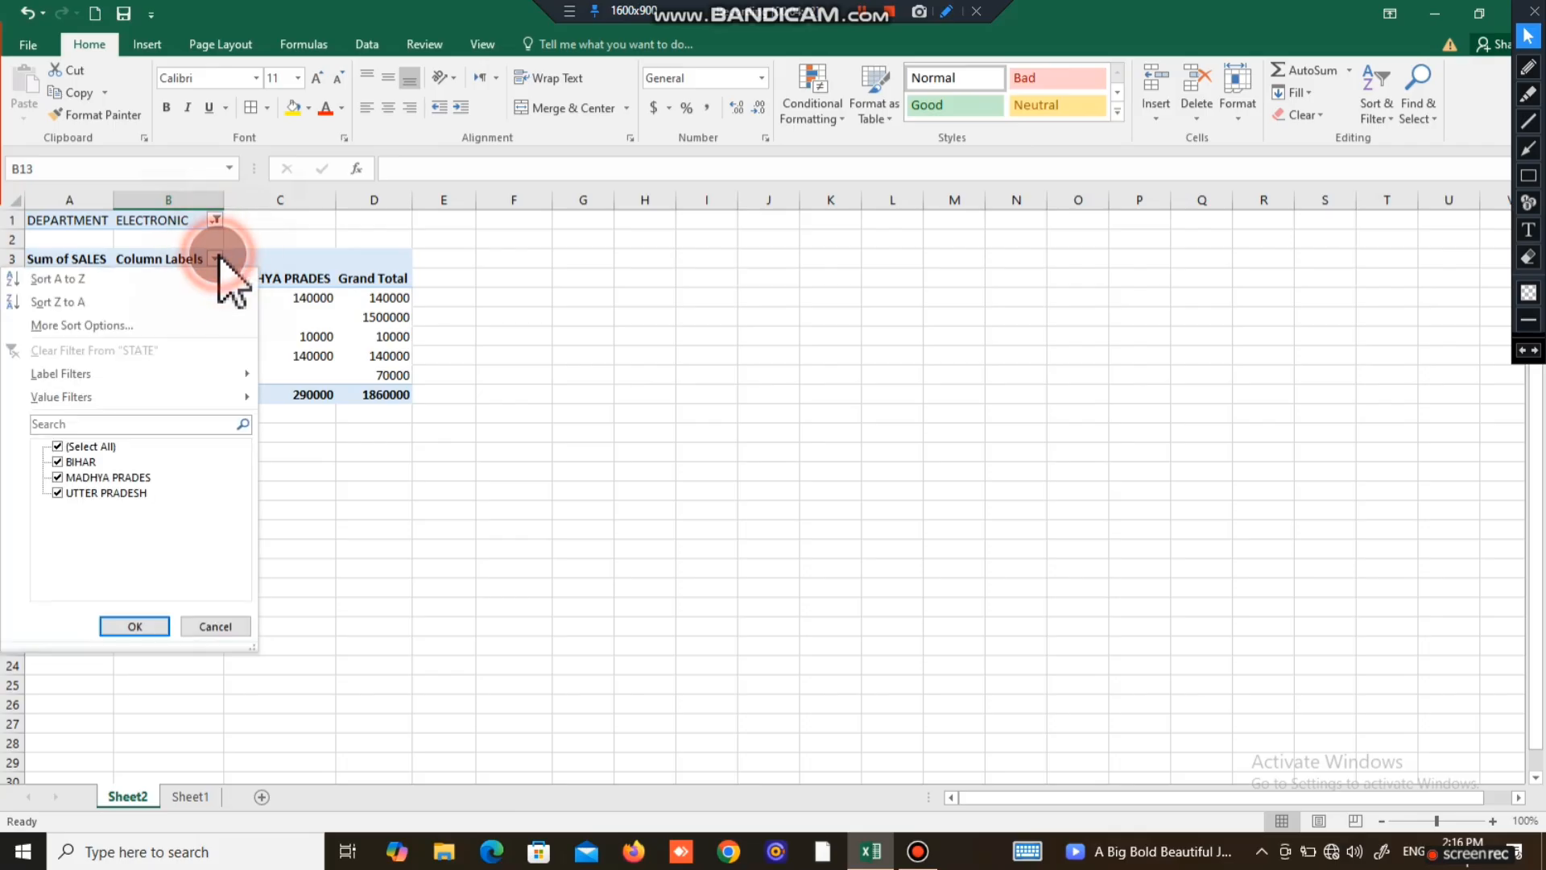
{"action": "left_click", "coordinate": [66, 448]}
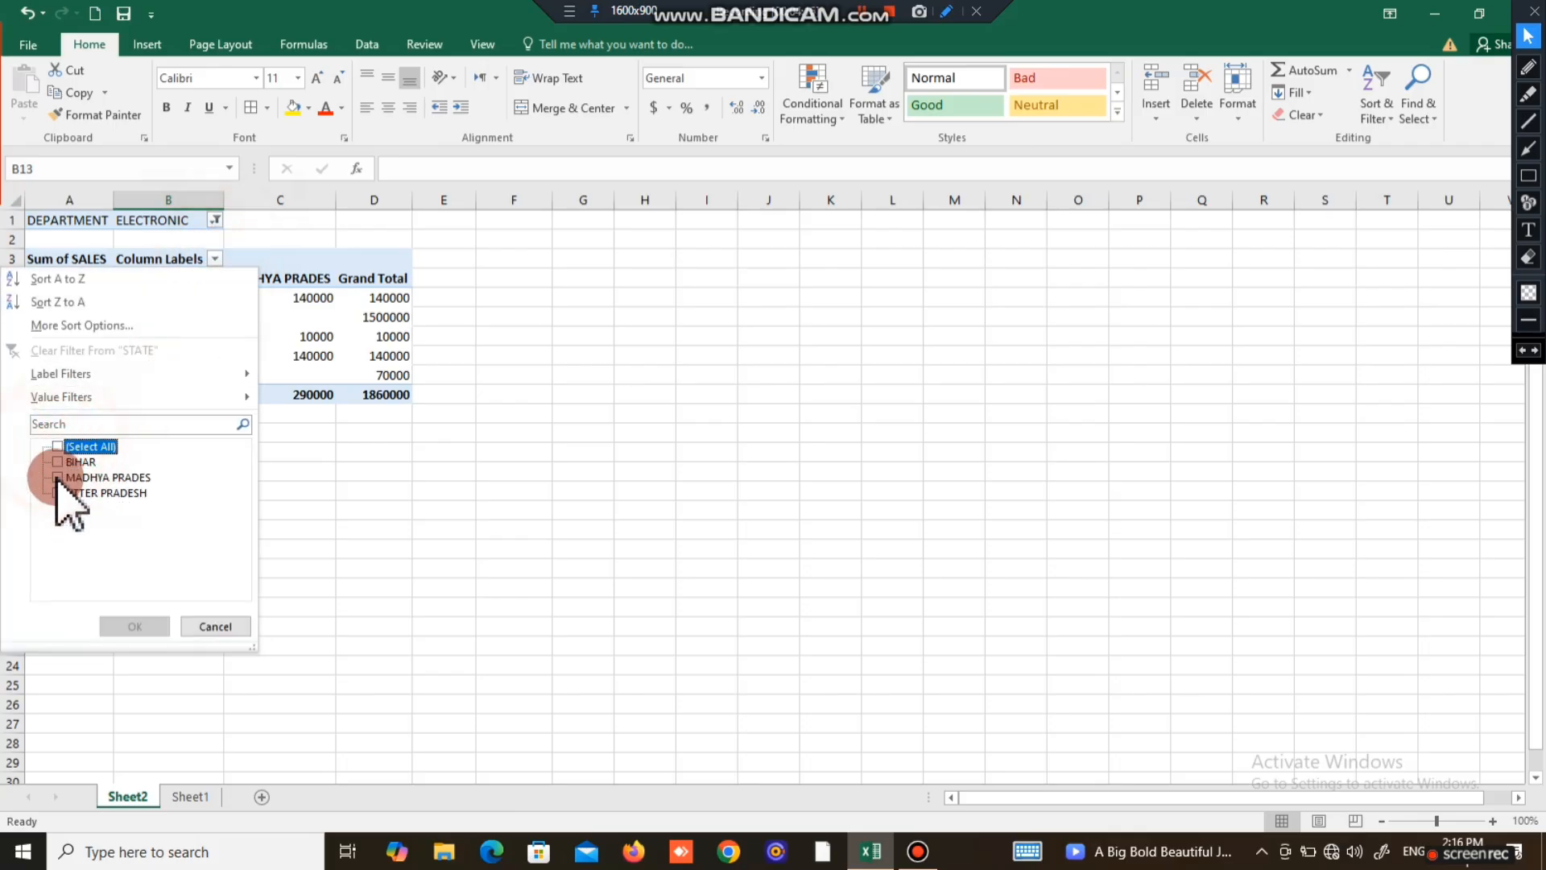
{"action": "left_click", "coordinate": [58, 478]}
{"action": "left_click", "coordinate": [141, 626]}
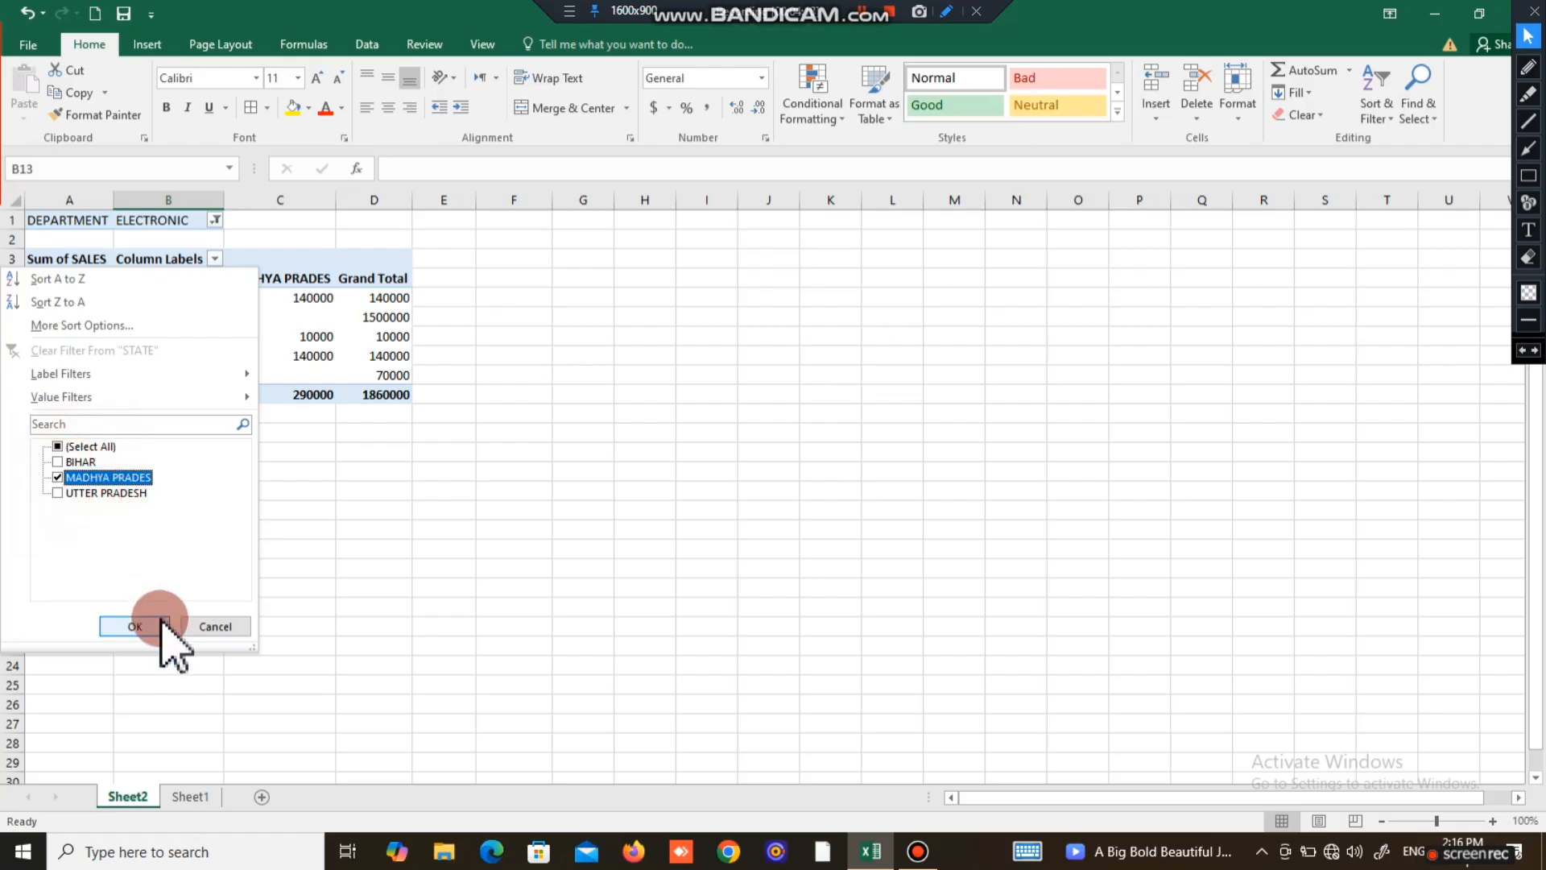
{"action": "left_click_drag", "start_coordinate": [201, 297], "coordinate": [269, 338]}
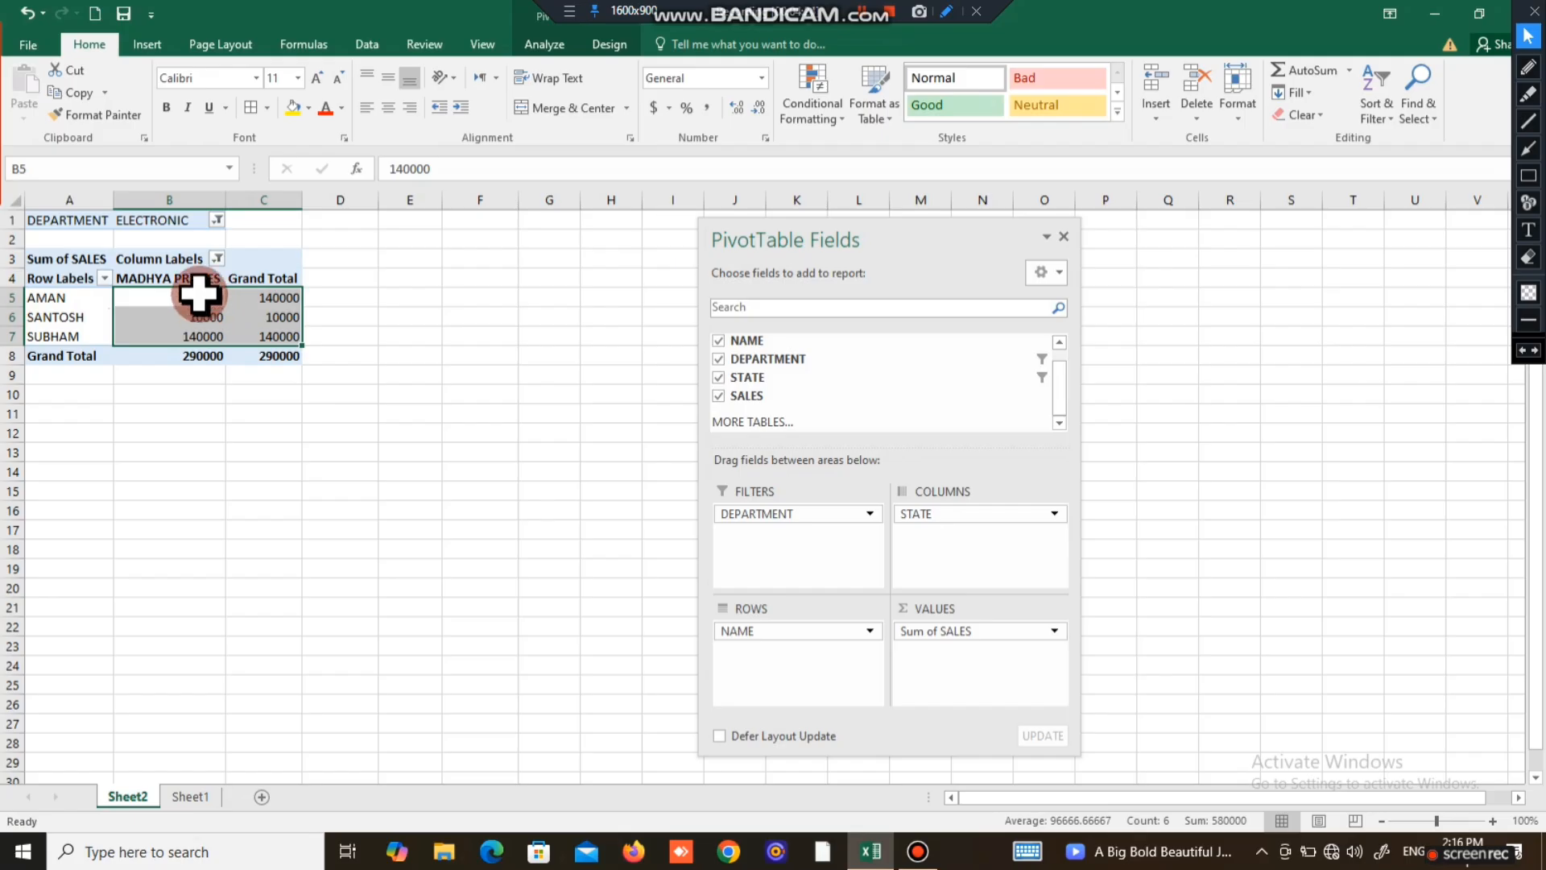
{"action": "left_click_drag", "start_coordinate": [199, 296], "coordinate": [260, 340]}
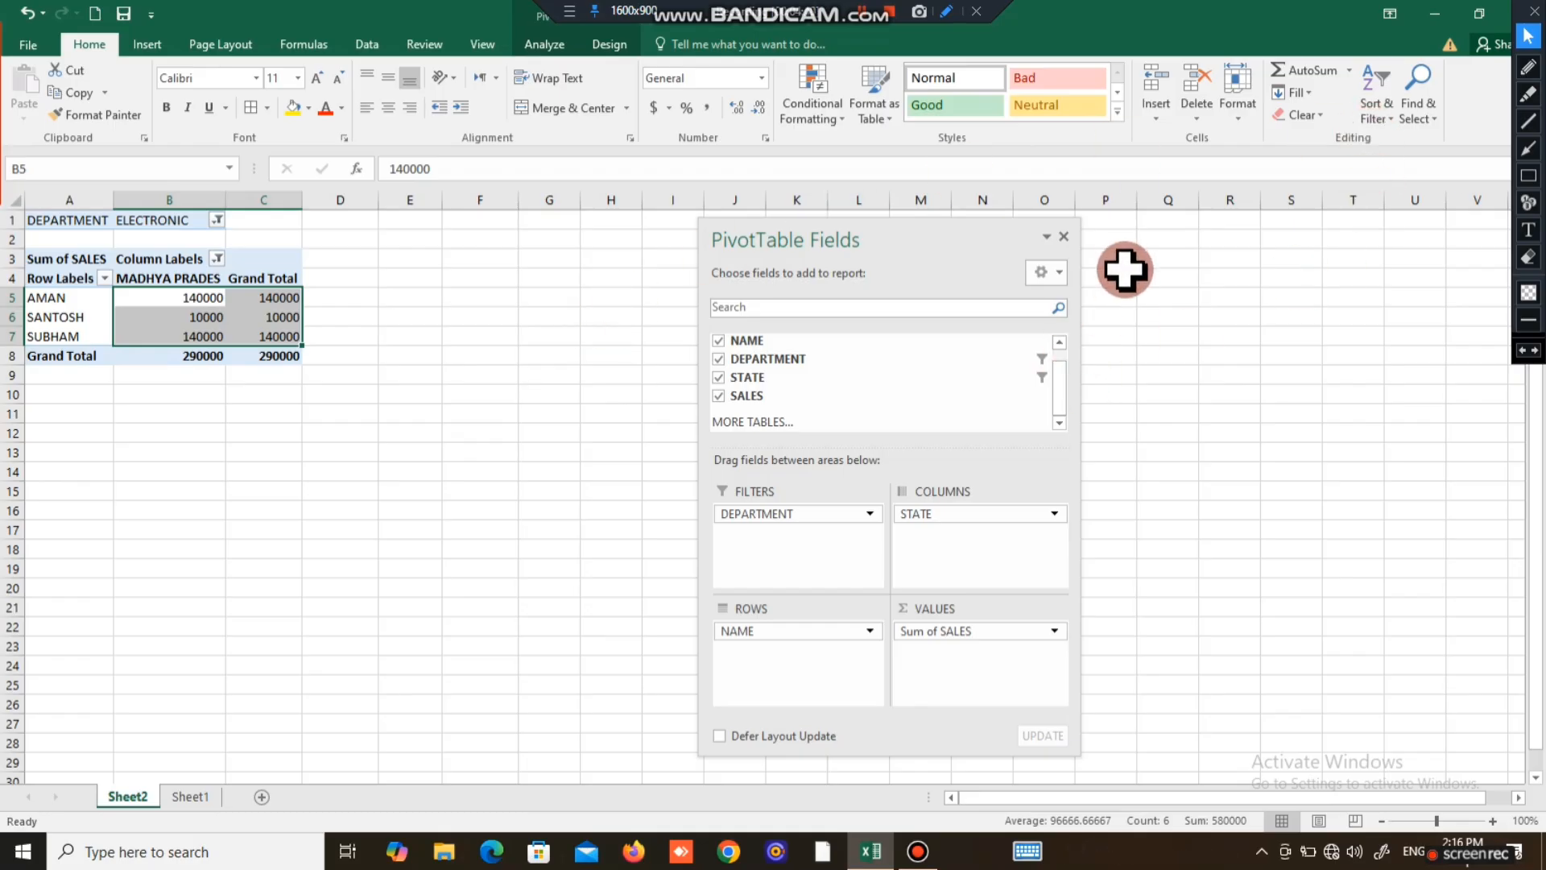
Close the PivotTable Fields pane, show it again and shift it slightly closer to the PivotTable.
{"action": "left_click", "coordinate": [1065, 236]}
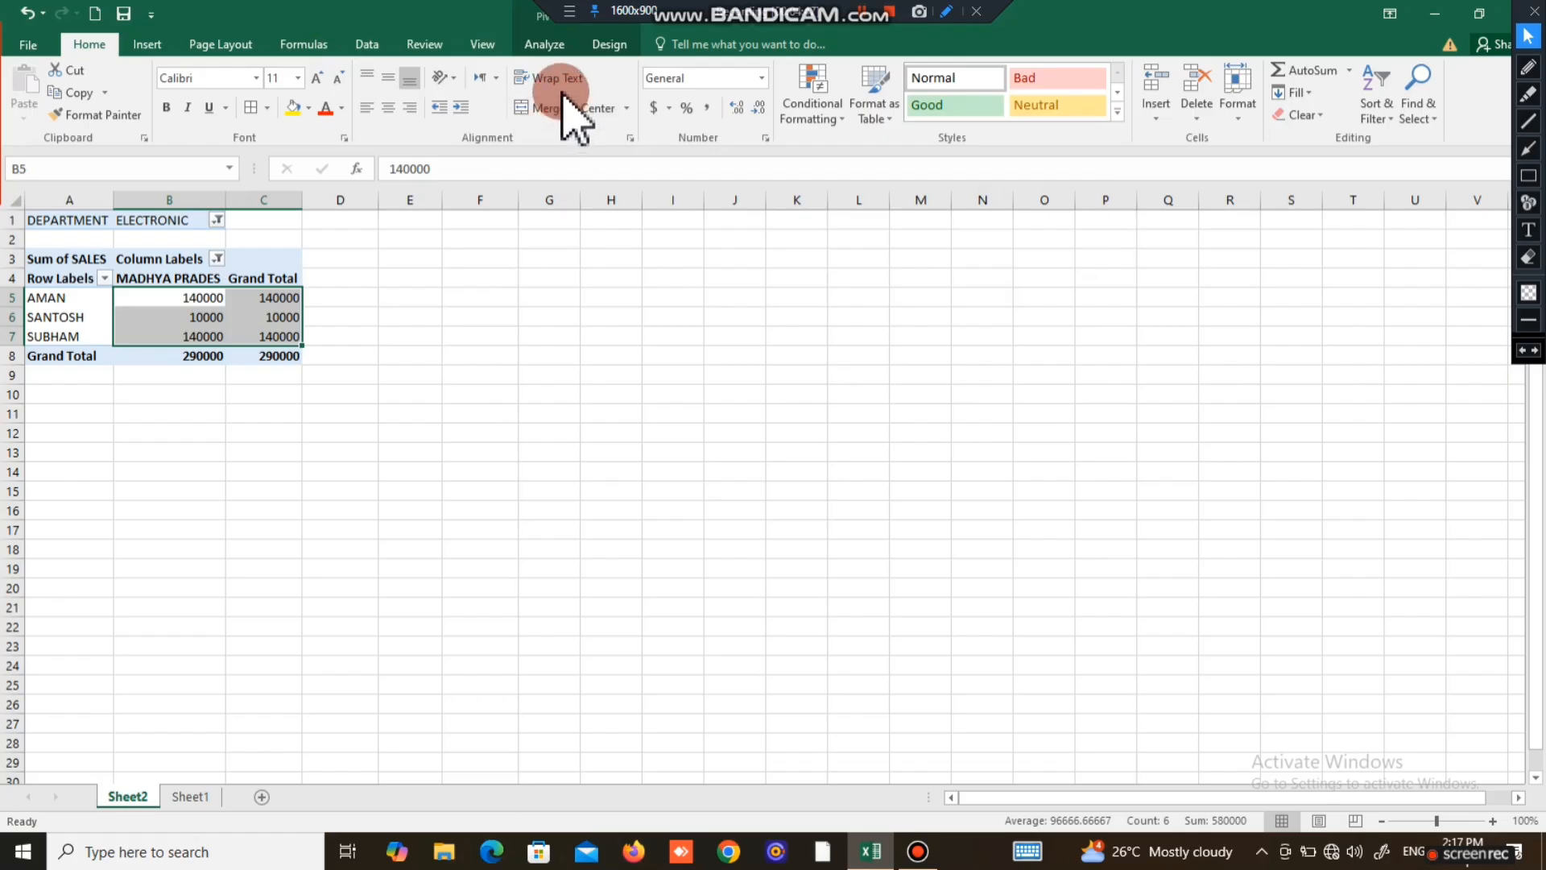
{"action": "left_click", "coordinate": [558, 46]}
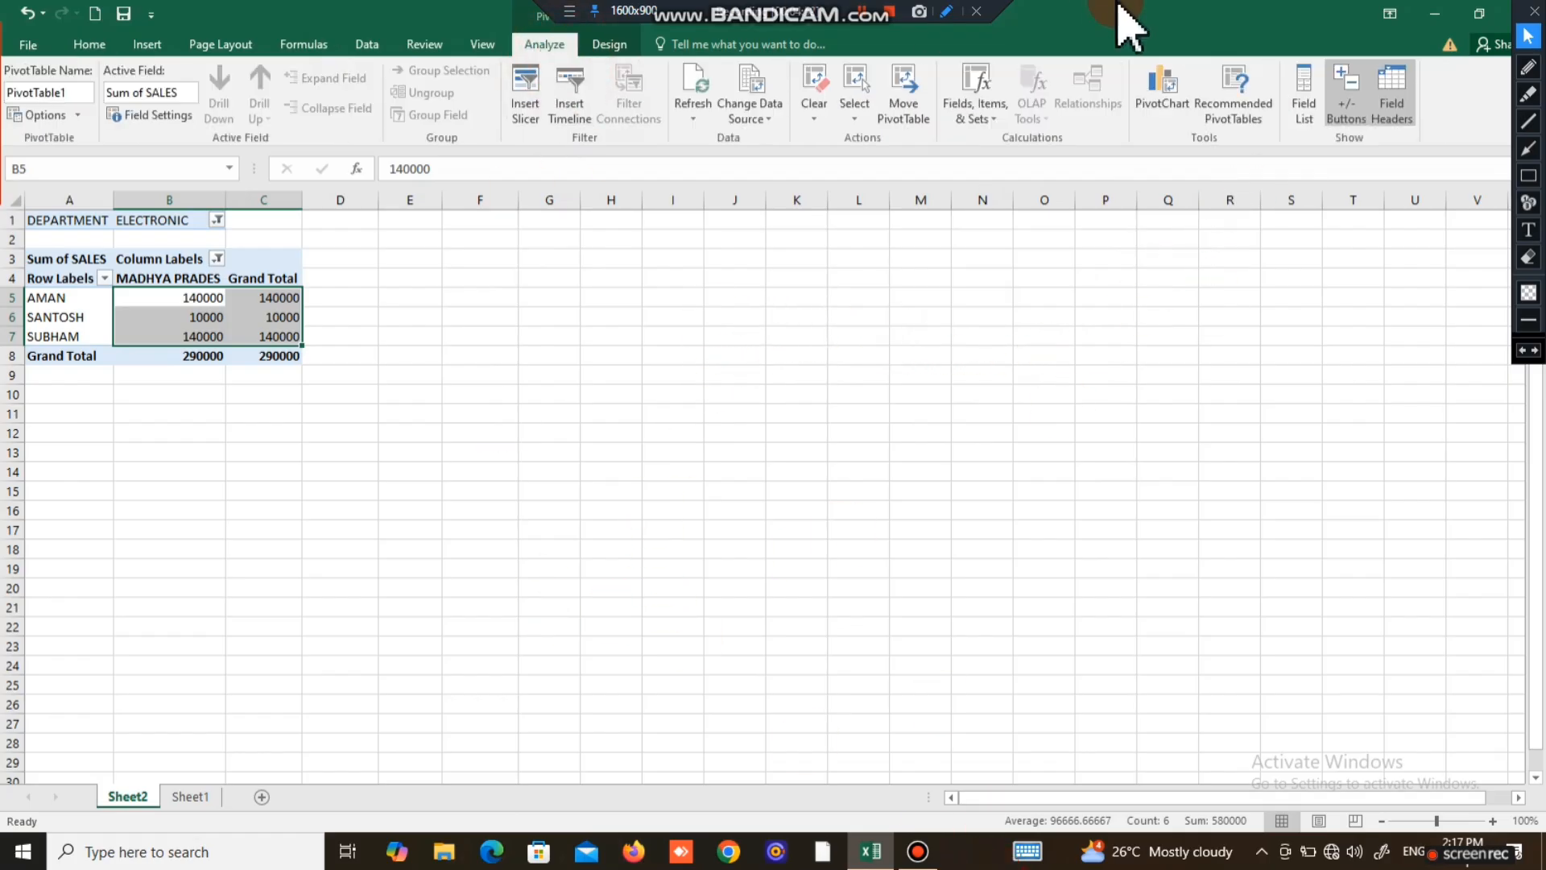
{"action": "left_click", "coordinate": [1528, 148]}
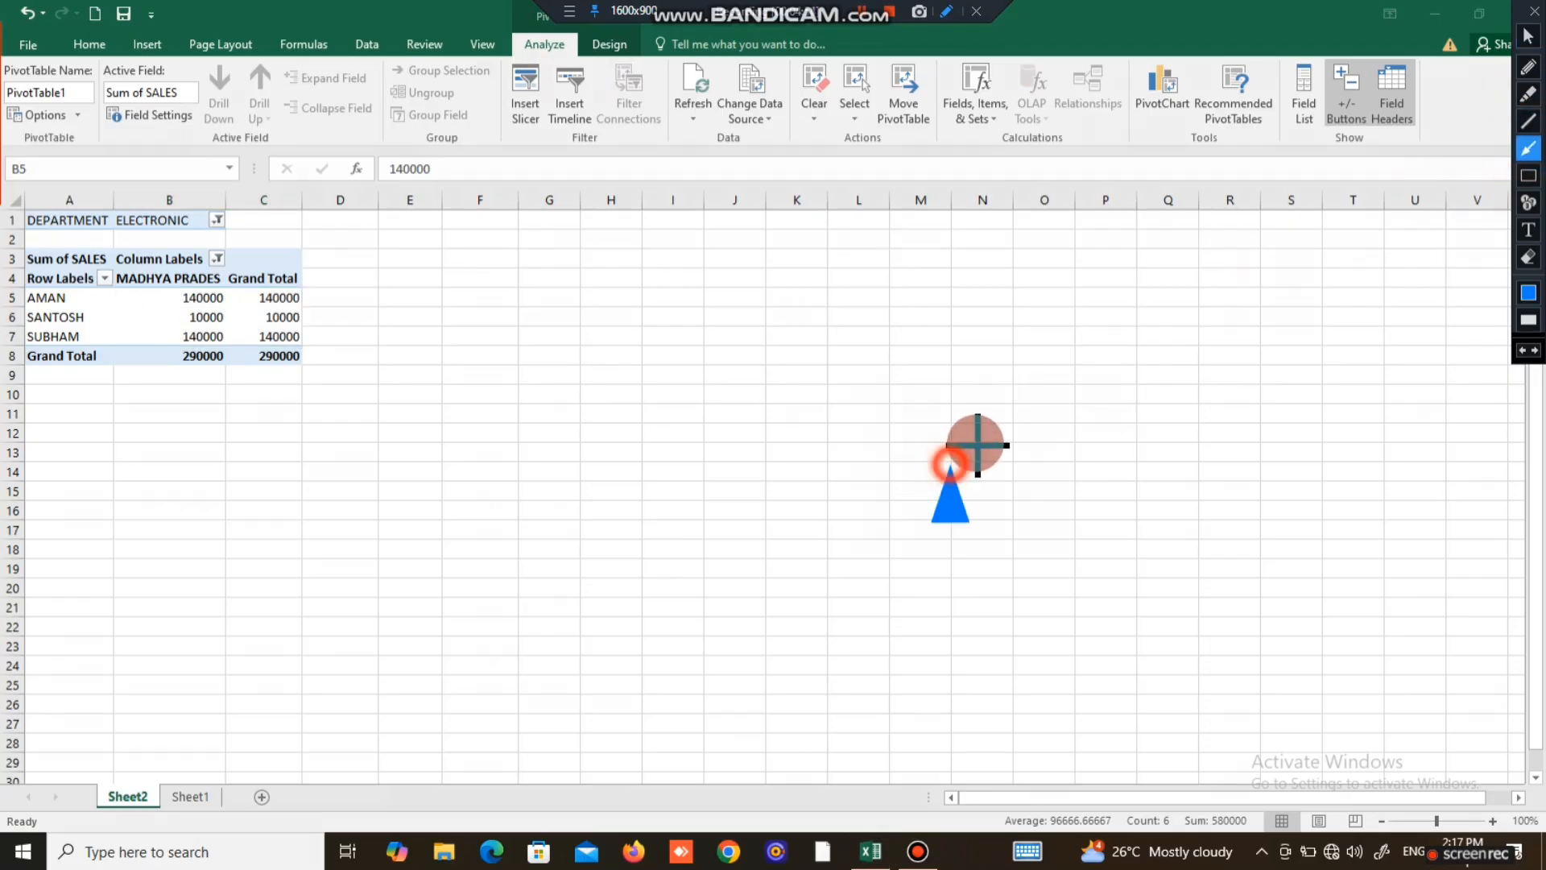
{"action": "mouse_move", "coordinate": [950, 464]}
{"action": "left_mouse_down"}
{"action": "mouse_move", "coordinate": [1263, 129]}
{"action": "mouse_move", "coordinate": [1281, 133]}
{"action": "left_mouse_up"}
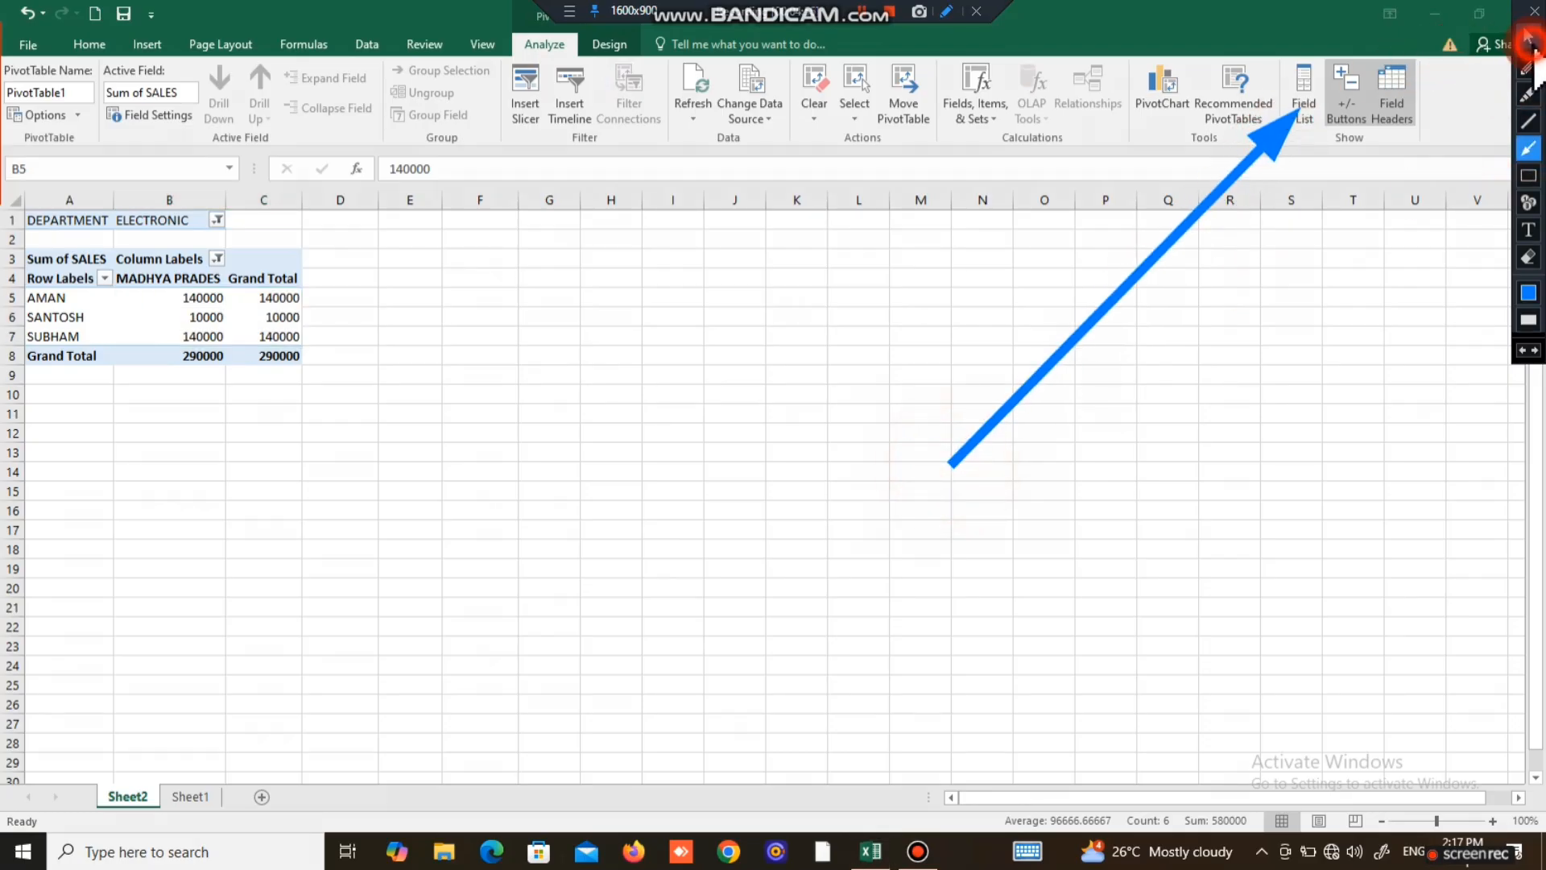
{"action": "left_click", "coordinate": [1528, 39]}
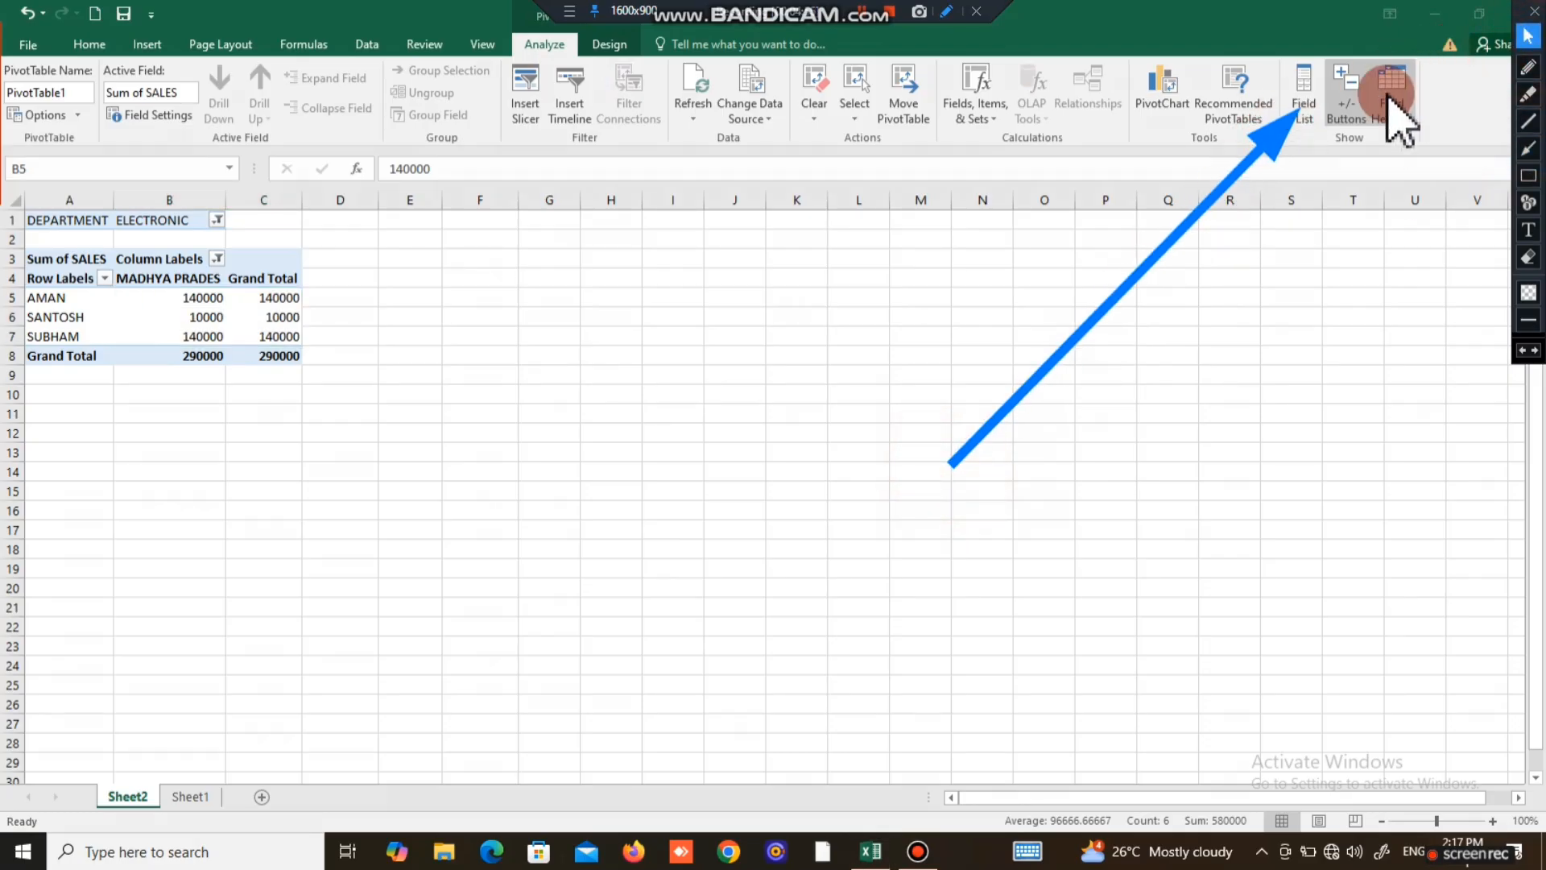
{"action": "left_click", "coordinate": [1304, 98]}
{"action": "left_click_drag", "start_coordinate": [942, 234], "coordinate": [905, 240]}
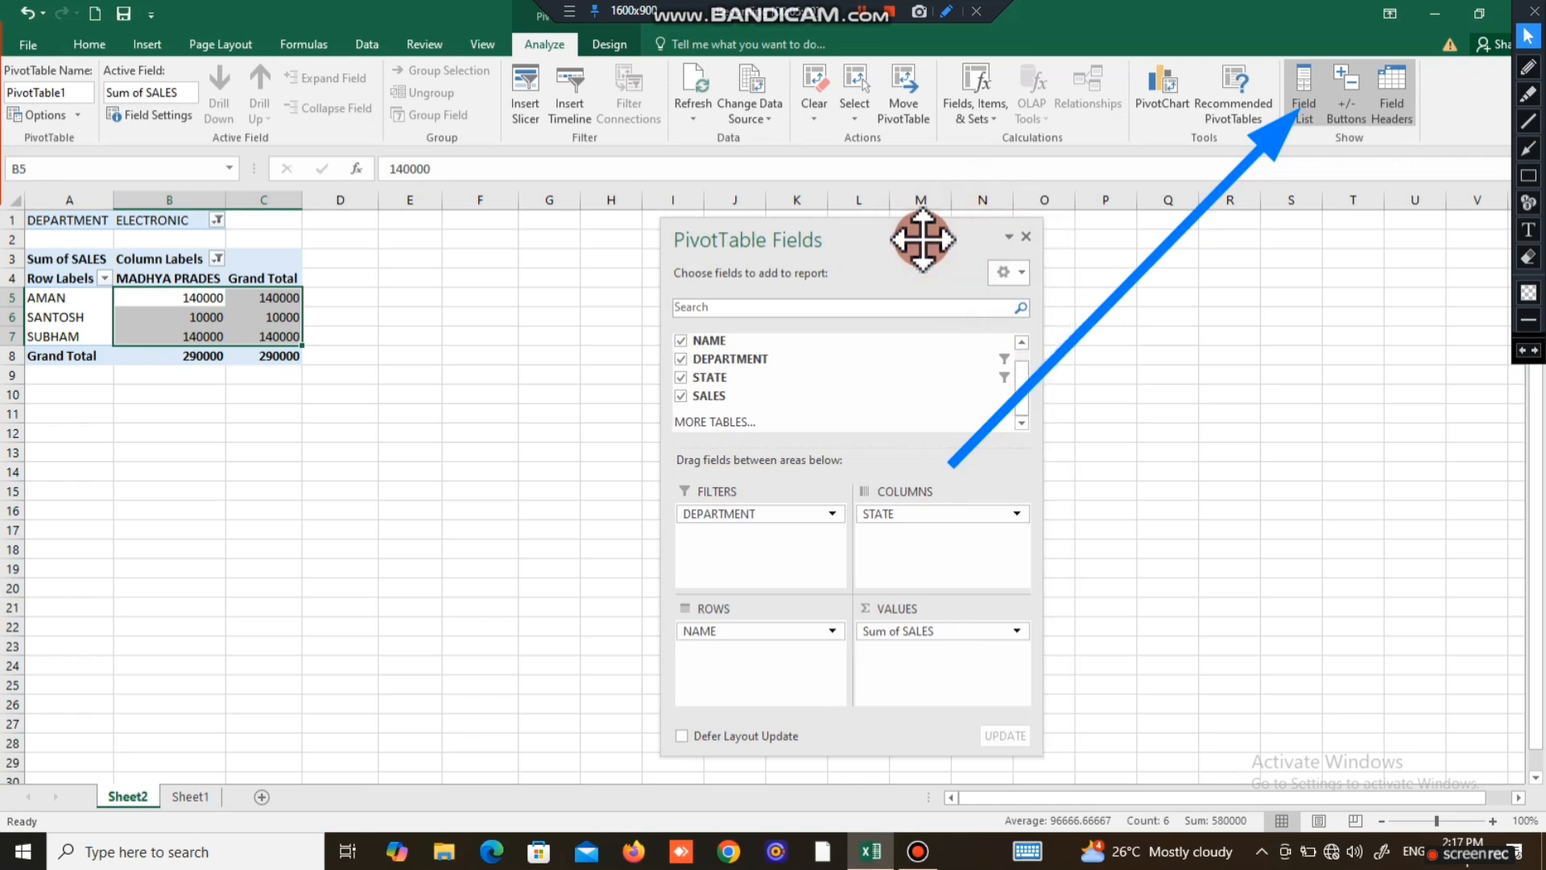
{"action": "left_click", "coordinate": [1528, 256]}
{"action": "mouse_move", "coordinate": [1125, 77]}
{"action": "left_mouse_down"}
{"action": "mouse_move", "coordinate": [939, 620]}
{"action": "mouse_move", "coordinate": [1379, 365]}
{"action": "left_mouse_up"}
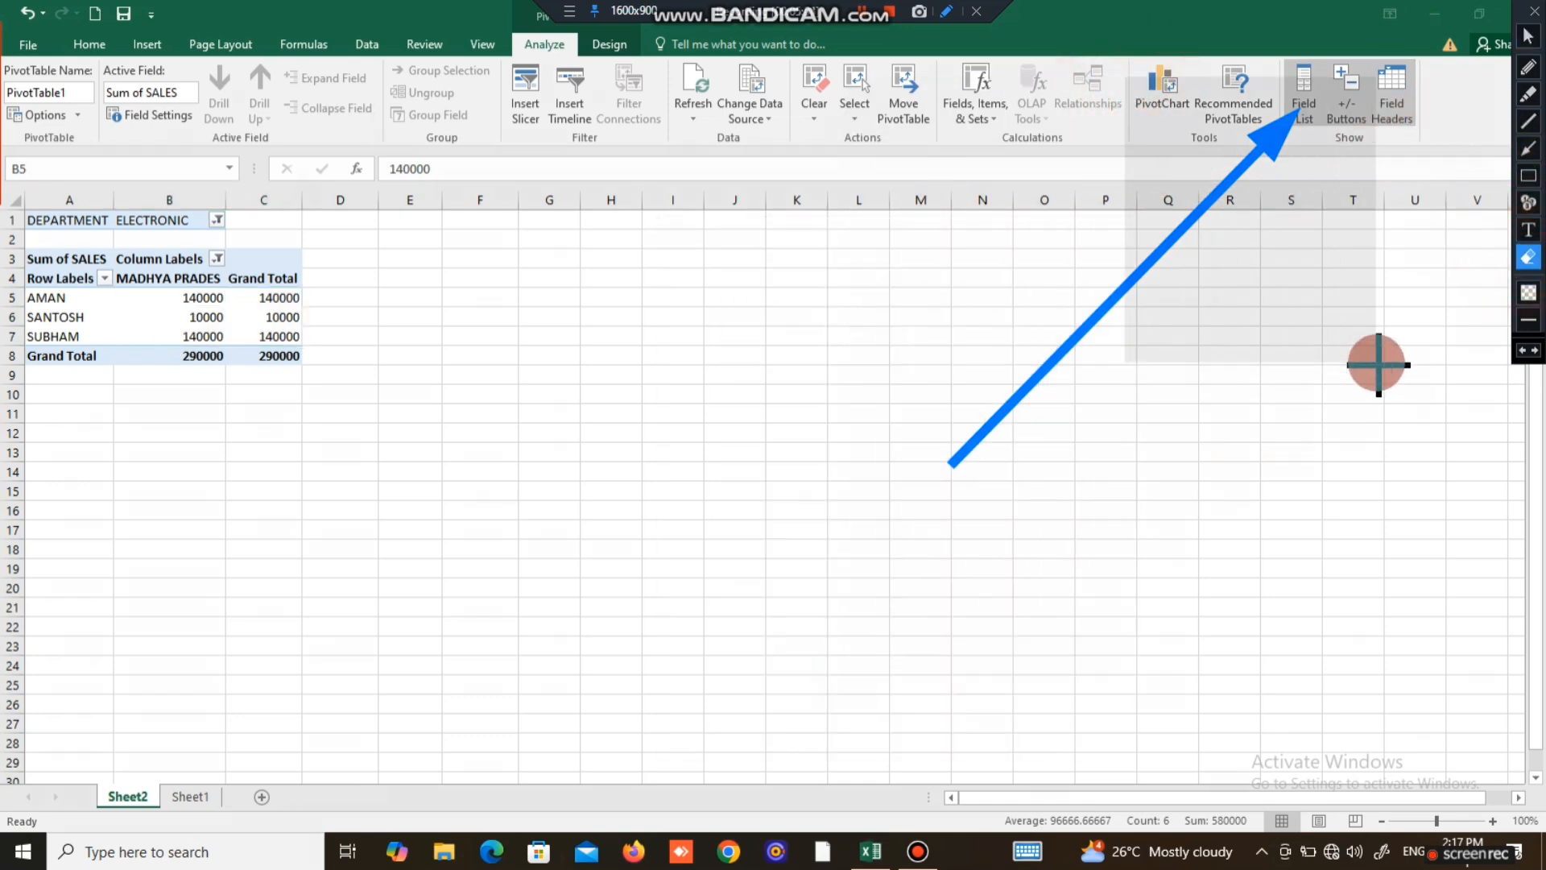
{"action": "mouse_move", "coordinate": [731, 209]}
{"action": "left_mouse_down"}
{"action": "mouse_move", "coordinate": [1349, 471]}
{"action": "mouse_move", "coordinate": [1328, 475]}
{"action": "left_mouse_up"}
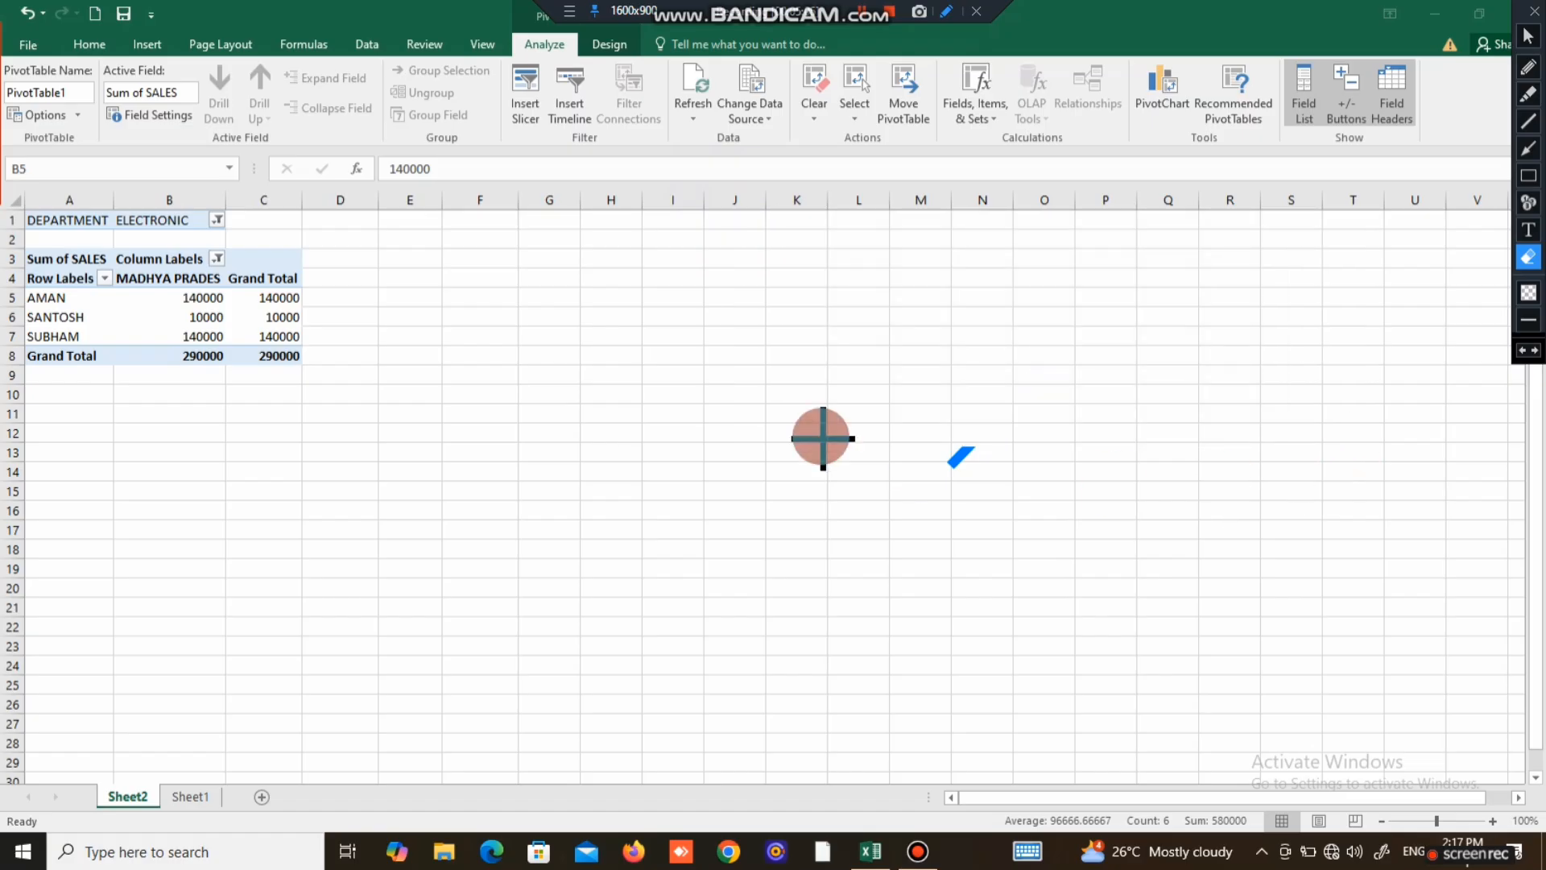
{"action": "mouse_move", "coordinate": [801, 377]}
{"action": "left_mouse_down"}
{"action": "mouse_move", "coordinate": [925, 607]}
{"action": "mouse_move", "coordinate": [1203, 547]}
{"action": "left_mouse_up"}
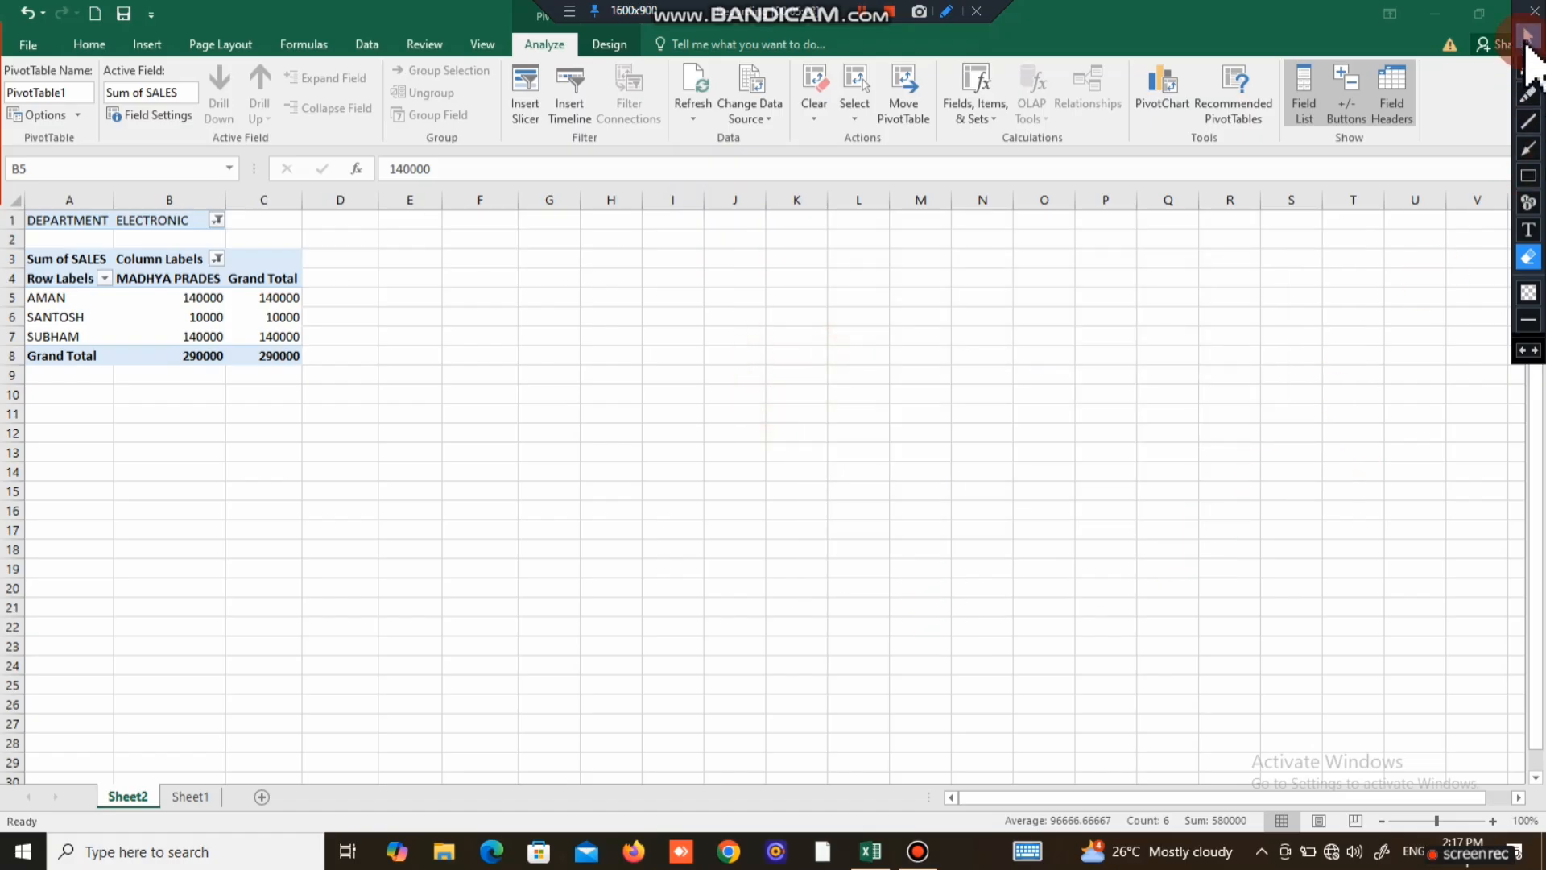
{"action": "left_click", "coordinate": [1528, 36]}
Create the recommended PivotTable "Sum of EMP.ID by STATE (+)" from the employee sales table in Sheet1 range F3:J18.
{"action": "left_click", "coordinate": [188, 797]}
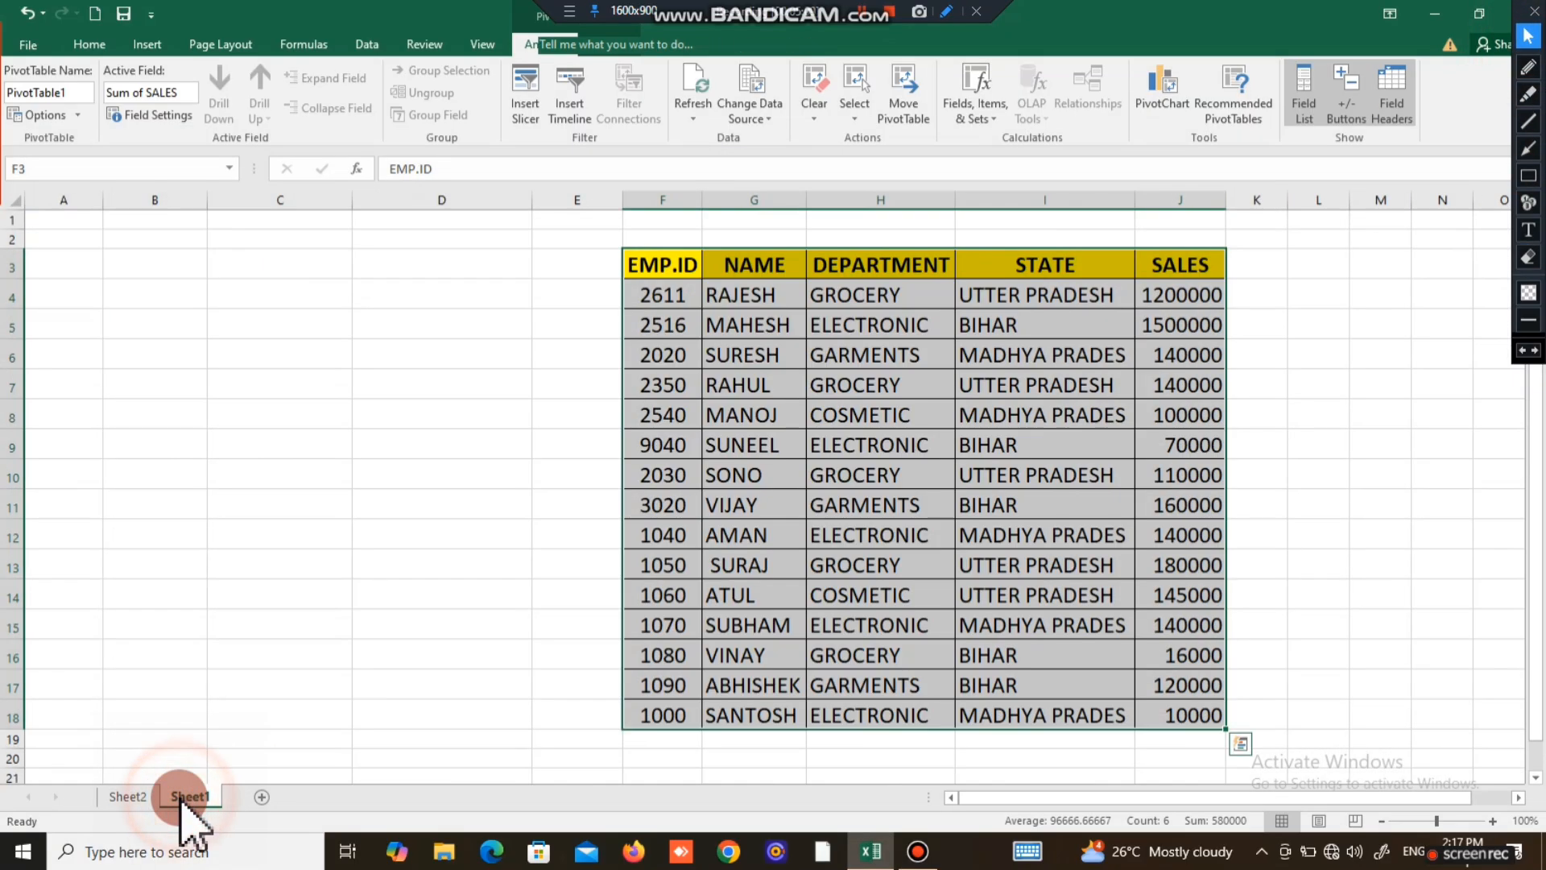
{"action": "left_click", "coordinate": [908, 631]}
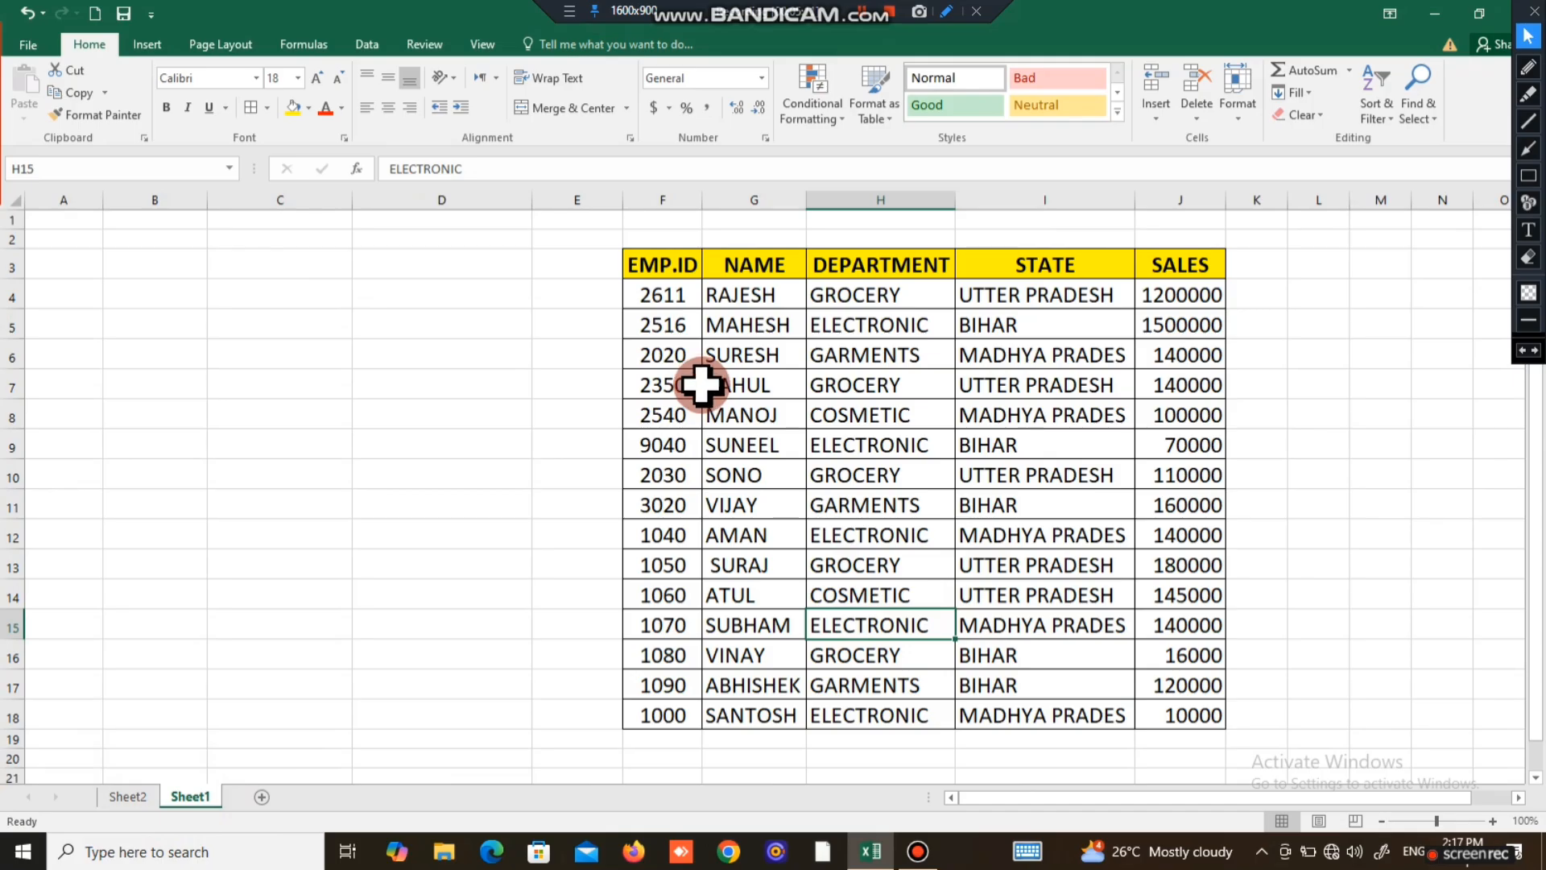
{"action": "left_click", "coordinate": [147, 44]}
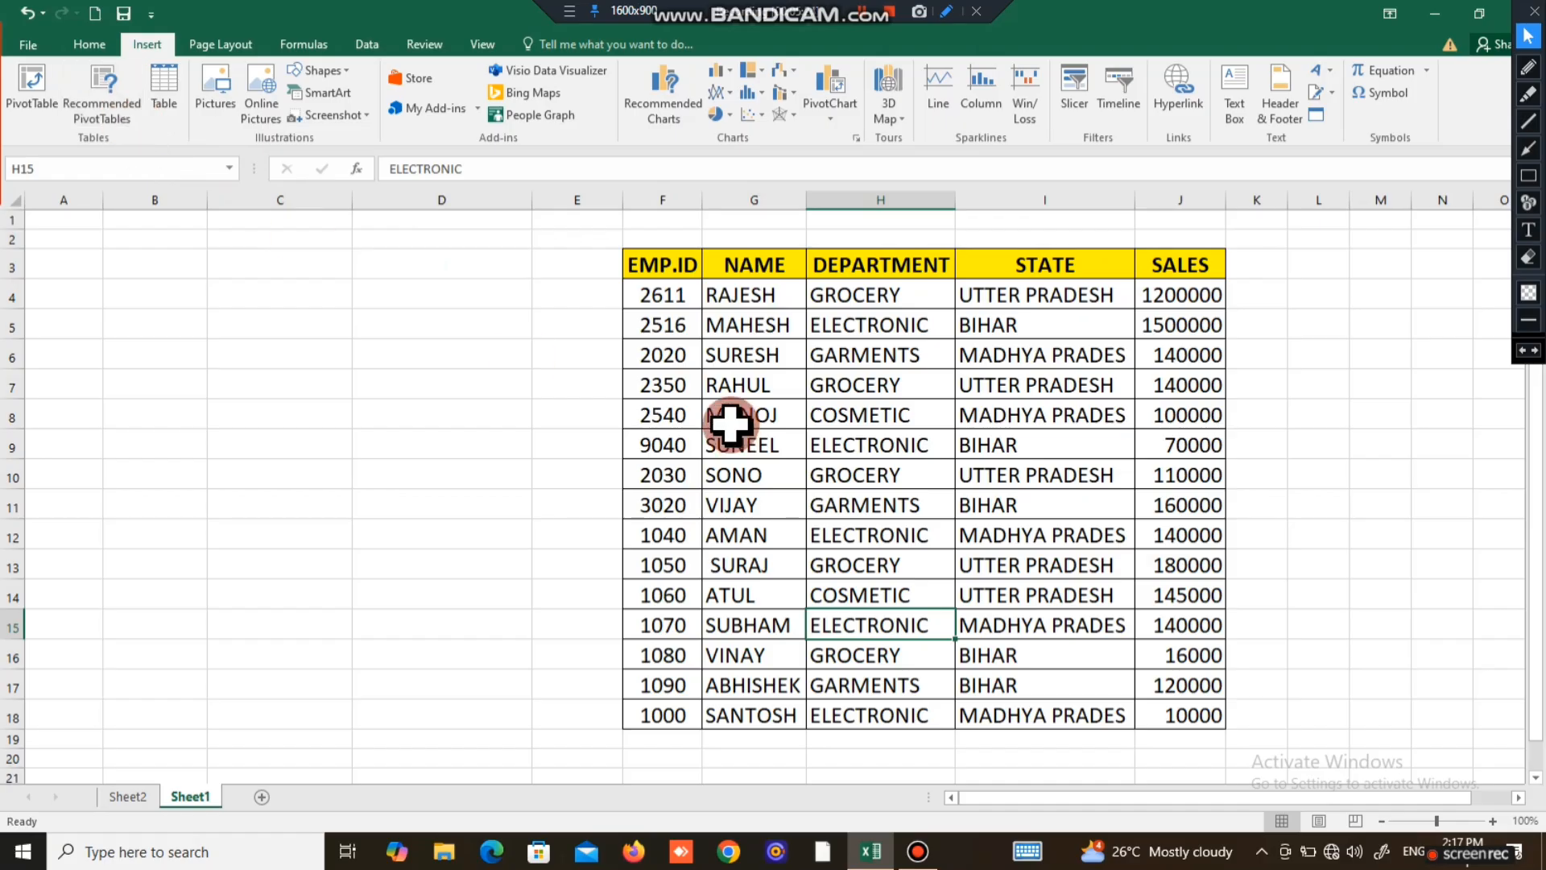
{"action": "left_click_drag", "start_coordinate": [665, 276], "coordinate": [1149, 704]}
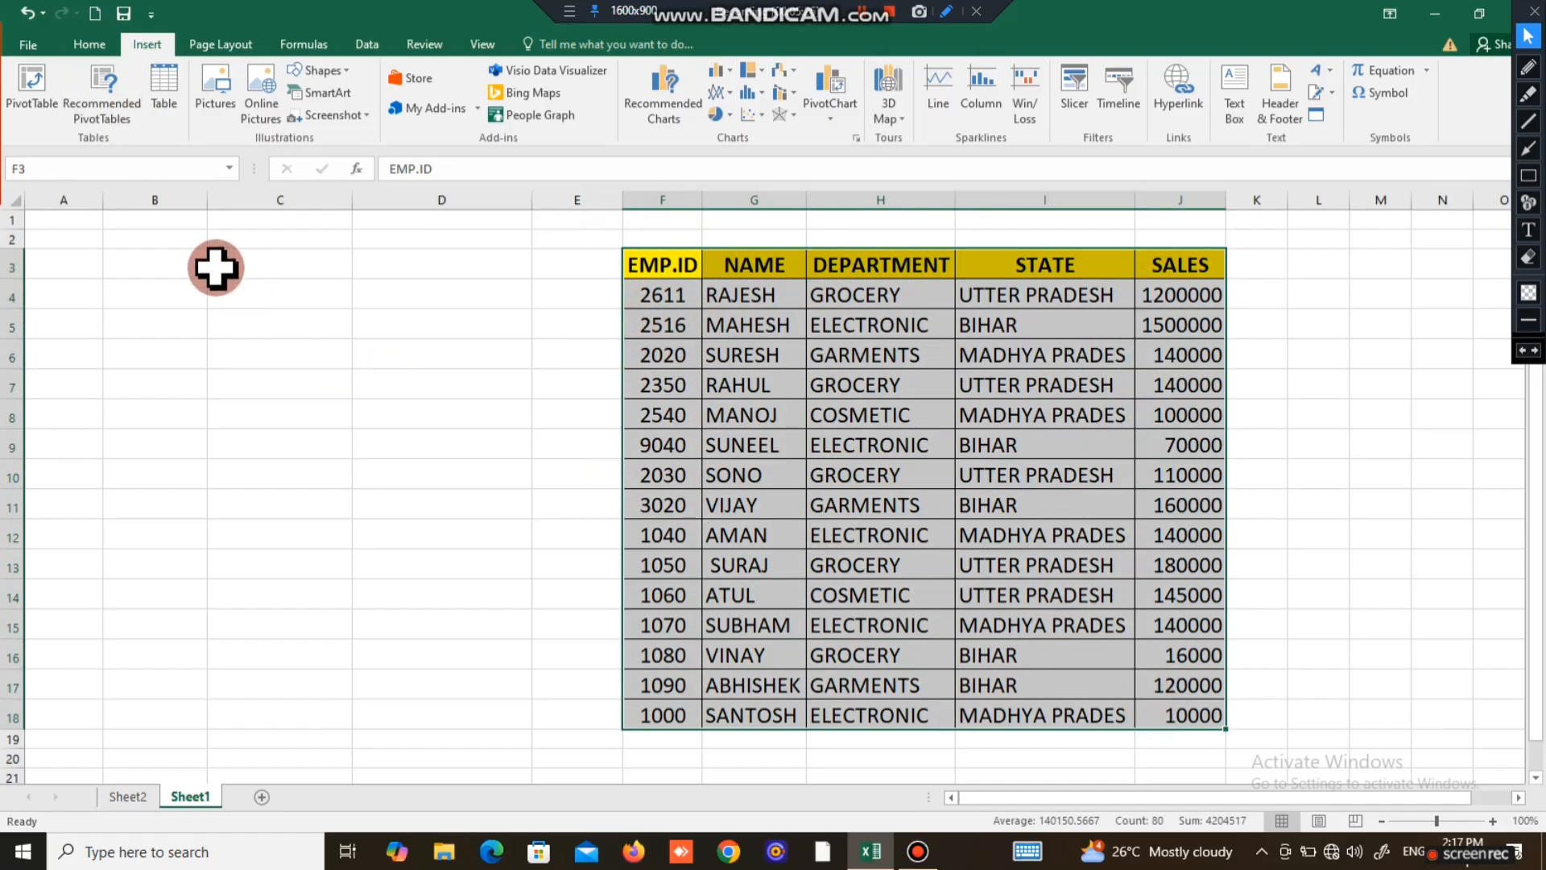
{"action": "left_click", "coordinate": [121, 100]}
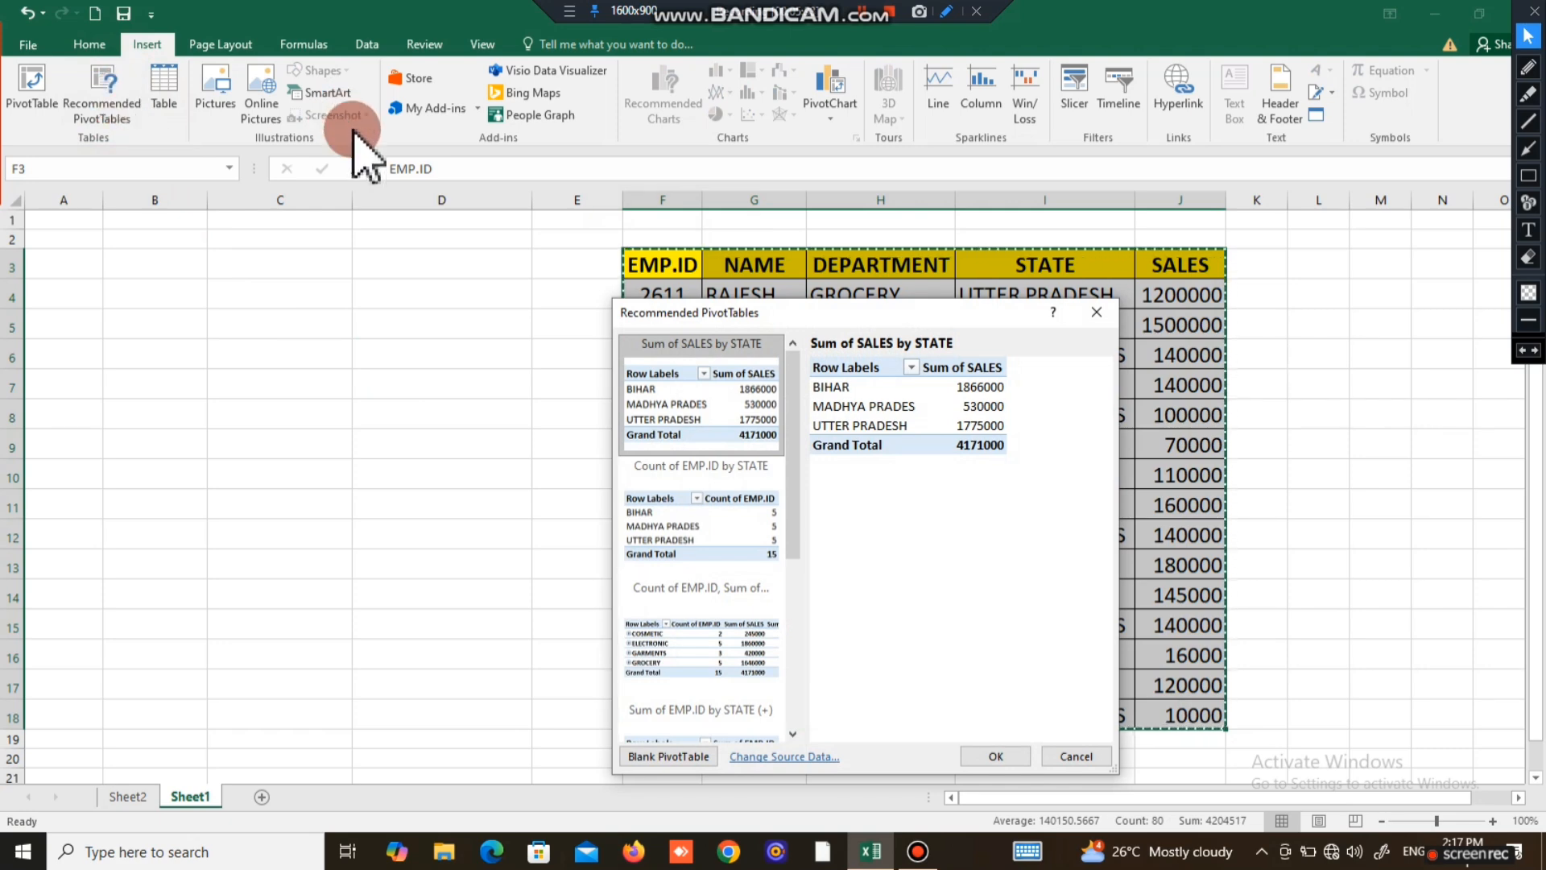
{"action": "left_click_drag", "start_coordinate": [792, 481], "coordinate": [791, 612]}
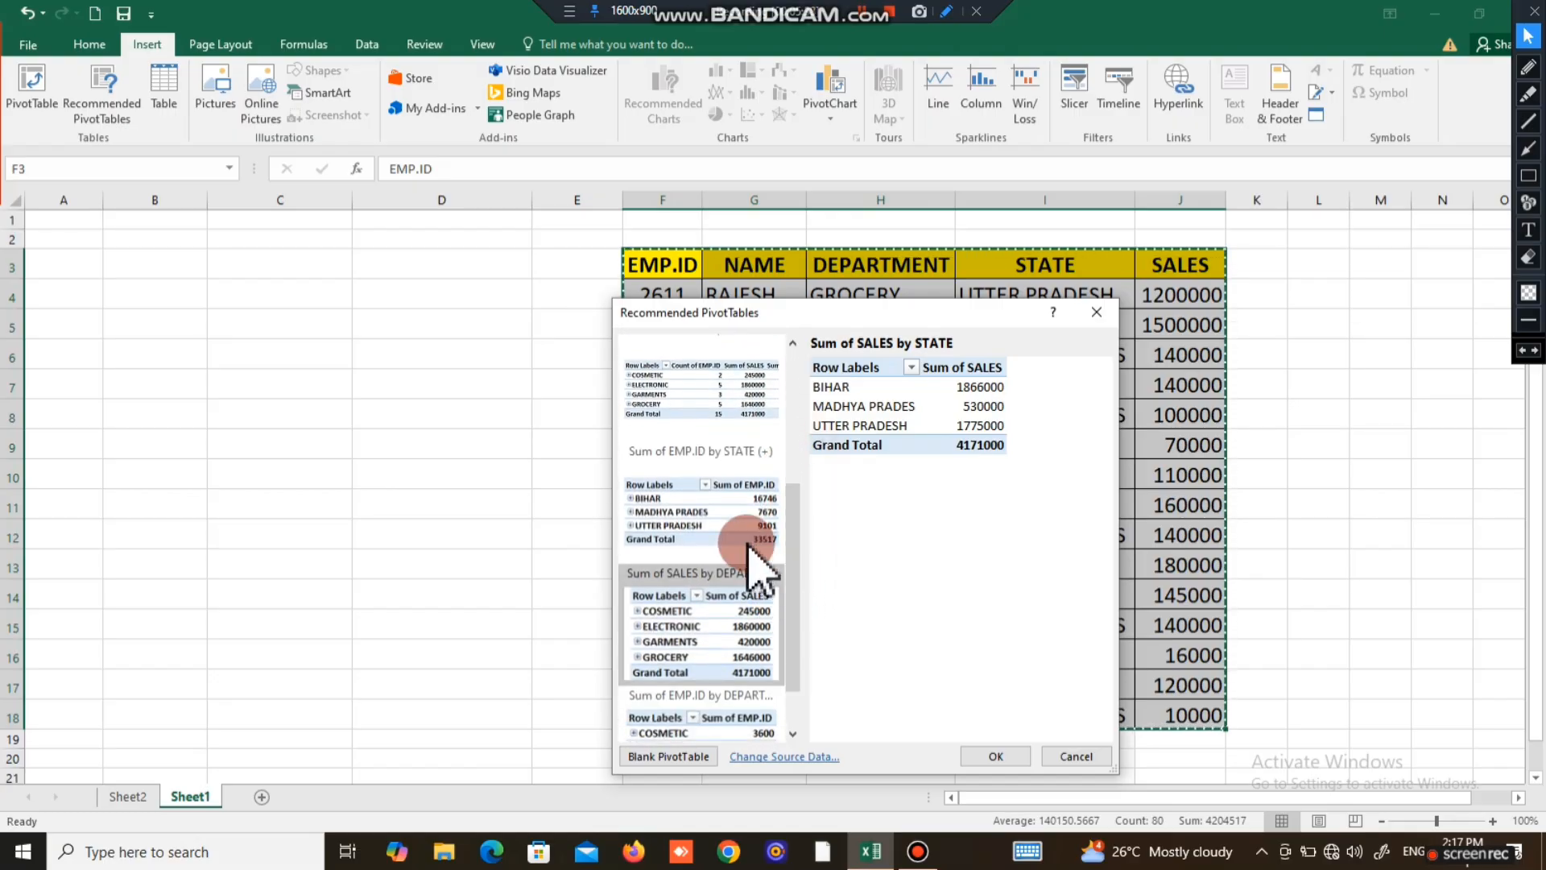
{"action": "left_click", "coordinate": [714, 483]}
{"action": "left_click", "coordinate": [990, 758]}
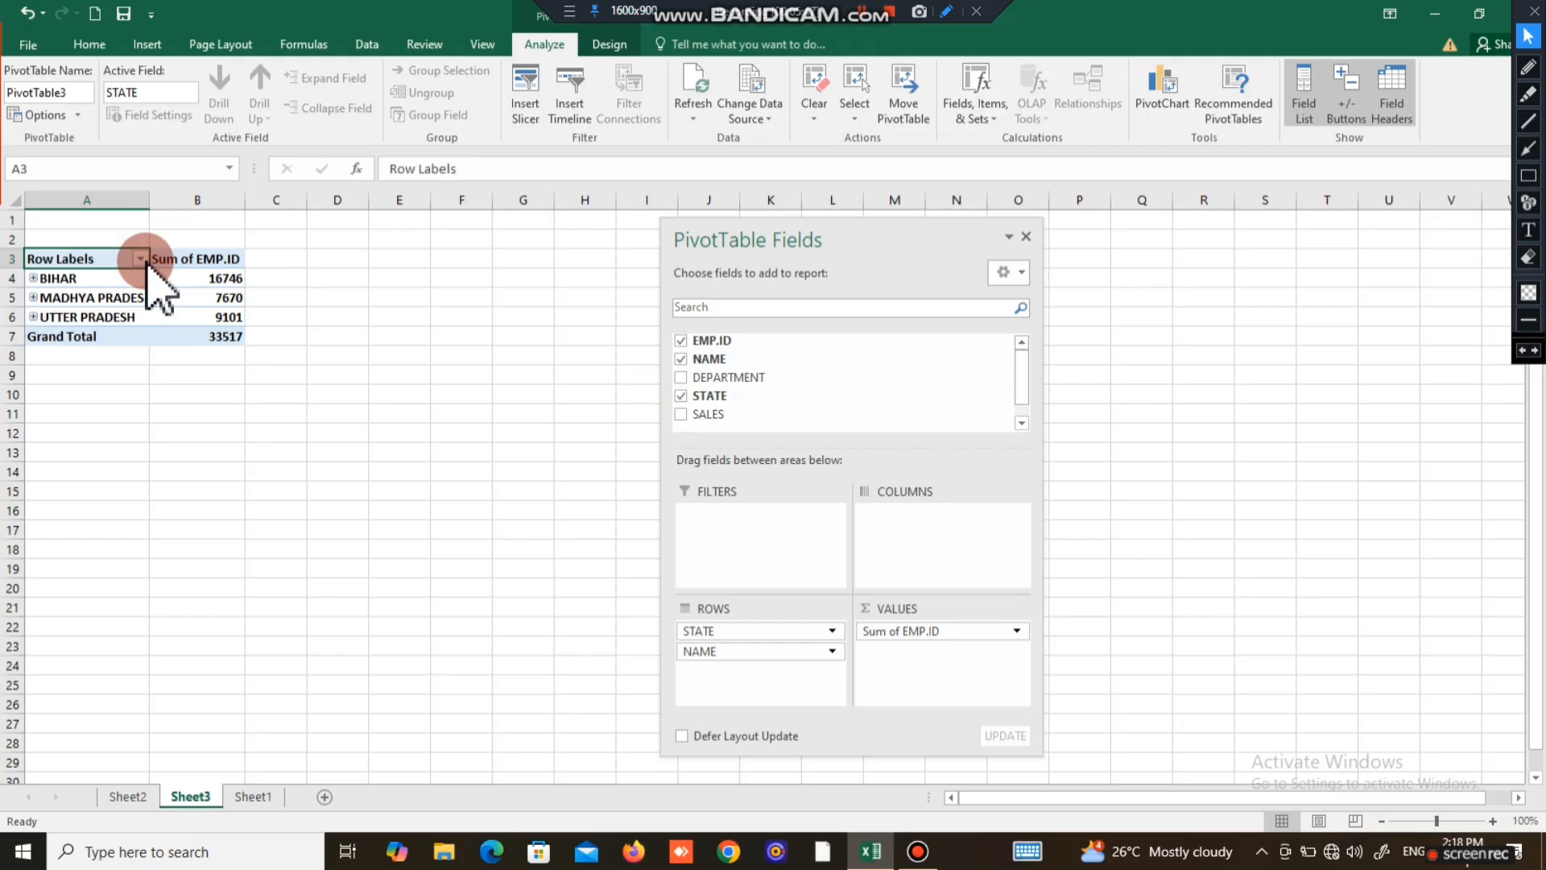
Move the EMP.ID field from the PivotTable's Values area to its Columns area.
{"action": "left_click", "coordinate": [142, 258]}
{"action": "left_click", "coordinate": [386, 310]}
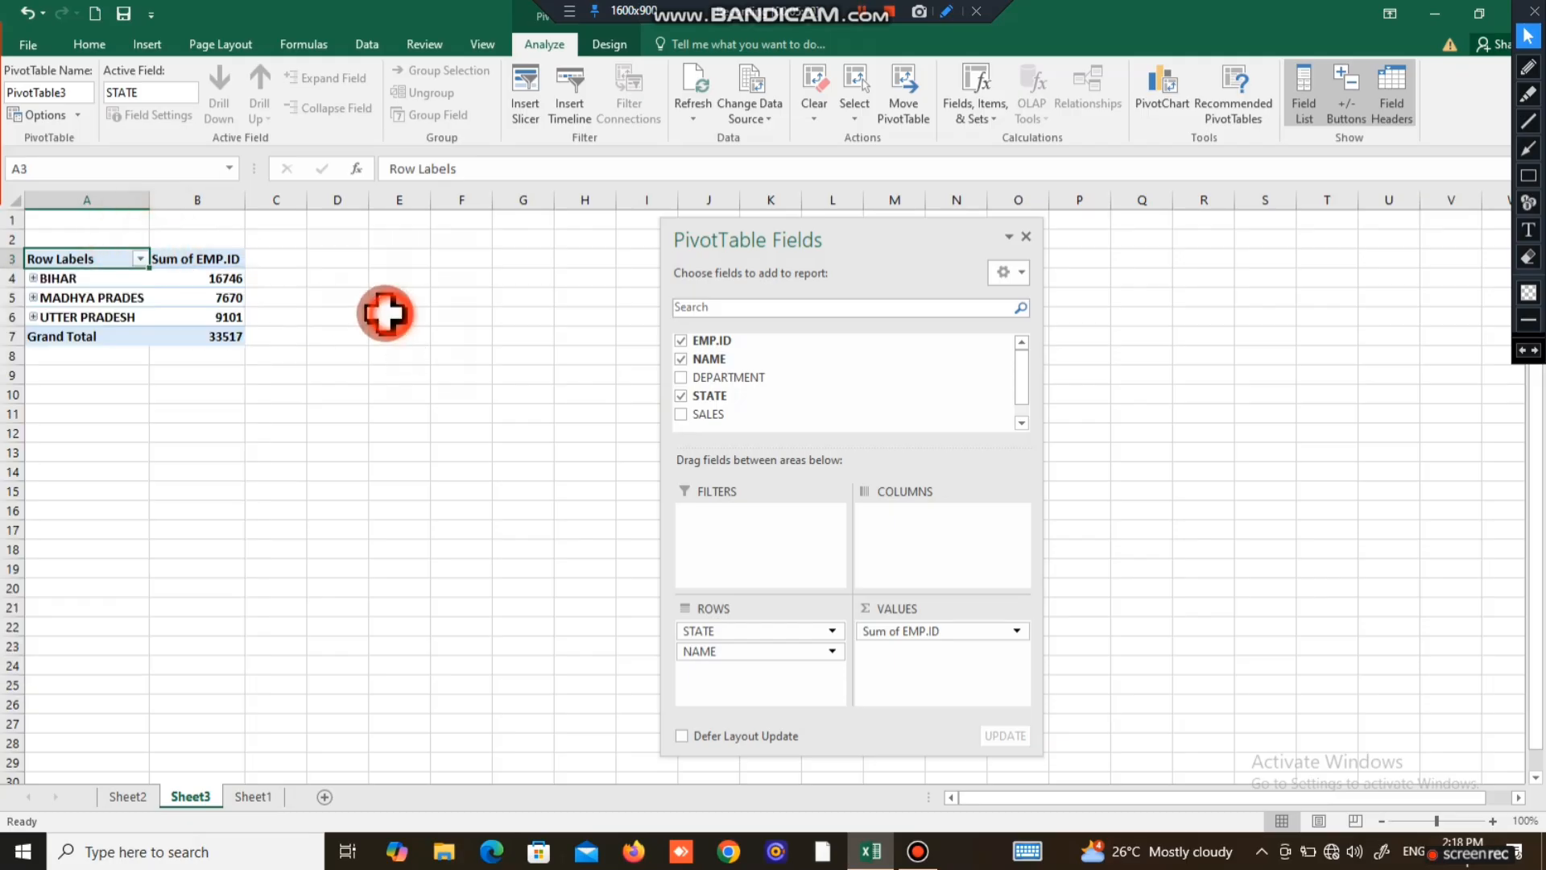
{"action": "left_click_drag", "start_coordinate": [120, 285], "coordinate": [269, 290]}
{"action": "left_click", "coordinate": [170, 282]}
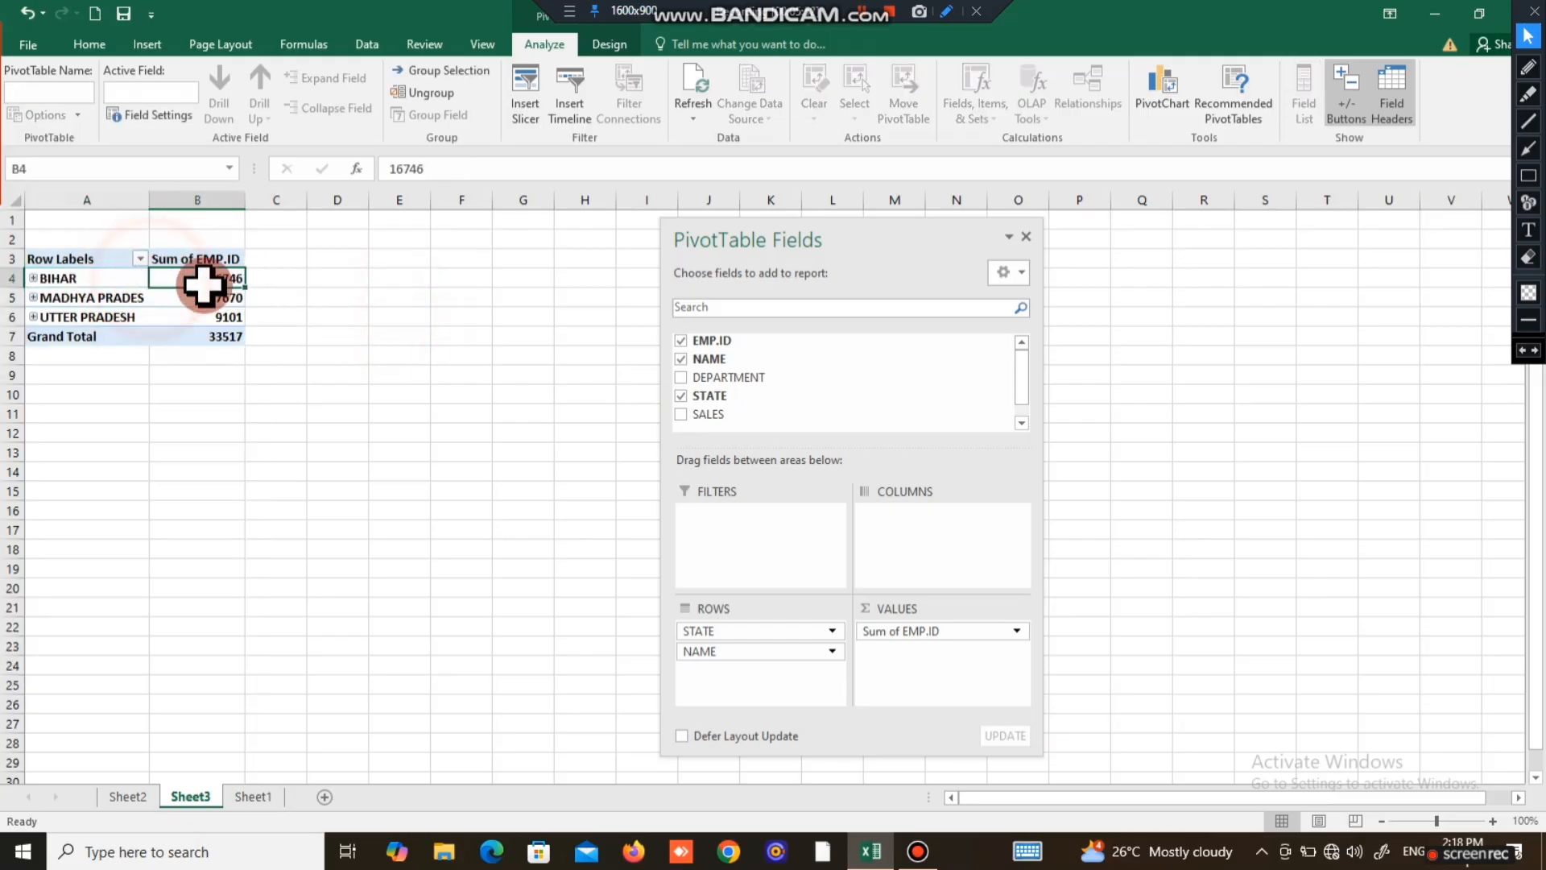
{"action": "left_click_drag", "start_coordinate": [133, 279], "coordinate": [221, 276]}
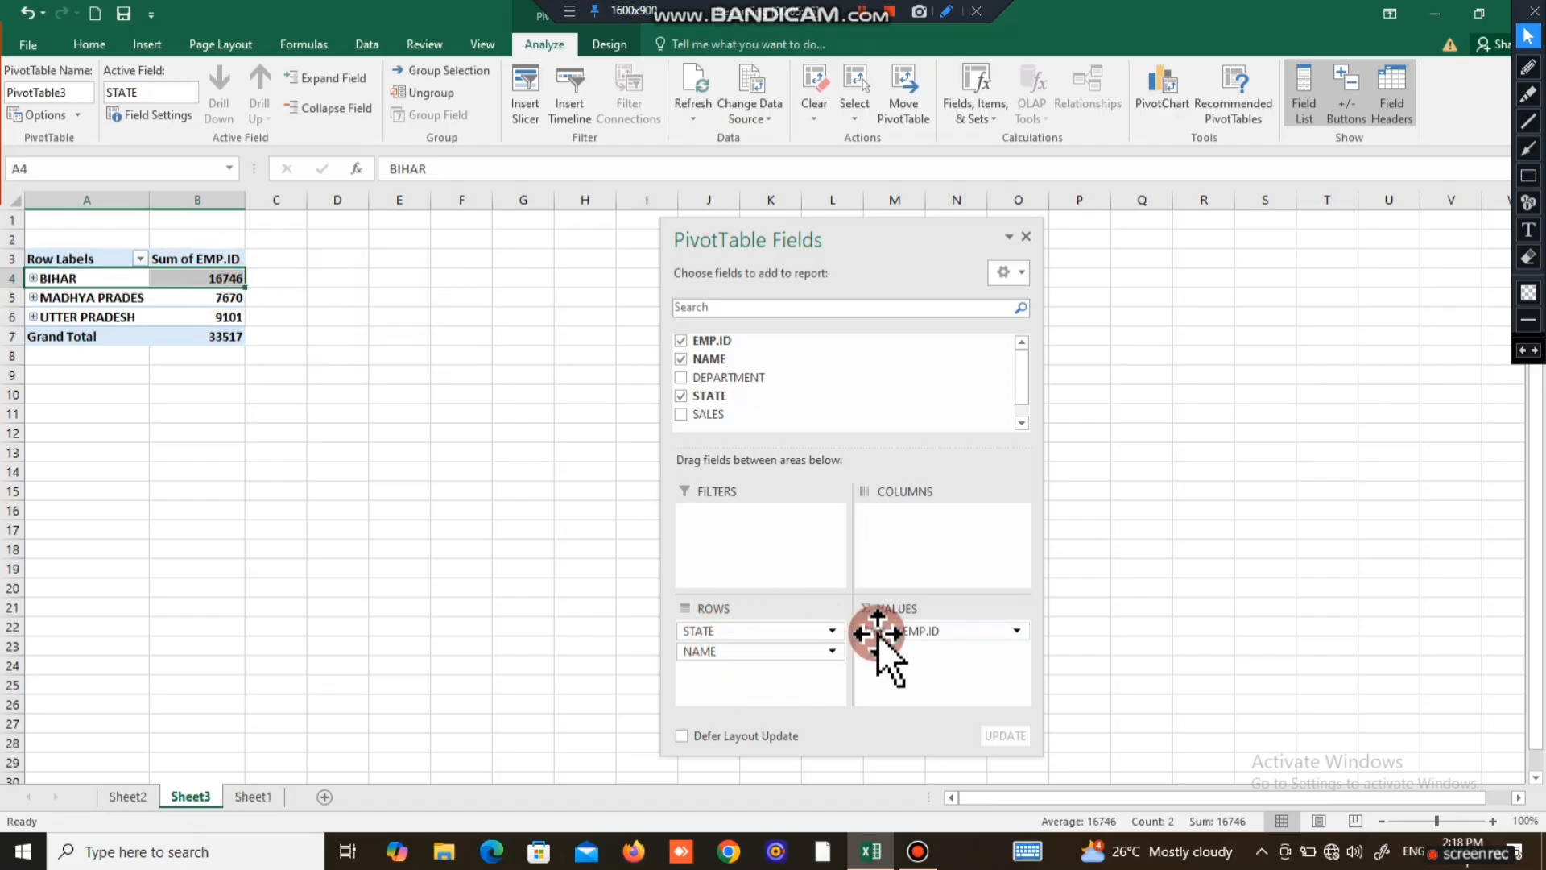
{"action": "left_click_drag", "start_coordinate": [880, 631], "coordinate": [894, 555]}
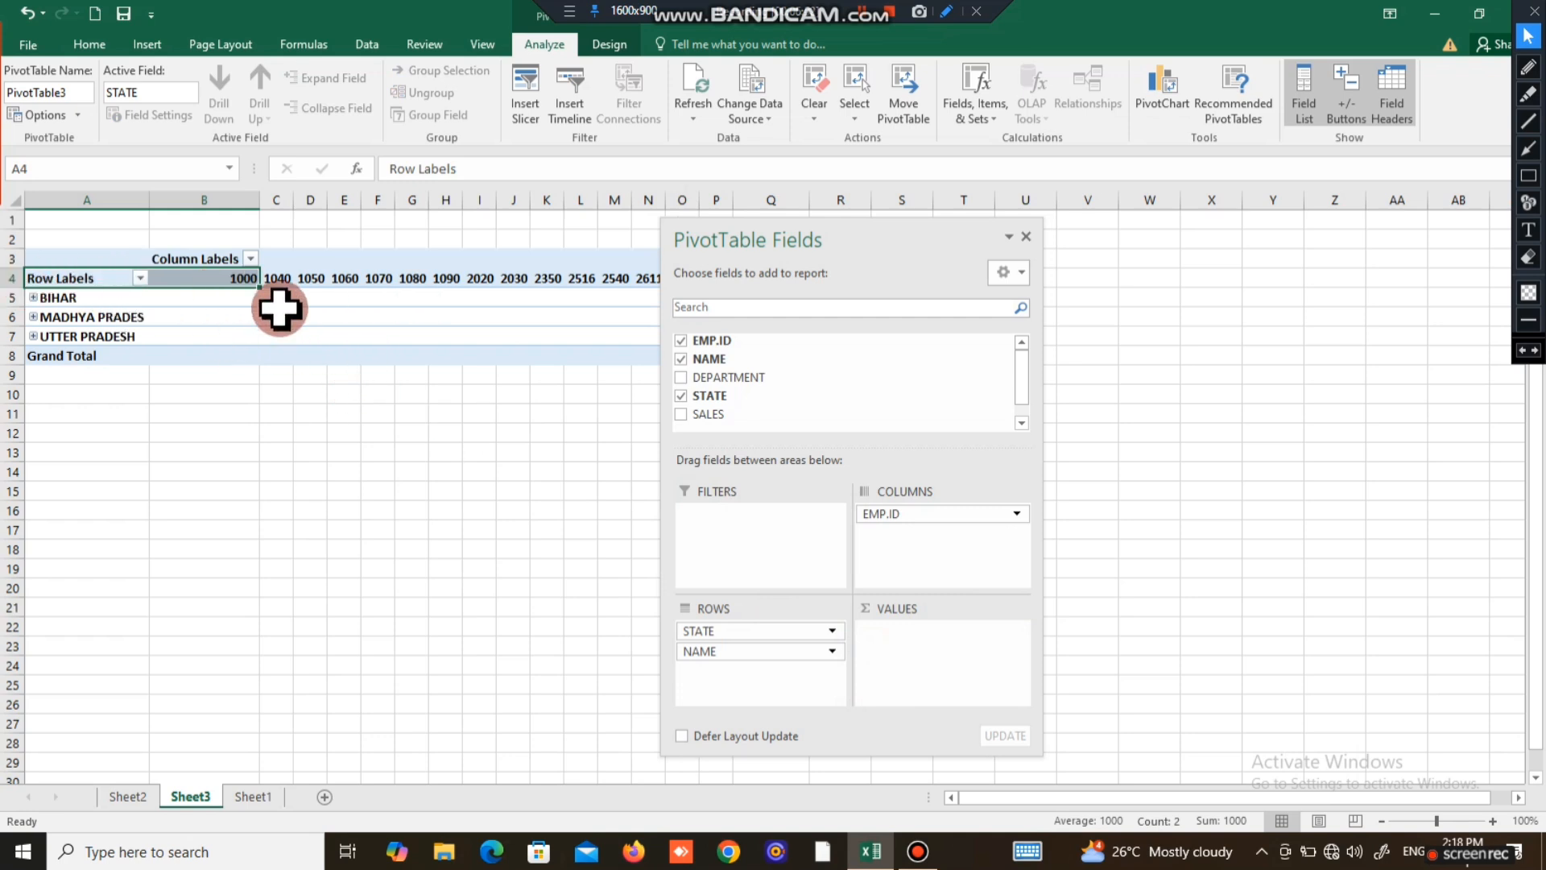
Add DEPARTMENT to the PivotTable's Filters area and filter the report to ELECTRONIC.
{"action": "left_click_drag", "start_coordinate": [929, 511], "coordinate": [736, 553]}
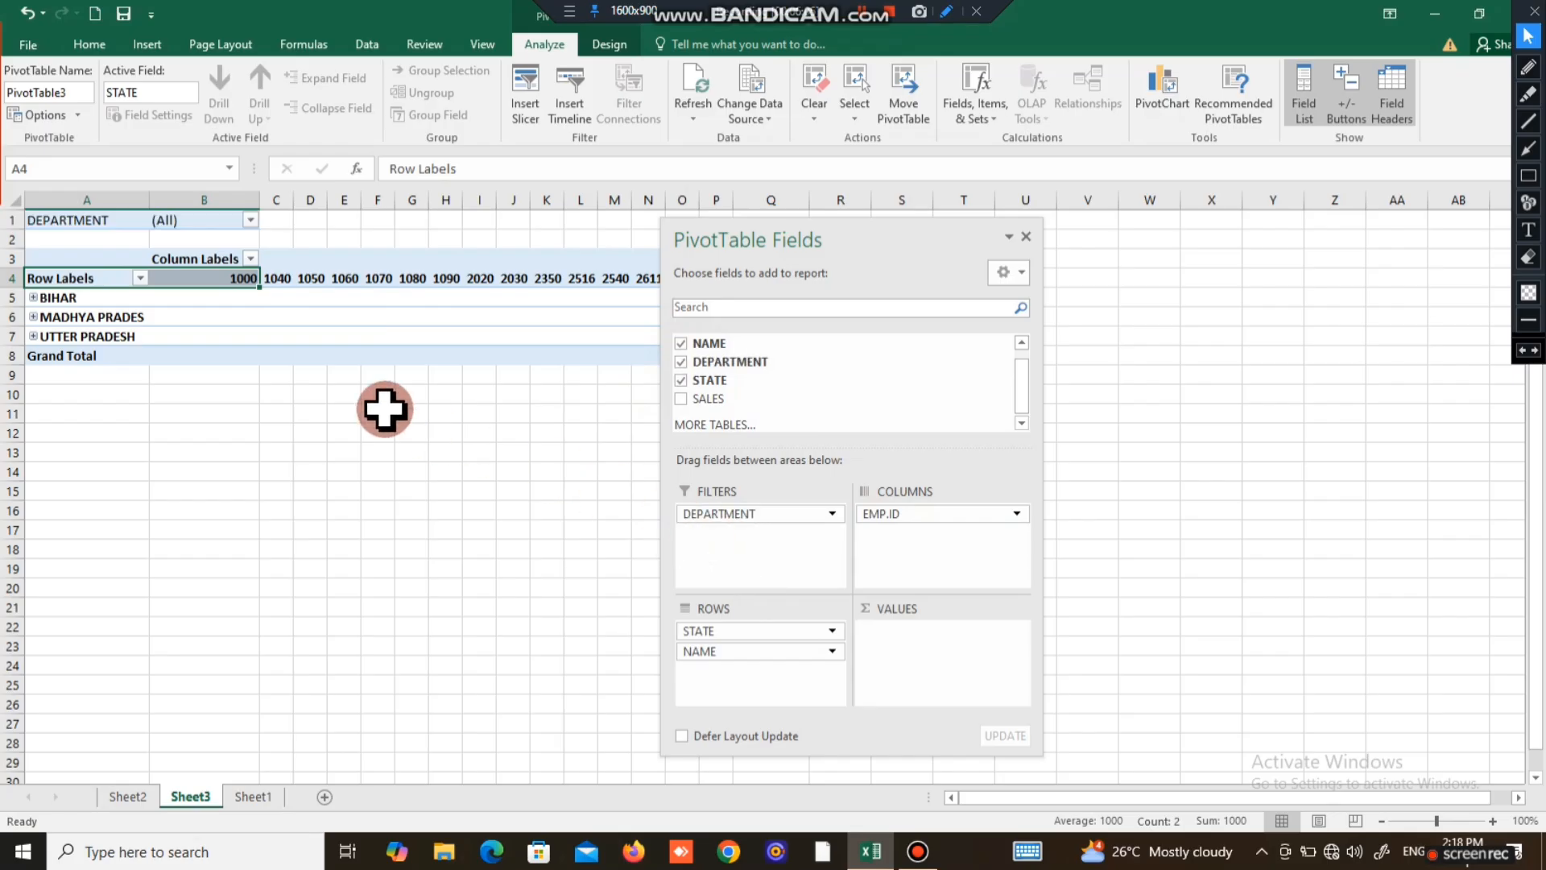
{"action": "left_click", "coordinate": [251, 220]}
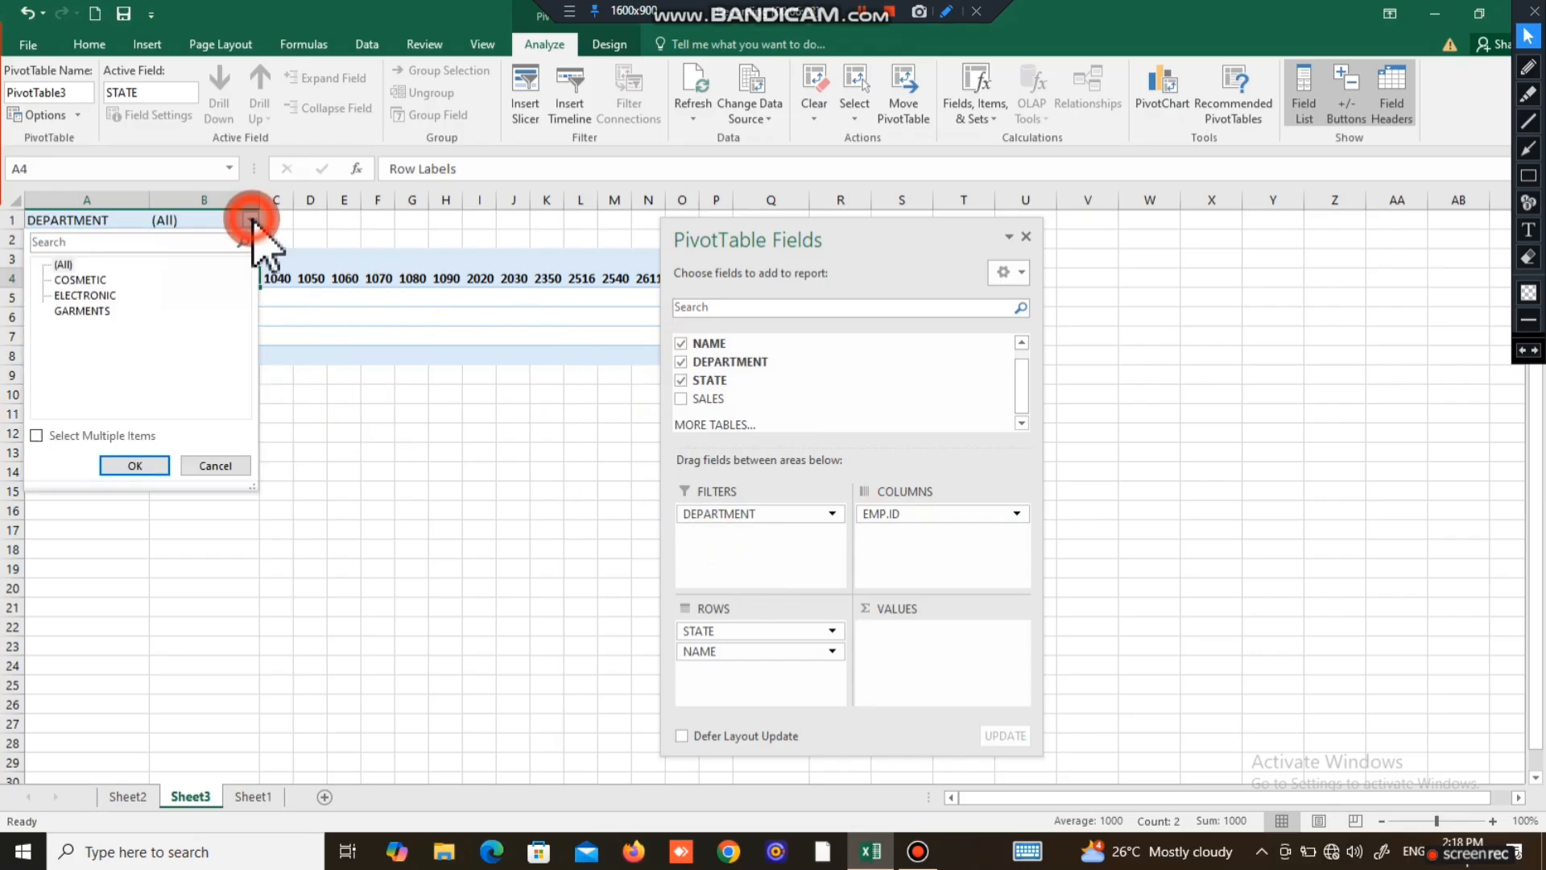
{"action": "left_click", "coordinate": [136, 465]}
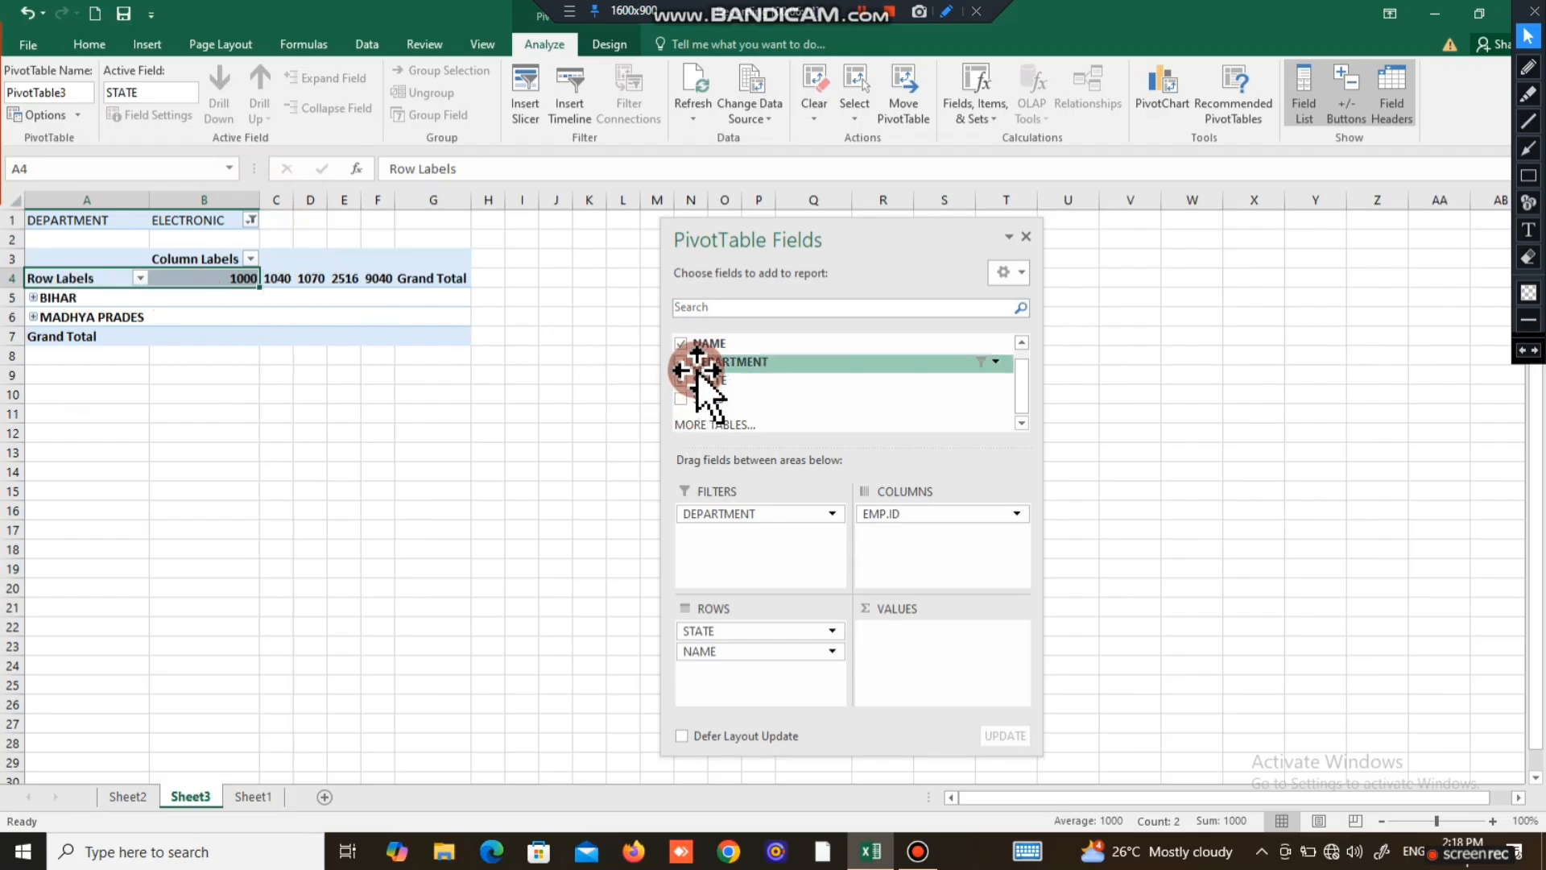
Add the SALES field to the PivotTable's Values area as a sum.
{"action": "scroll", "coordinate": [822, 547], "scroll_direction": "down", "scroll_amount": 2}
{"action": "scroll", "coordinate": [814, 569], "scroll_direction": "up", "scroll_amount": 2}
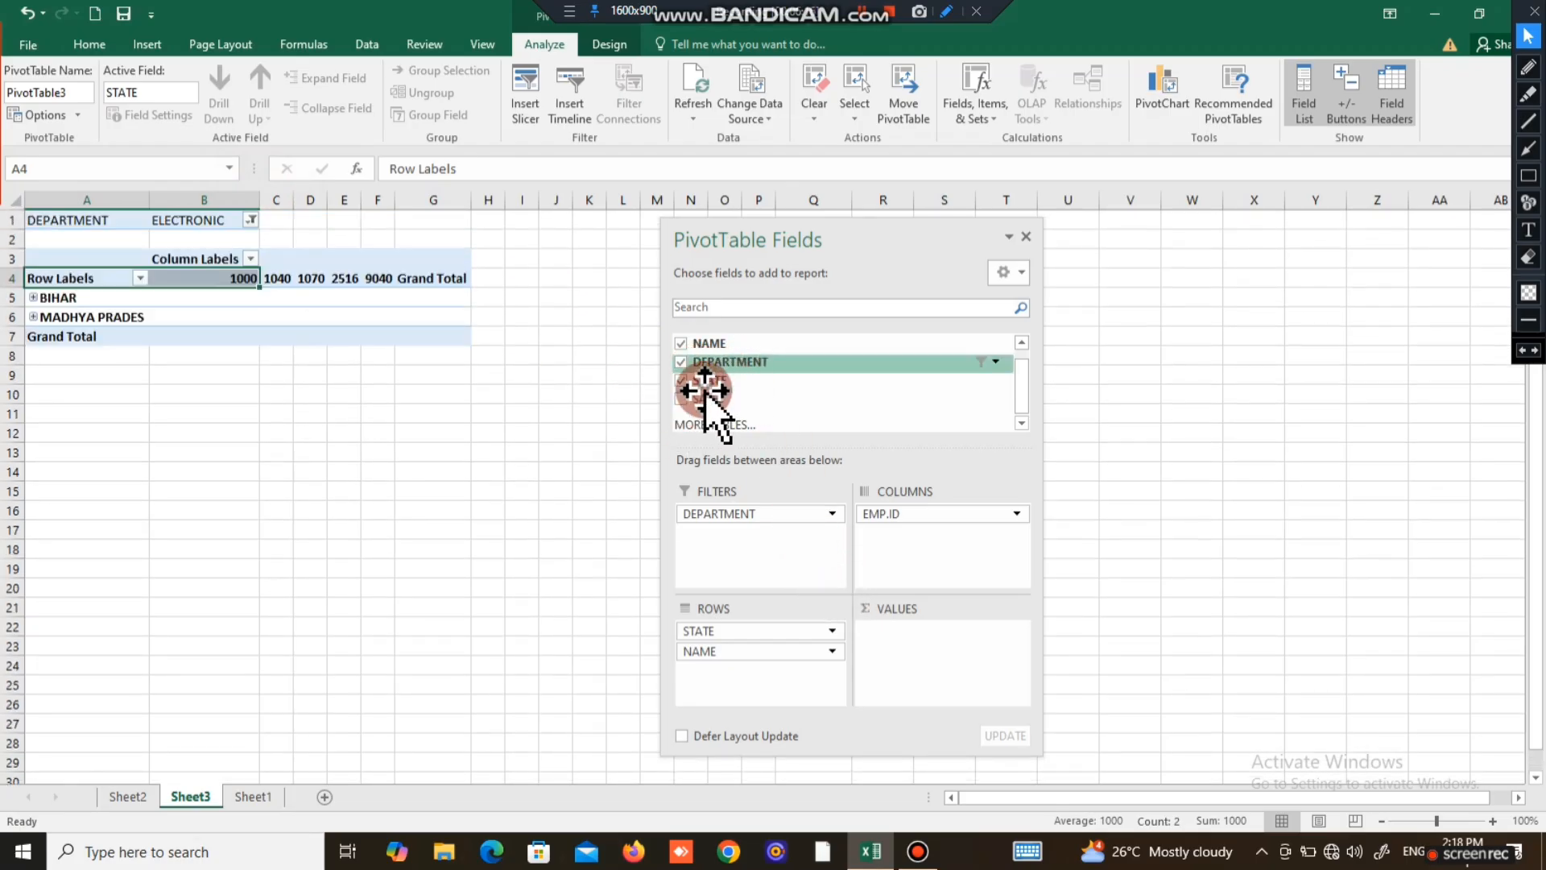
{"action": "left_click_drag", "start_coordinate": [709, 399], "coordinate": [926, 656]}
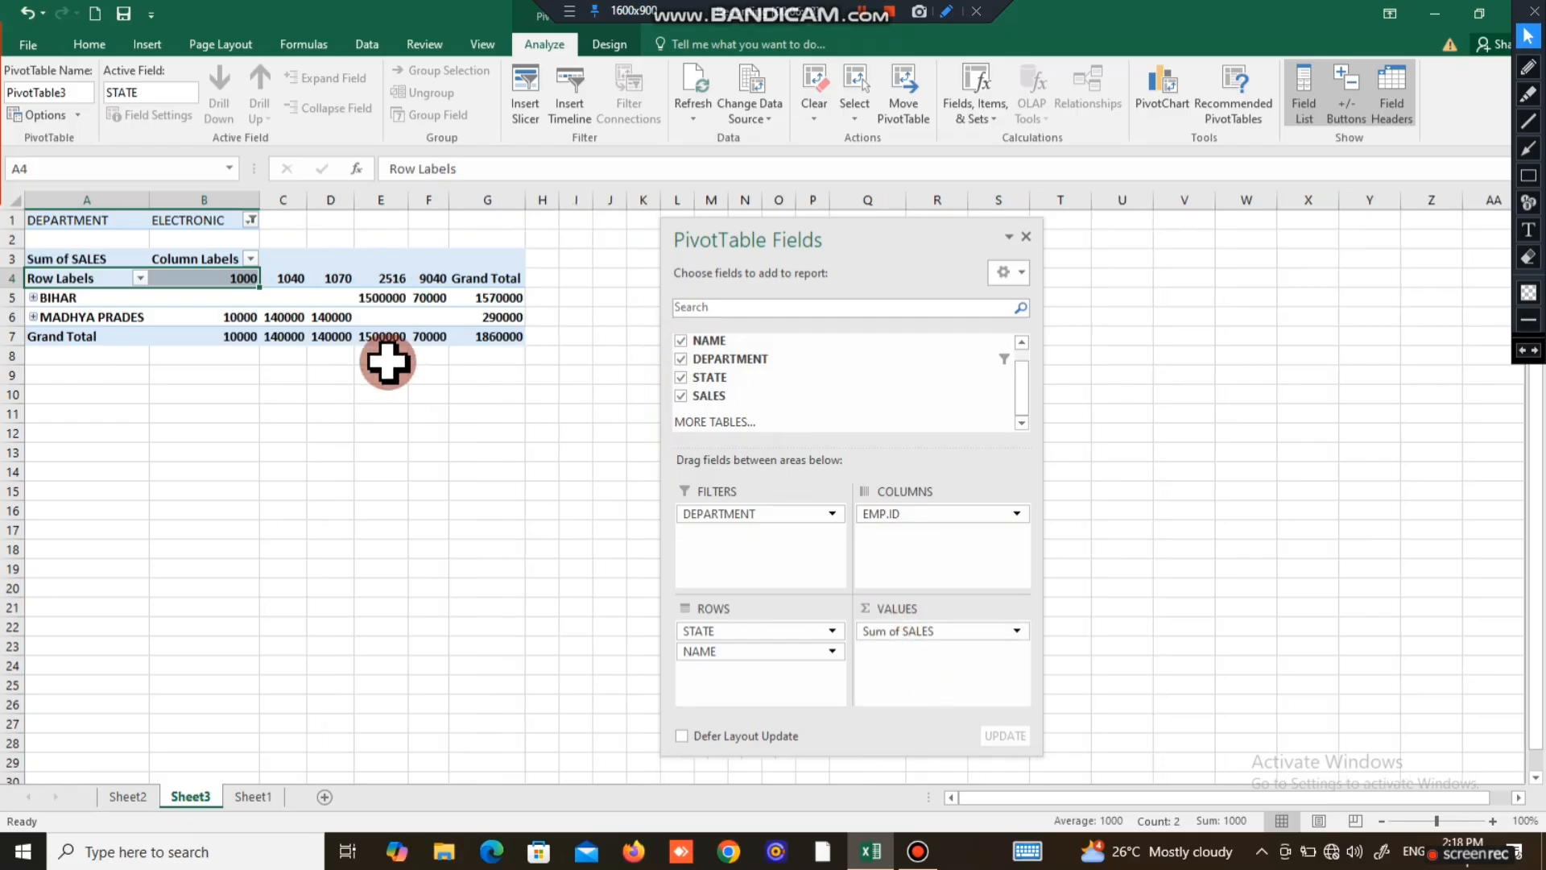
Examine the sales of each employee ID in the BIHAR and MADHYA PRADES rows of the PivotTable.
{"action": "left_click", "coordinate": [380, 356]}
{"action": "left_click", "coordinate": [96, 299]}
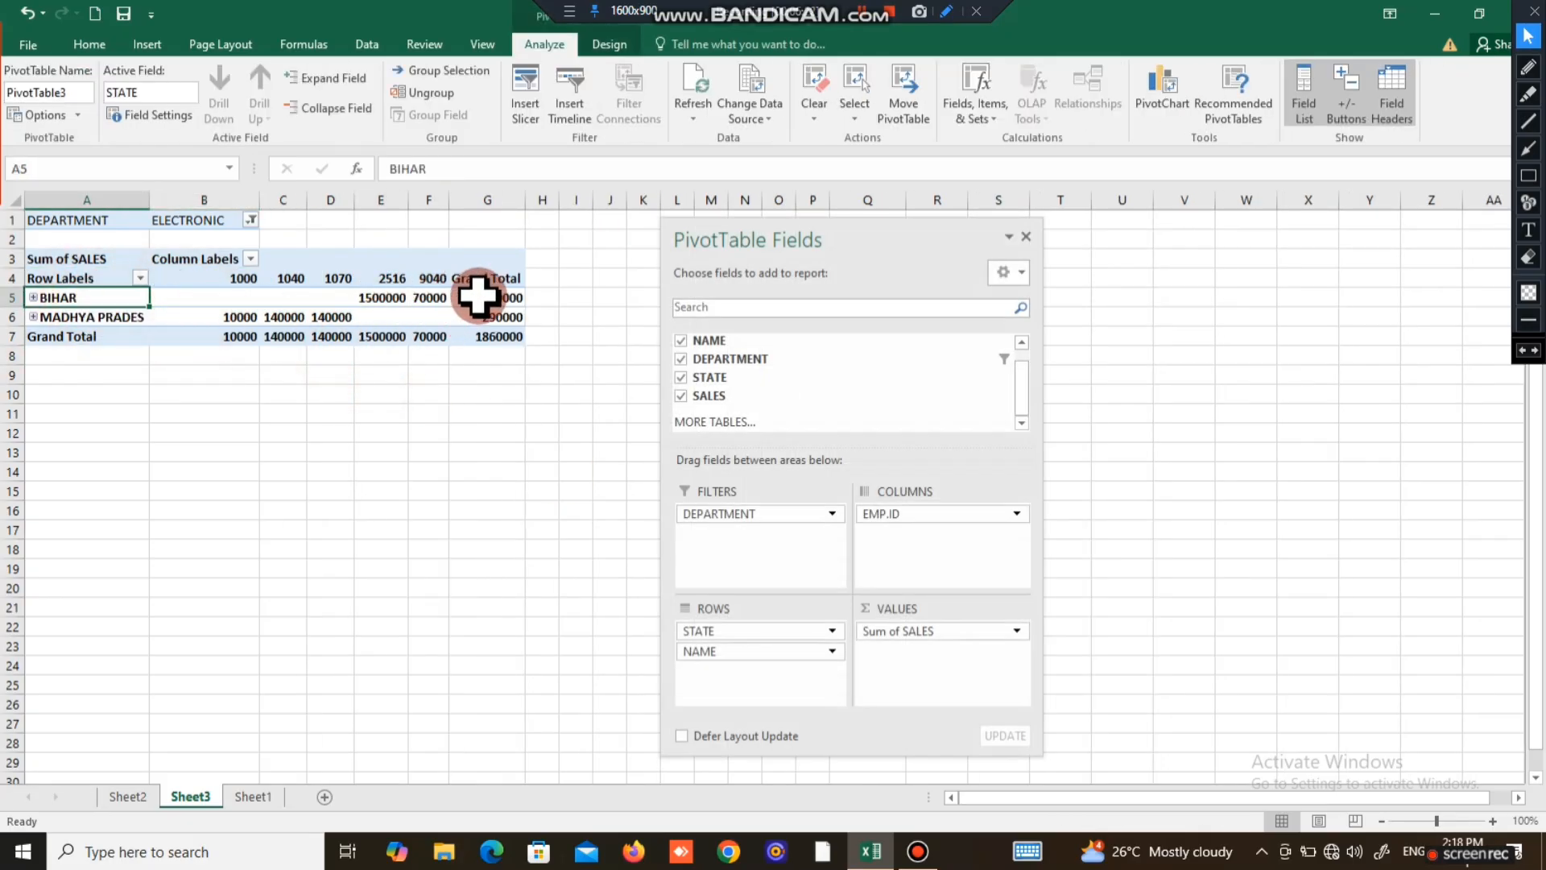
{"action": "left_click", "coordinate": [394, 297]}
{"action": "left_click", "coordinate": [428, 297]}
{"action": "left_click", "coordinate": [388, 295]}
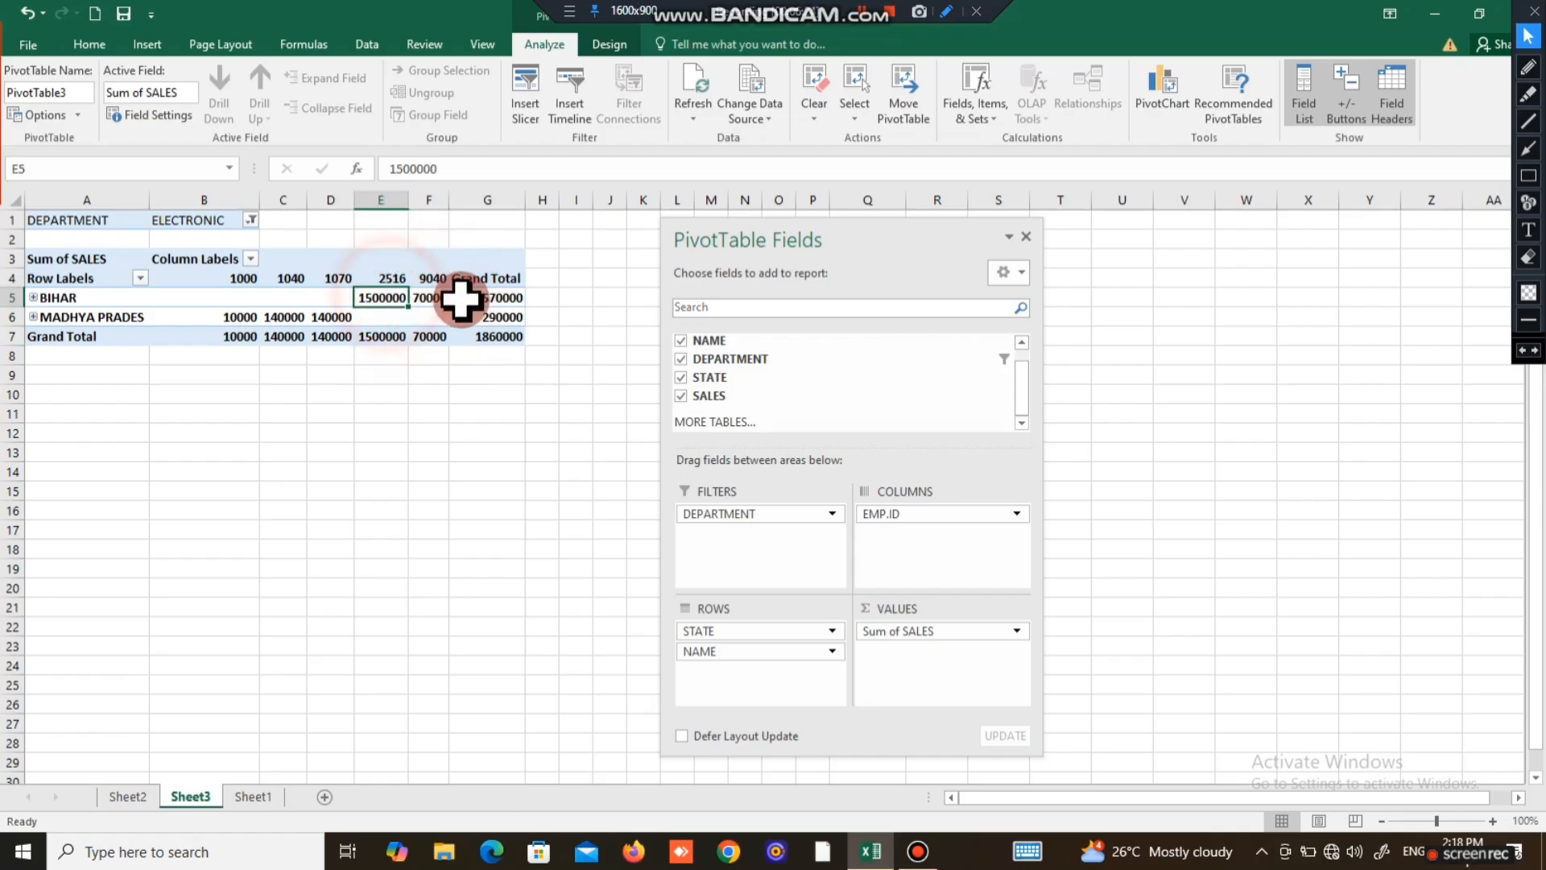
{"action": "left_click", "coordinate": [438, 299]}
{"action": "left_click", "coordinate": [238, 316]}
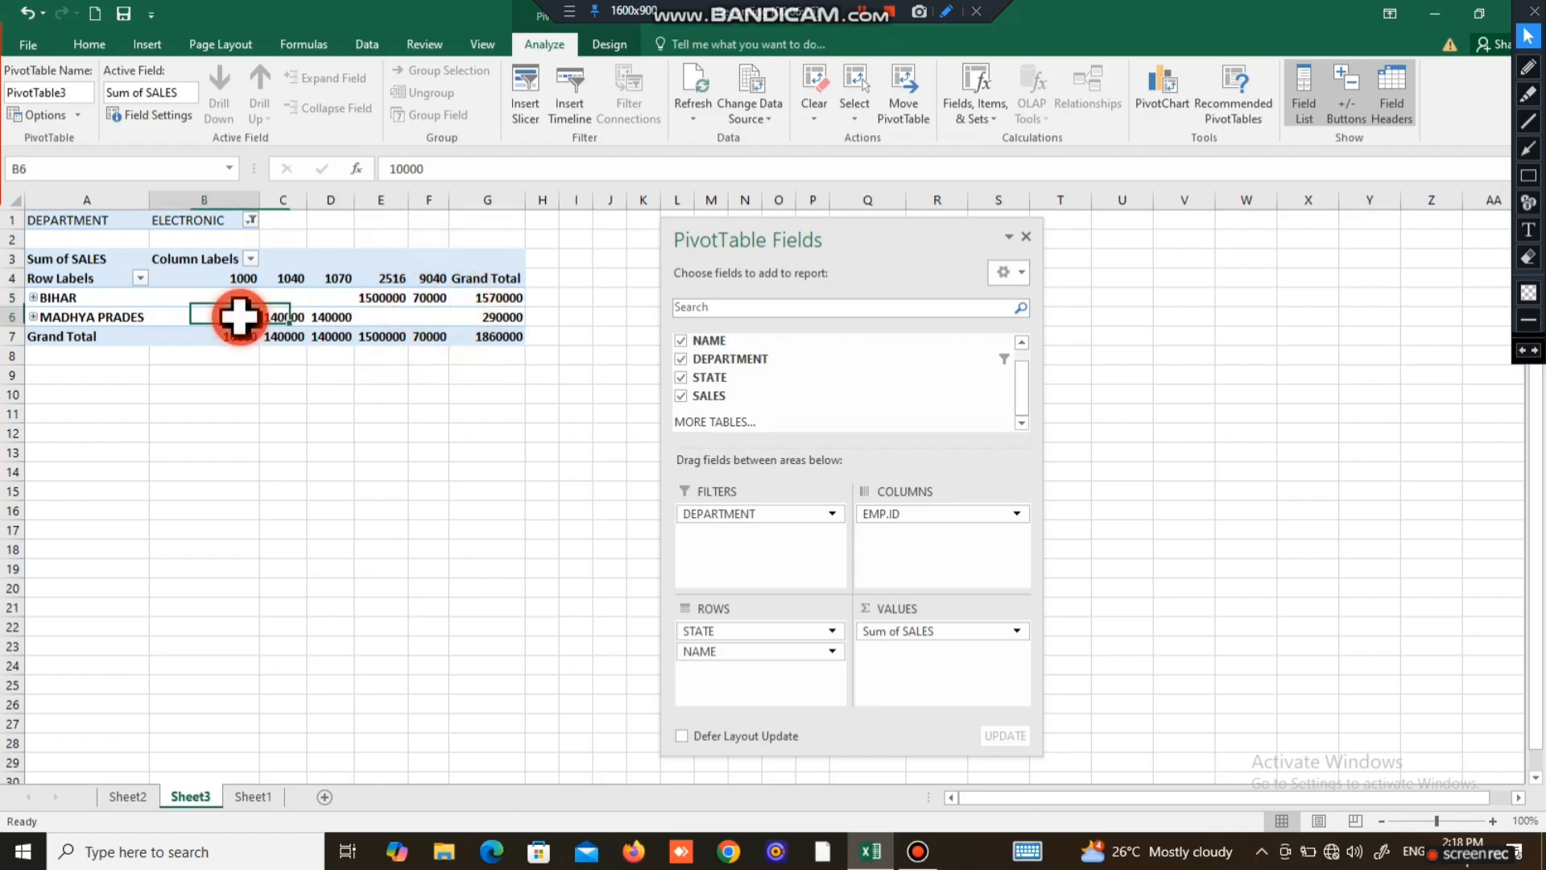
{"action": "left_click", "coordinate": [283, 316]}
{"action": "left_click", "coordinate": [326, 316]}
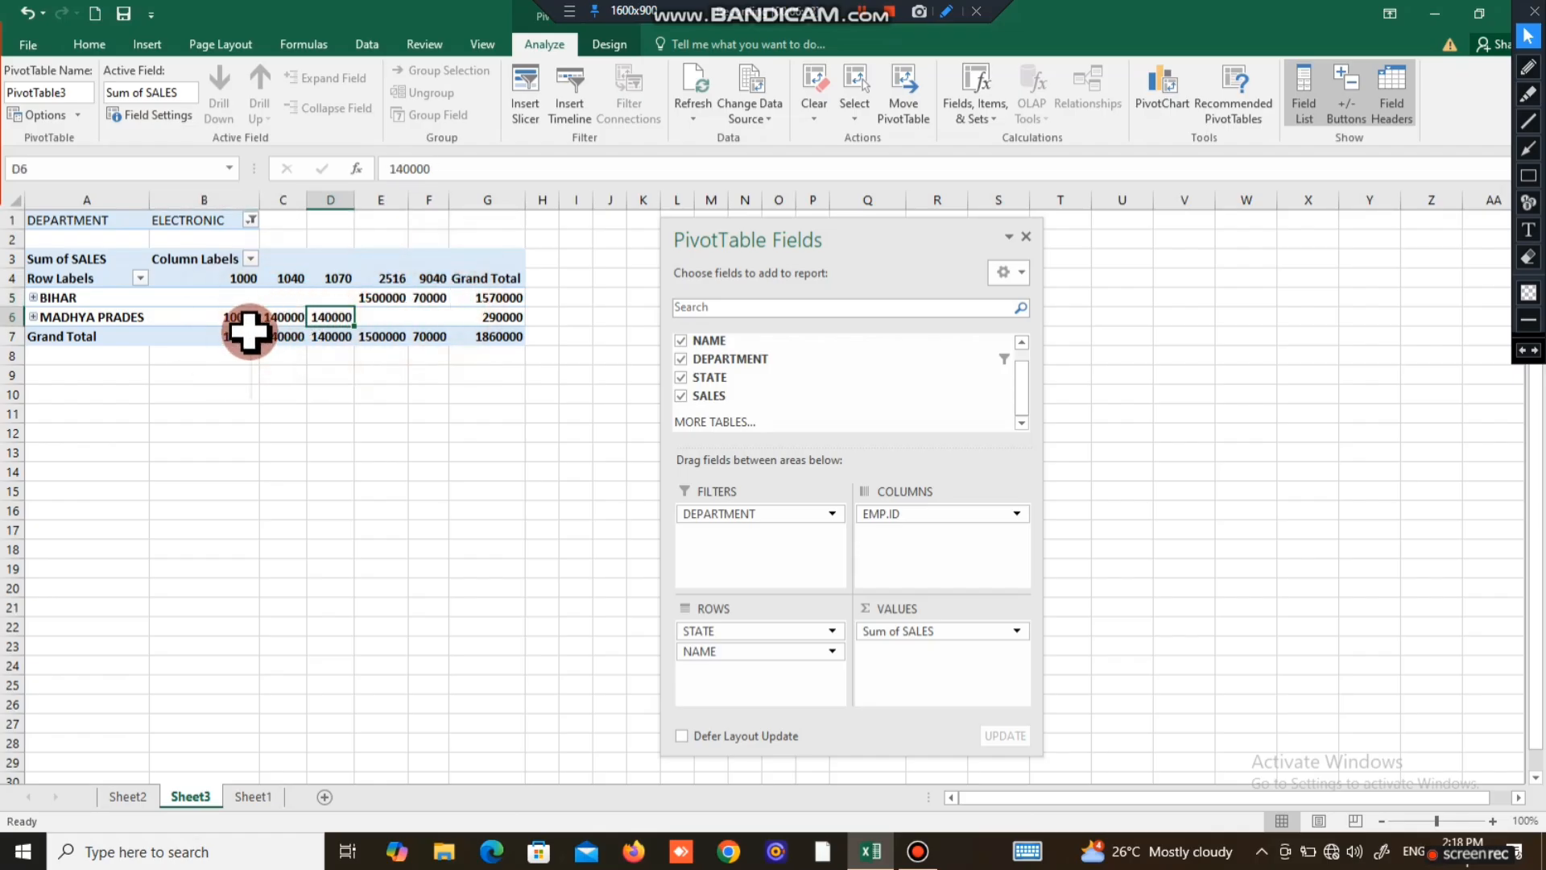
{"action": "left_click_drag", "start_coordinate": [249, 317], "coordinate": [343, 318]}
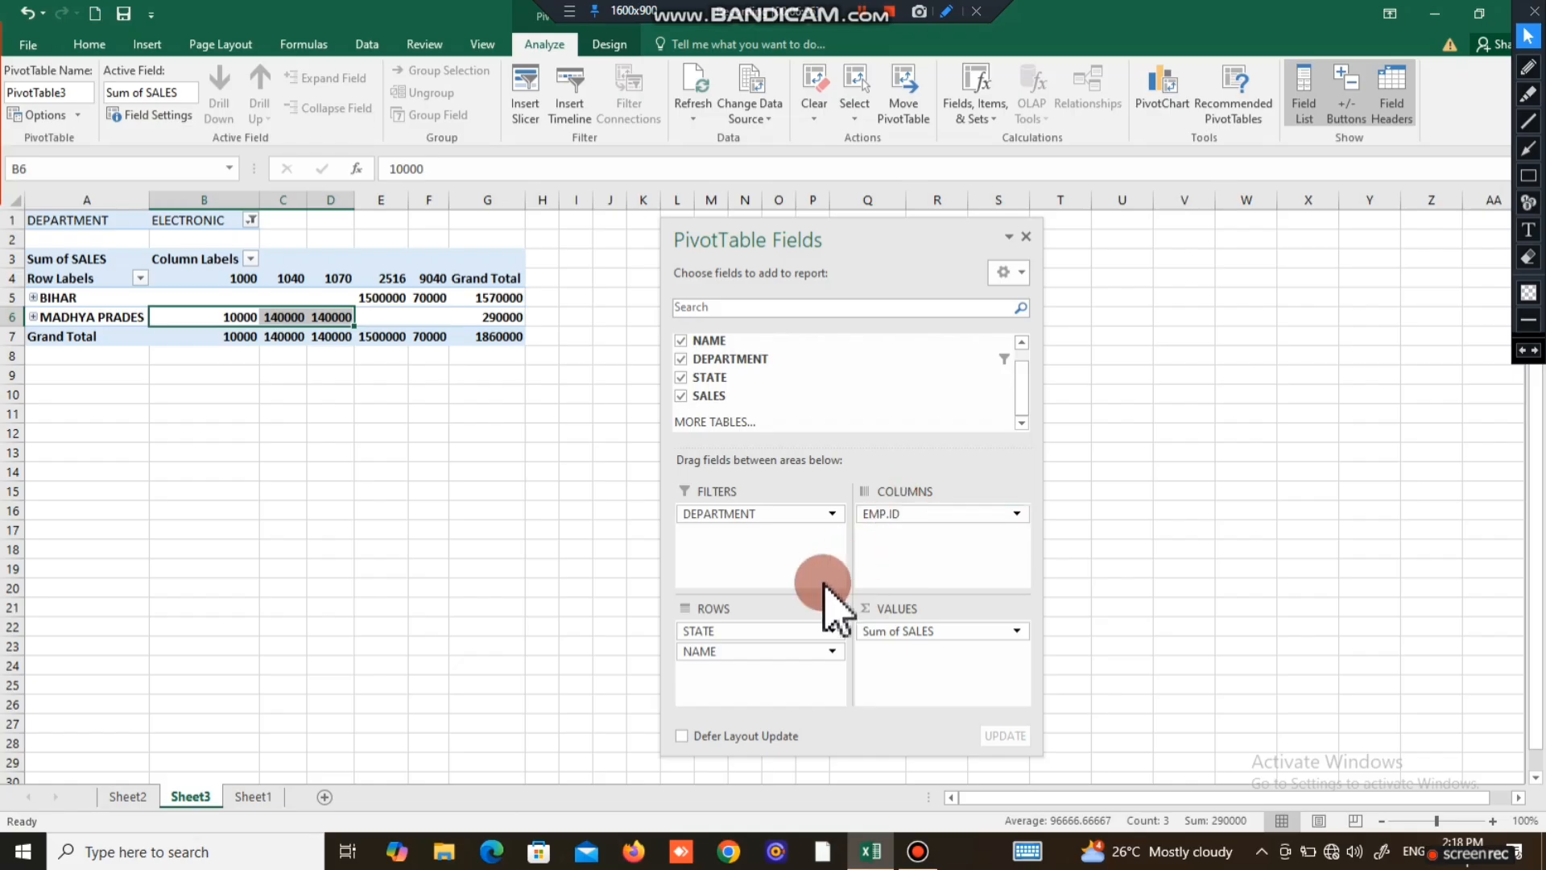
Move the NAME field from Rows to Columns below EMP.ID and move the PivotTable Fields pane clear of the report.
{"action": "left_click_drag", "start_coordinate": [752, 649], "coordinate": [924, 520]}
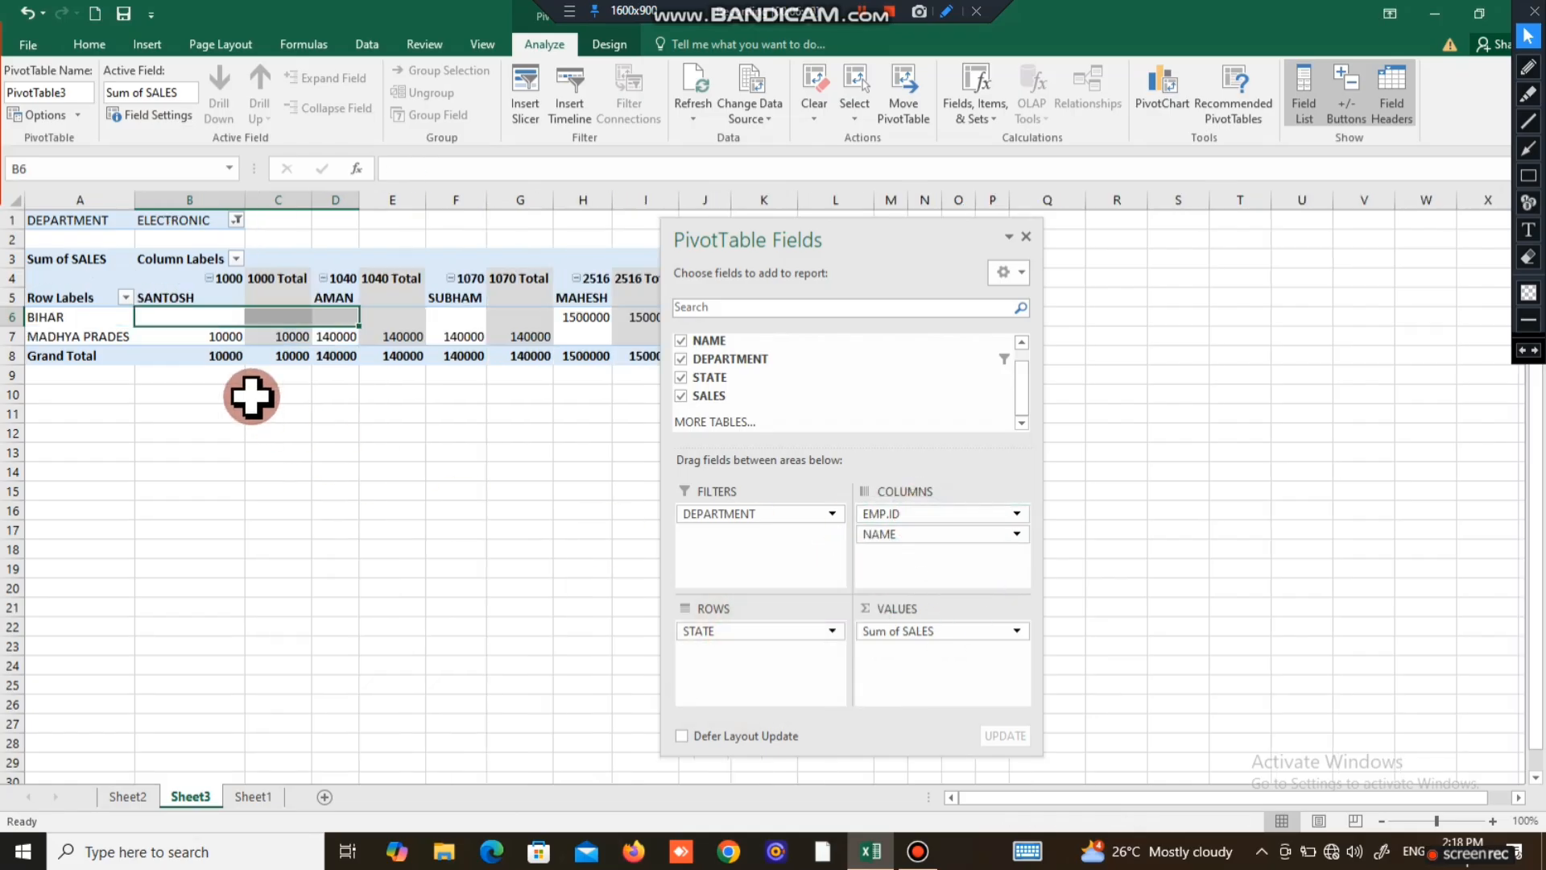
{"action": "left_click_drag", "start_coordinate": [177, 317], "coordinate": [180, 335]}
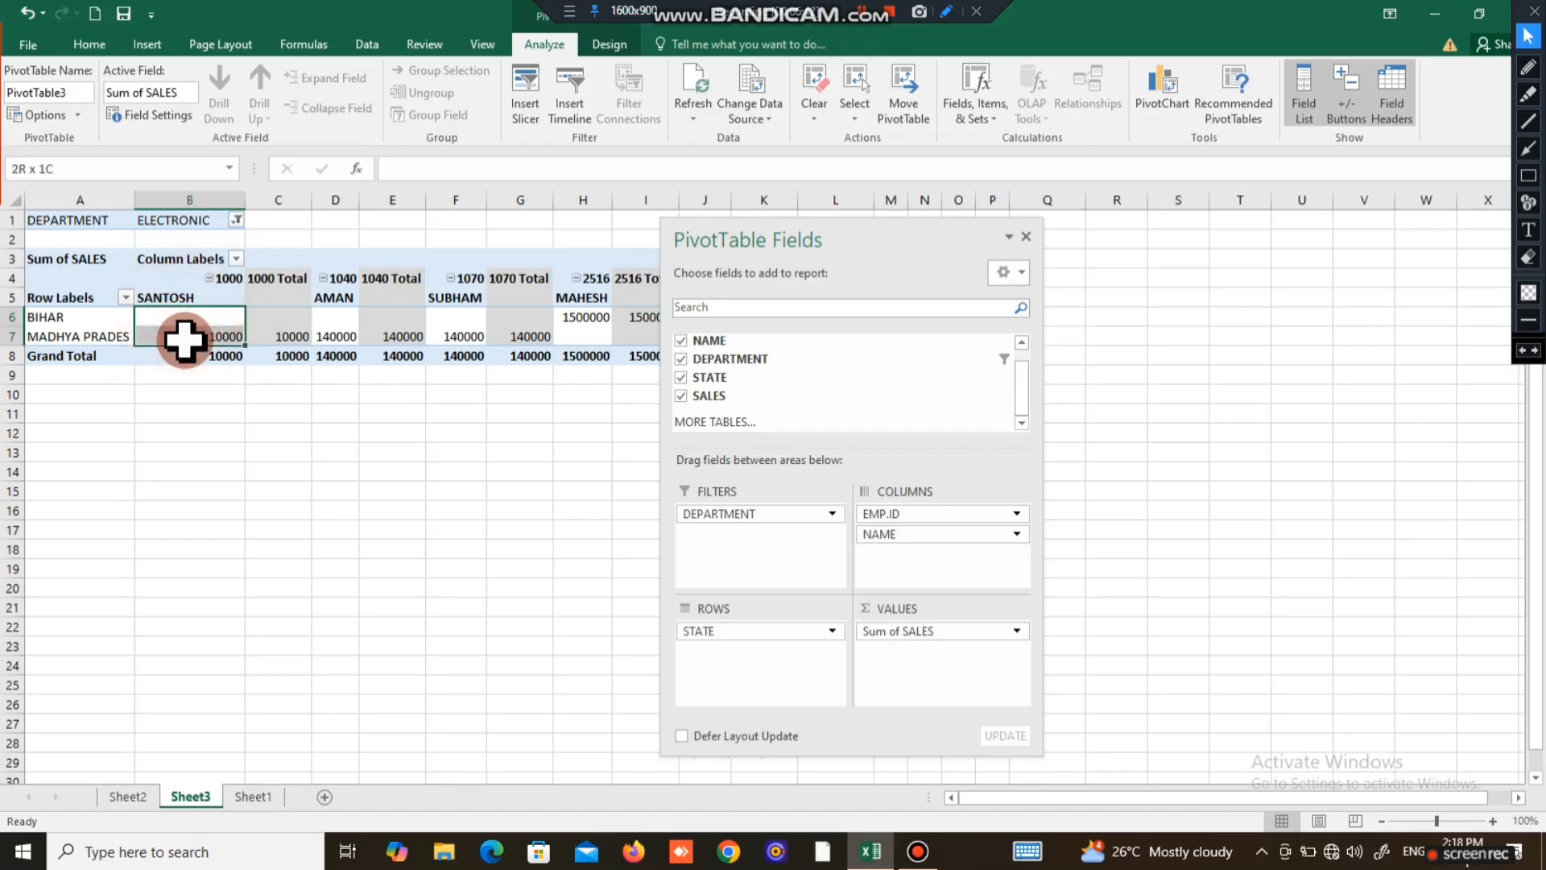
{"action": "left_click", "coordinate": [329, 283]}
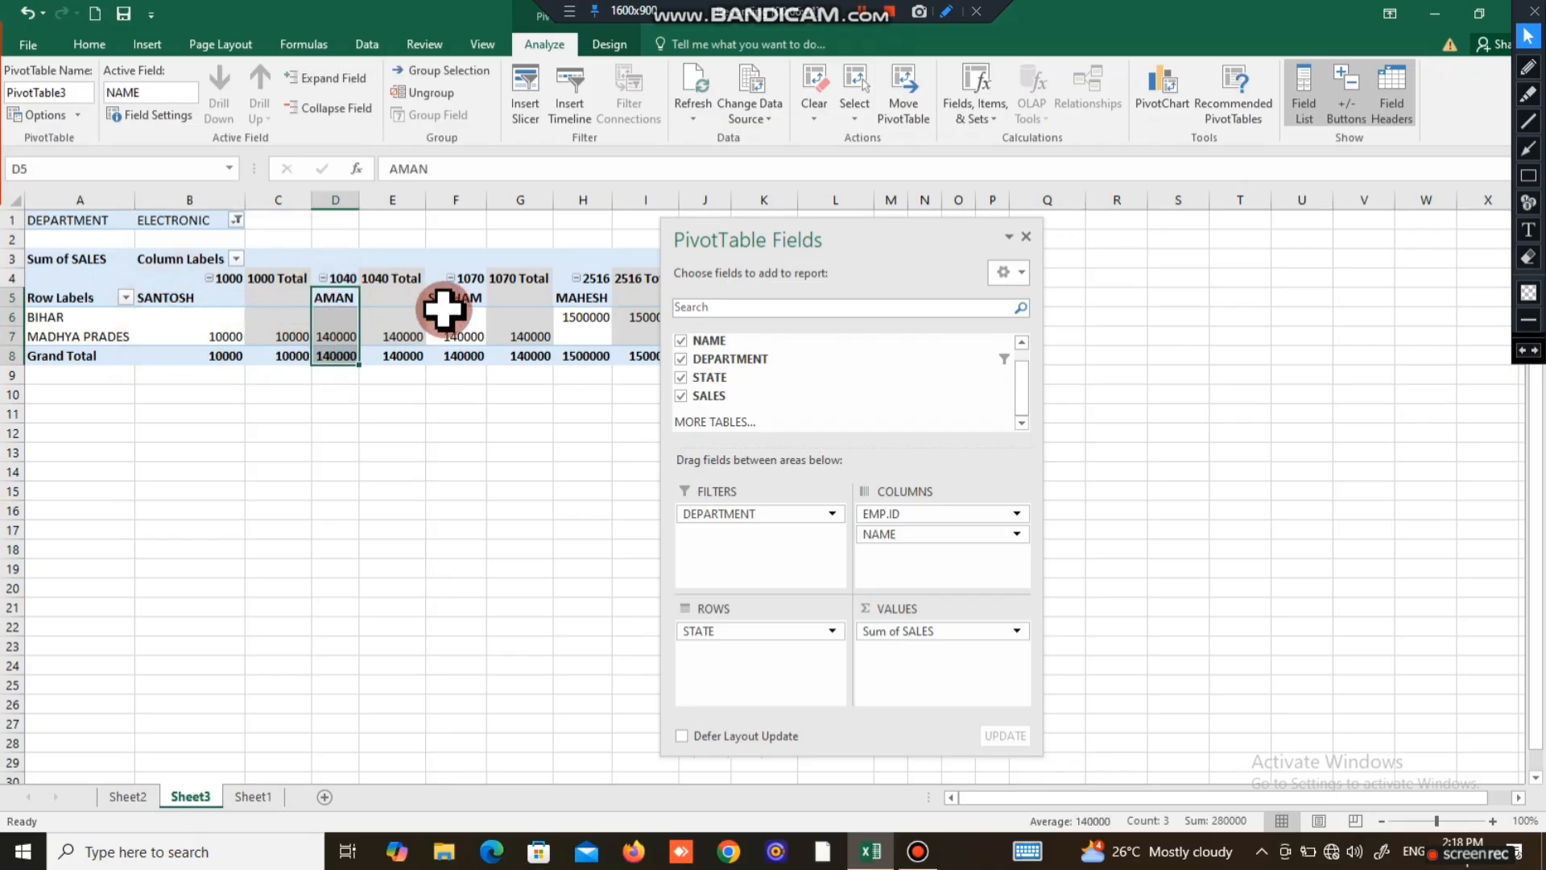
{"action": "left_click_drag", "start_coordinate": [442, 304], "coordinate": [451, 342]}
{"action": "left_click_drag", "start_coordinate": [586, 300], "coordinate": [593, 357]}
{"action": "left_click_drag", "start_coordinate": [911, 232], "coordinate": [1228, 248]}
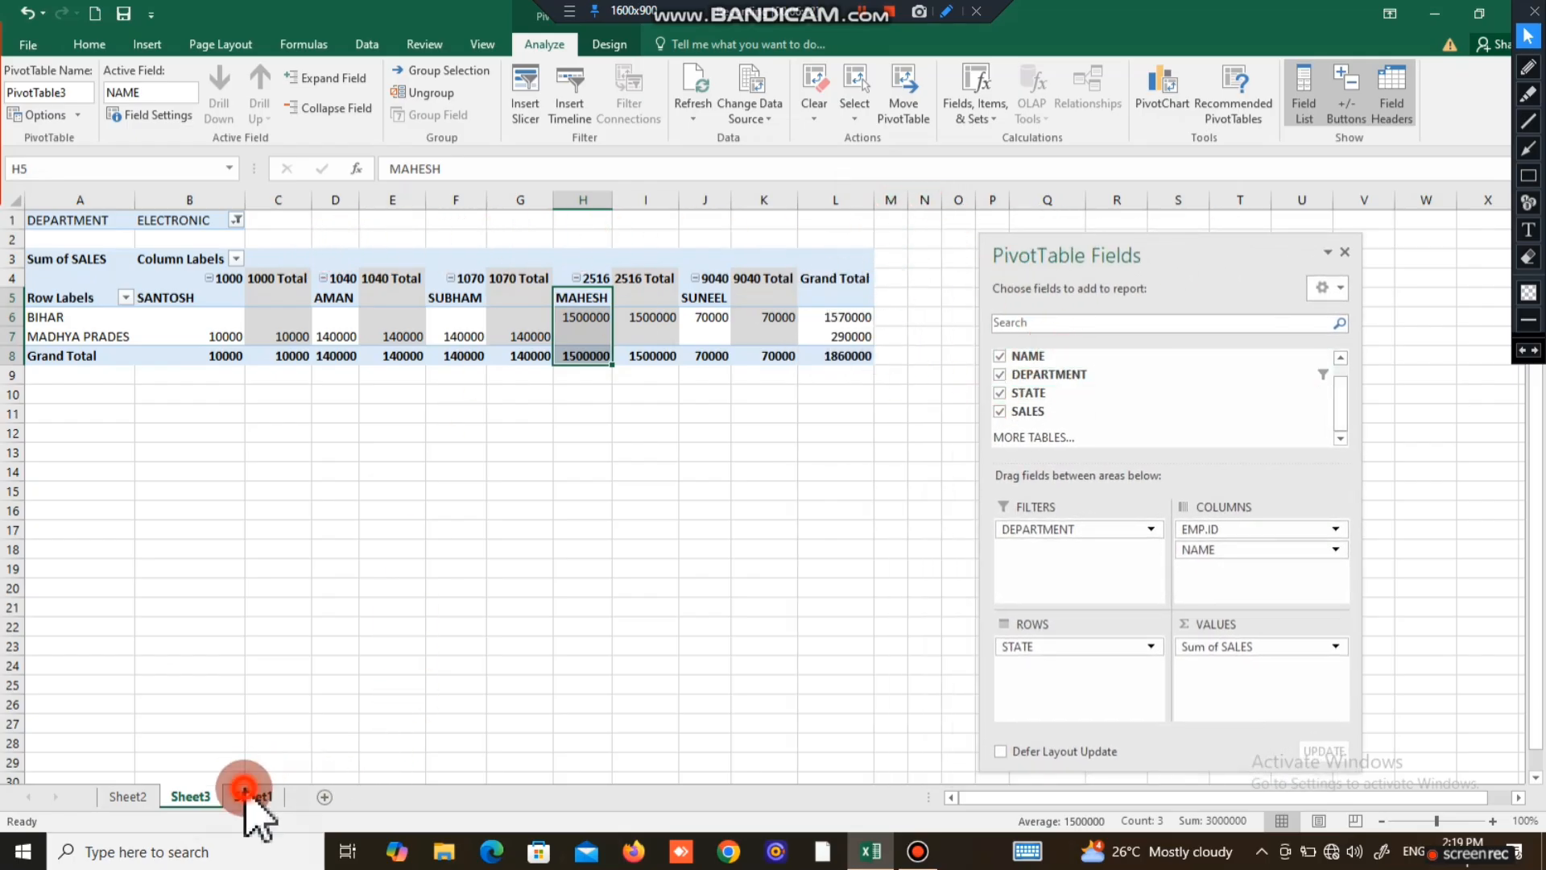
Return to Sheet1 and select the employee sales data in F3:J18.
{"action": "left_click", "coordinate": [241, 794]}
{"action": "left_click", "coordinate": [147, 44]}
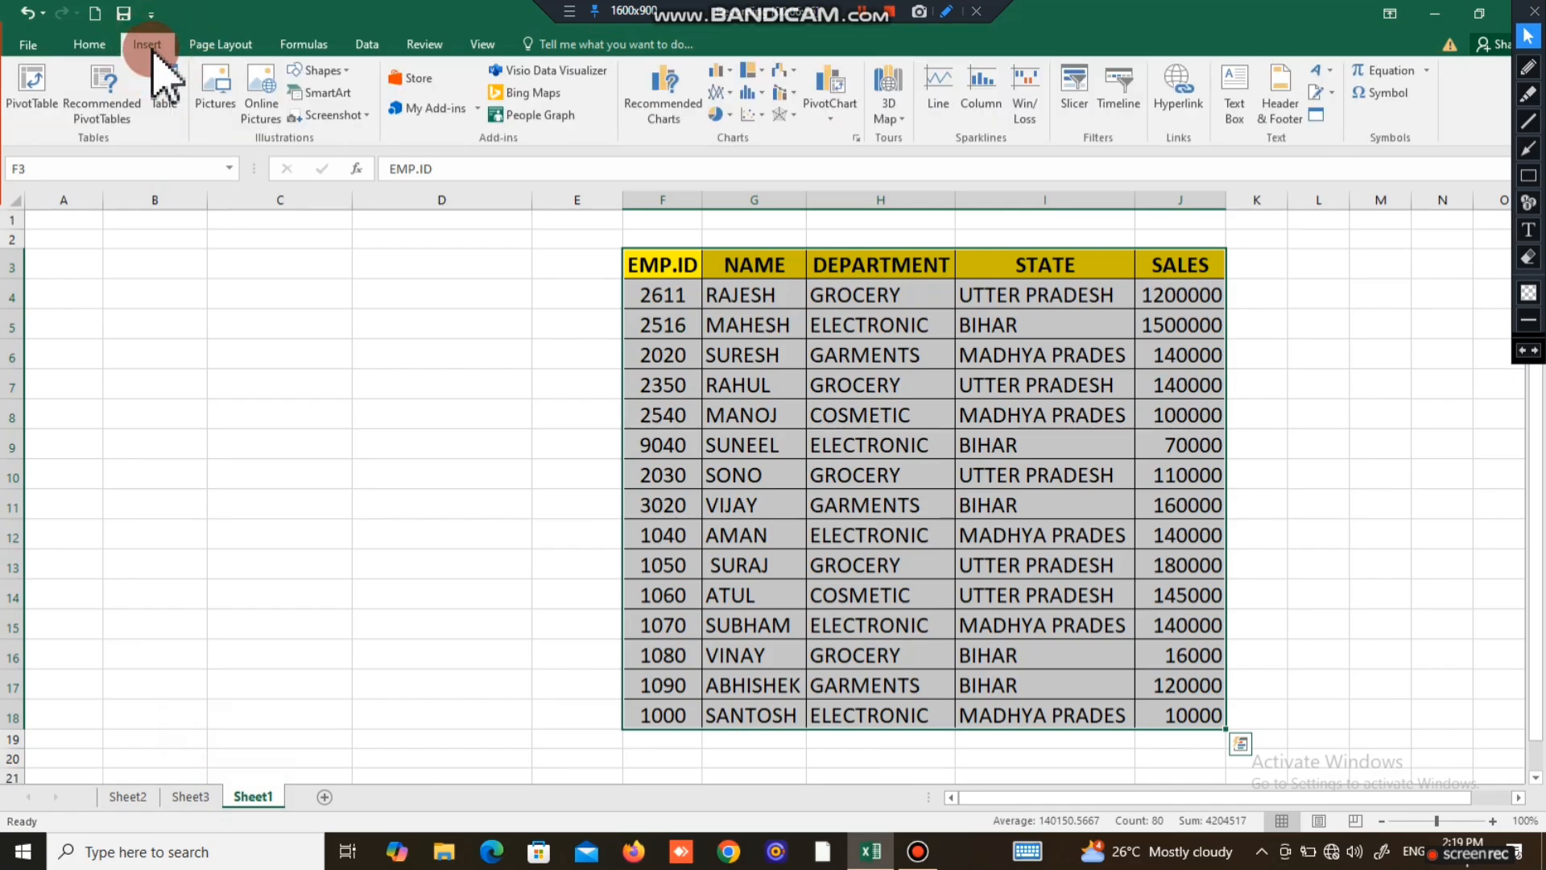
{"action": "left_click", "coordinate": [685, 416]}
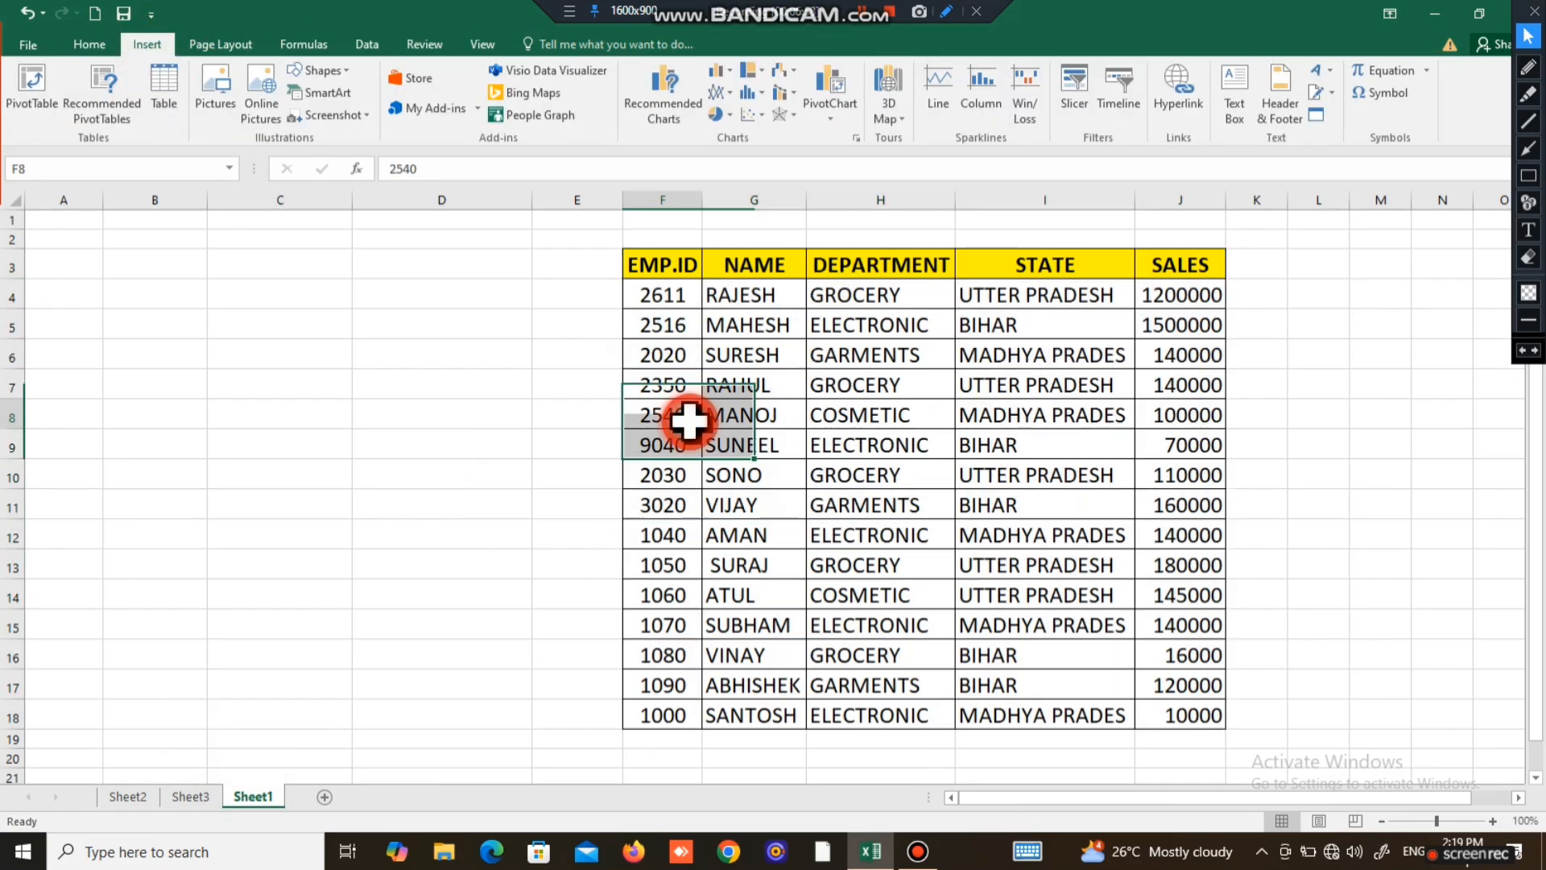
{"action": "left_click_drag", "start_coordinate": [666, 262], "coordinate": [1174, 701]}
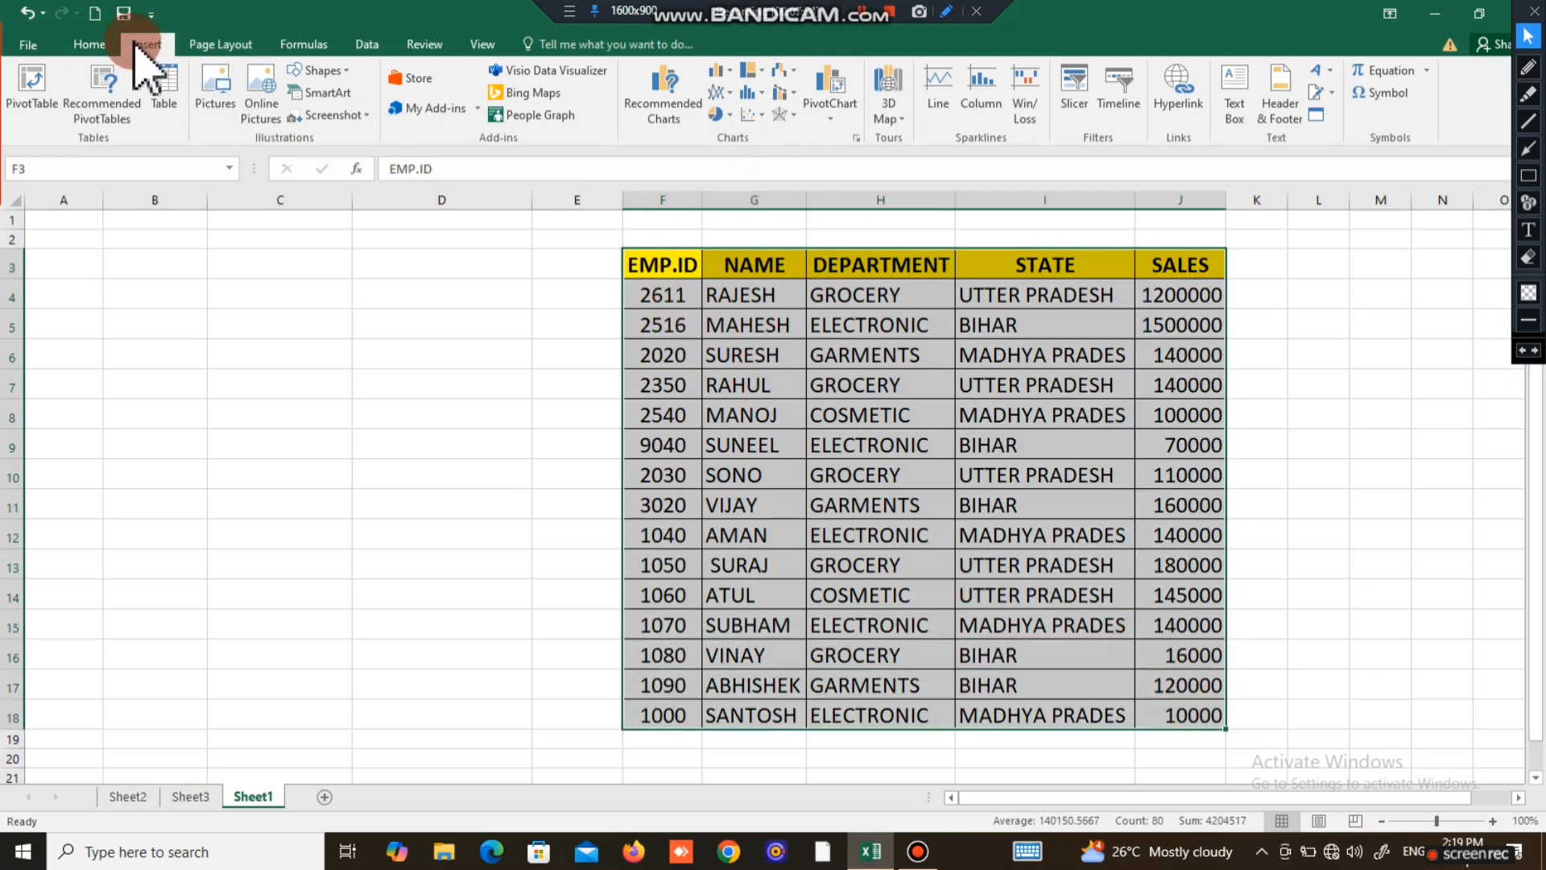
{"action": "left_click", "coordinate": [482, 44]}
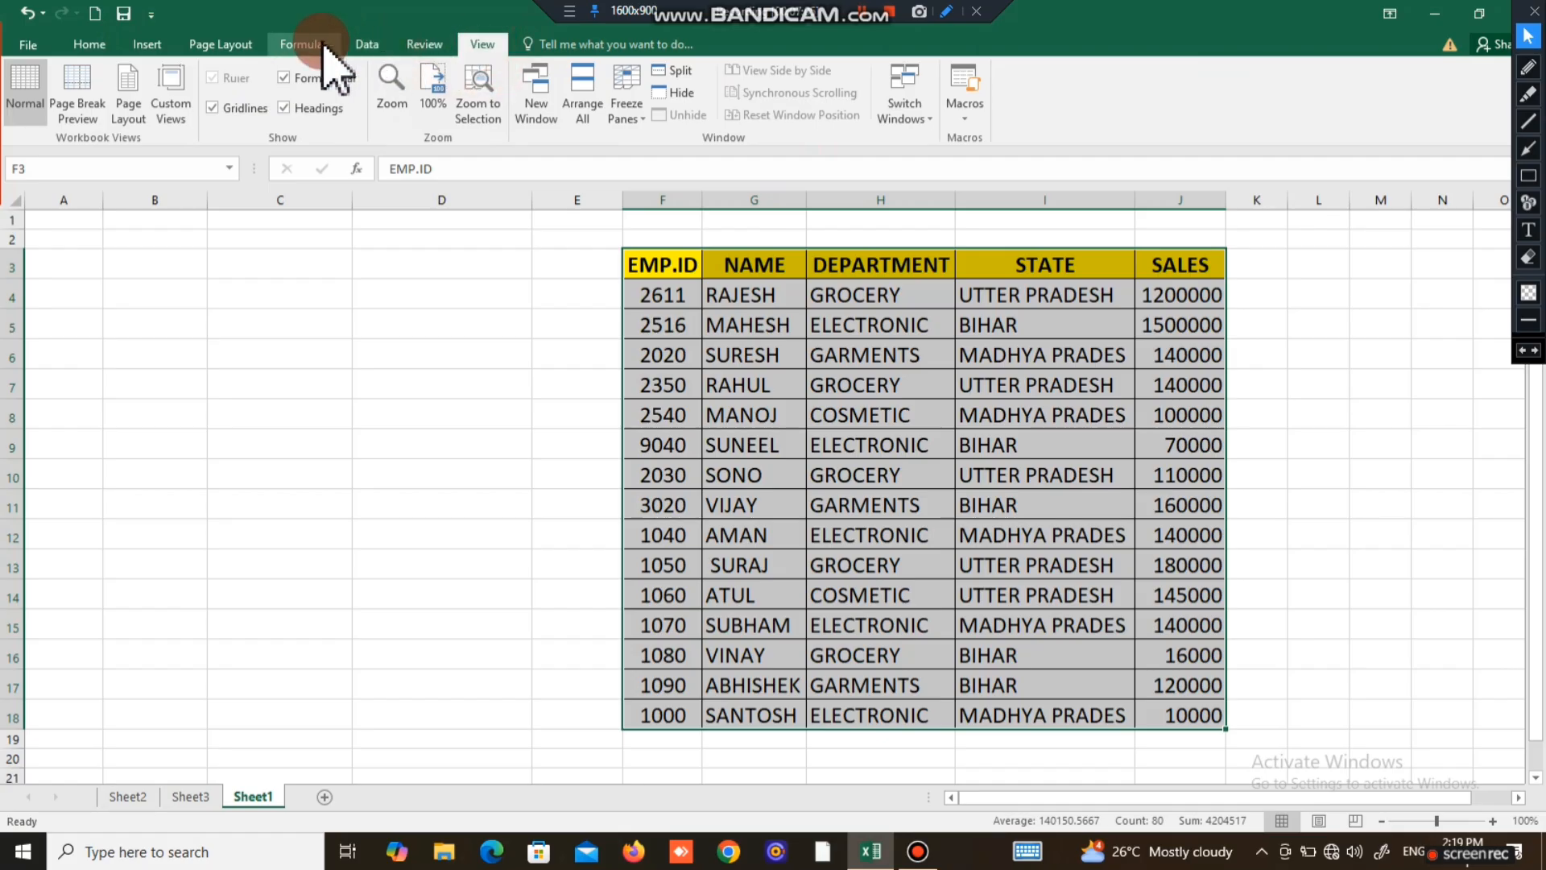
{"action": "left_click", "coordinate": [352, 45]}
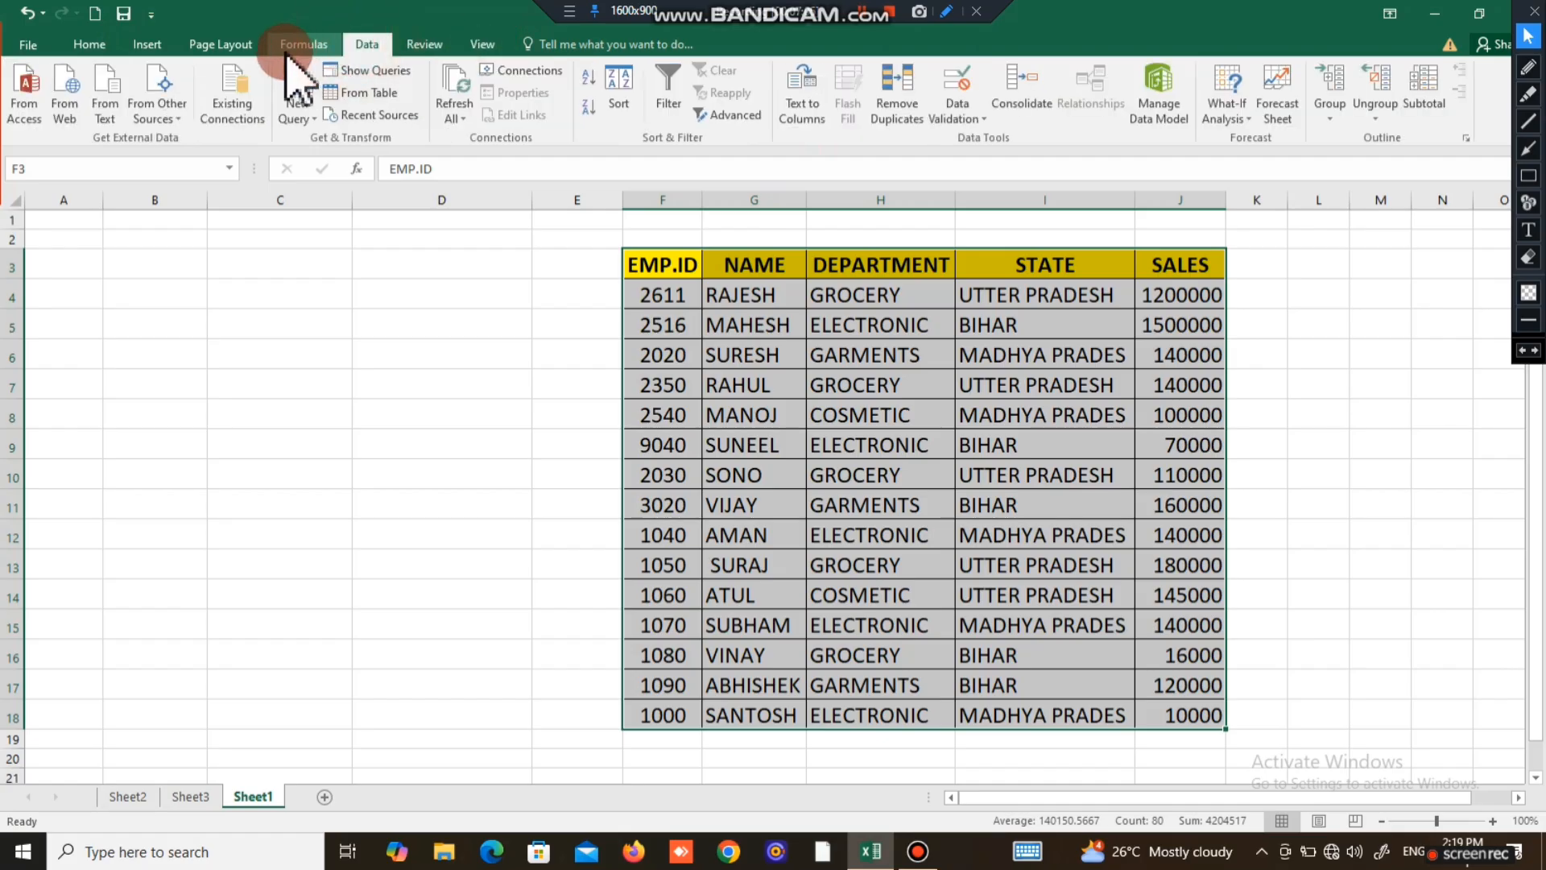
{"action": "left_click", "coordinate": [221, 45]}
{"action": "left_click", "coordinate": [148, 45]}
{"action": "left_click", "coordinate": [858, 497]}
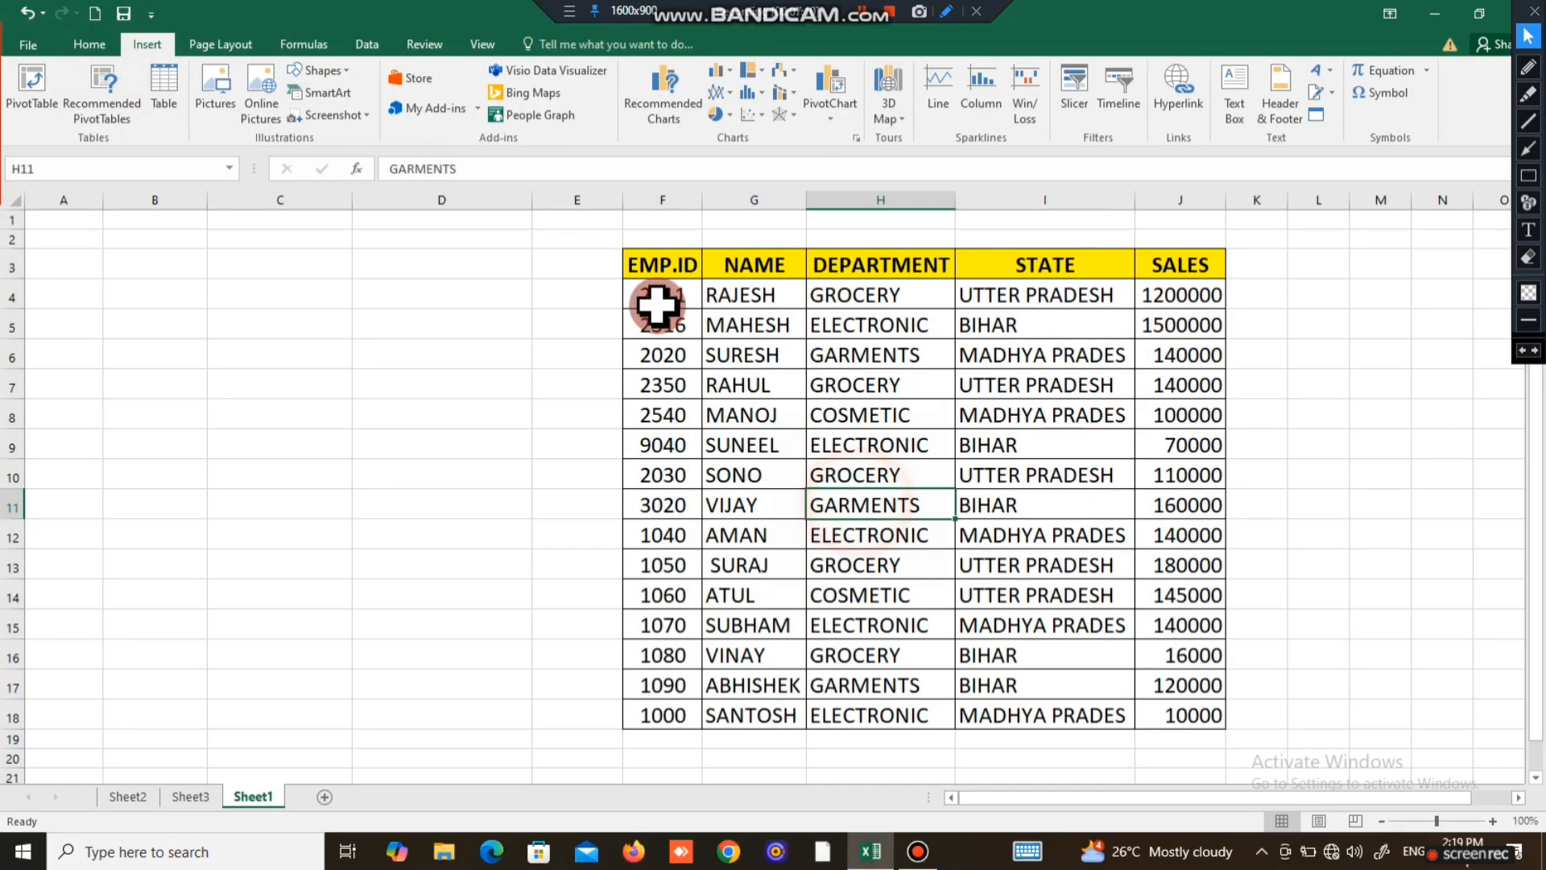
Convert the employee sales range F3:J18 on Sheet1 into a table with headers.
{"action": "left_click_drag", "start_coordinate": [655, 265], "coordinate": [1173, 716]}
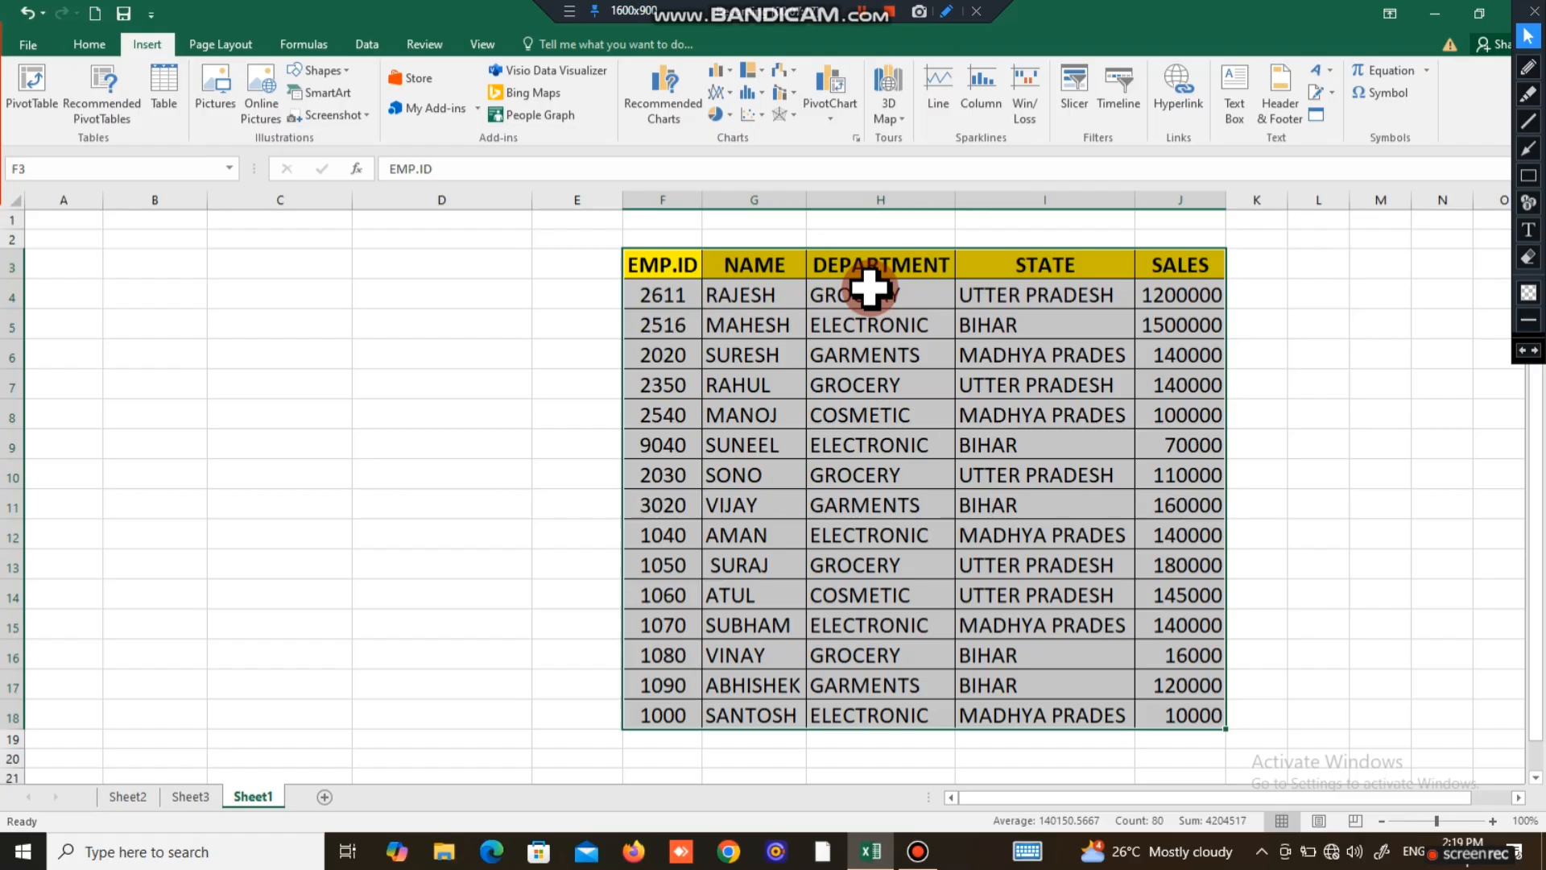
{"action": "left_click", "coordinate": [165, 101]}
{"action": "left_click_drag", "start_coordinate": [839, 448], "coordinate": [458, 345]}
{"action": "left_click", "coordinate": [485, 388]}
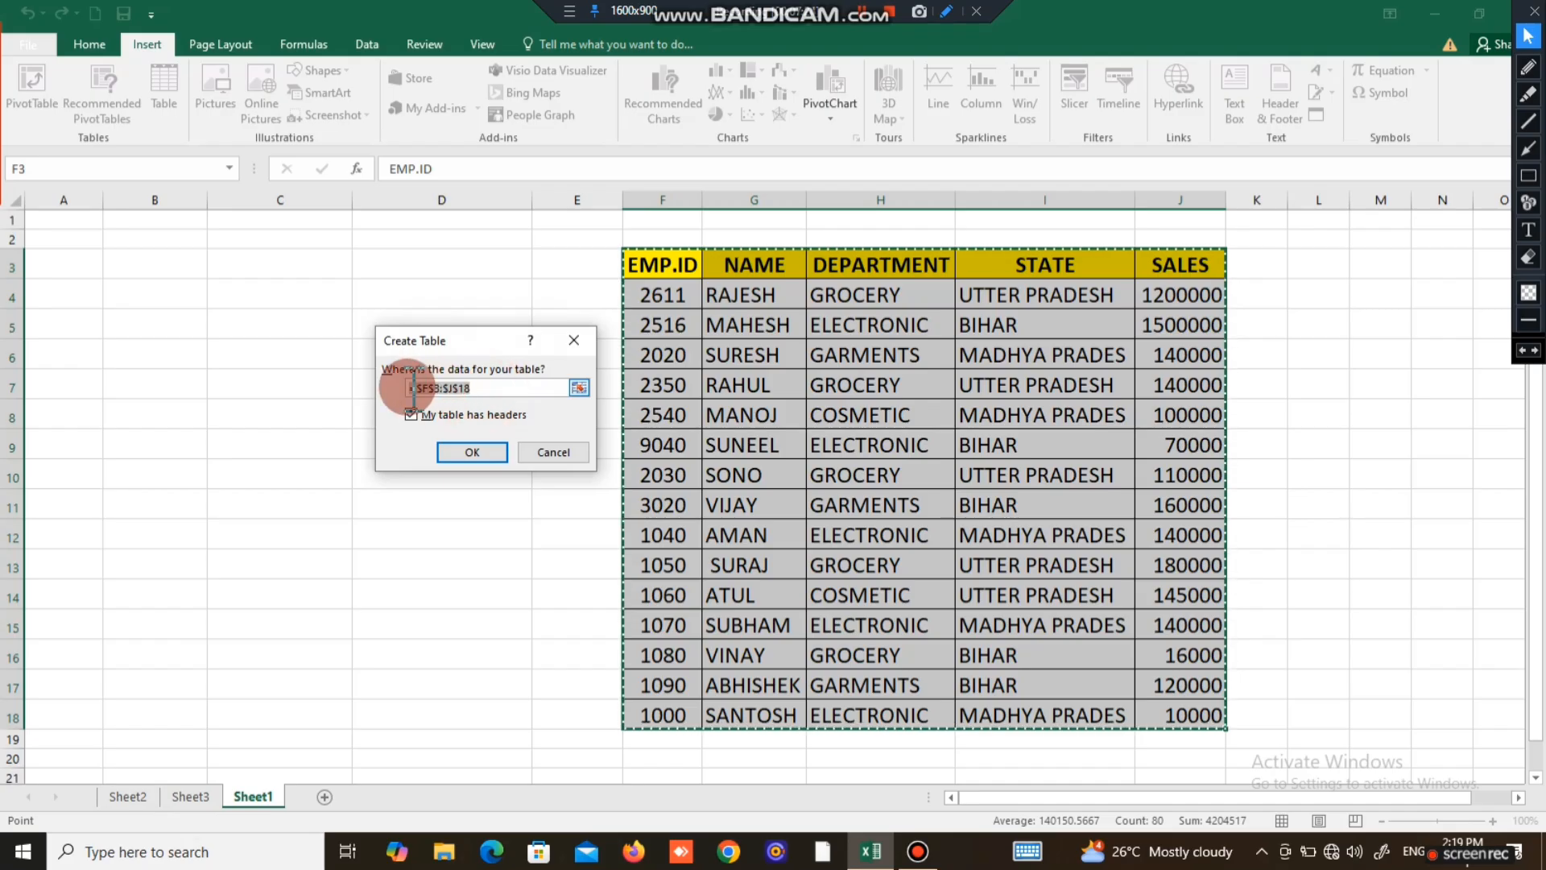
{"action": "left_click", "coordinate": [494, 458]}
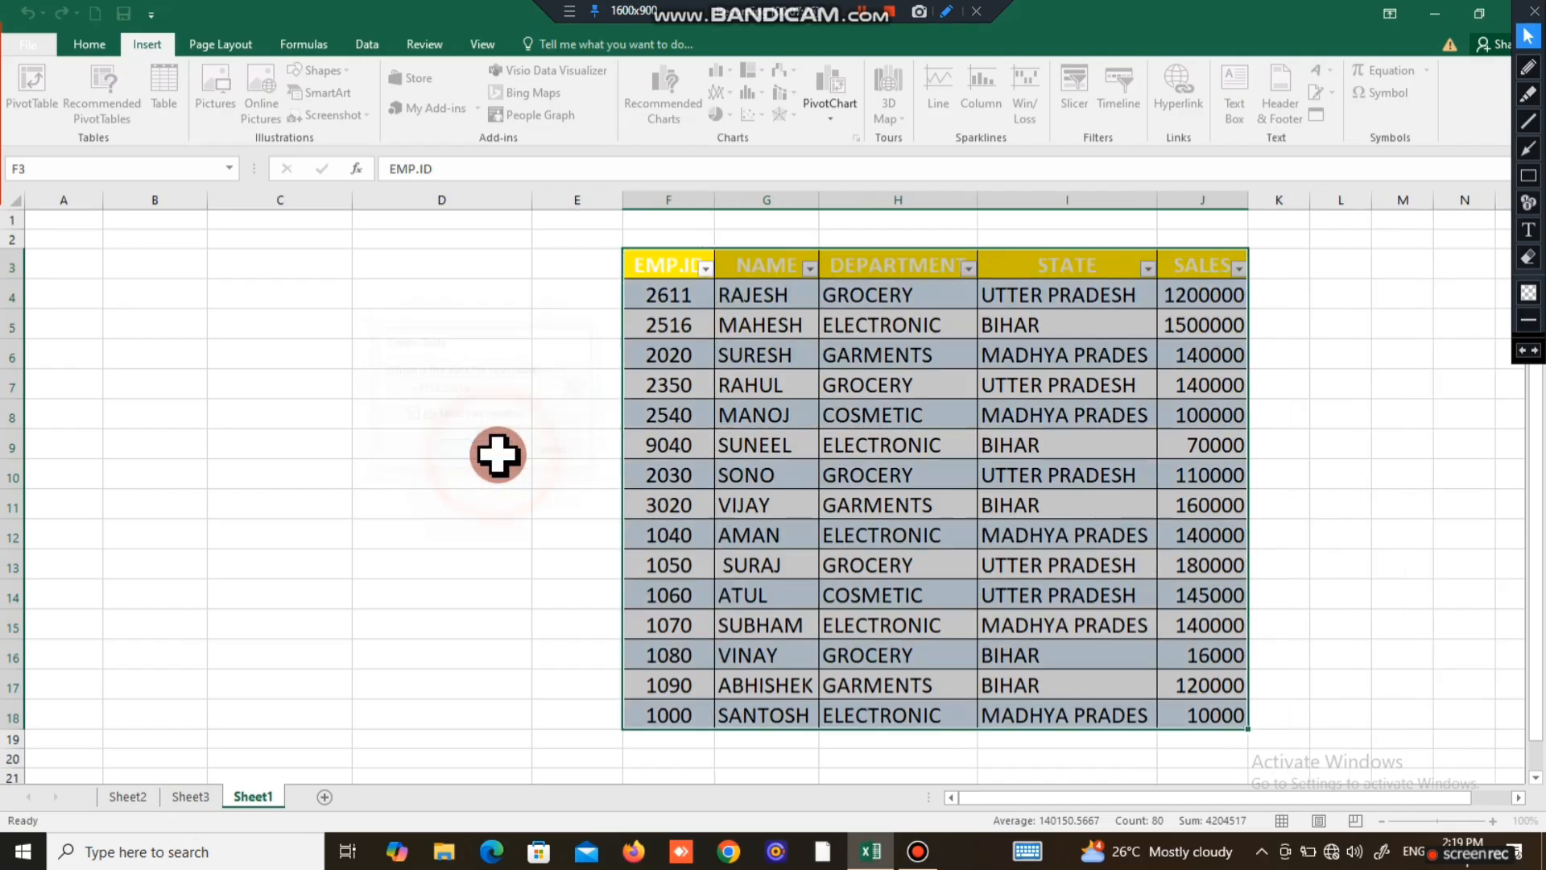
Apply the blue banded style with full gridlines from the Light group to the employee sales table.
{"action": "left_click", "coordinate": [831, 448]}
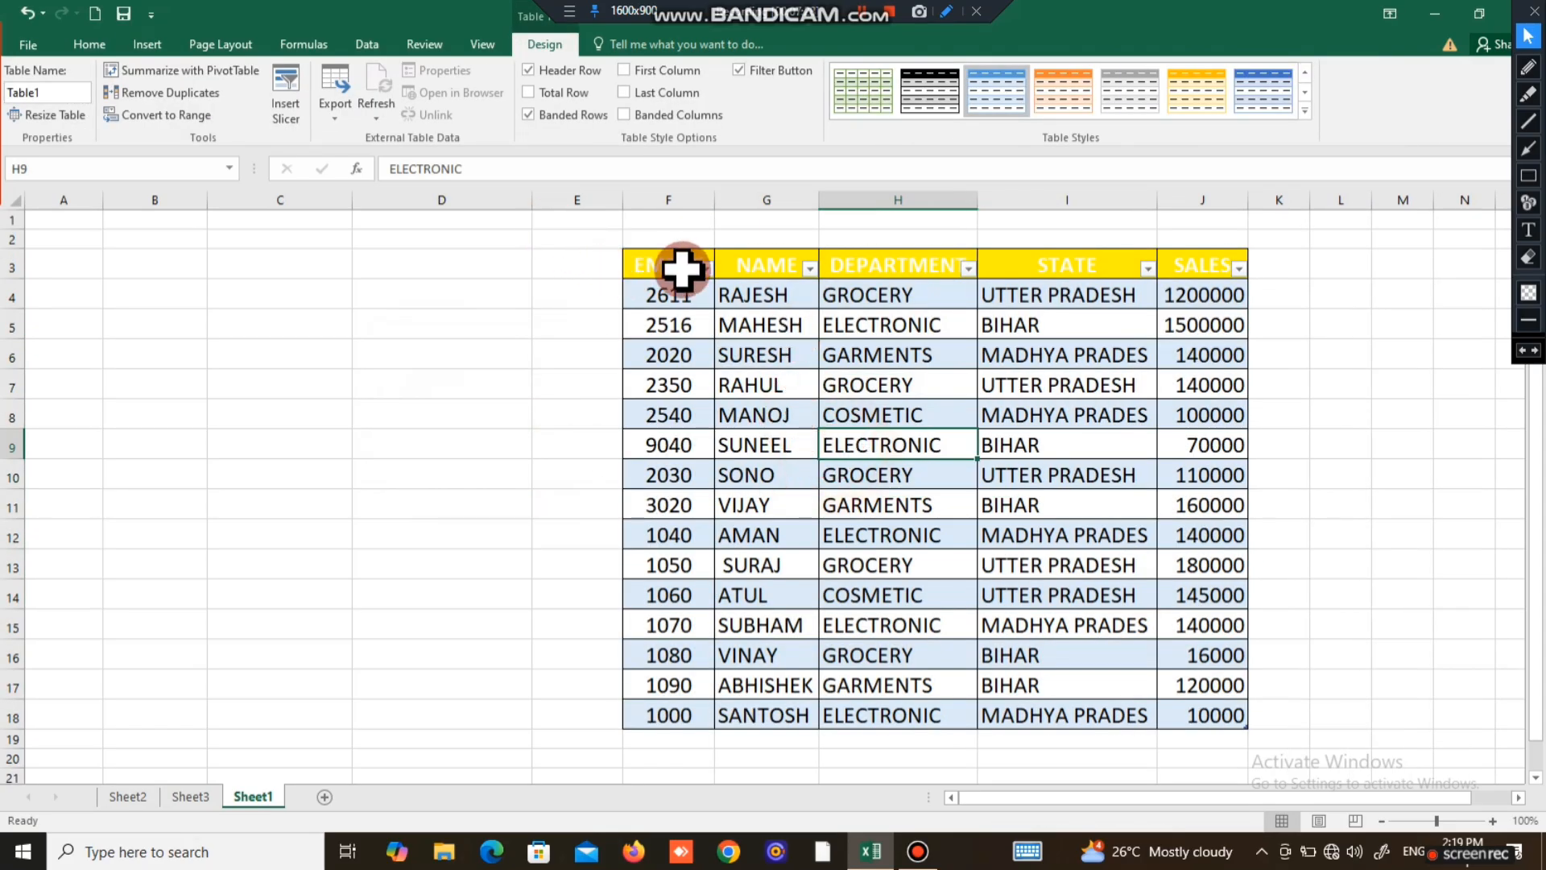
{"action": "left_click_drag", "start_coordinate": [679, 265], "coordinate": [1177, 703]}
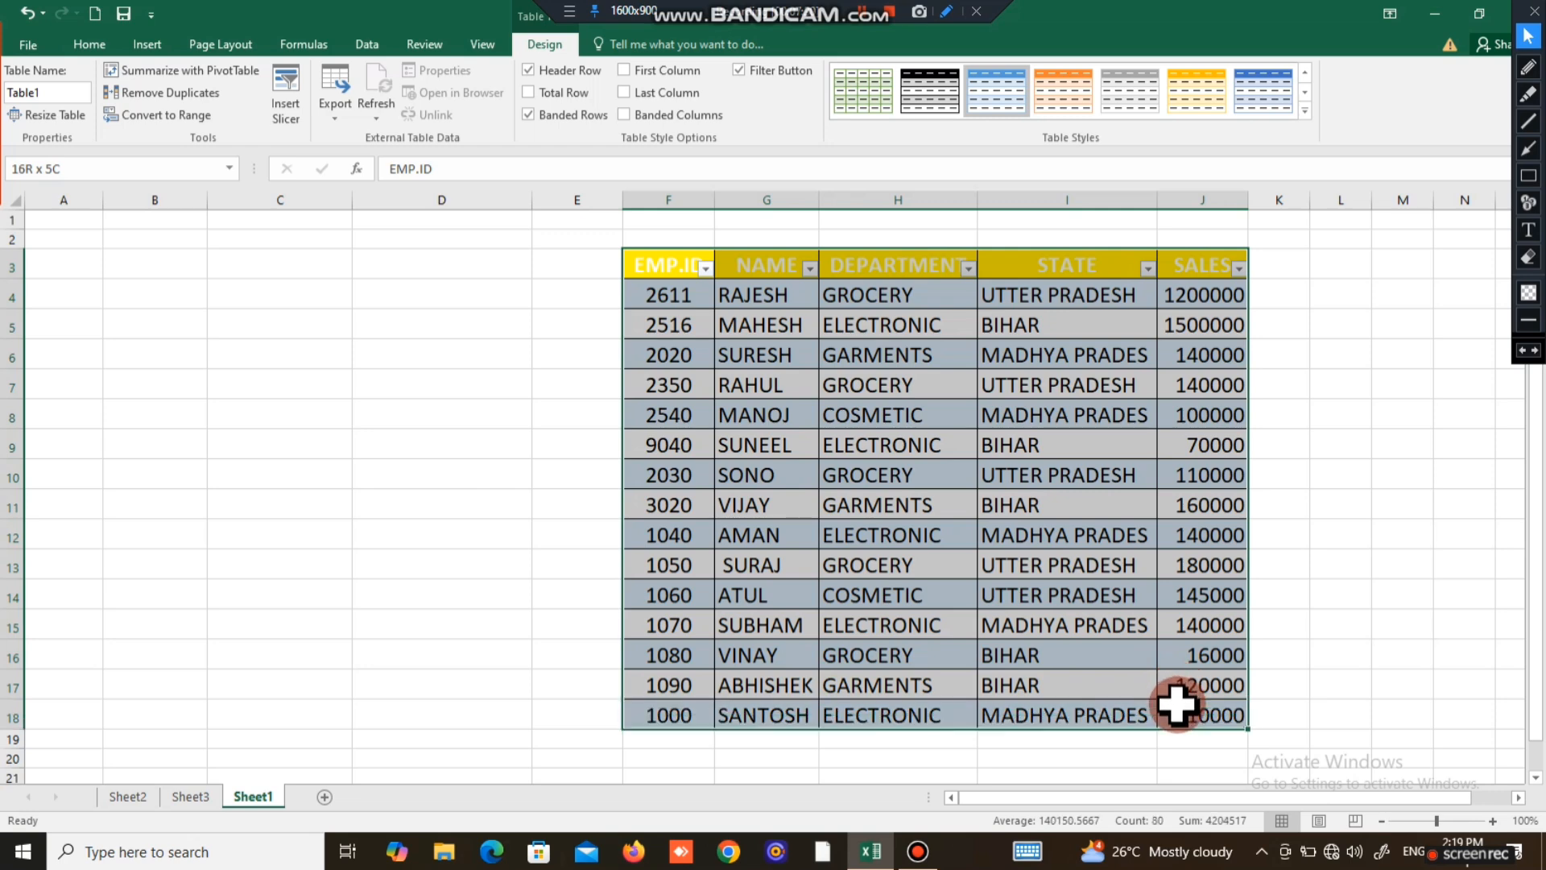
{"action": "left_click", "coordinate": [1304, 113]}
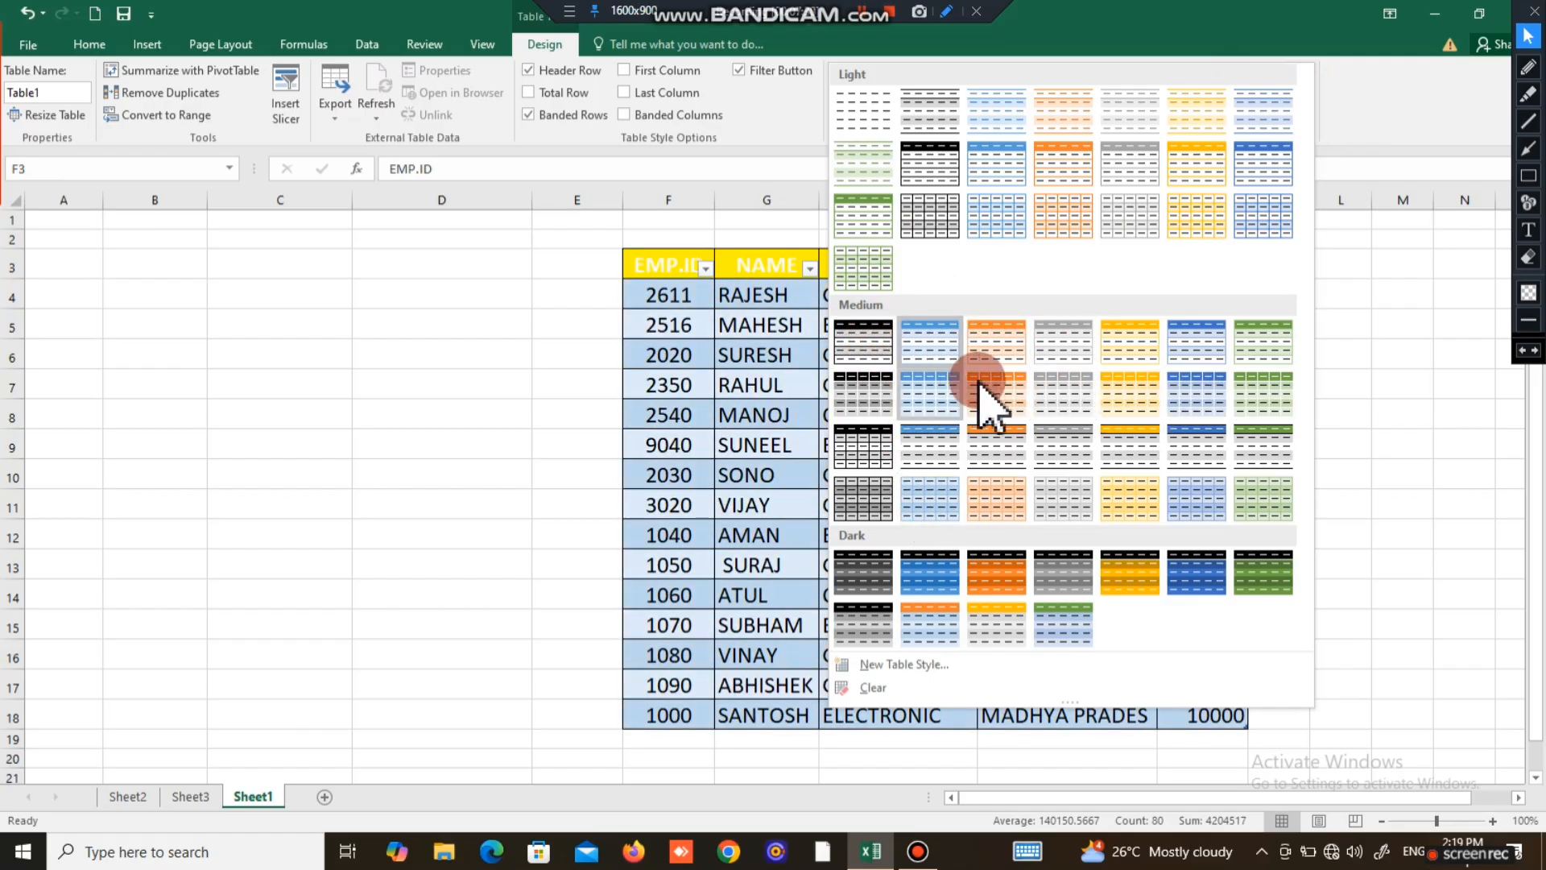
{"action": "left_click", "coordinate": [992, 215]}
{"action": "left_click", "coordinate": [655, 449]}
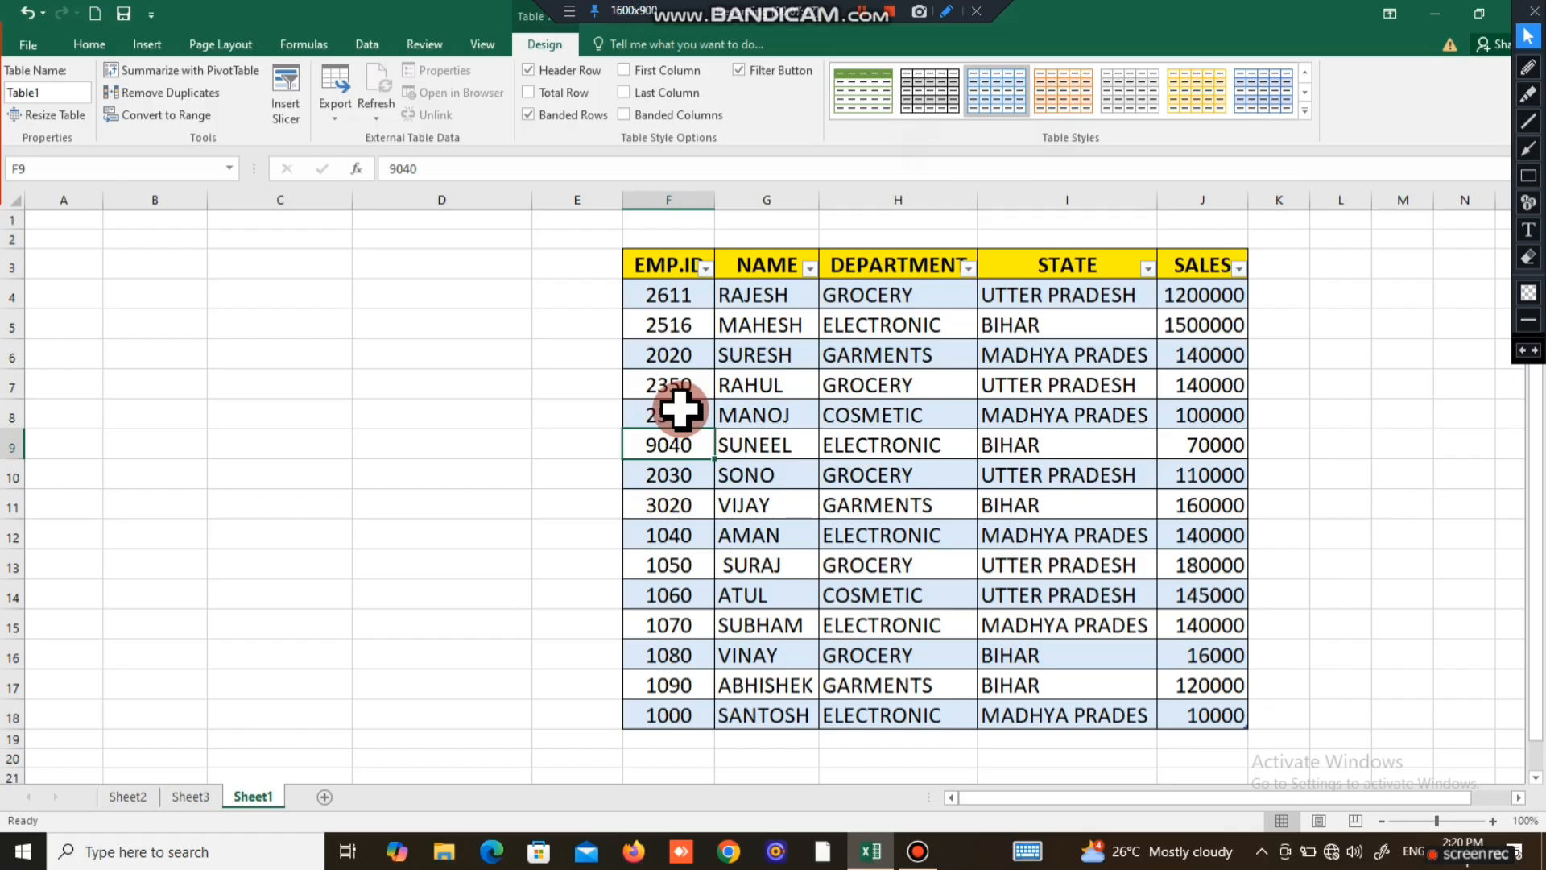
Filter the DEPARTMENT column of the employee sales table to show only COSMETIC rows.
{"action": "scroll", "coordinate": [766, 335], "scroll_direction": "up", "scroll_amount": 6, "text": "ctrl"}
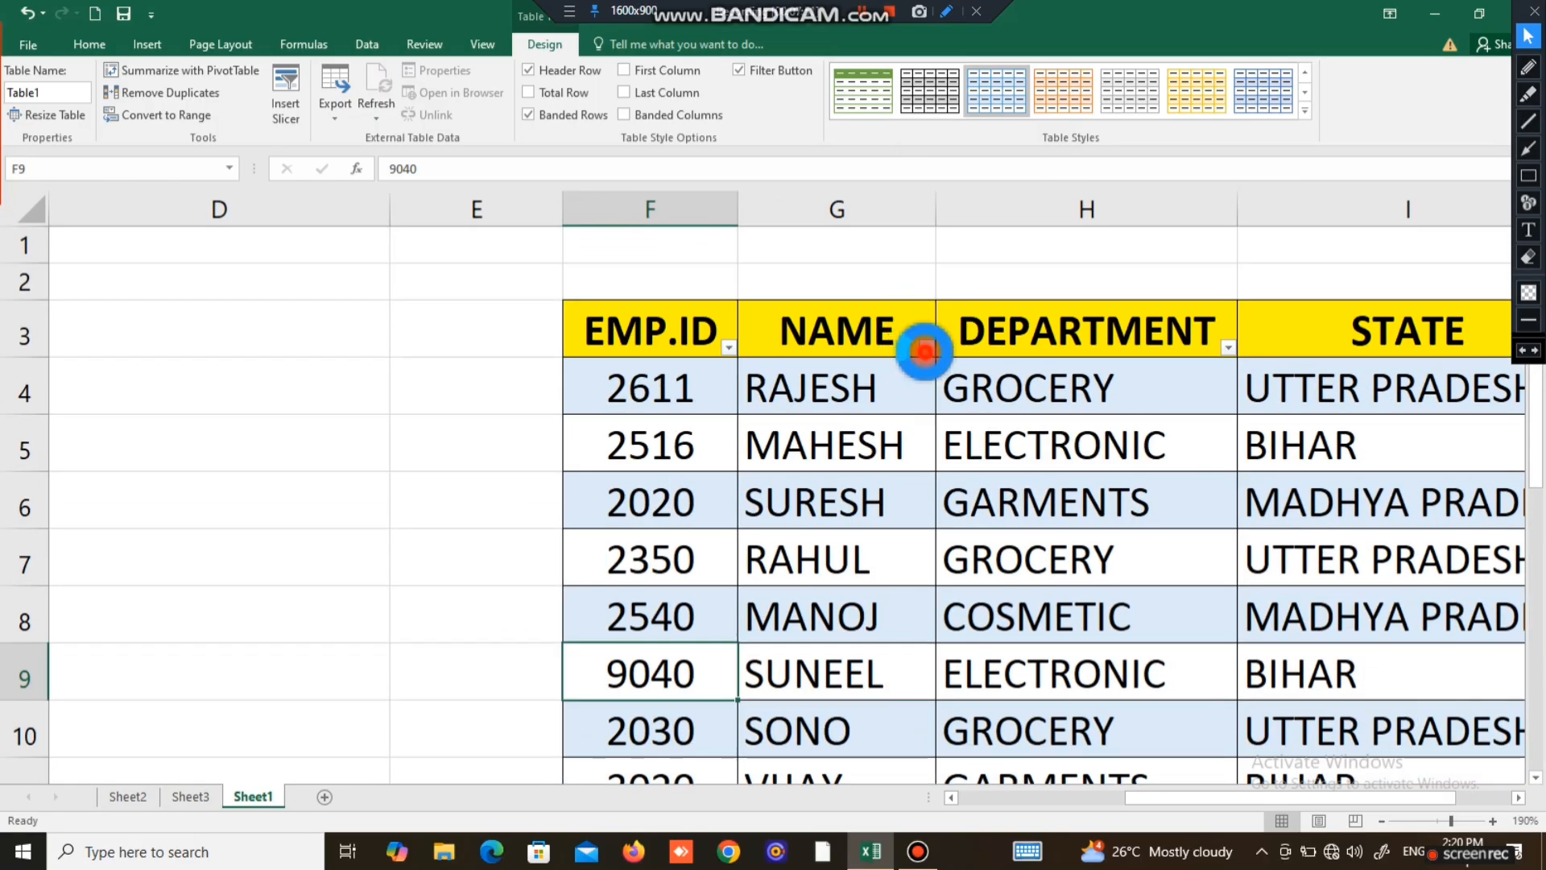
{"action": "left_click", "coordinate": [926, 347]}
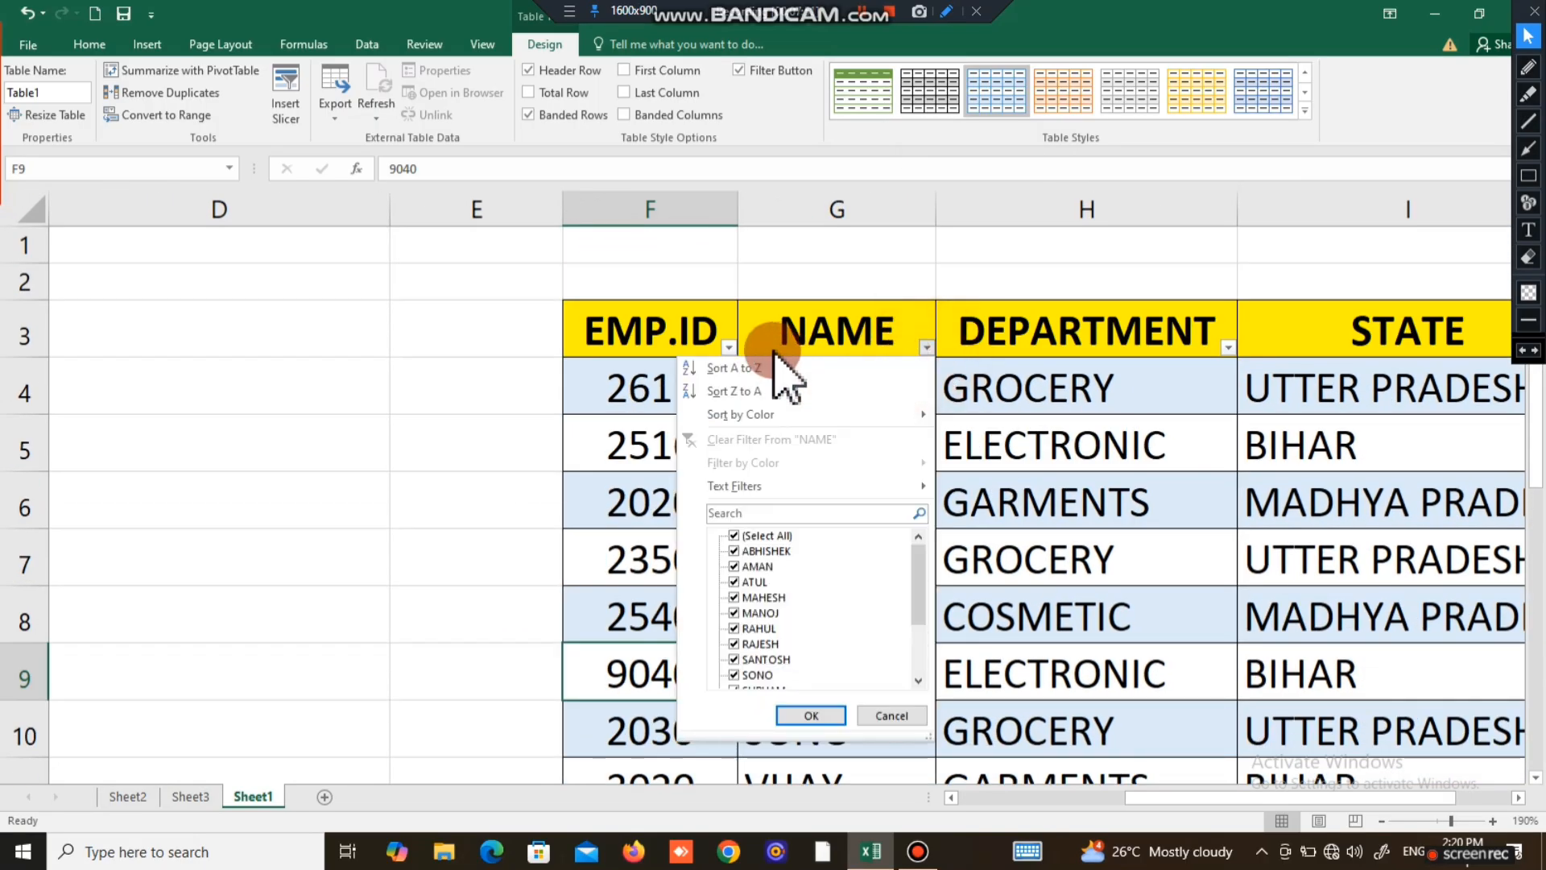
{"action": "left_click", "coordinate": [727, 355]}
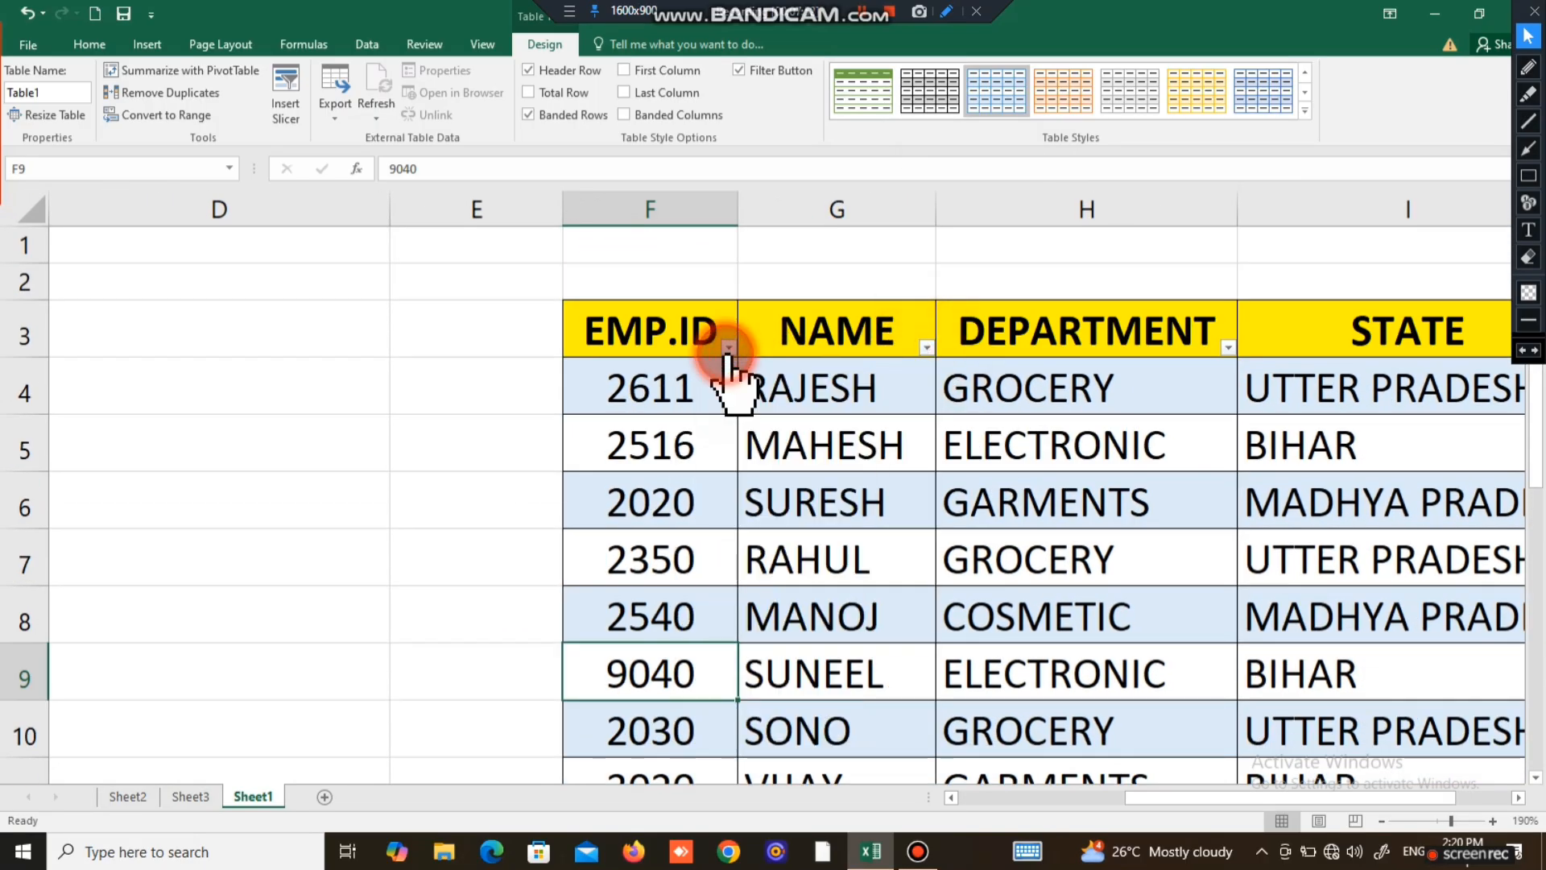
{"action": "left_click", "coordinate": [1228, 349]}
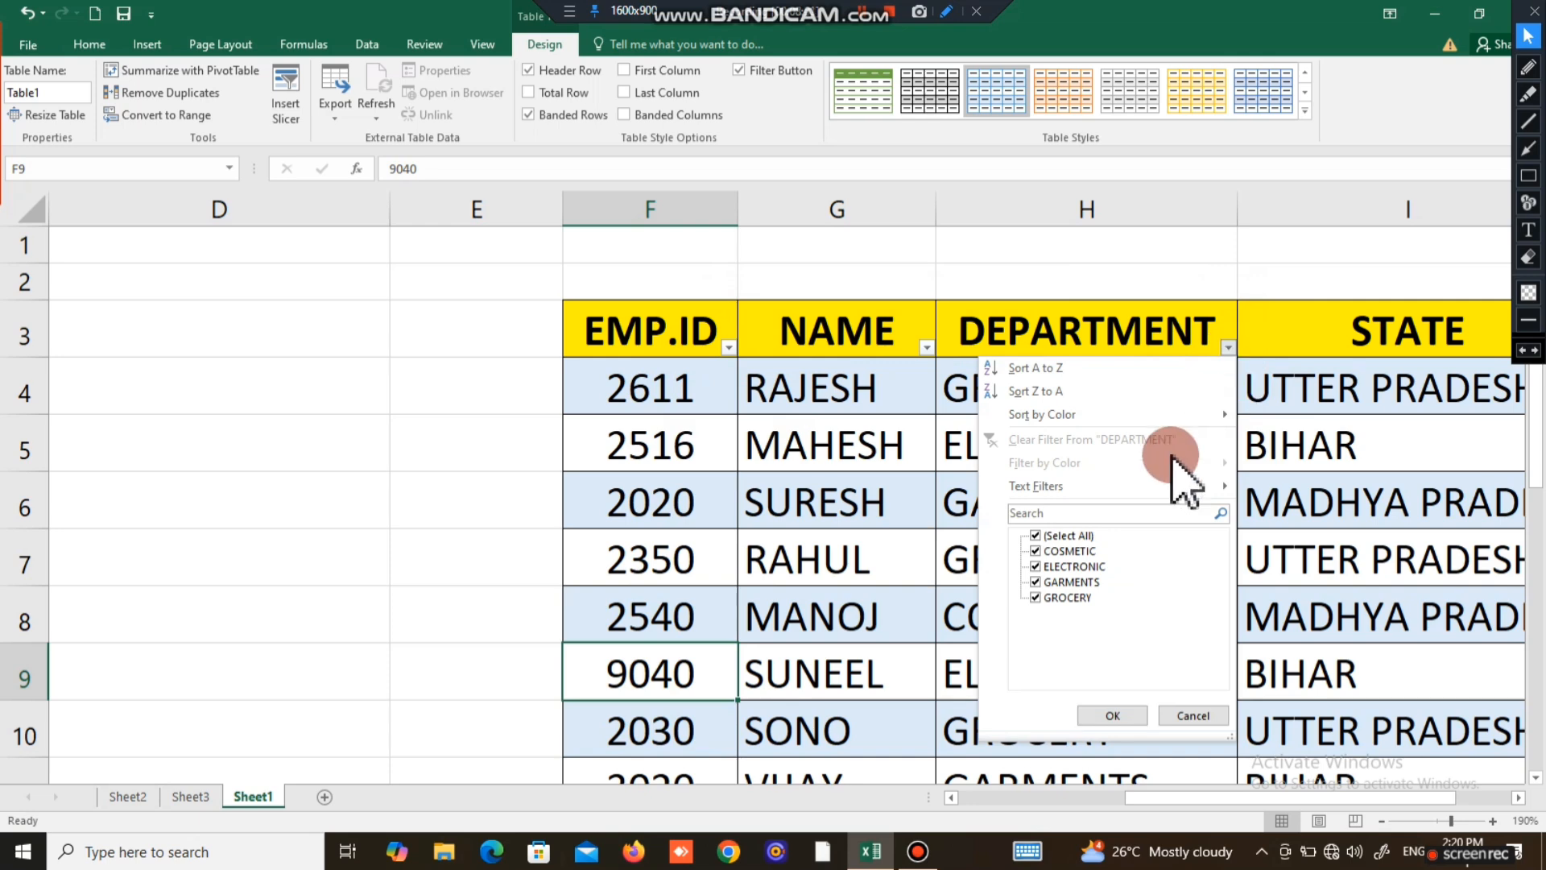
{"action": "left_click", "coordinate": [1068, 535]}
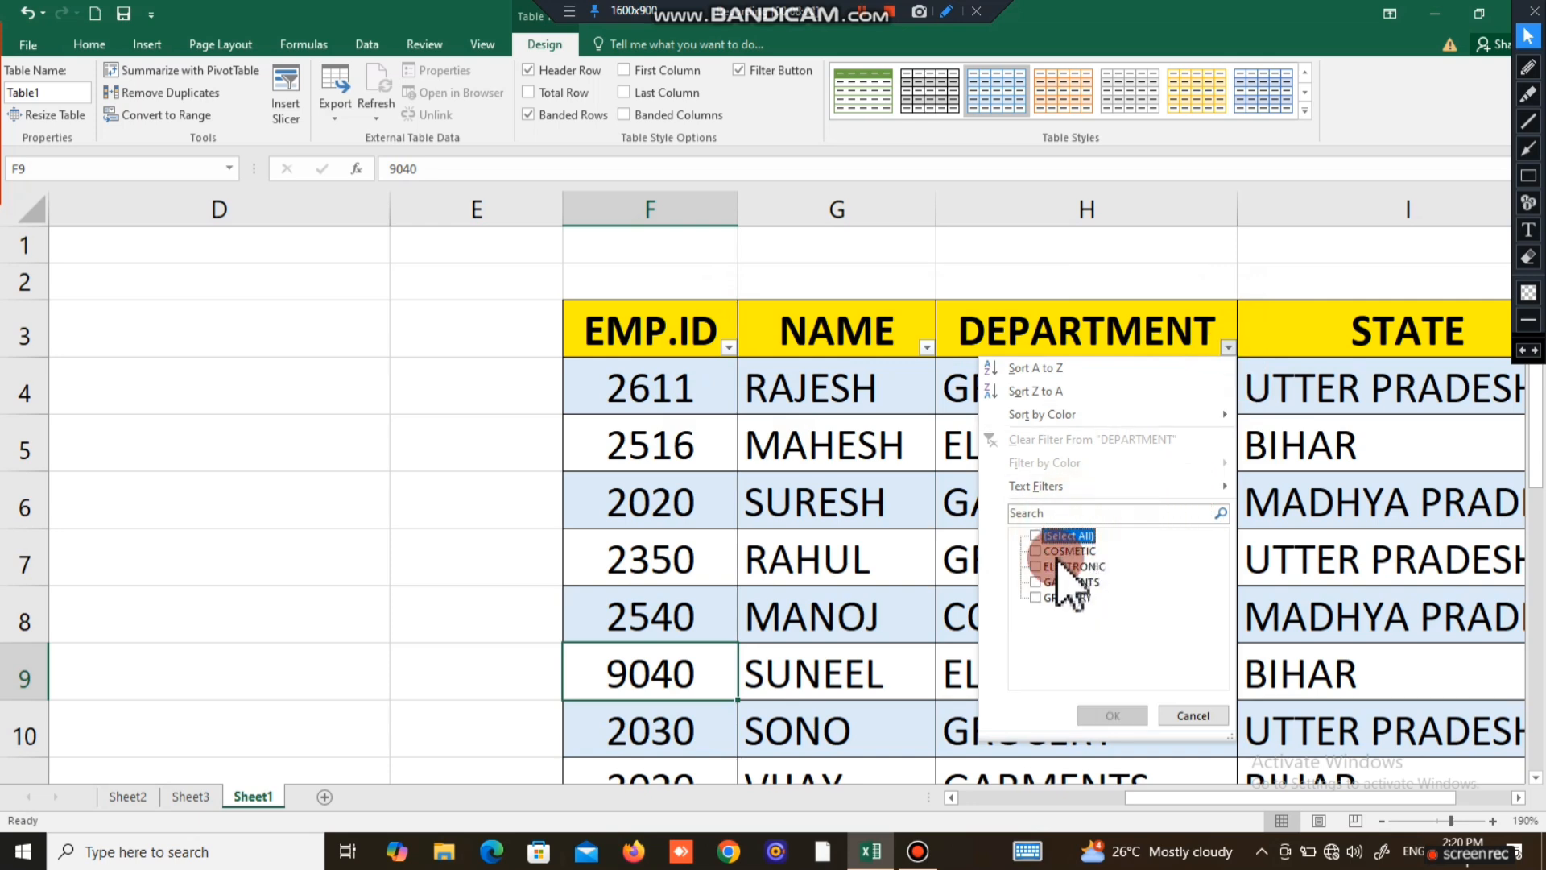
{"action": "left_click", "coordinate": [1047, 538]}
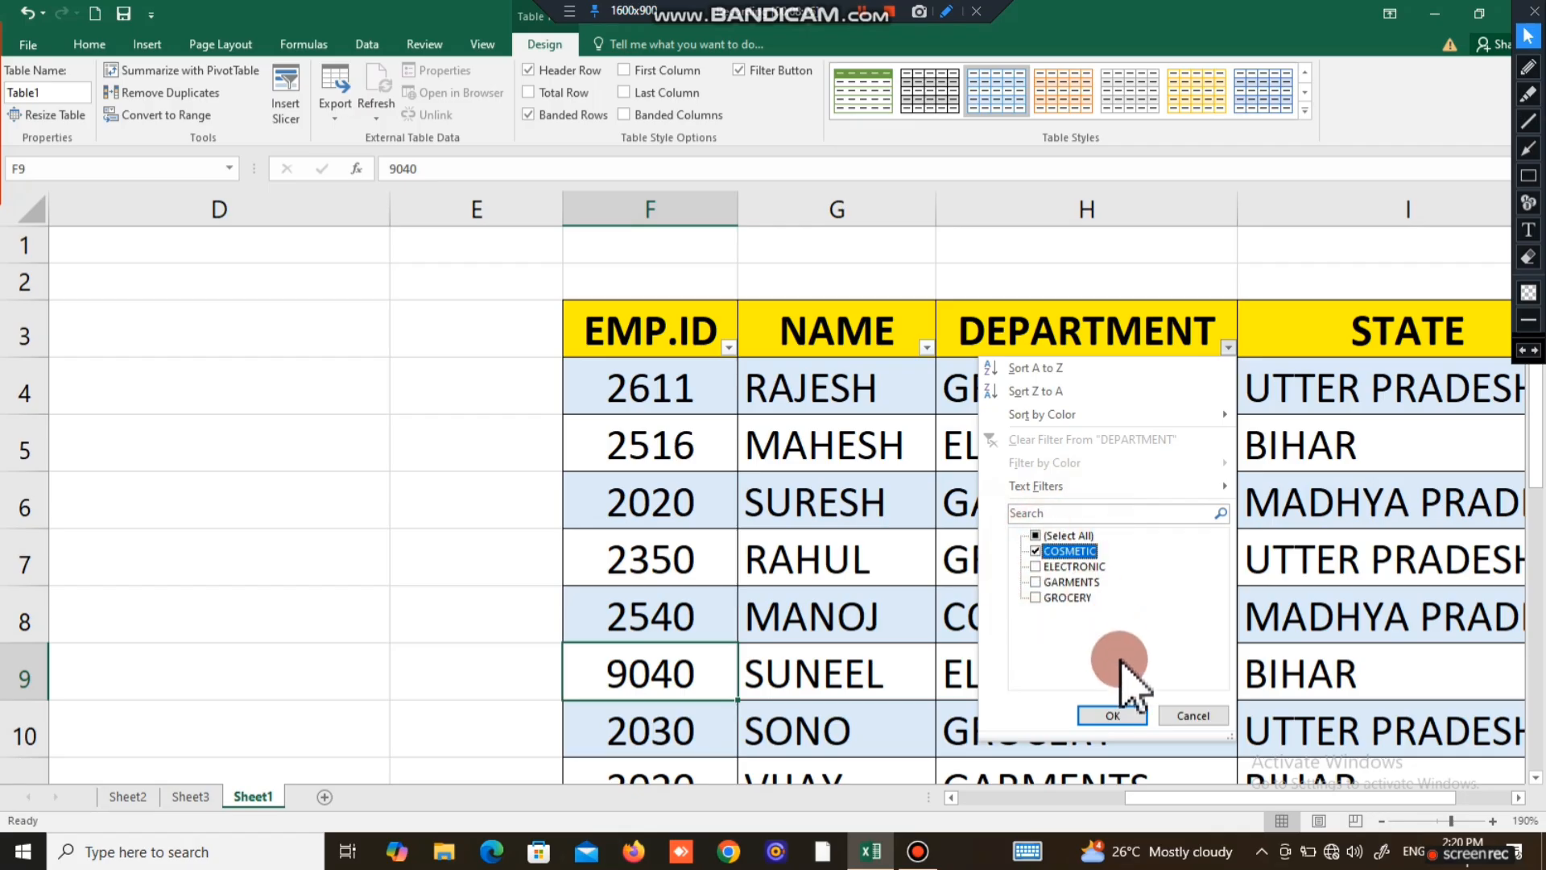
{"action": "left_click", "coordinate": [1109, 714]}
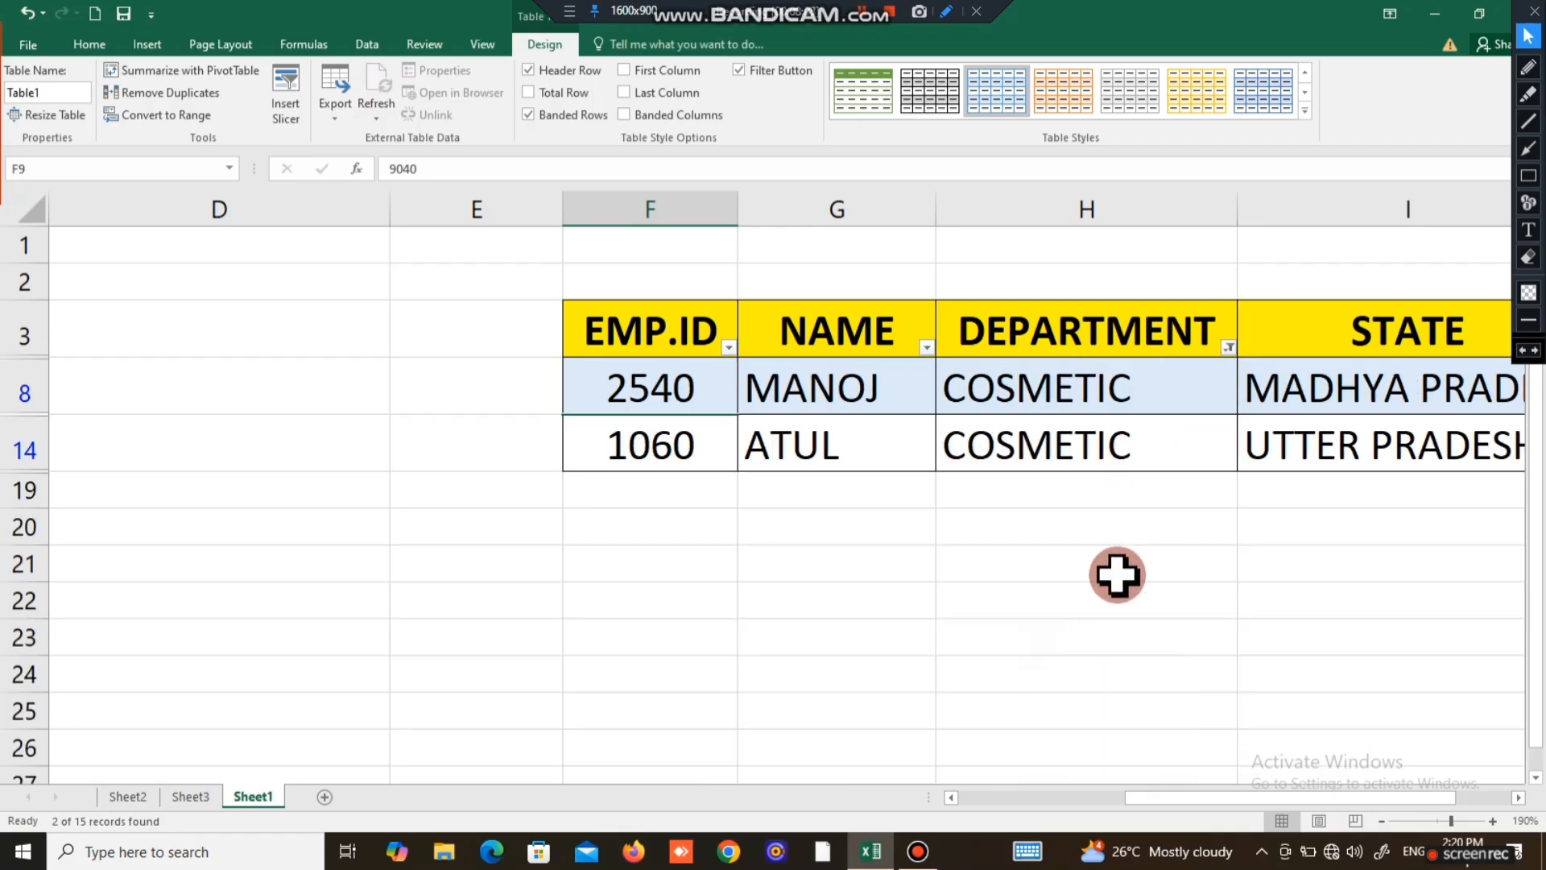
{"action": "left_click_drag", "start_coordinate": [1176, 797], "coordinate": [1368, 793]}
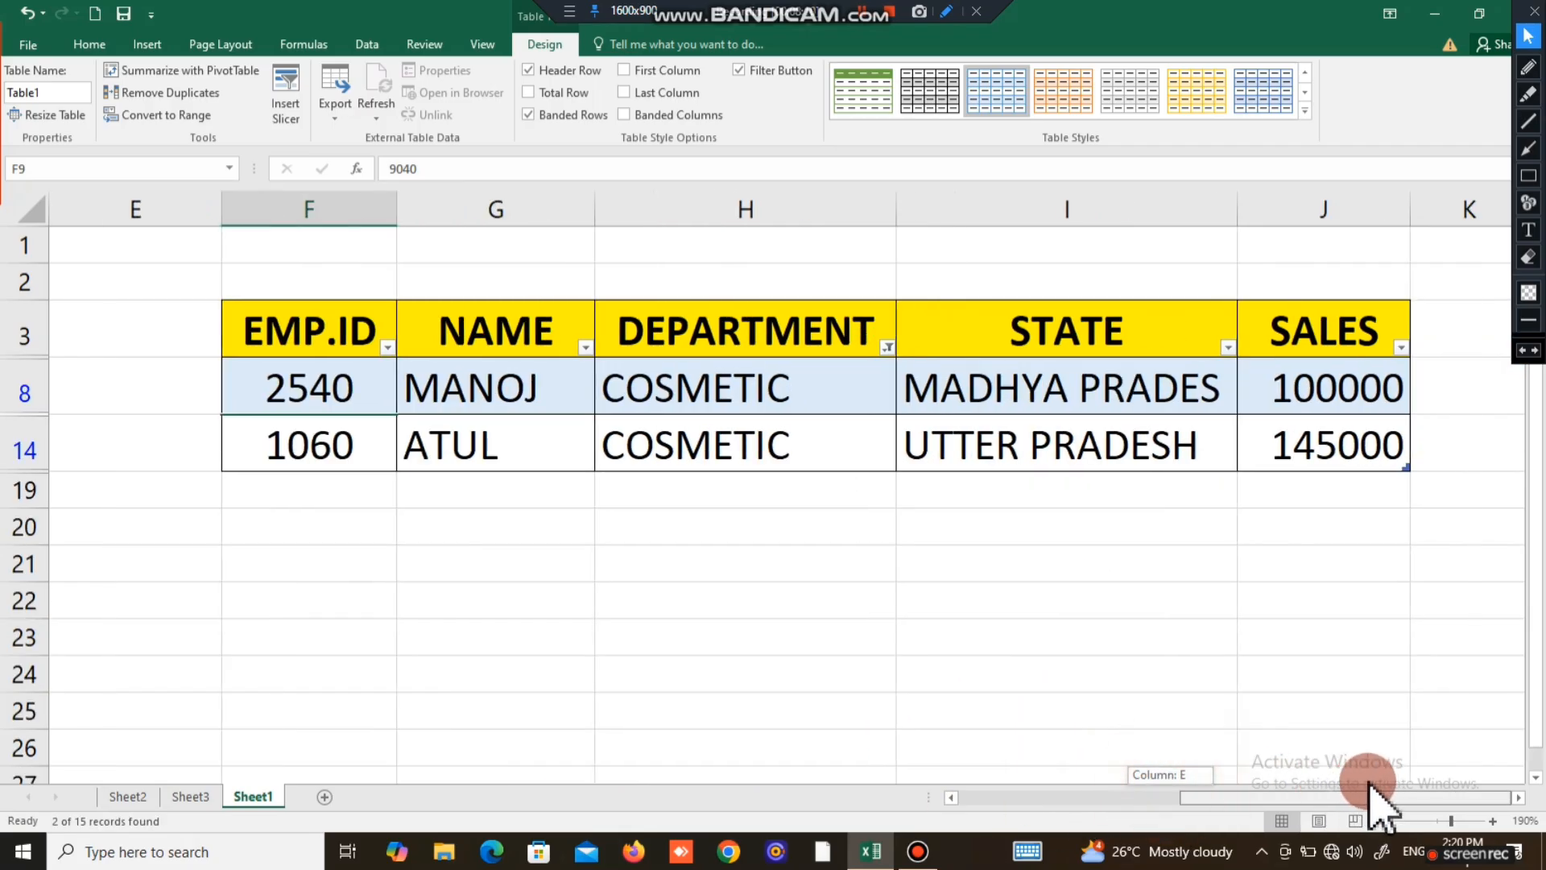
Change the DEPARTMENT filter to ELECTRONIC only and select the department cells of the filtered rows.
{"action": "left_click", "coordinate": [886, 348]}
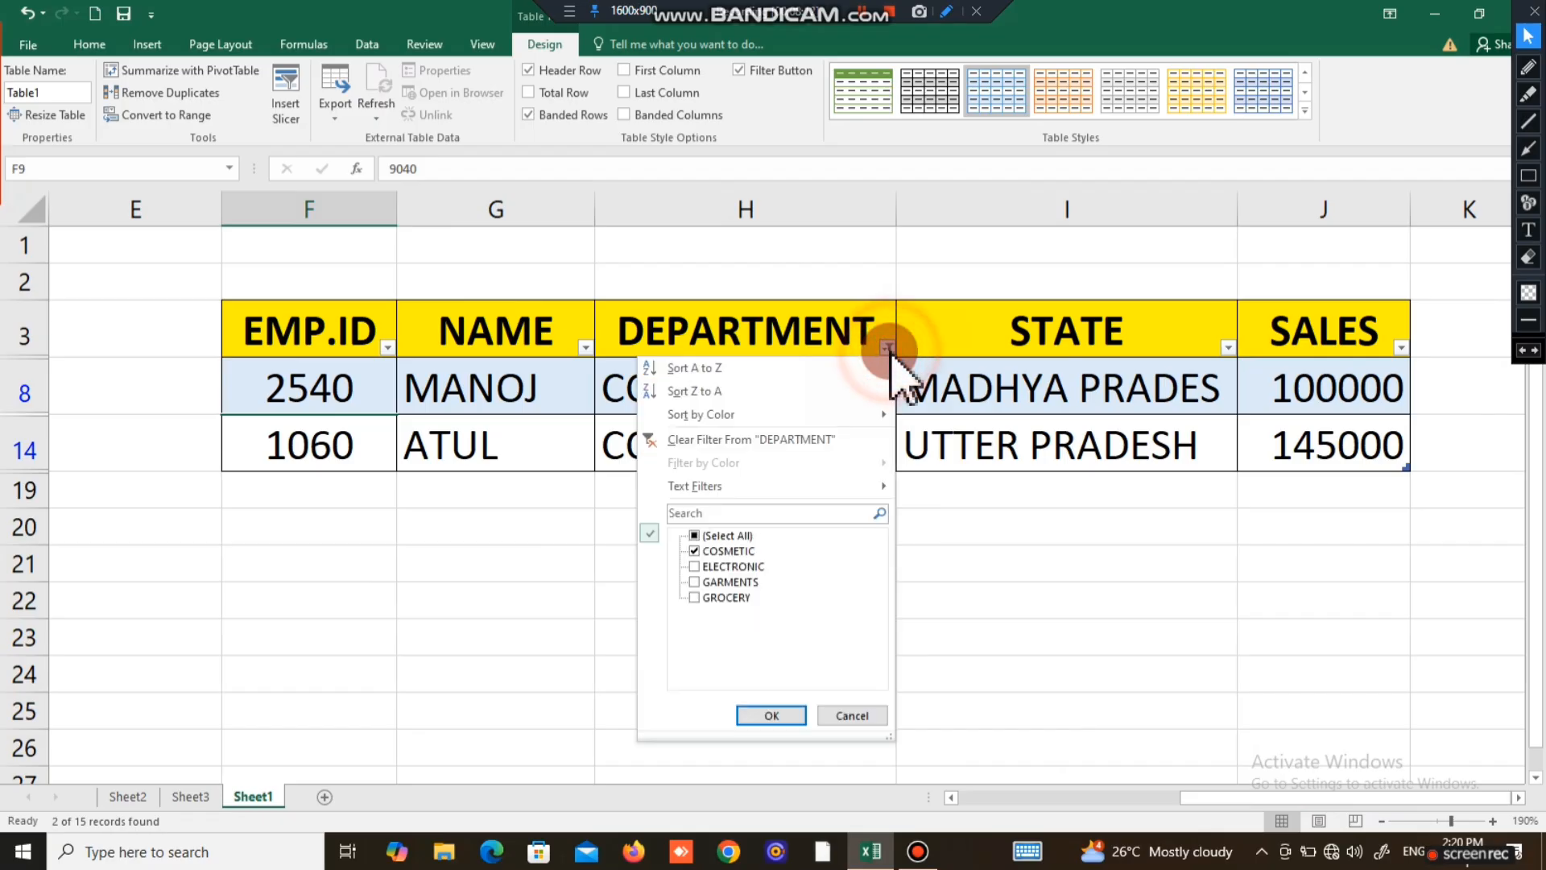
{"action": "left_click", "coordinate": [694, 550]}
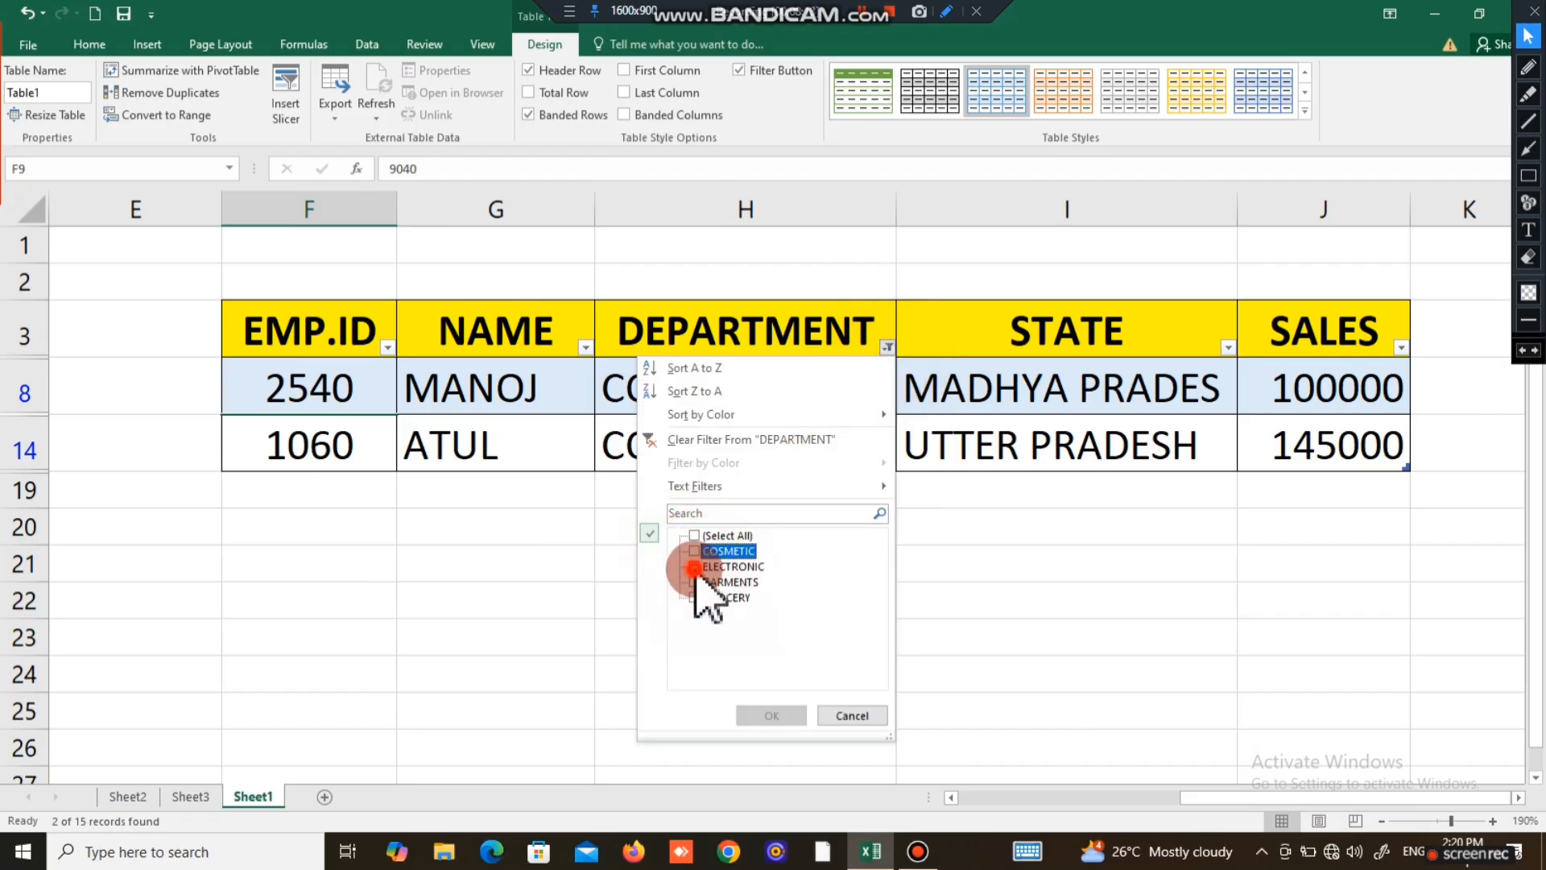
{"action": "left_click", "coordinate": [695, 567]}
{"action": "left_click", "coordinate": [764, 715]}
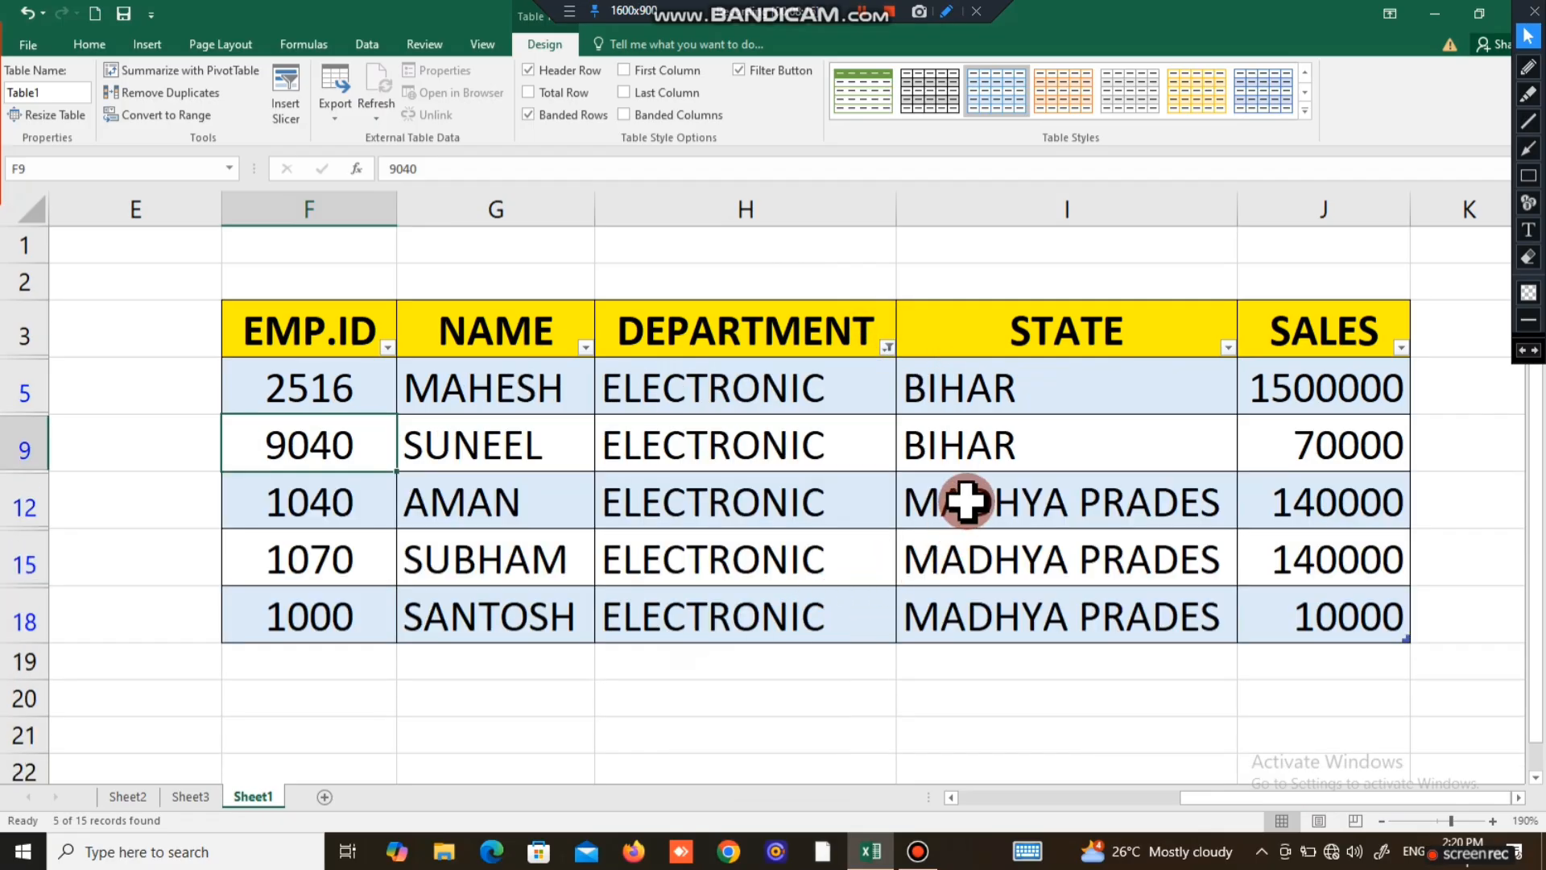
{"action": "left_click", "coordinate": [759, 385]}
{"action": "left_click_drag", "start_coordinate": [759, 385], "coordinate": [752, 628]}
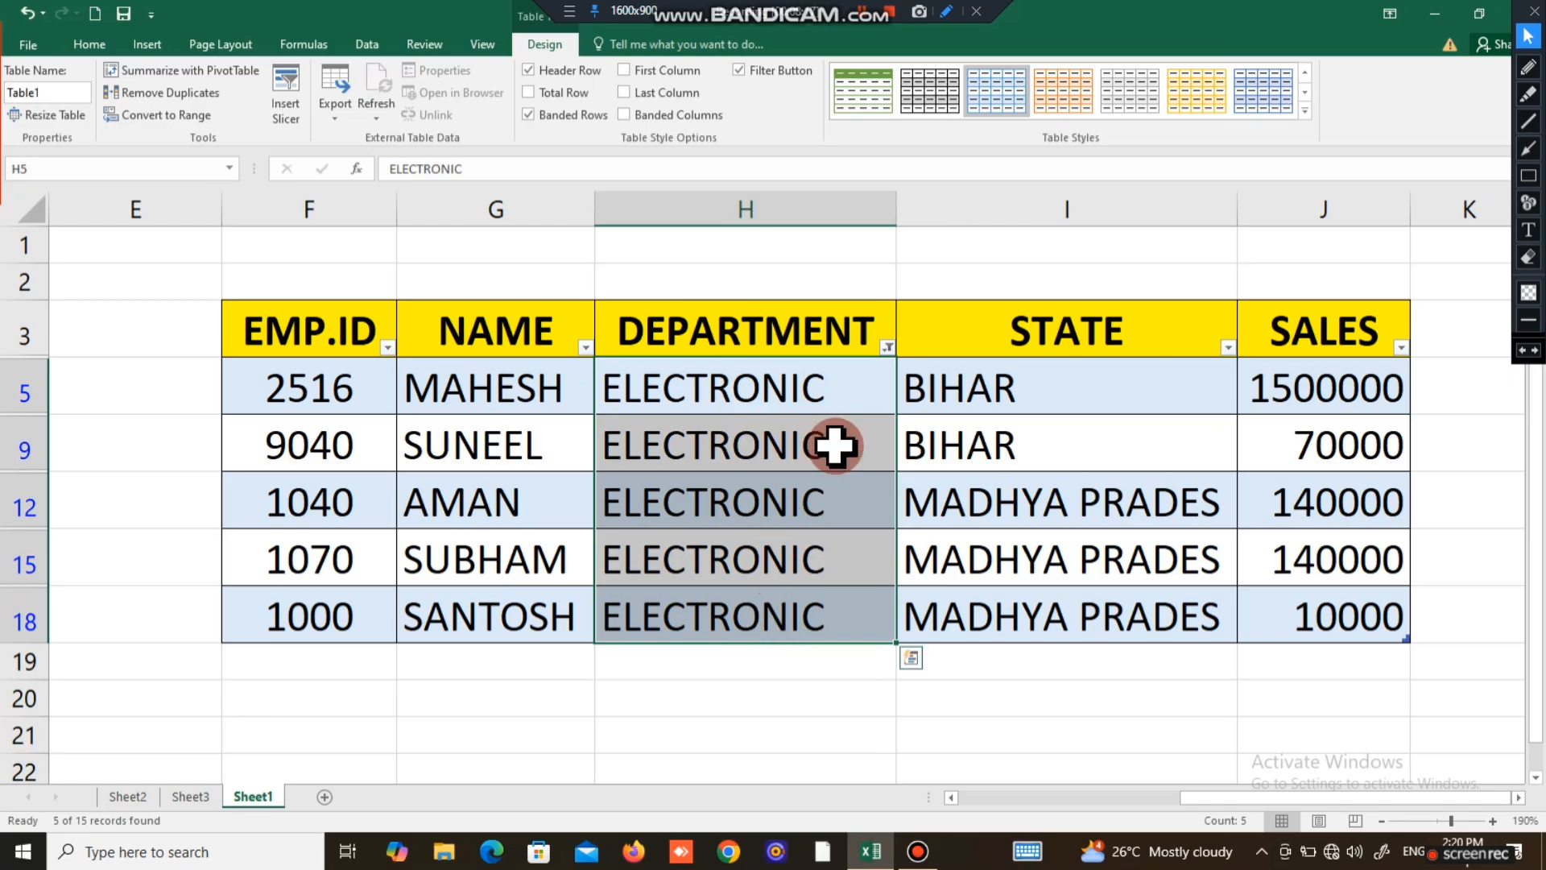
Reselect all departments in the DEPARTMENT filter so every row of the table is shown.
{"action": "left_click", "coordinate": [888, 348]}
{"action": "left_click", "coordinate": [695, 535]}
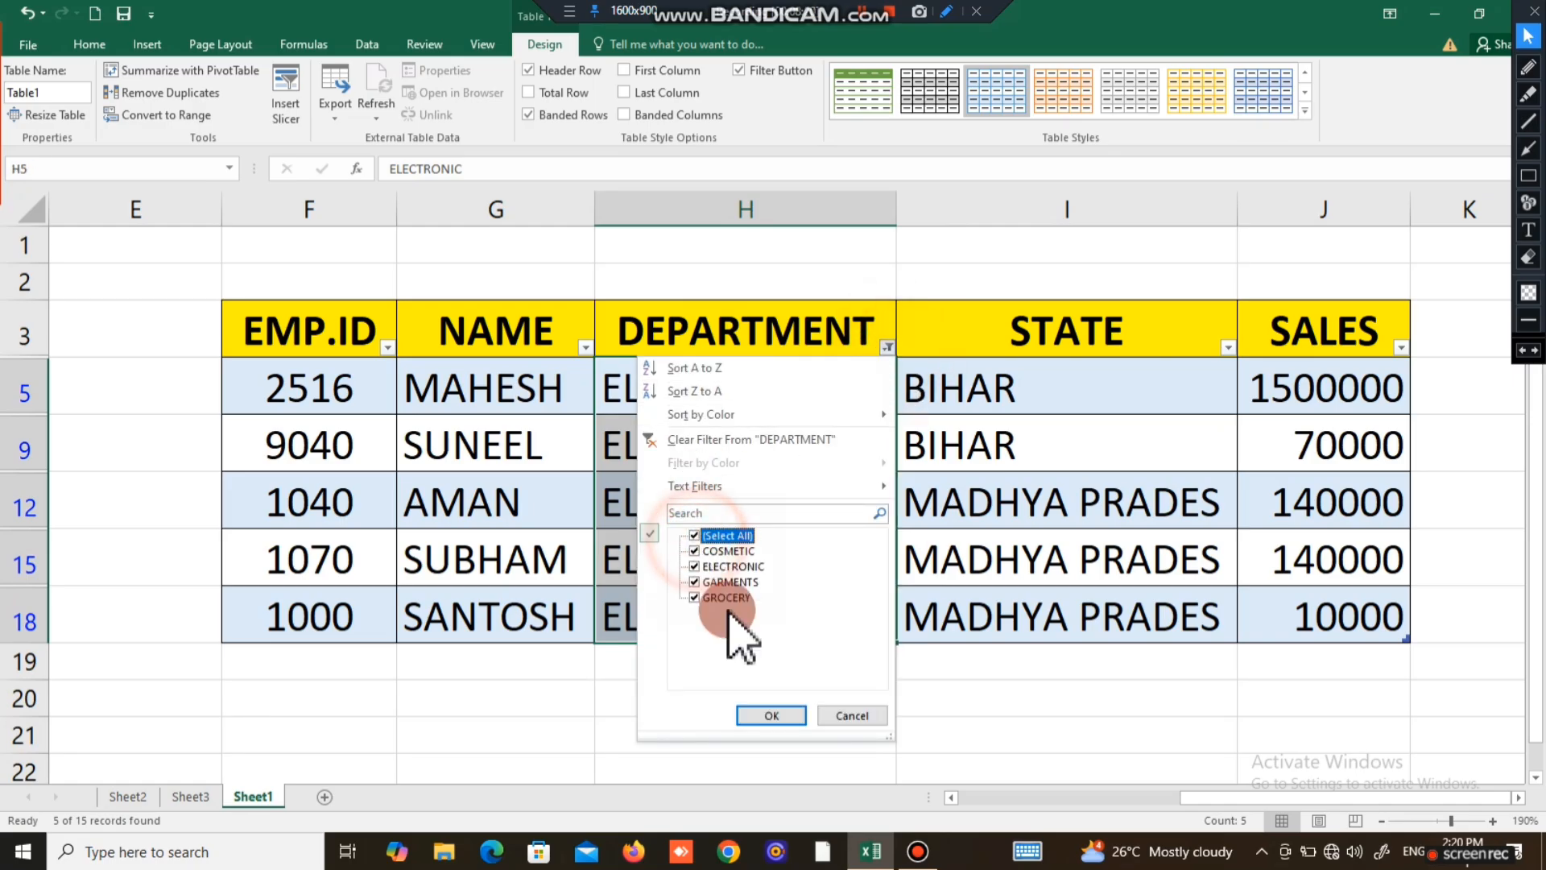
{"action": "left_click", "coordinate": [765, 714]}
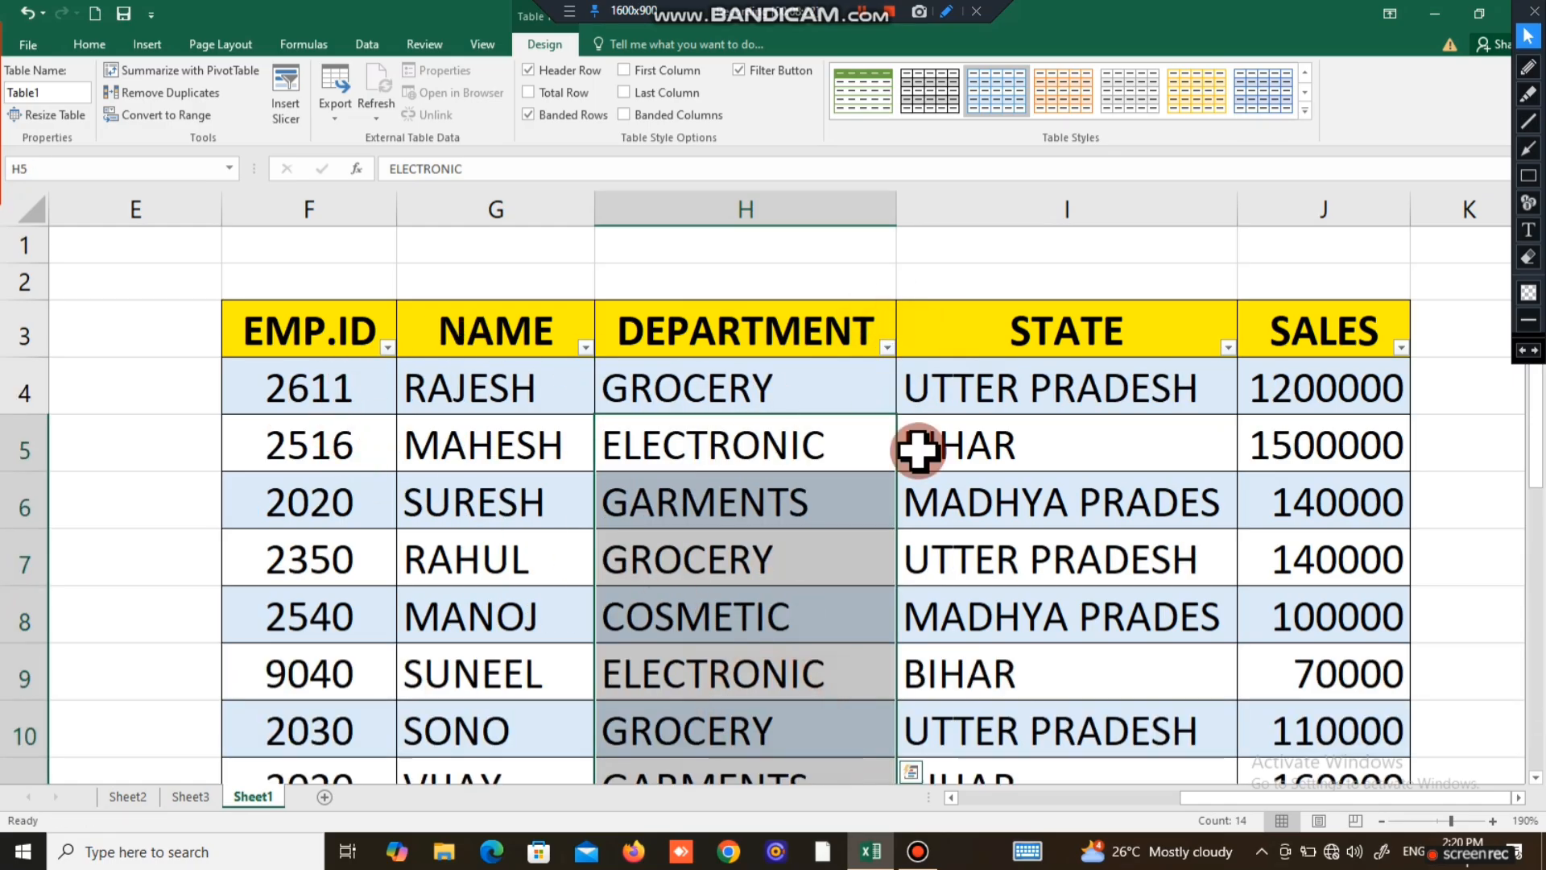
Filter the NAME column to only the employee listed in row 4, and restore all names in the filter.
{"action": "left_click", "coordinate": [586, 348]}
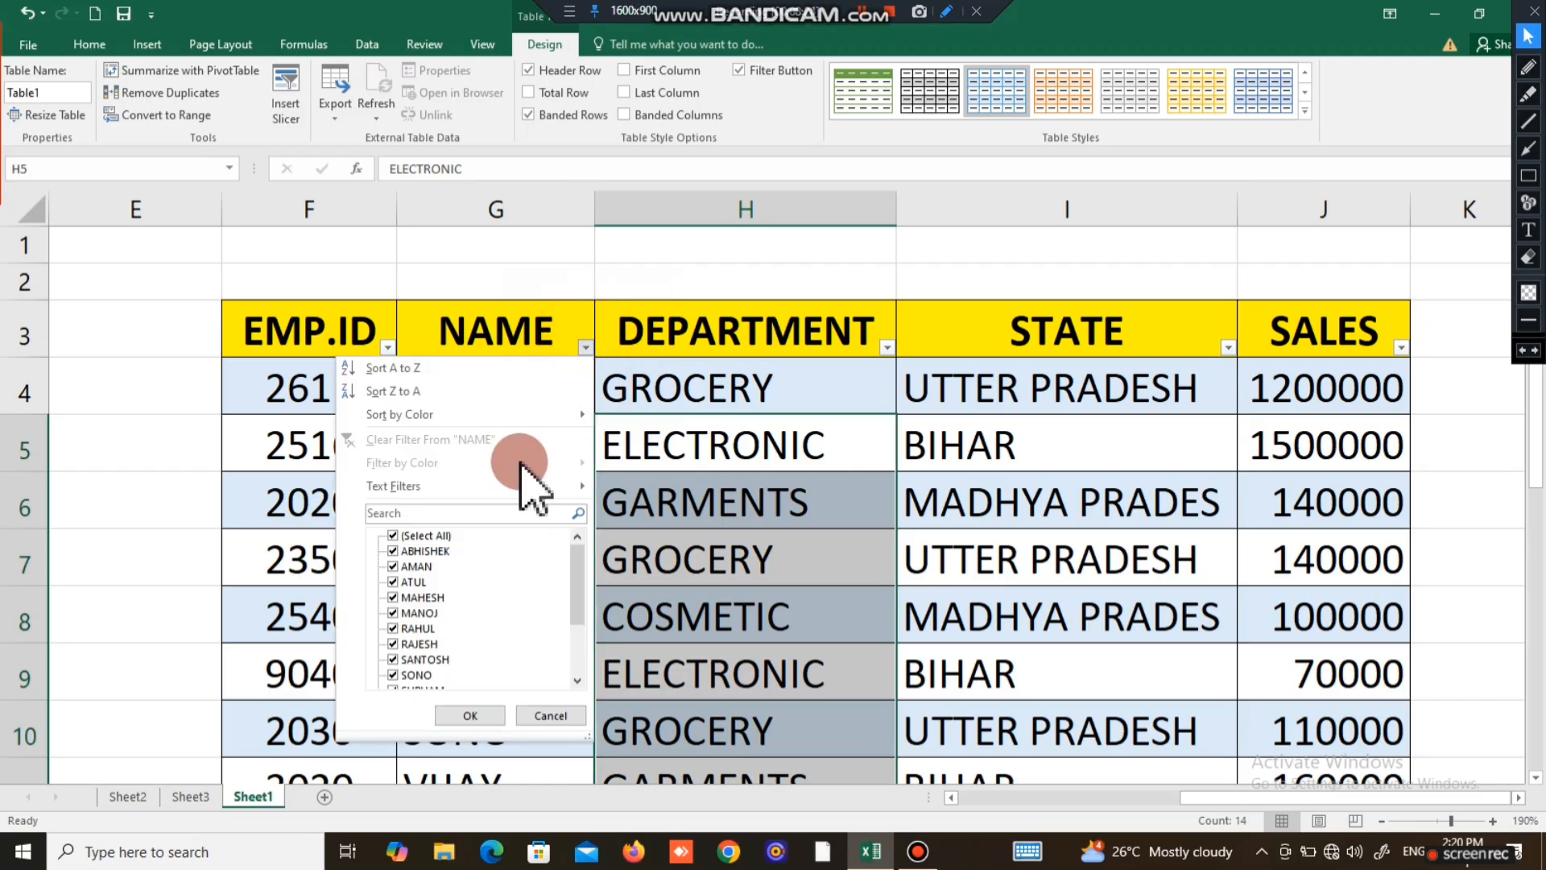
{"action": "left_click", "coordinate": [392, 536]}
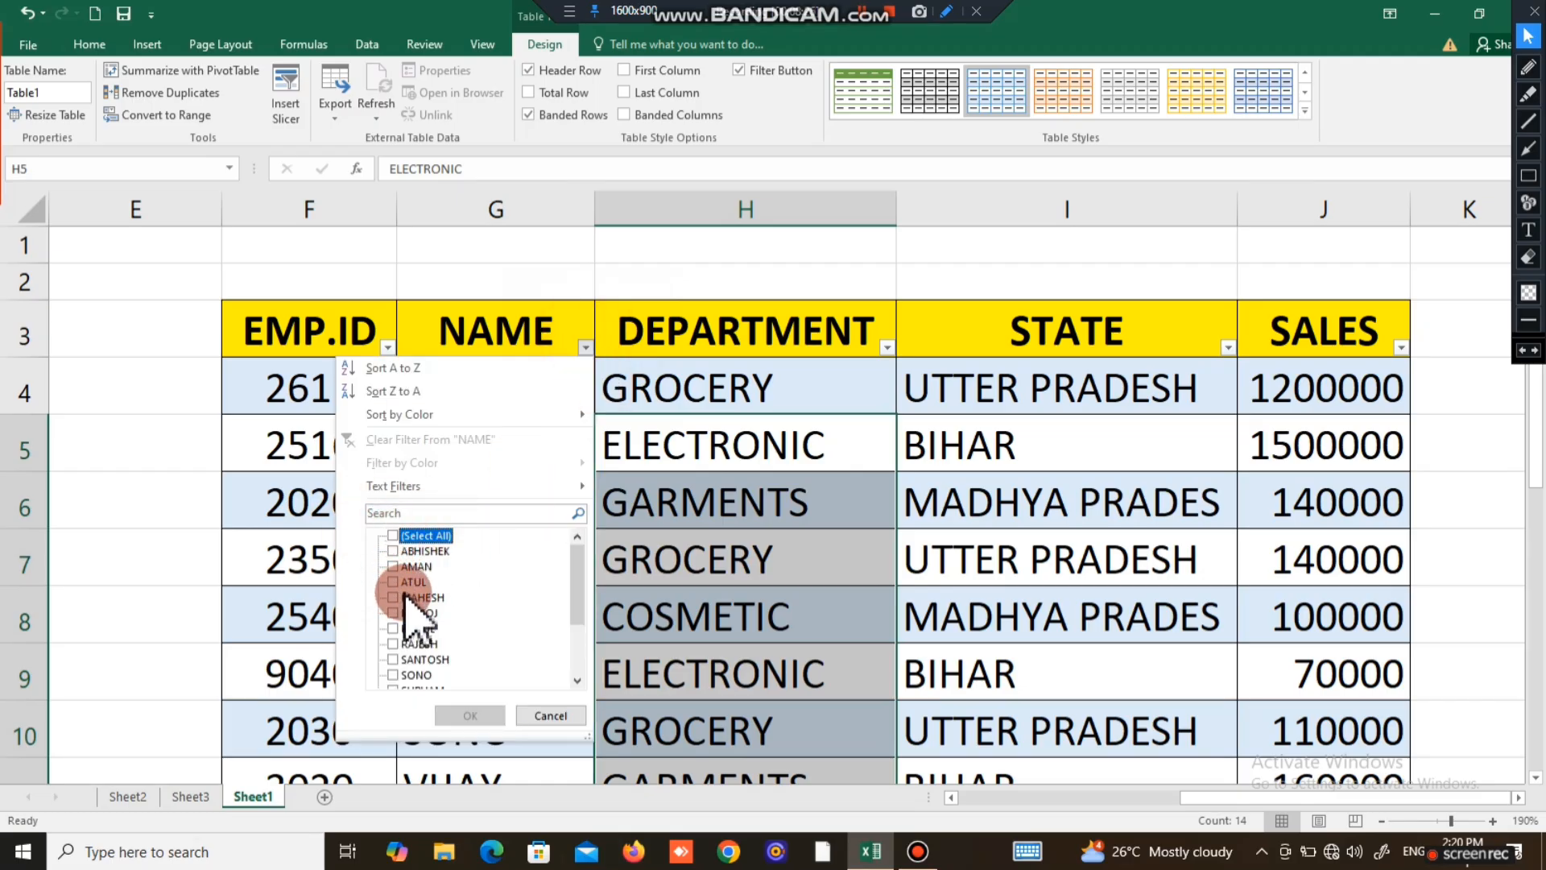
{"action": "left_click", "coordinate": [417, 643]}
{"action": "left_click", "coordinate": [478, 710]}
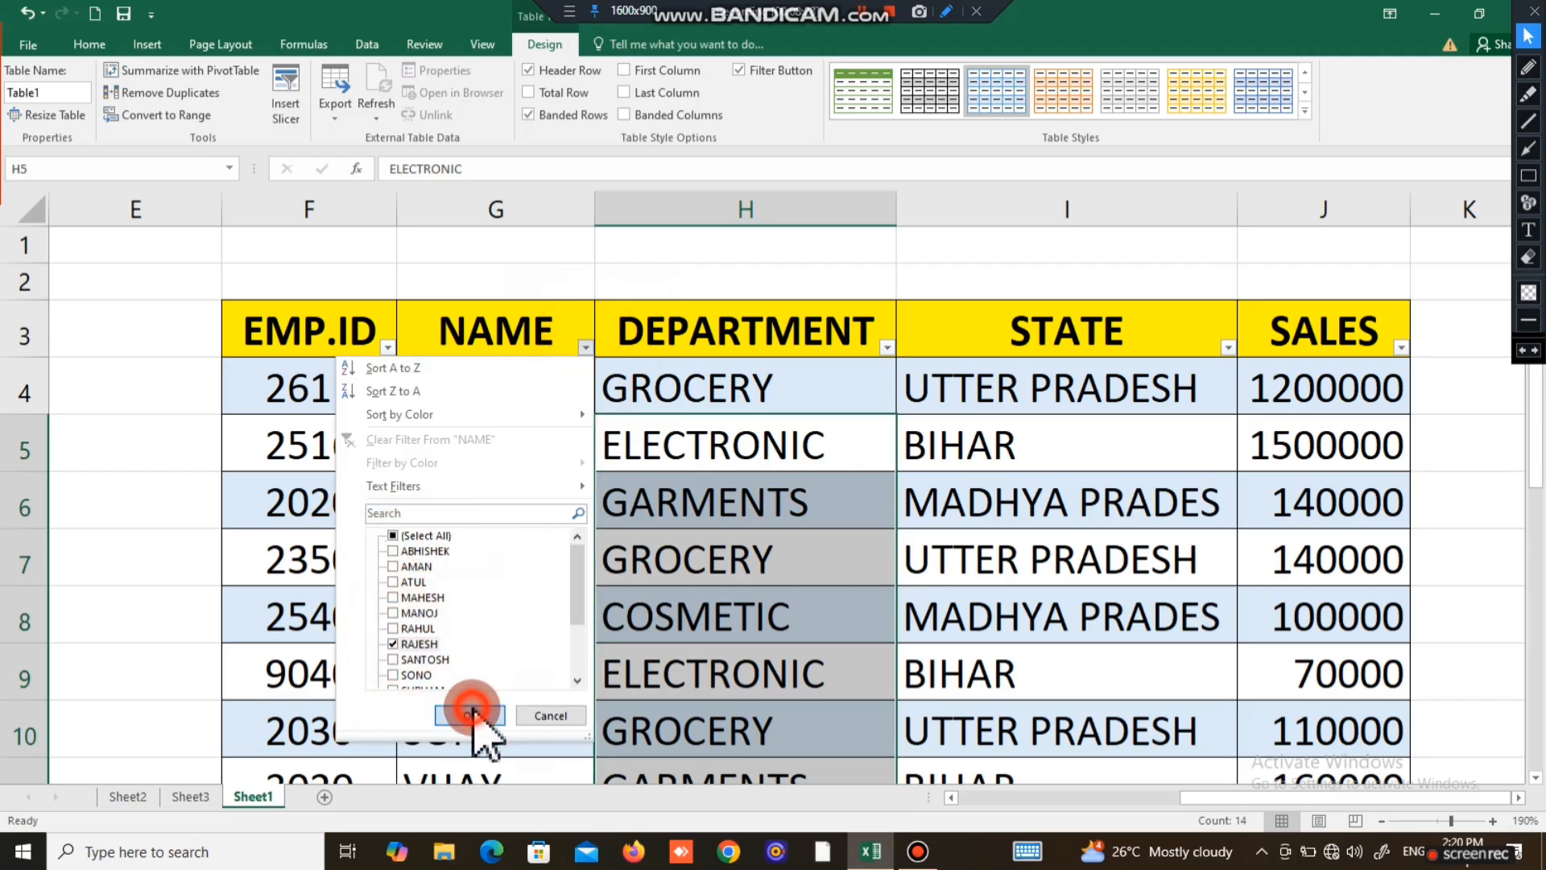
{"action": "left_click", "coordinate": [587, 348]}
{"action": "left_click", "coordinate": [395, 536]}
{"action": "left_click", "coordinate": [467, 715]}
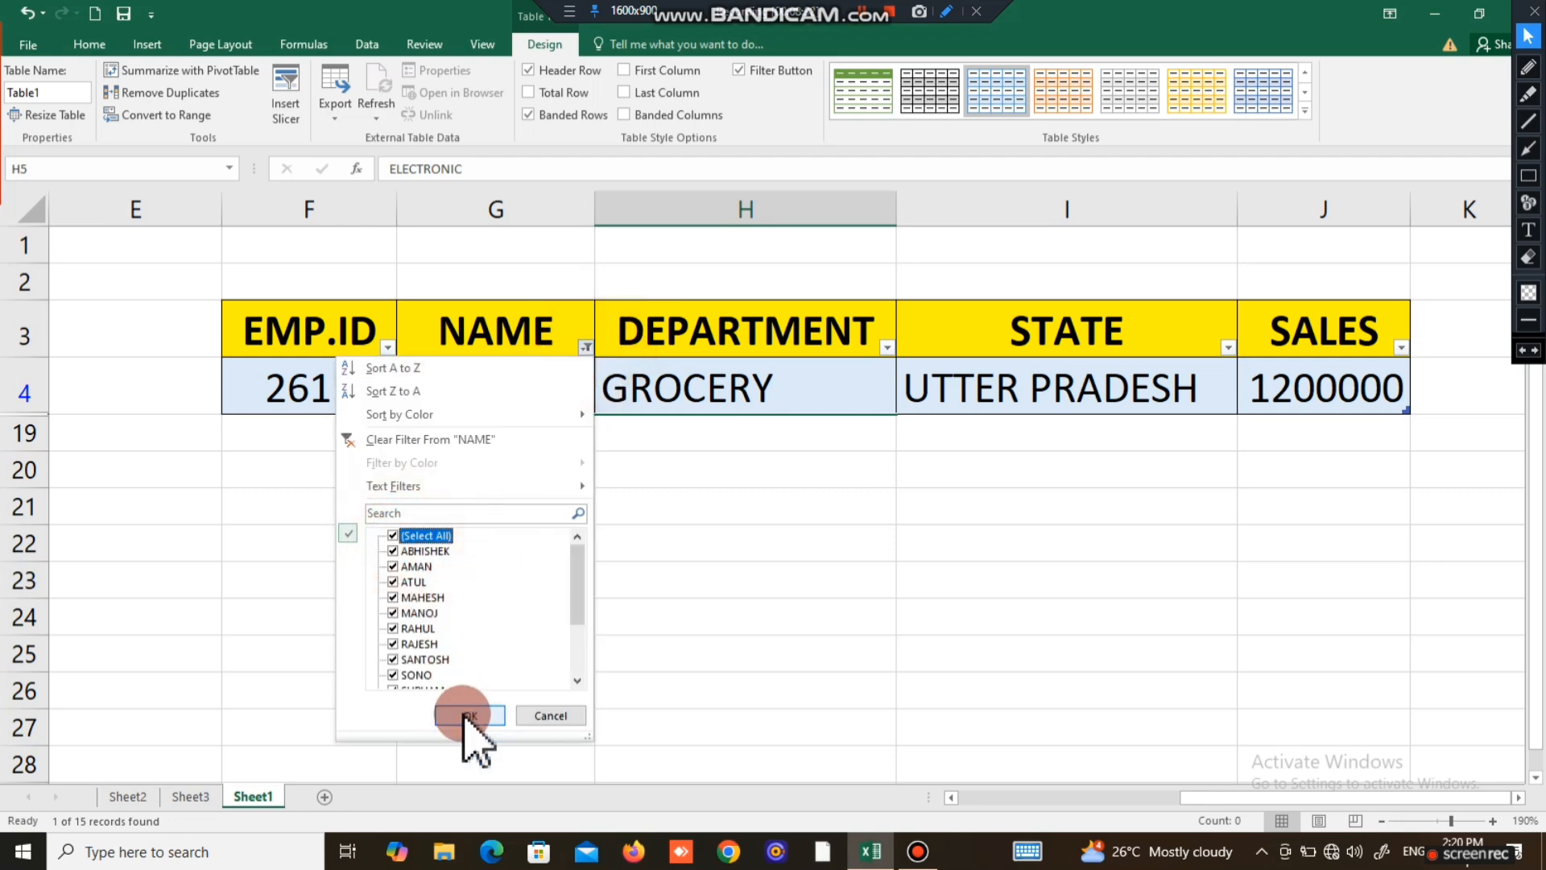
Sort the employee sales table by the NAME column from A to Z.
{"action": "left_click", "coordinate": [585, 348]}
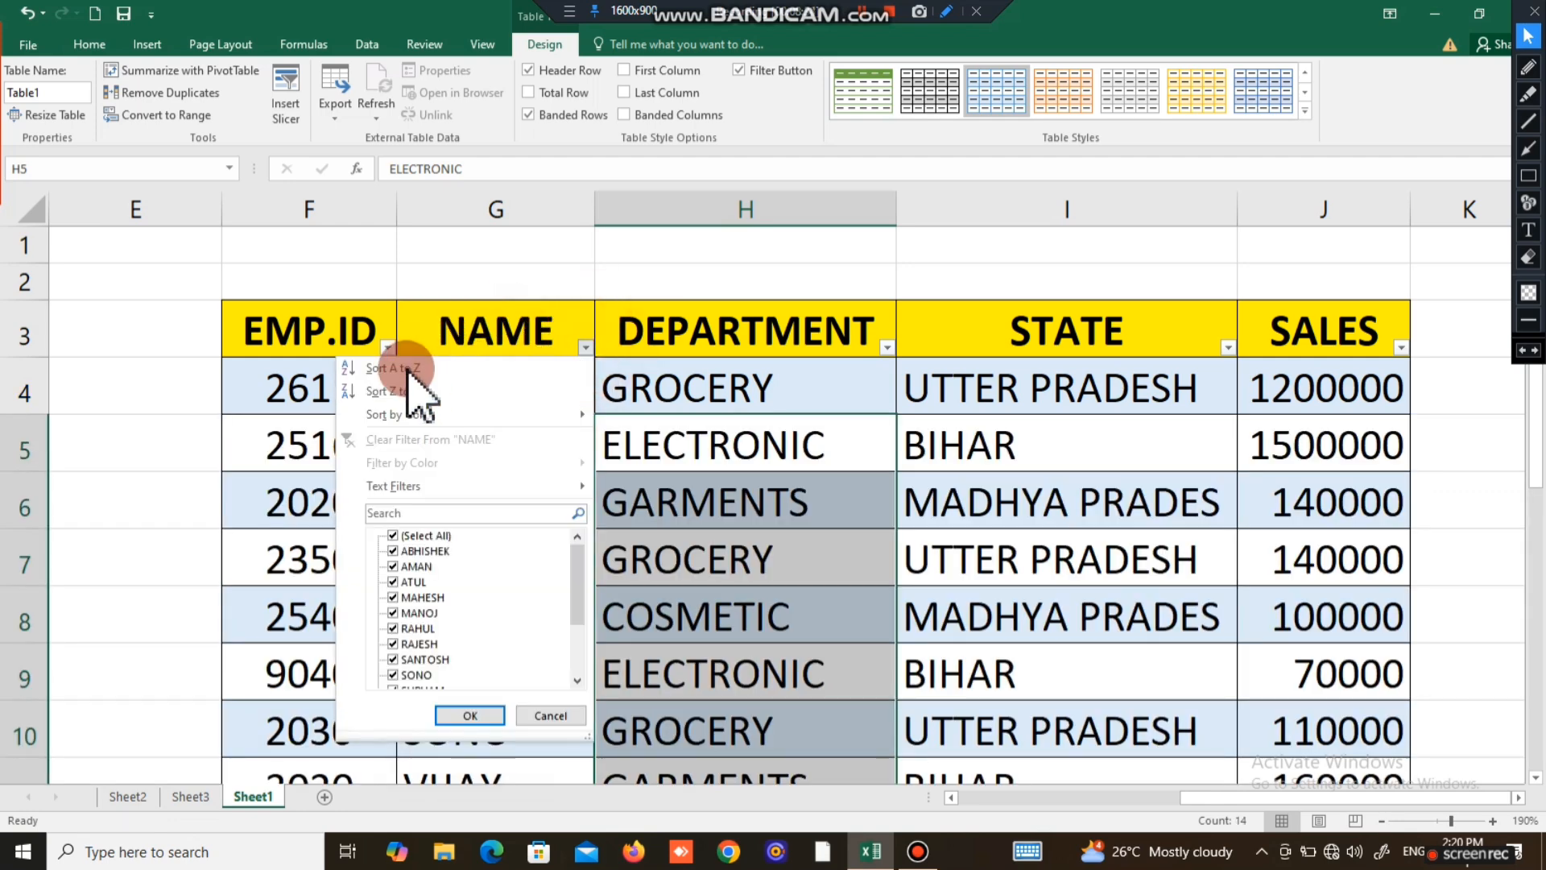
{"action": "left_click", "coordinate": [785, 395]}
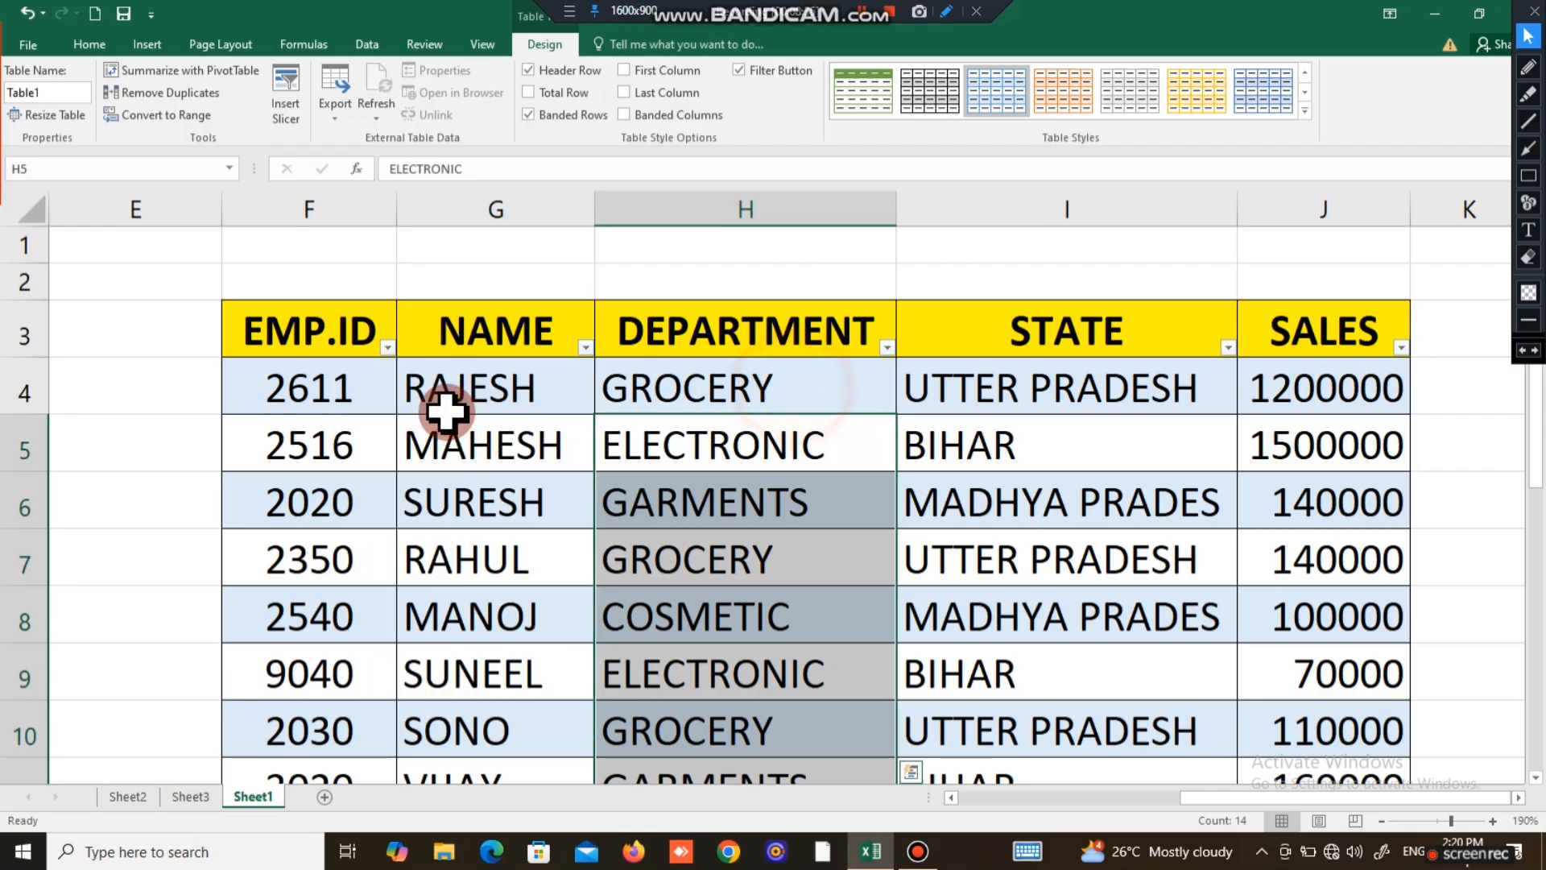
{"action": "left_click_drag", "start_coordinate": [445, 411], "coordinate": [570, 359]}
{"action": "scroll", "coordinate": [570, 335], "scroll_direction": "up", "scroll_amount": 2}
{"action": "left_click", "coordinate": [585, 347]}
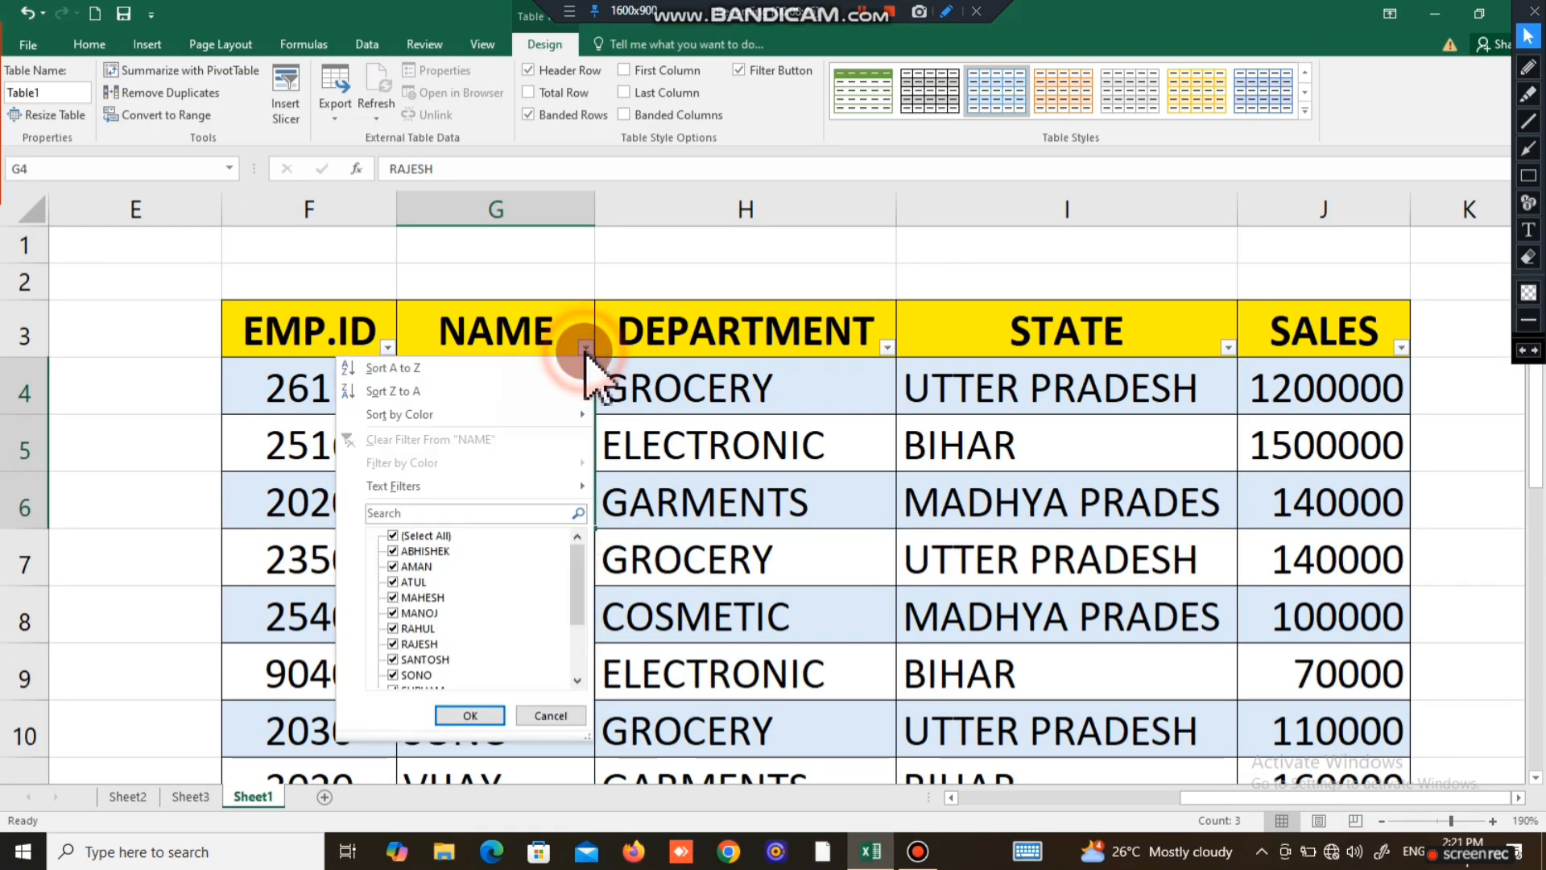
{"action": "left_click", "coordinate": [453, 372]}
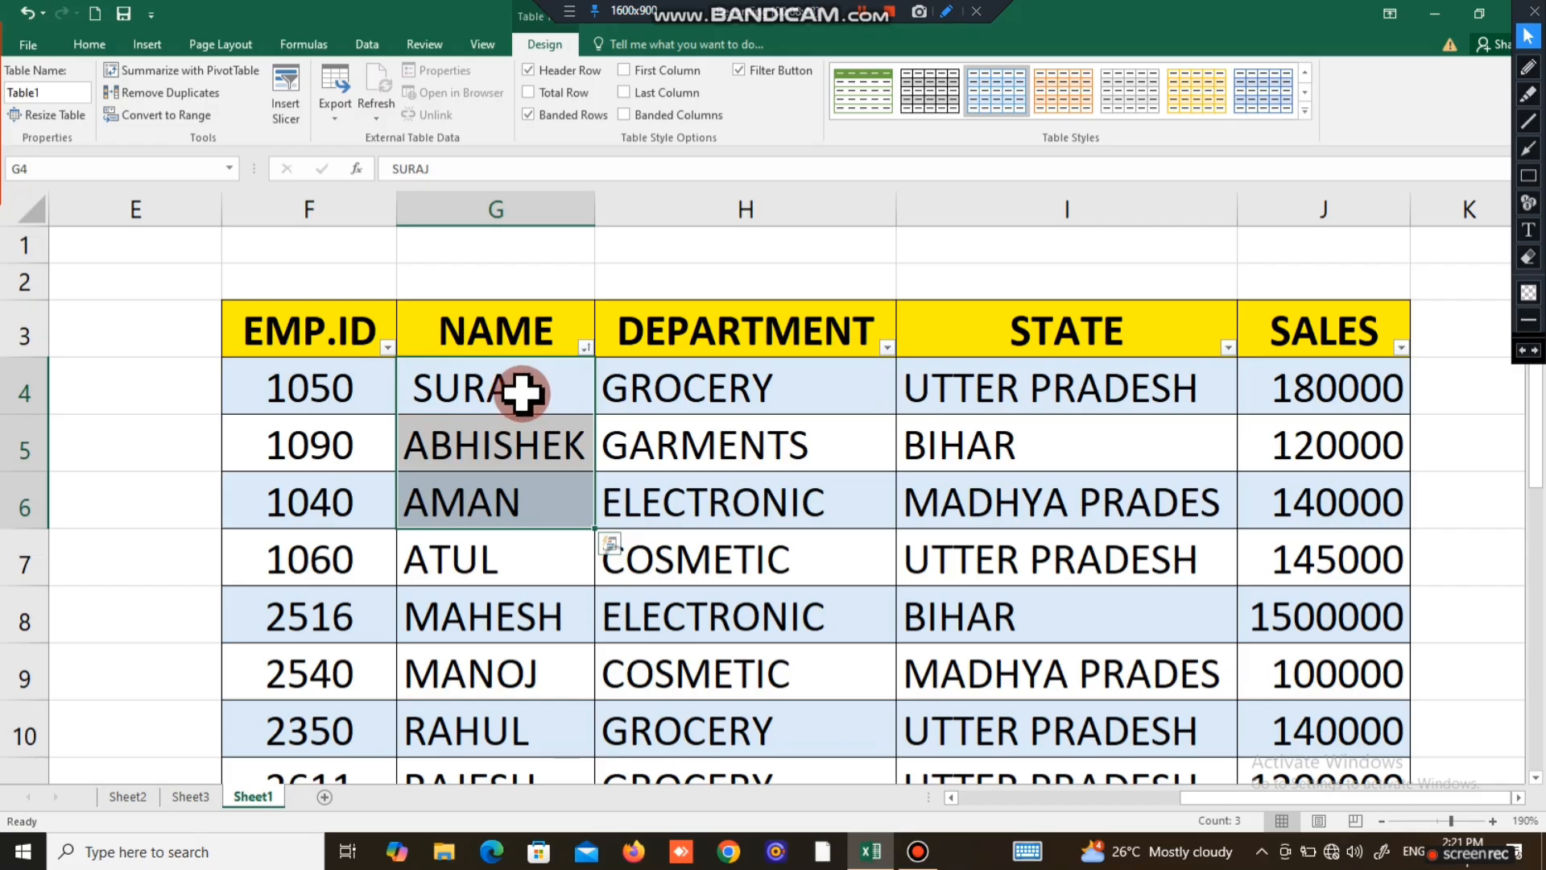
Examine the alphabetical order of the names down the whole NAME column.
{"action": "left_click_drag", "start_coordinate": [521, 392], "coordinate": [518, 418]}
{"action": "left_click", "coordinate": [580, 346]}
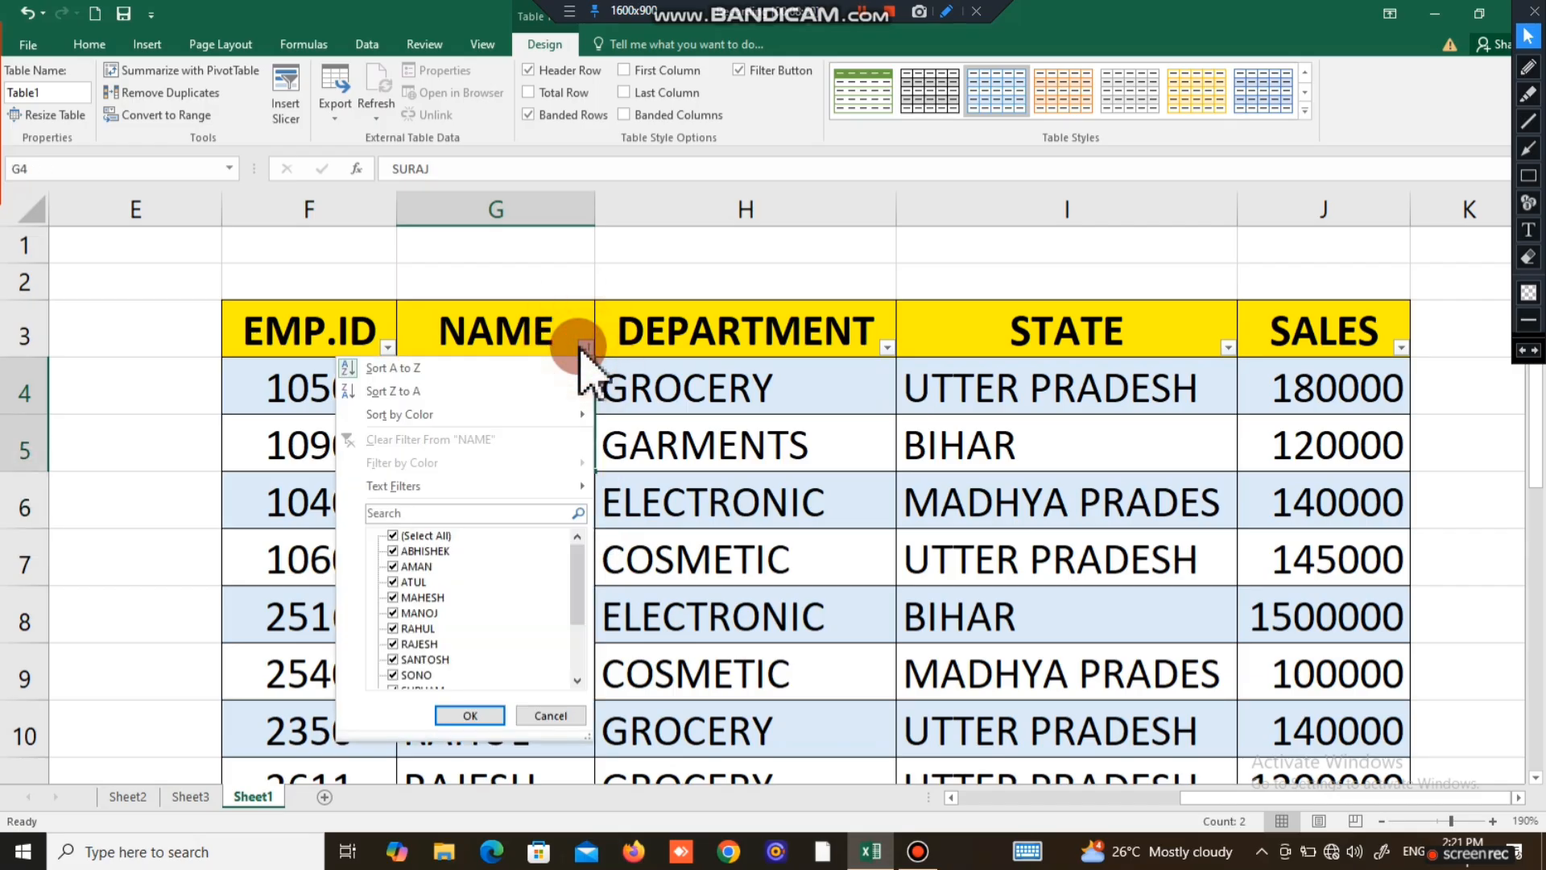
{"action": "left_click", "coordinate": [442, 355]}
{"action": "left_click", "coordinate": [500, 407]}
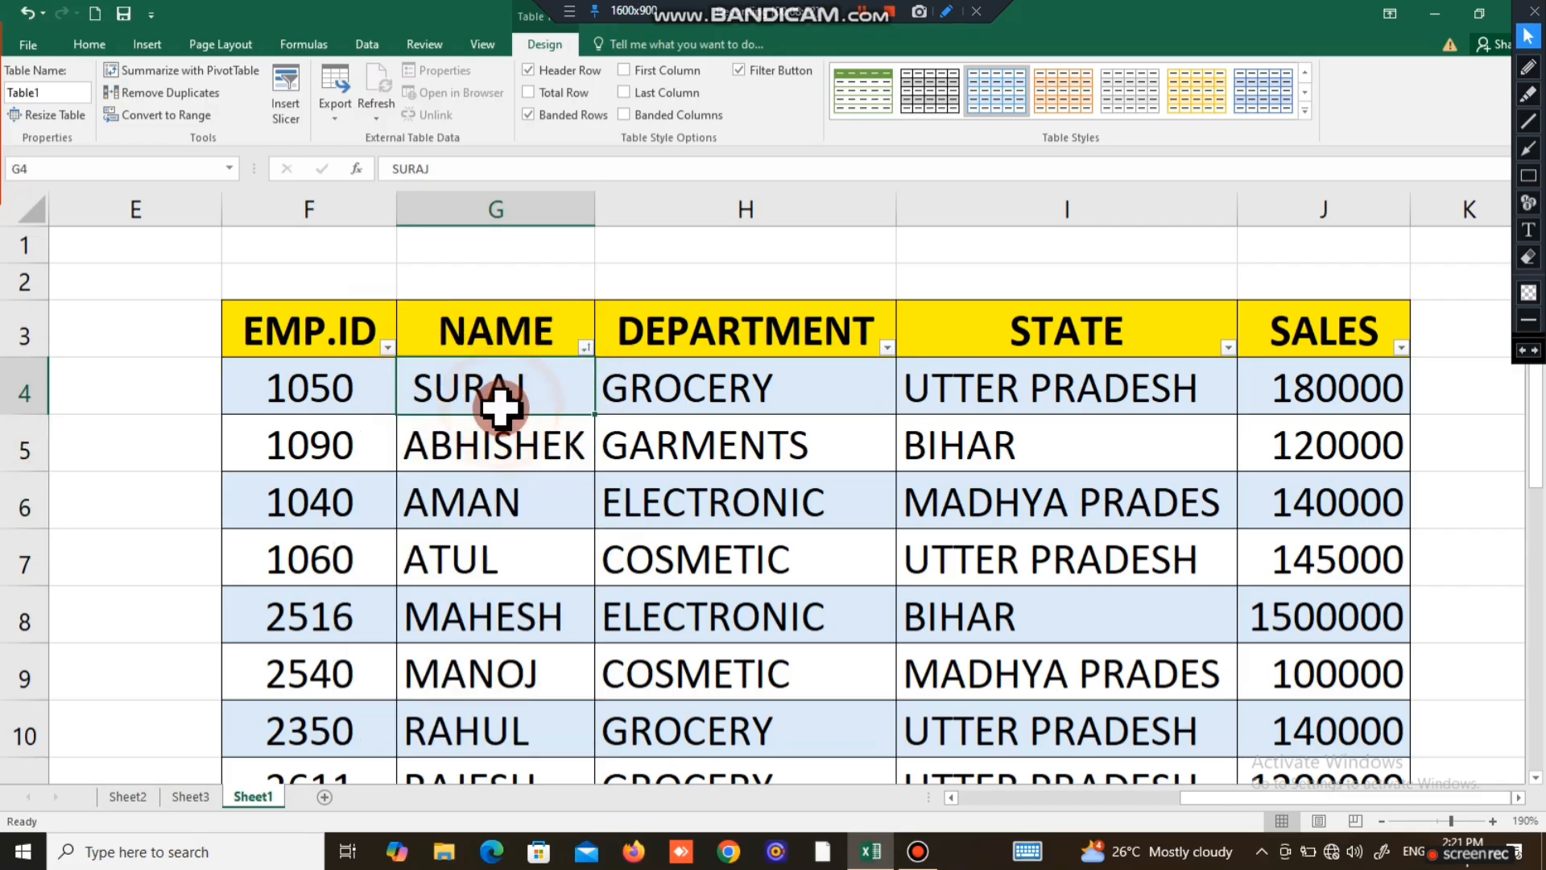
{"action": "left_click", "coordinate": [466, 436]}
{"action": "left_click", "coordinate": [459, 506]}
{"action": "left_click", "coordinate": [459, 596]}
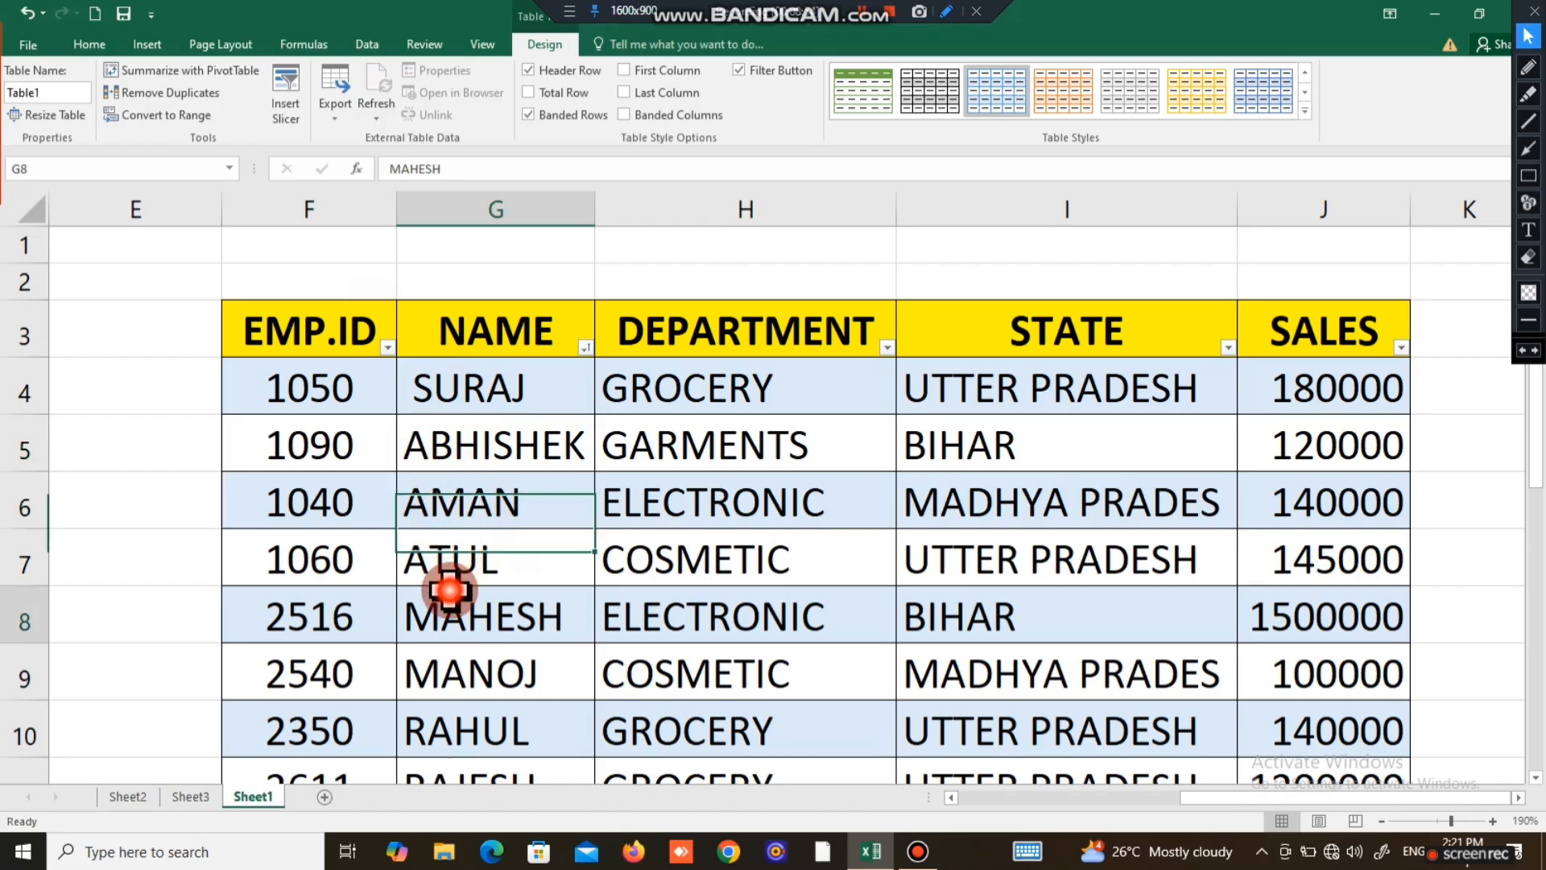
{"action": "scroll", "coordinate": [439, 628], "scroll_direction": "down", "scroll_amount": 2}
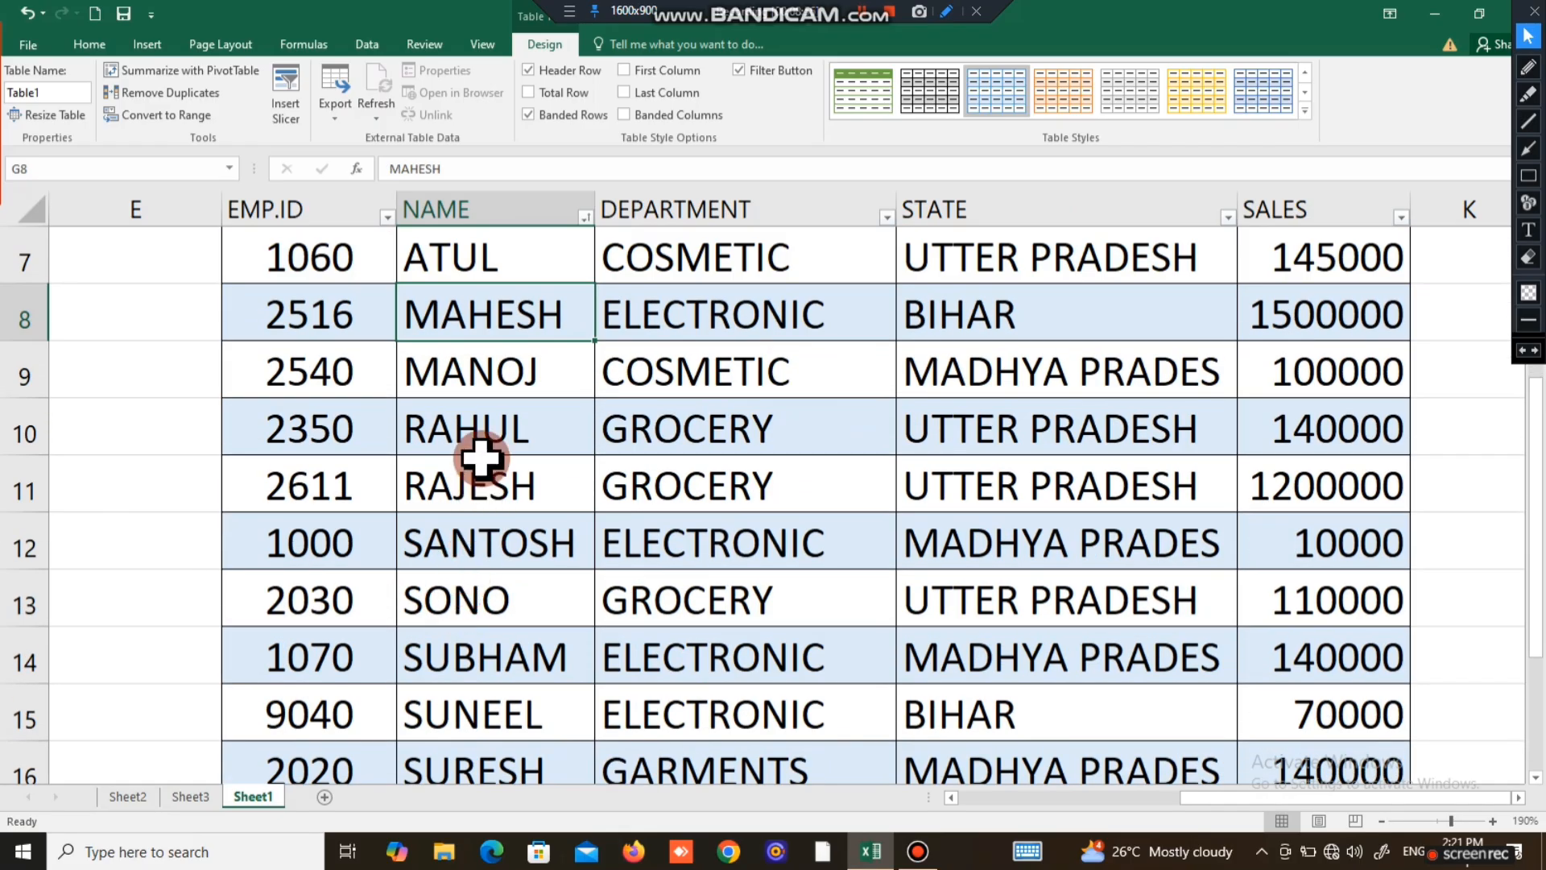
{"action": "scroll", "coordinate": [486, 430], "scroll_direction": "up", "scroll_amount": 2}
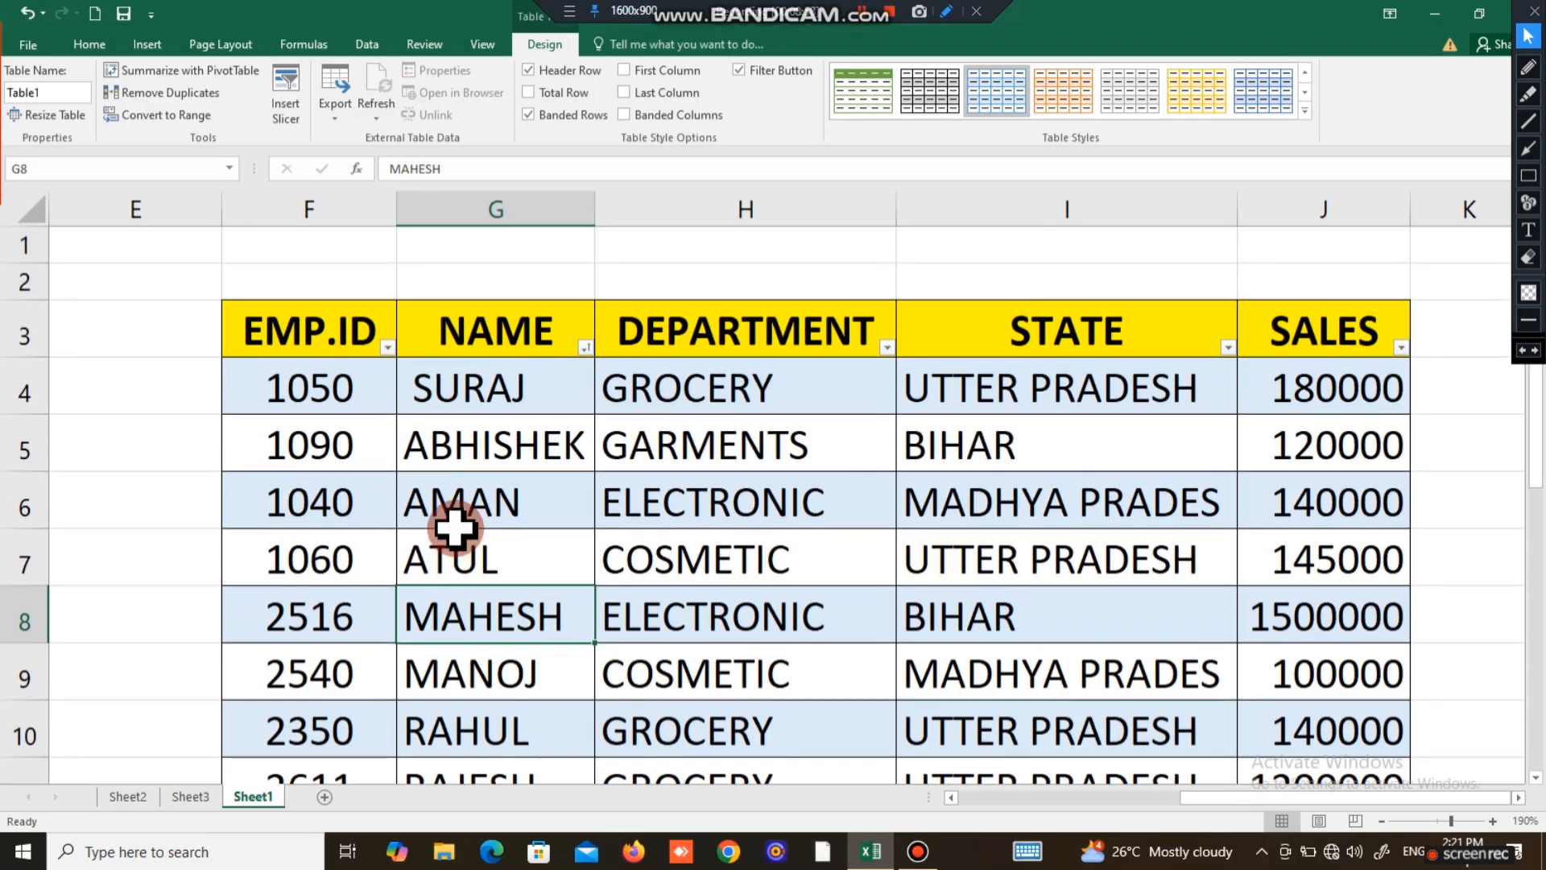
{"action": "left_click_drag", "start_coordinate": [500, 494], "coordinate": [467, 825]}
{"action": "scroll", "coordinate": [486, 475], "scroll_direction": "up", "scroll_amount": 3}
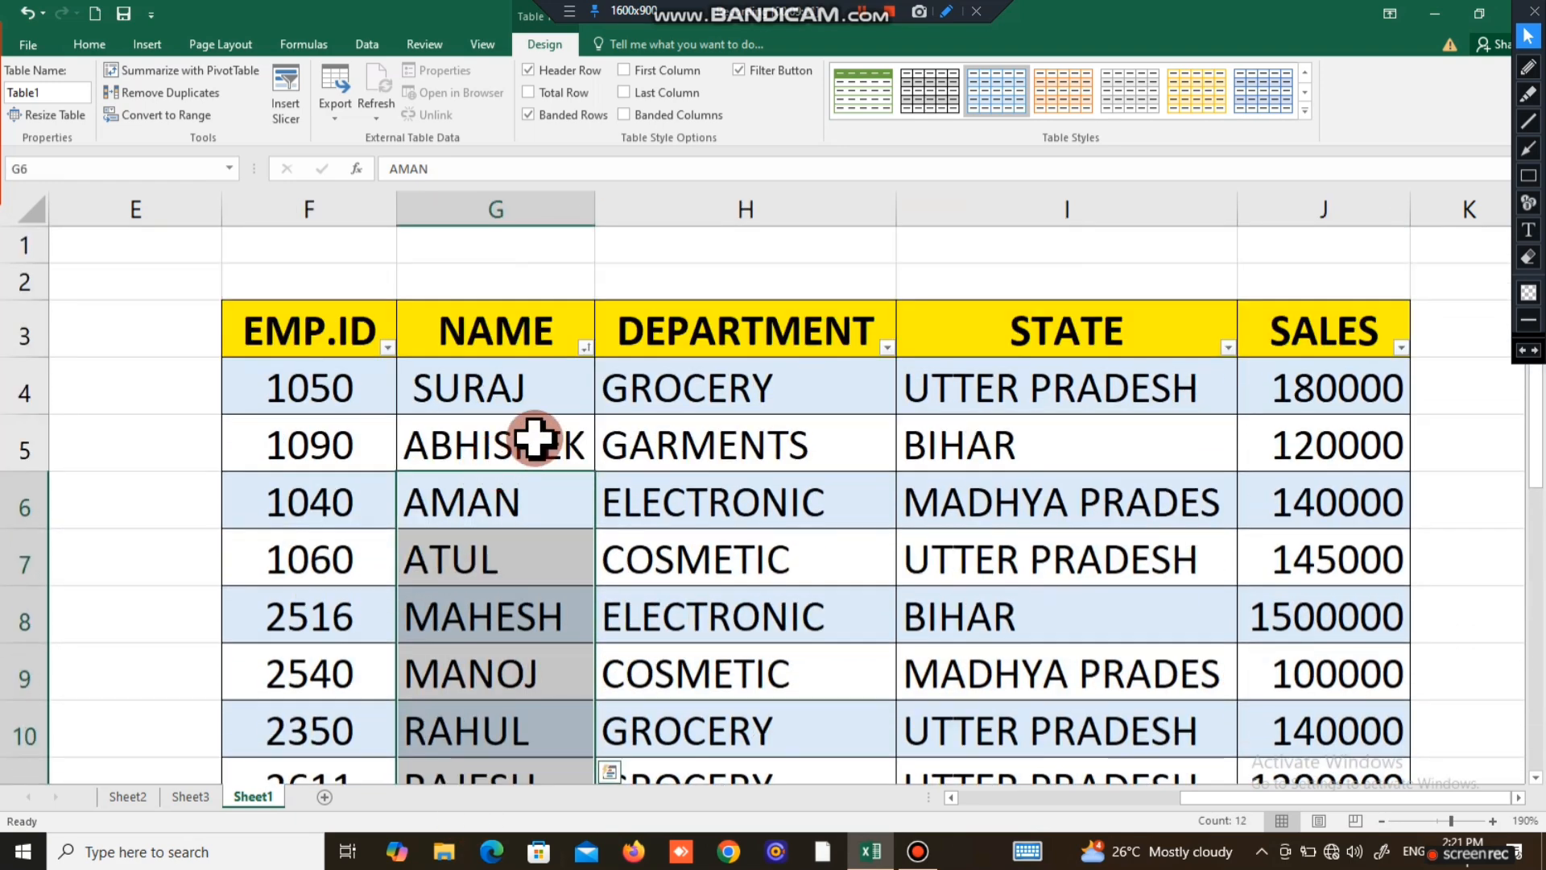
Sort the table by the NAME column from Z to A and review the names down to the last rows.
{"action": "left_click", "coordinate": [584, 348]}
{"action": "left_click", "coordinate": [398, 391]}
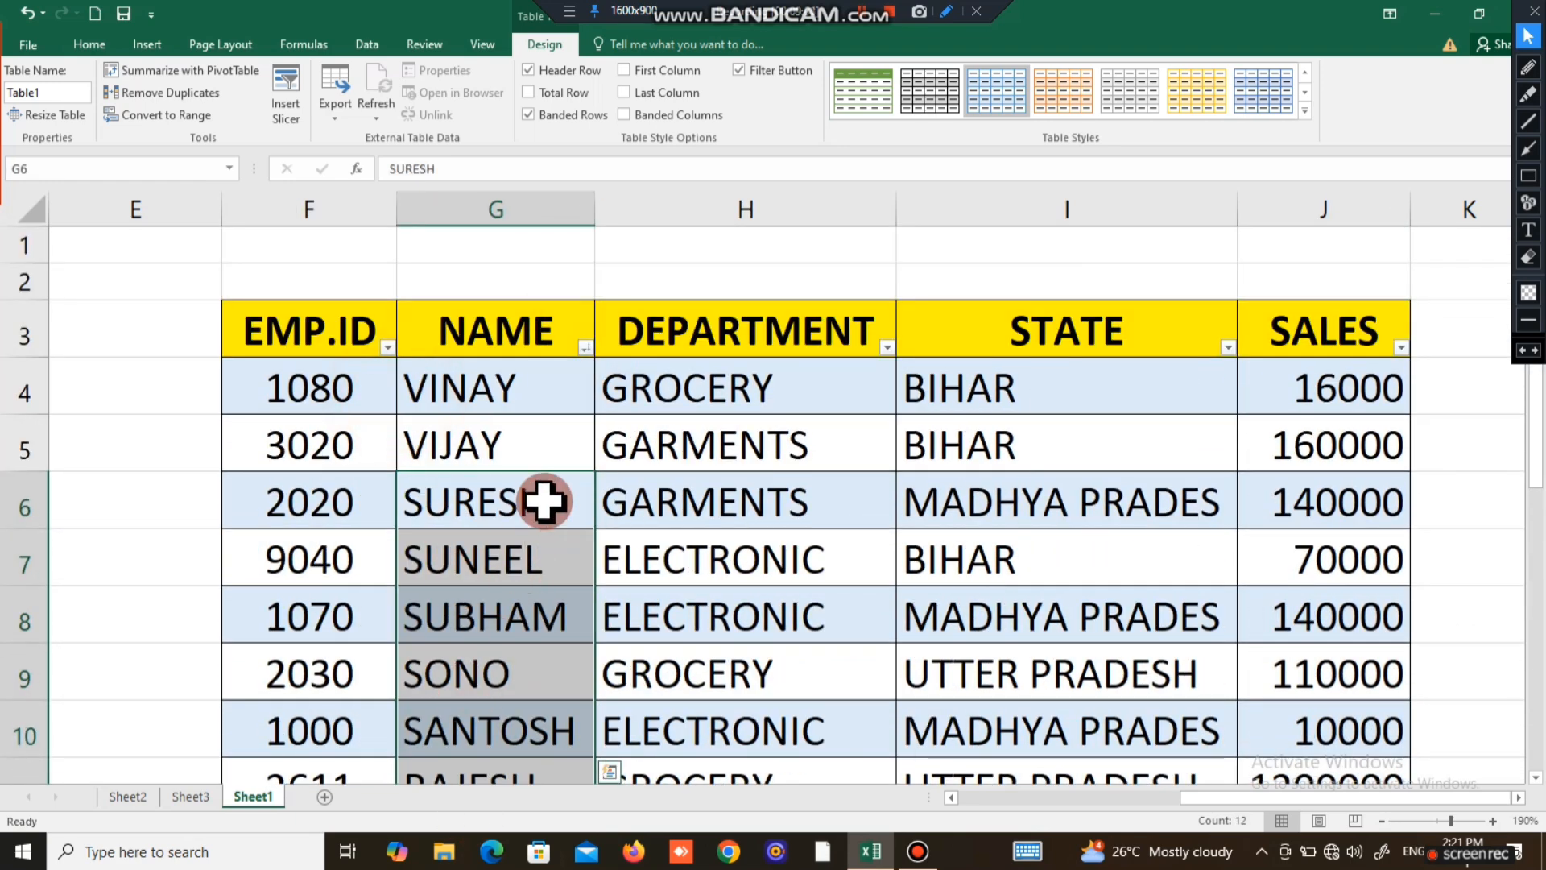
{"action": "scroll", "coordinate": [469, 376], "scroll_direction": "down", "scroll_amount": 1}
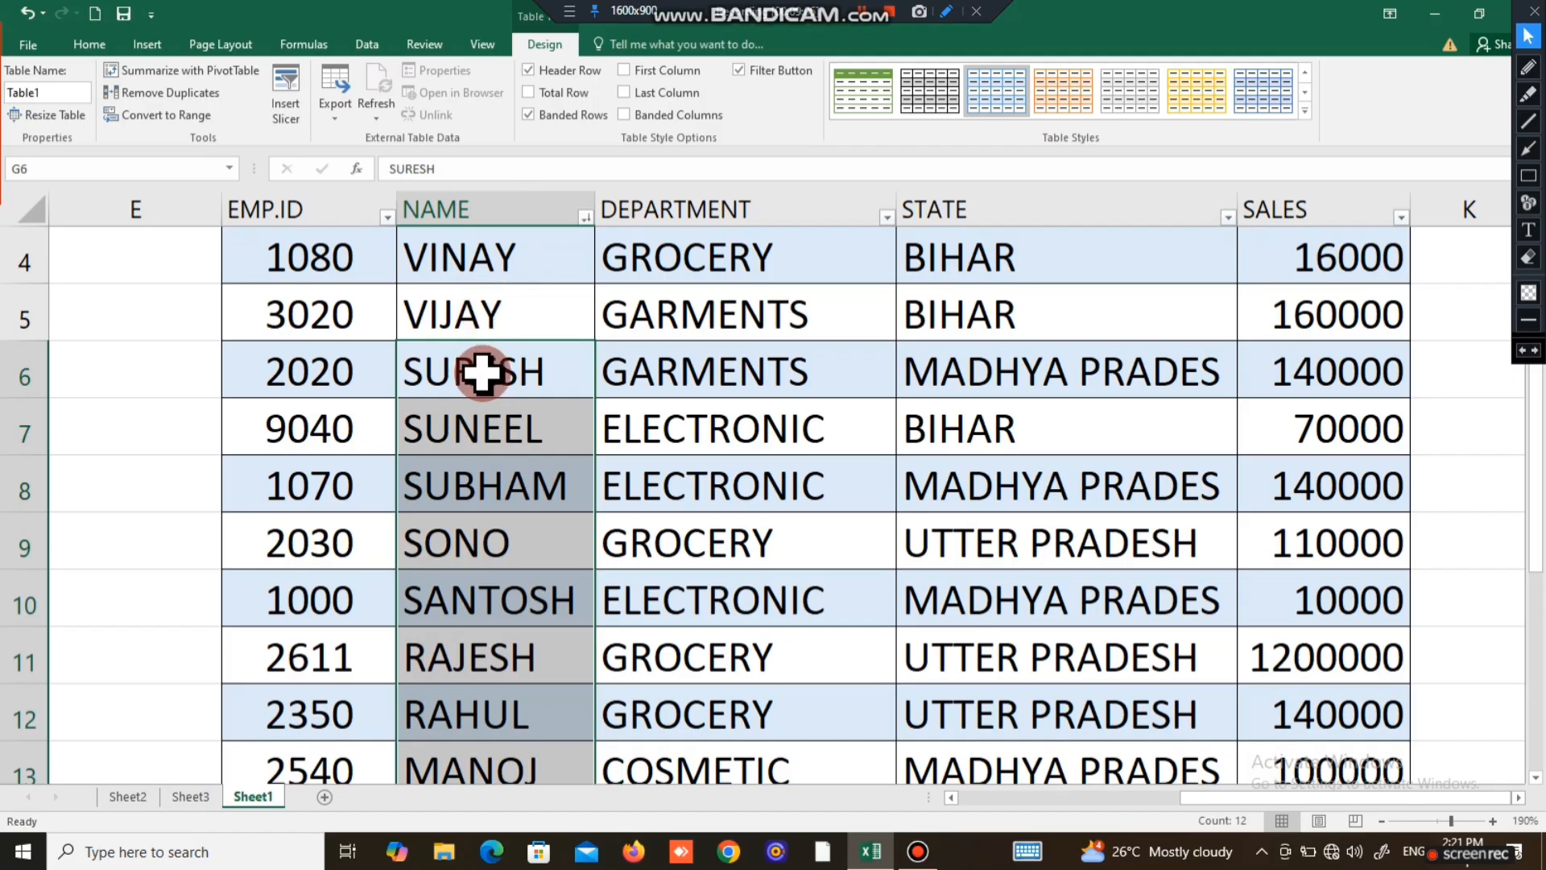
{"action": "left_click_drag", "start_coordinate": [479, 427], "coordinate": [518, 604]}
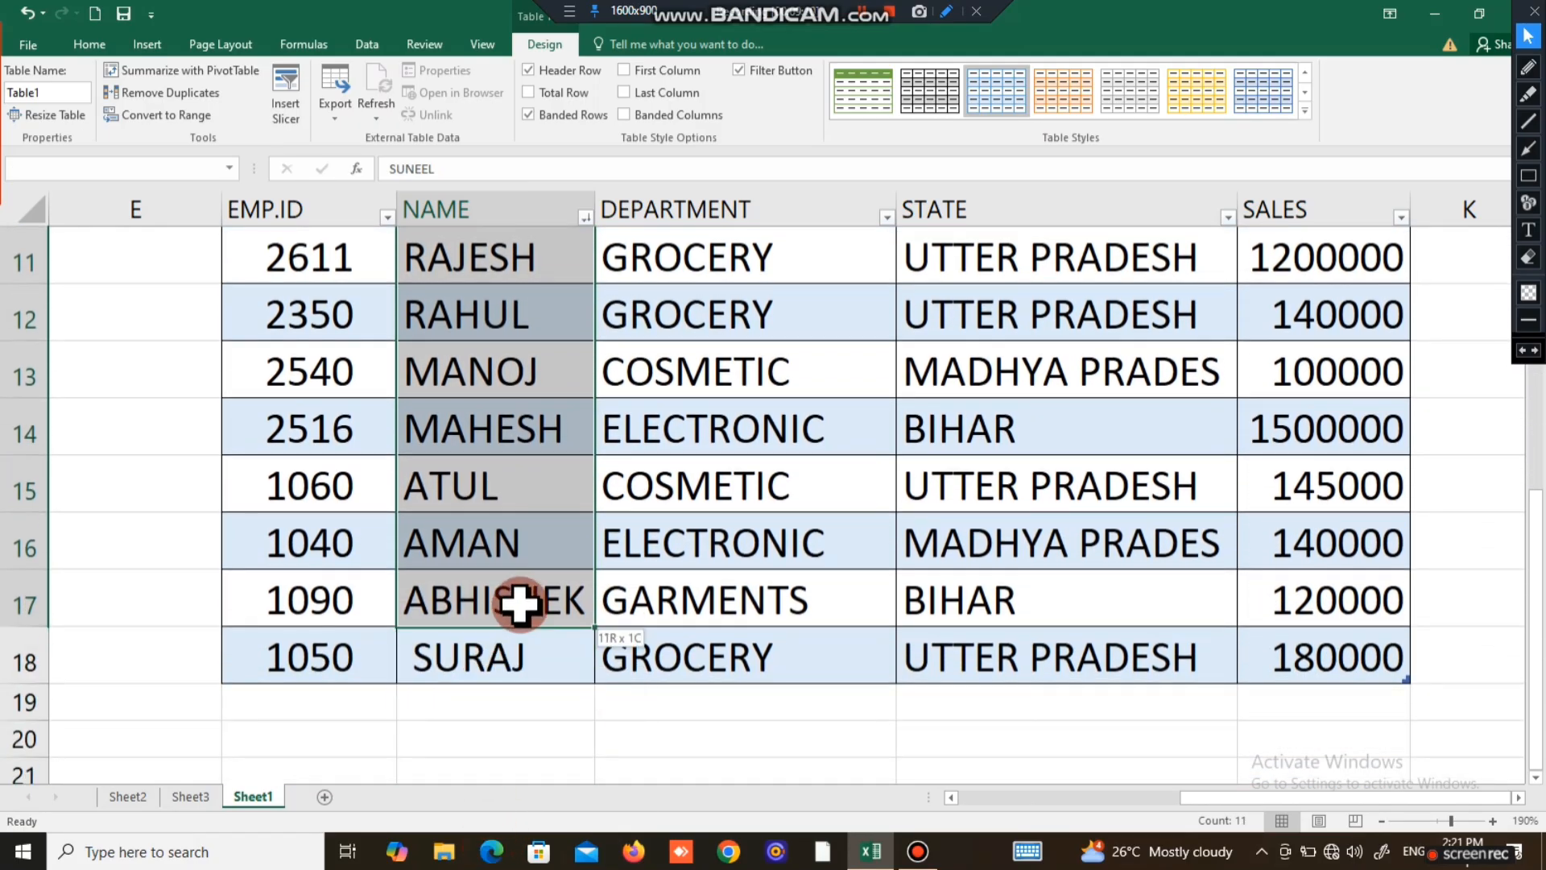
{"action": "scroll", "coordinate": [697, 470], "scroll_direction": "up", "scroll_amount": 3}
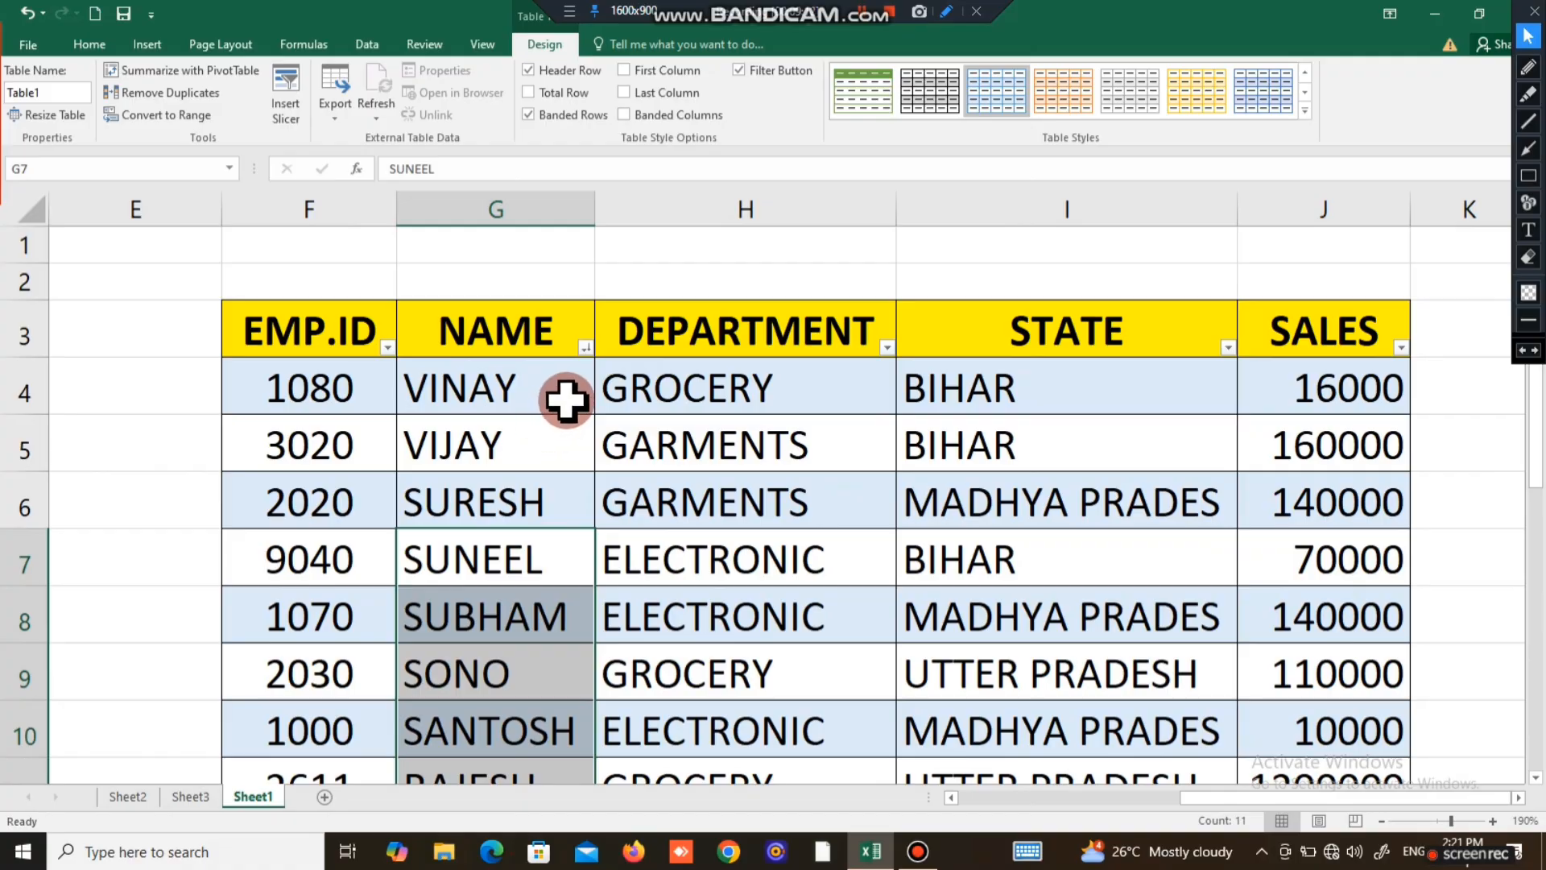
Filter the STATE column to show only BIHAR and select the state cells of the filtered rows.
{"action": "left_click", "coordinate": [1229, 348]}
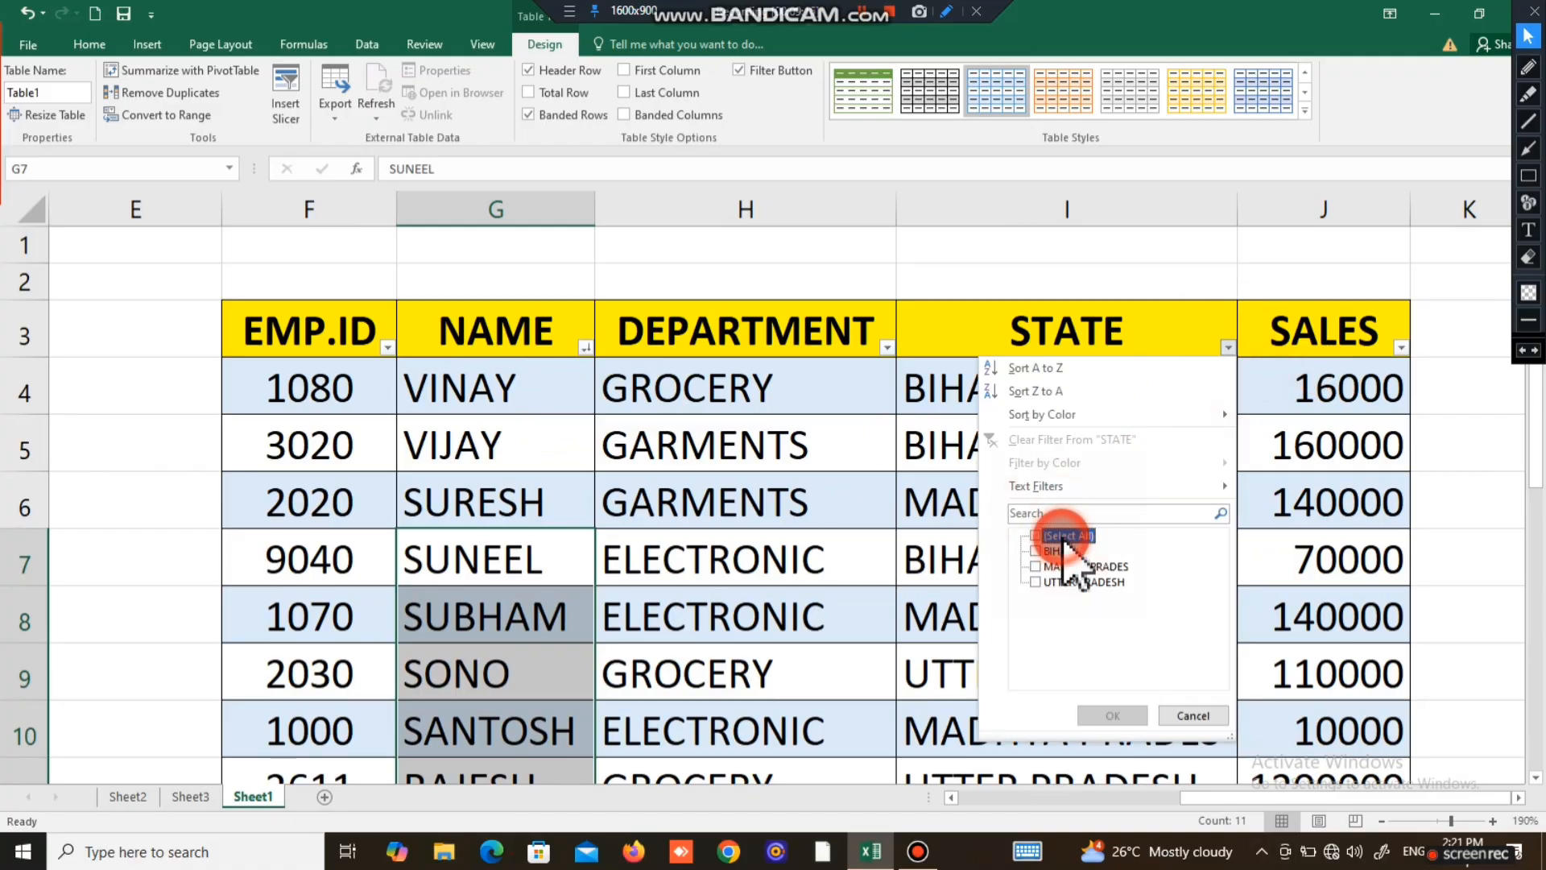
{"action": "left_click", "coordinate": [1036, 551]}
{"action": "left_click", "coordinate": [1112, 708]}
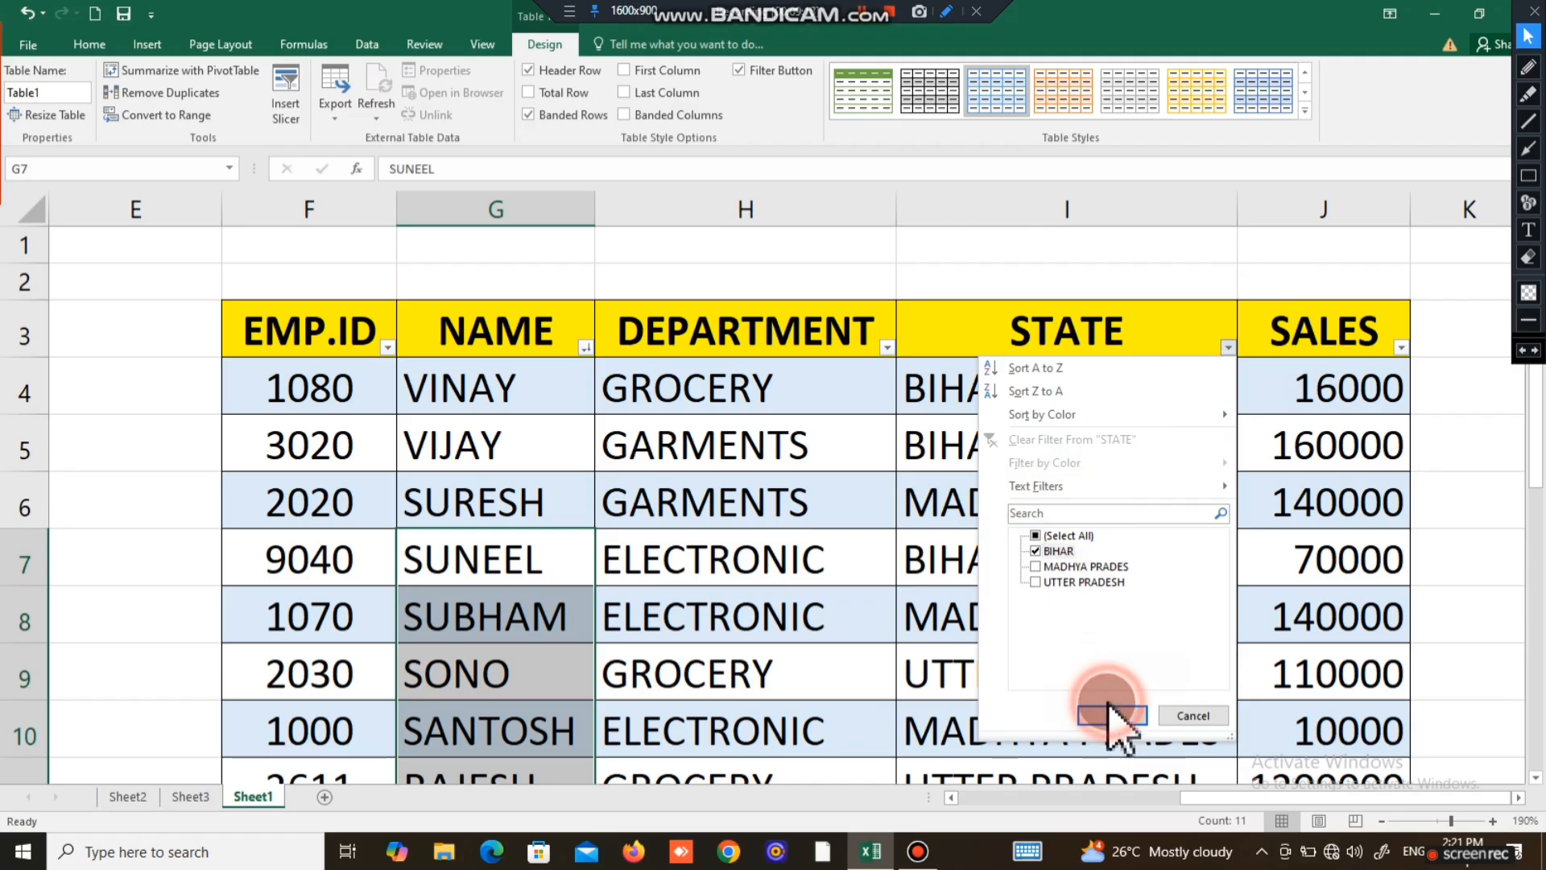
{"action": "left_click_drag", "start_coordinate": [1122, 386], "coordinate": [1132, 601]}
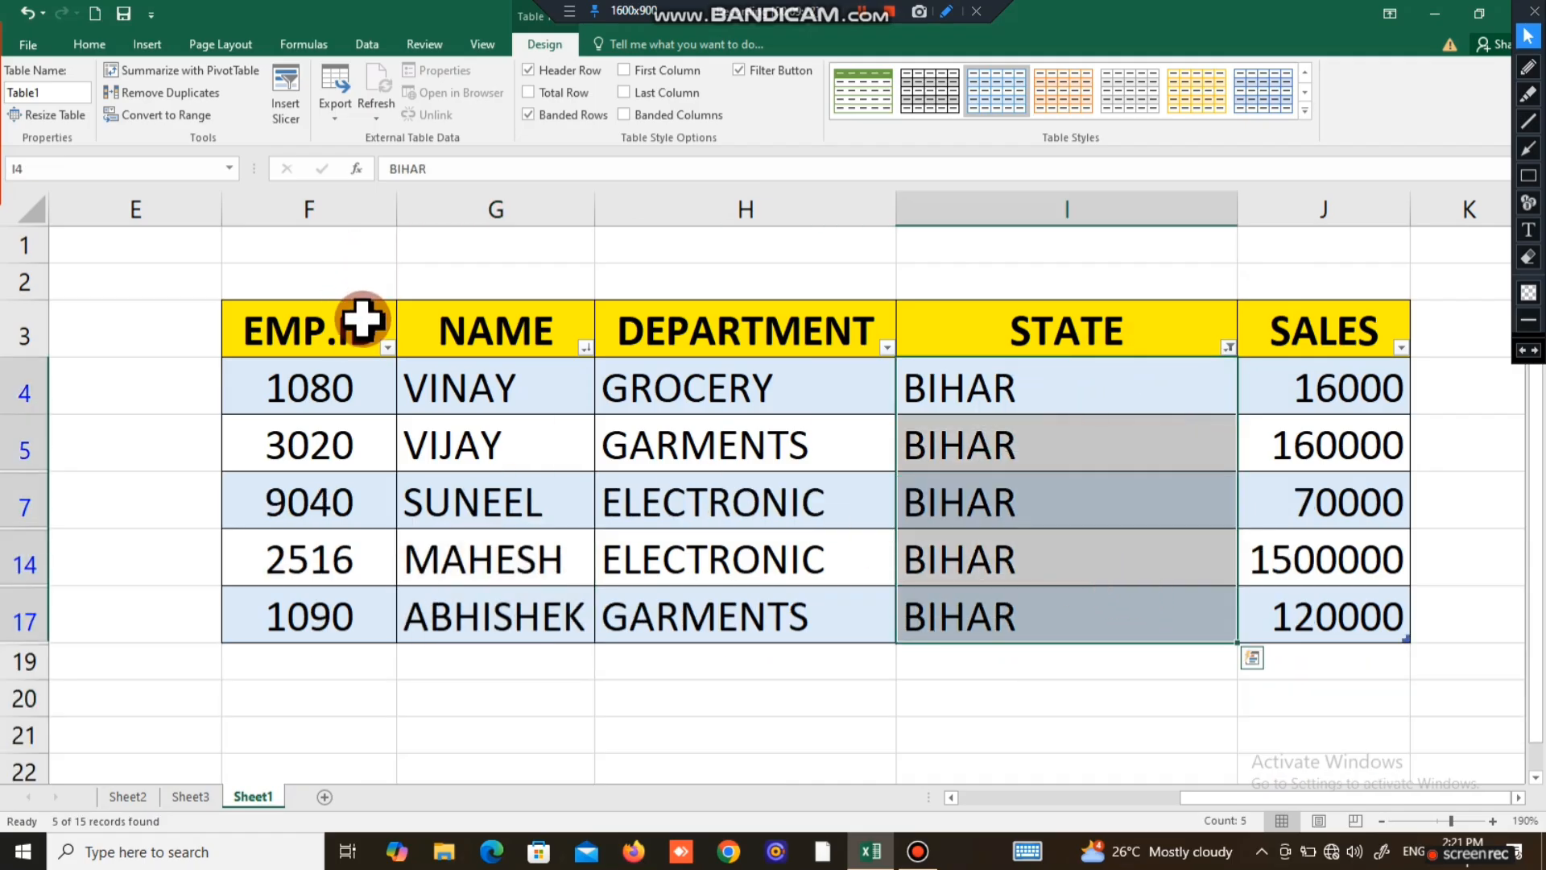
Select the filtered BIHAR records together with their headers, from EMP.ID through SALES, to review them.
{"action": "left_click_drag", "start_coordinate": [360, 320], "coordinate": [1374, 638]}
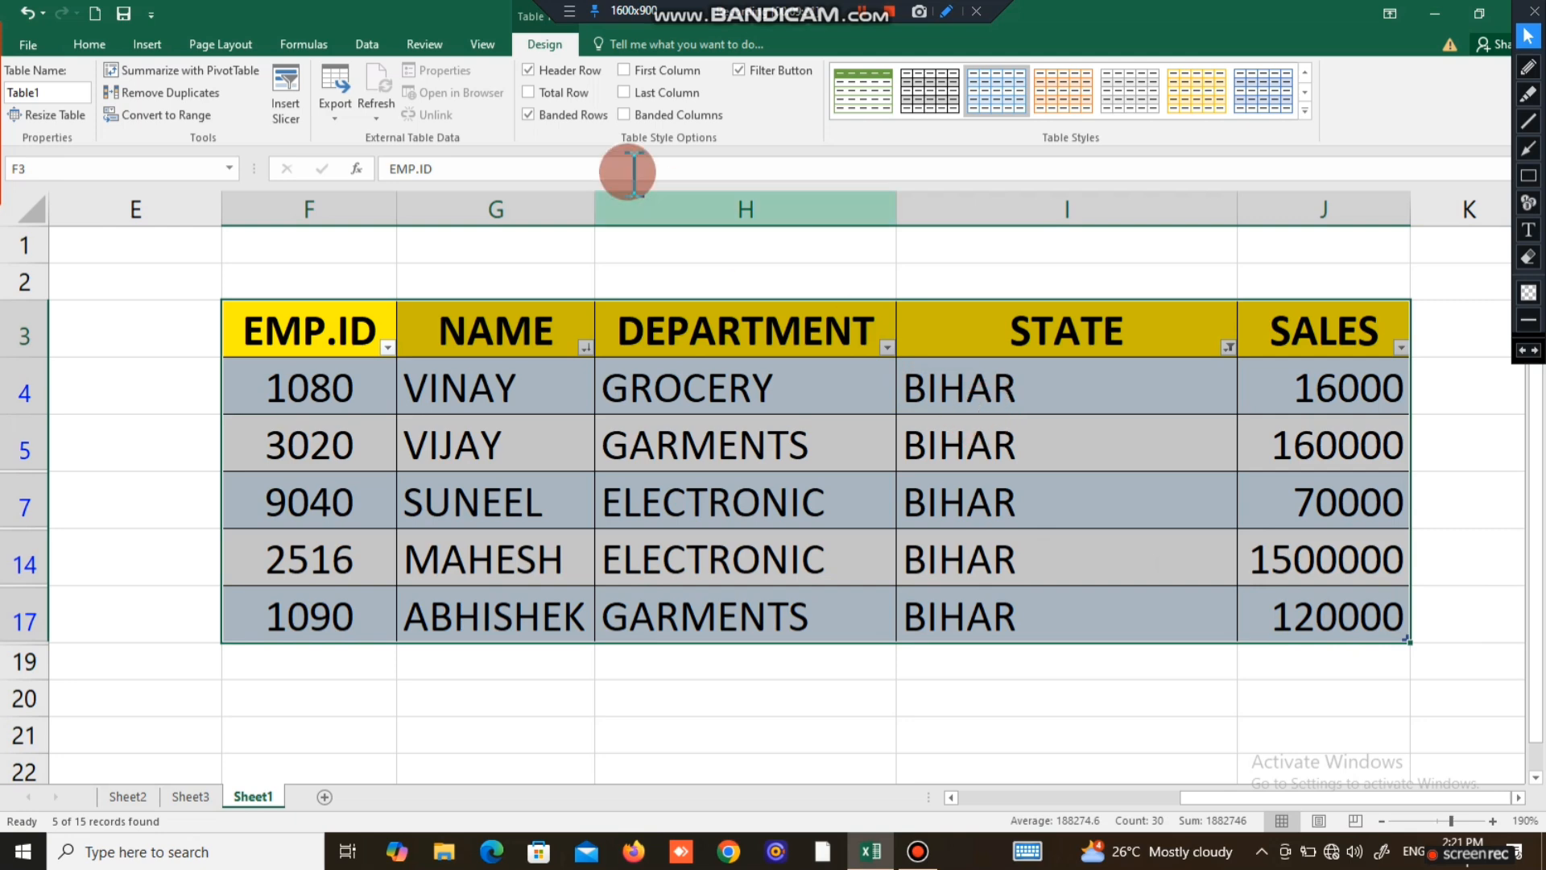
{"action": "left_click", "coordinate": [376, 332]}
{"action": "left_click_drag", "start_coordinate": [377, 333], "coordinate": [1381, 620]}
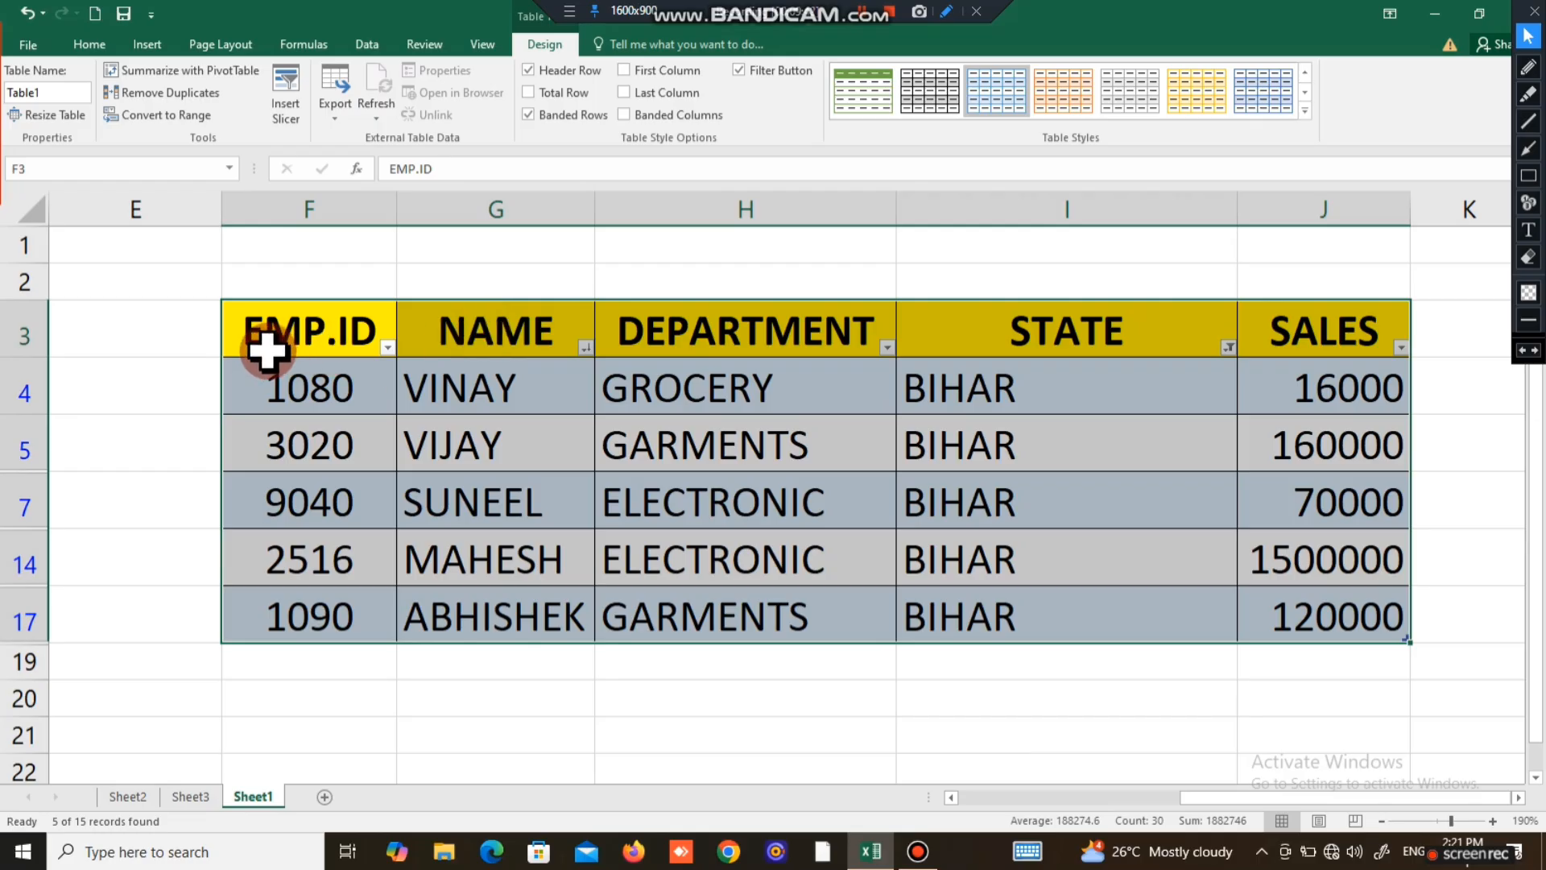
{"action": "left_click", "coordinate": [314, 333]}
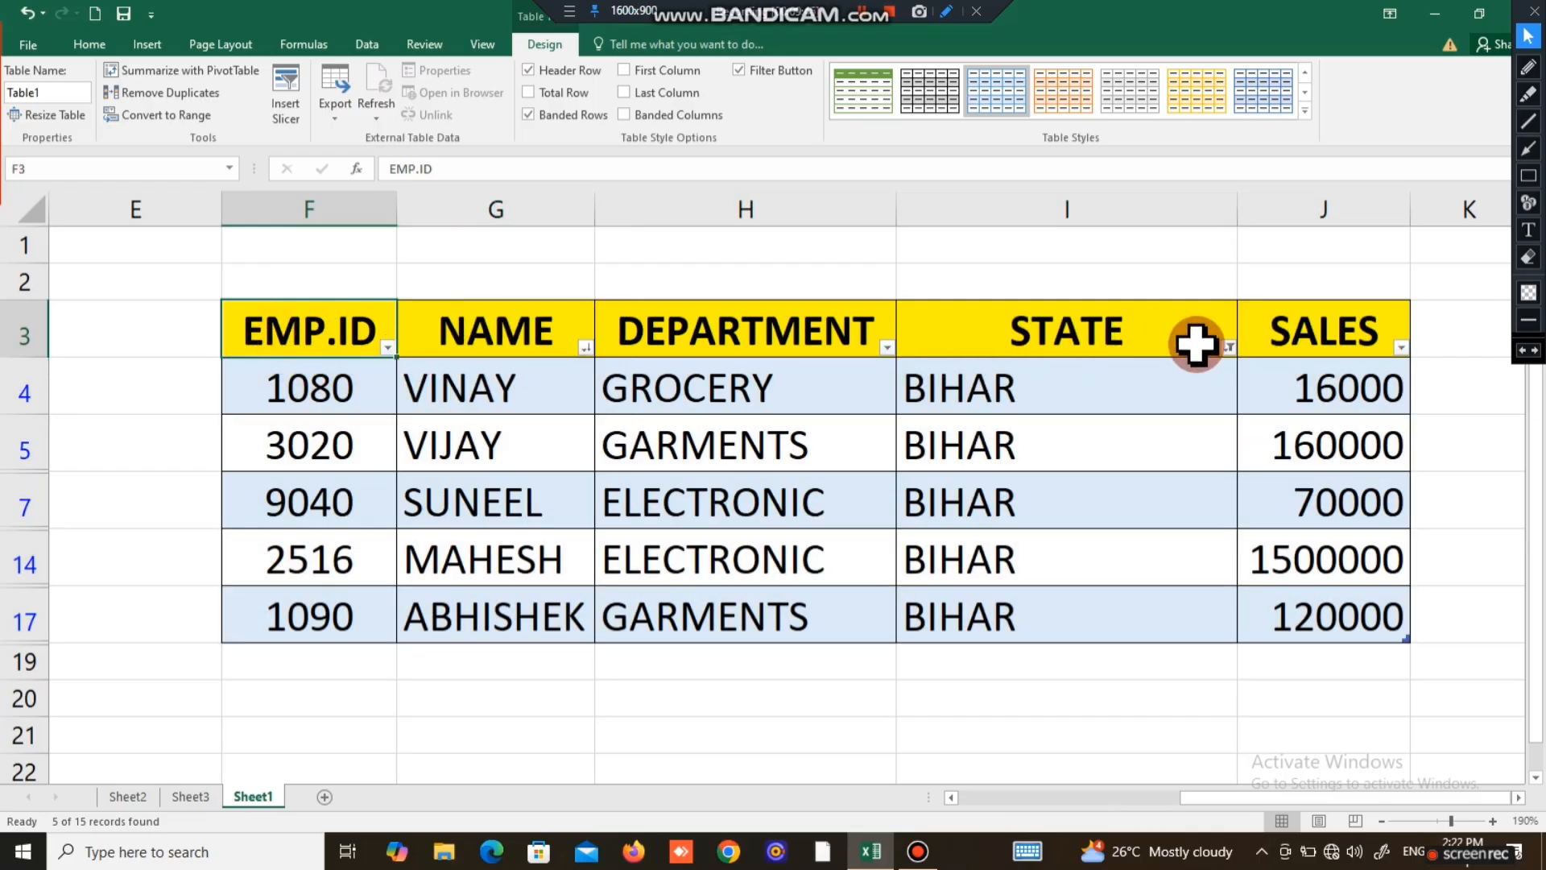
Reset the STATE column filter to include all states.
{"action": "left_click", "coordinate": [1229, 348]}
{"action": "left_click", "coordinate": [1065, 536]}
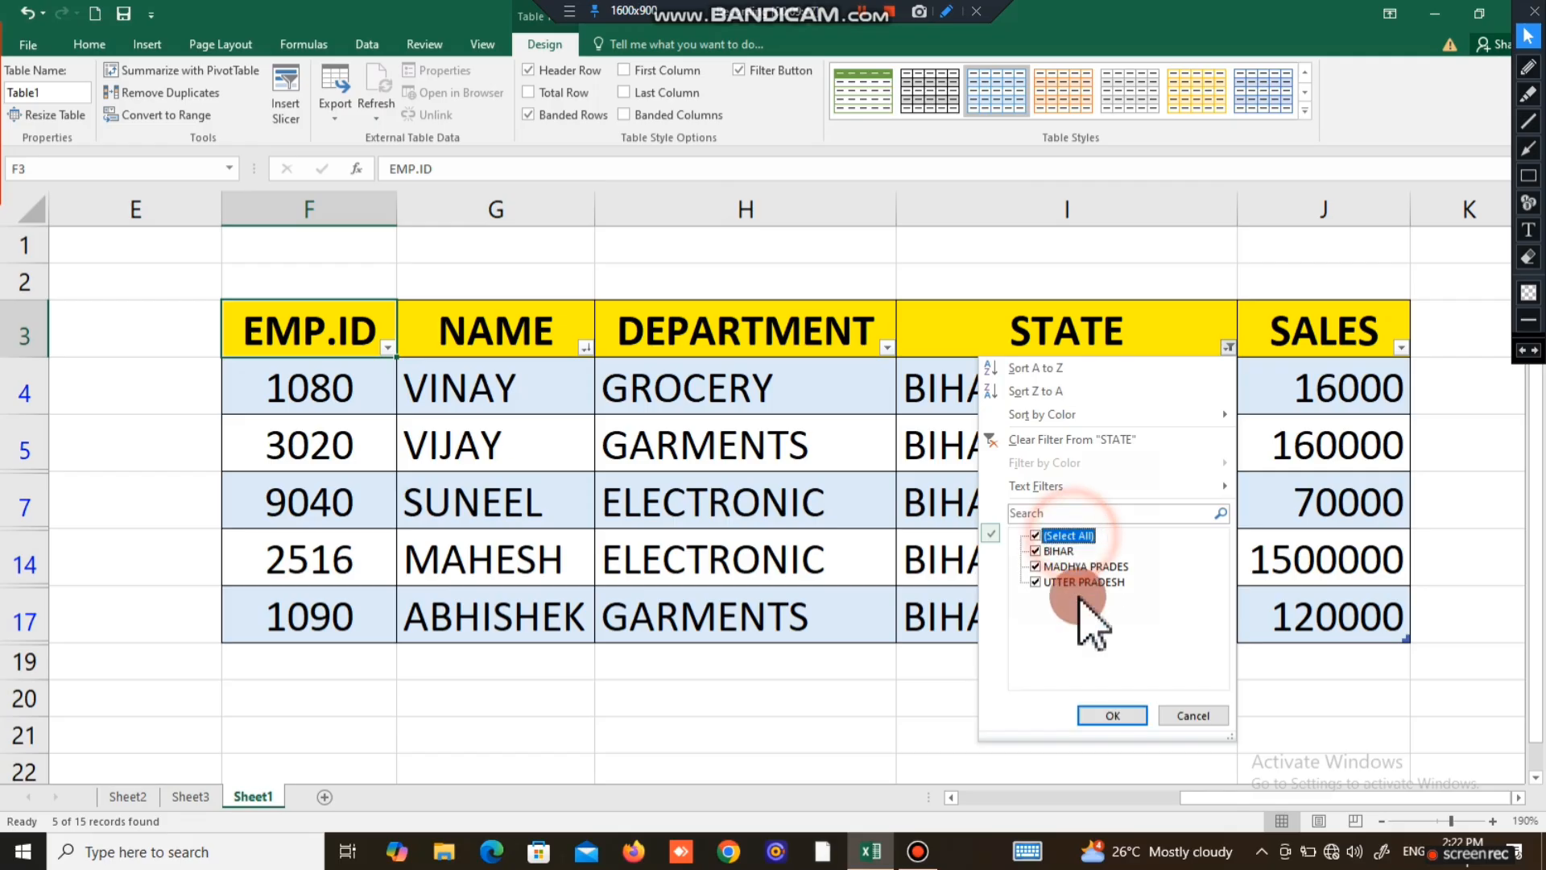
{"action": "left_click", "coordinate": [1111, 715]}
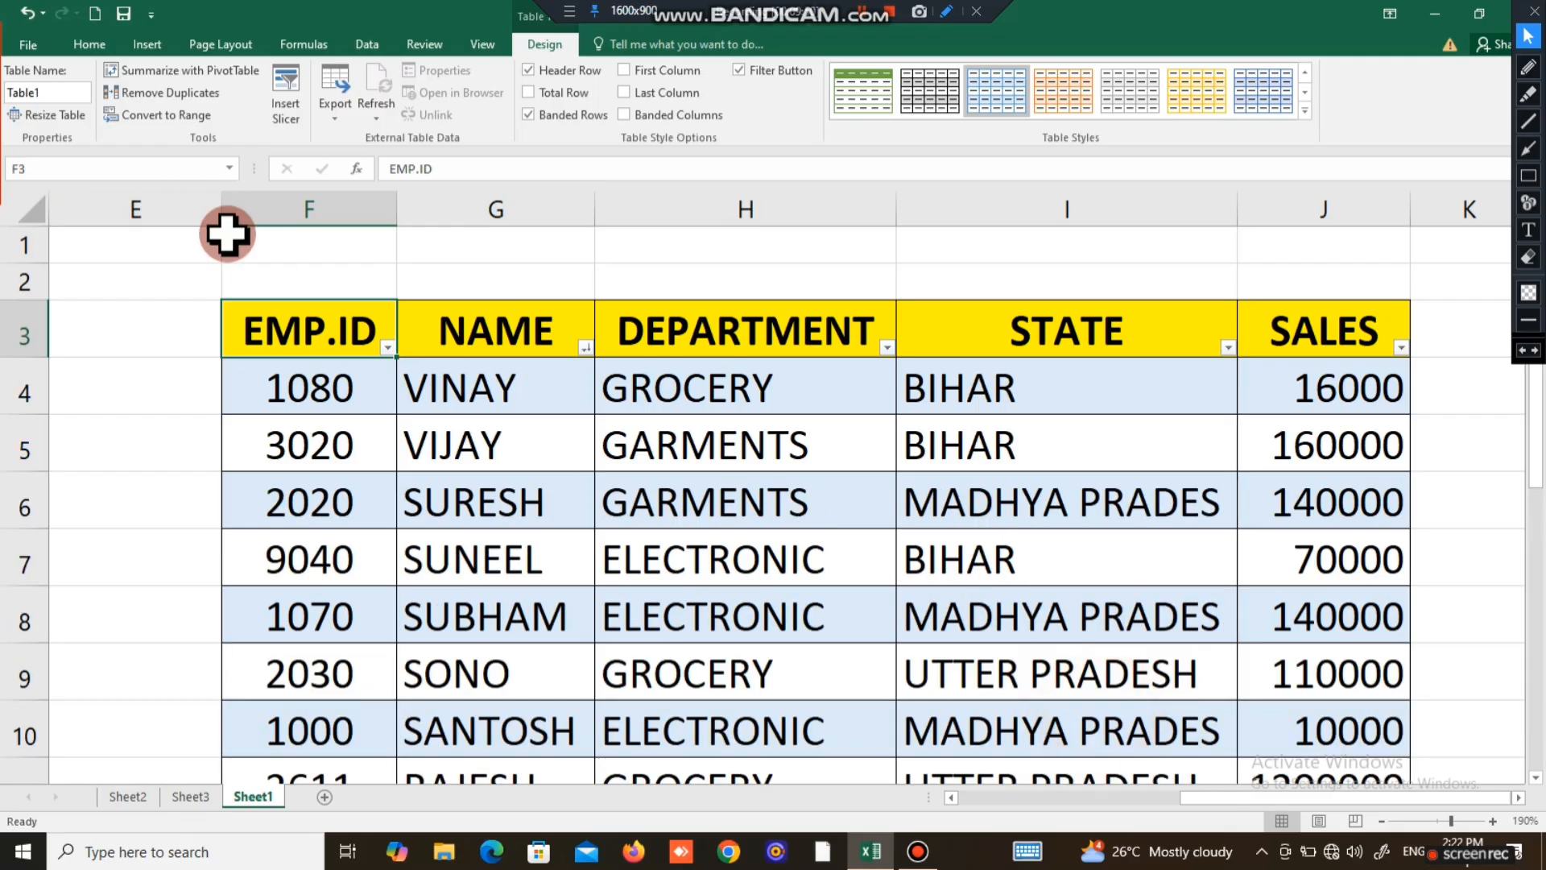
Convert the whole employee sales table to a normal range and look over its rows.
{"action": "left_click_drag", "start_coordinate": [348, 330], "coordinate": [1339, 383]}
{"action": "scroll", "coordinate": [822, 378], "scroll_direction": "up", "scroll_amount": 4}
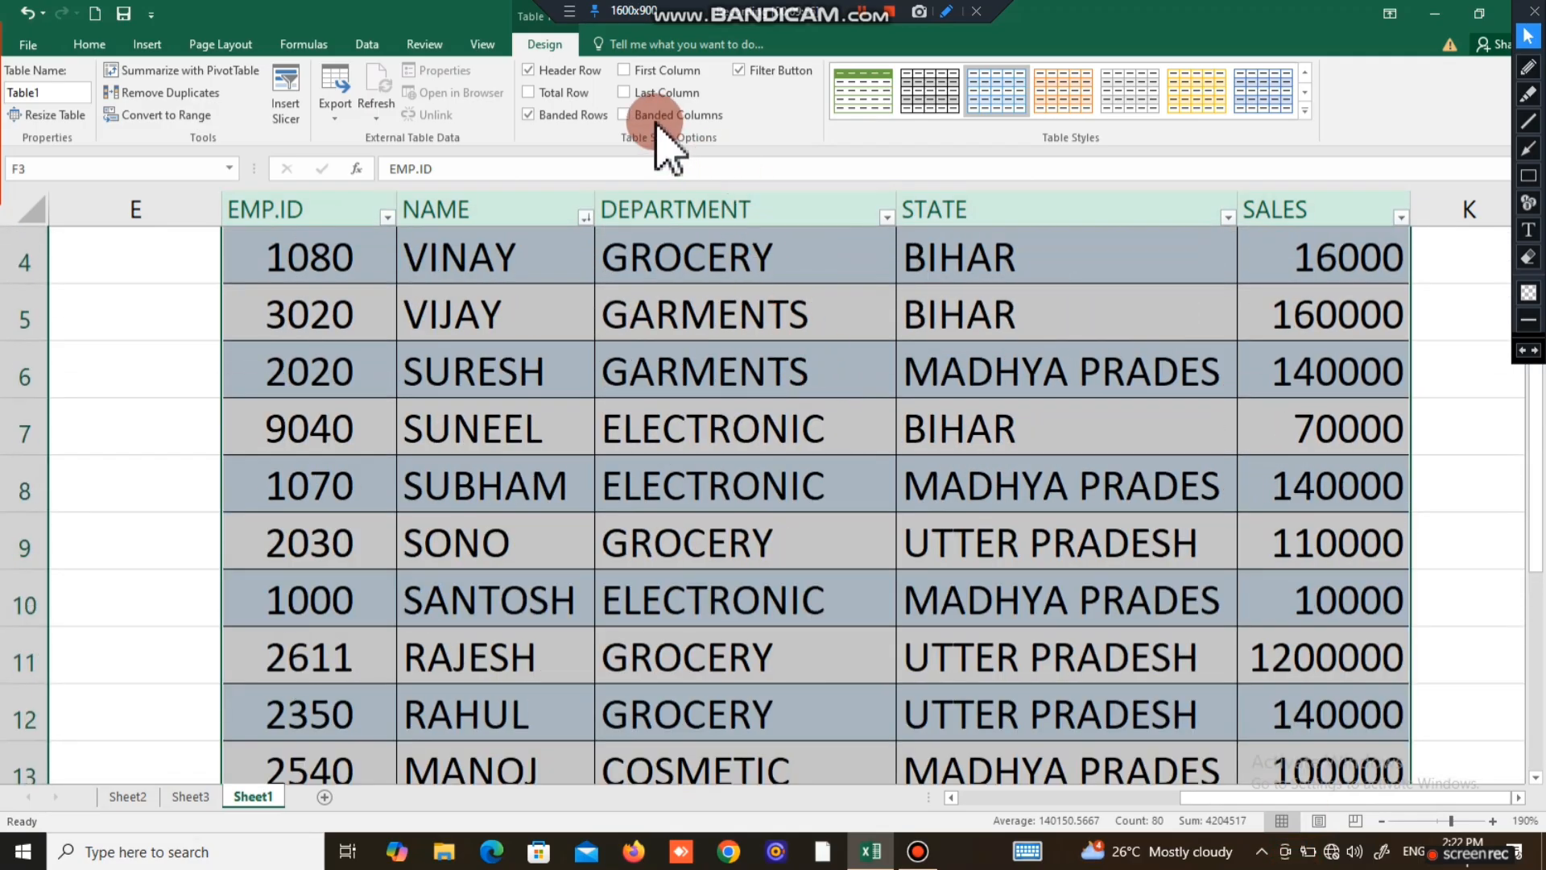
{"action": "left_click", "coordinate": [135, 117]}
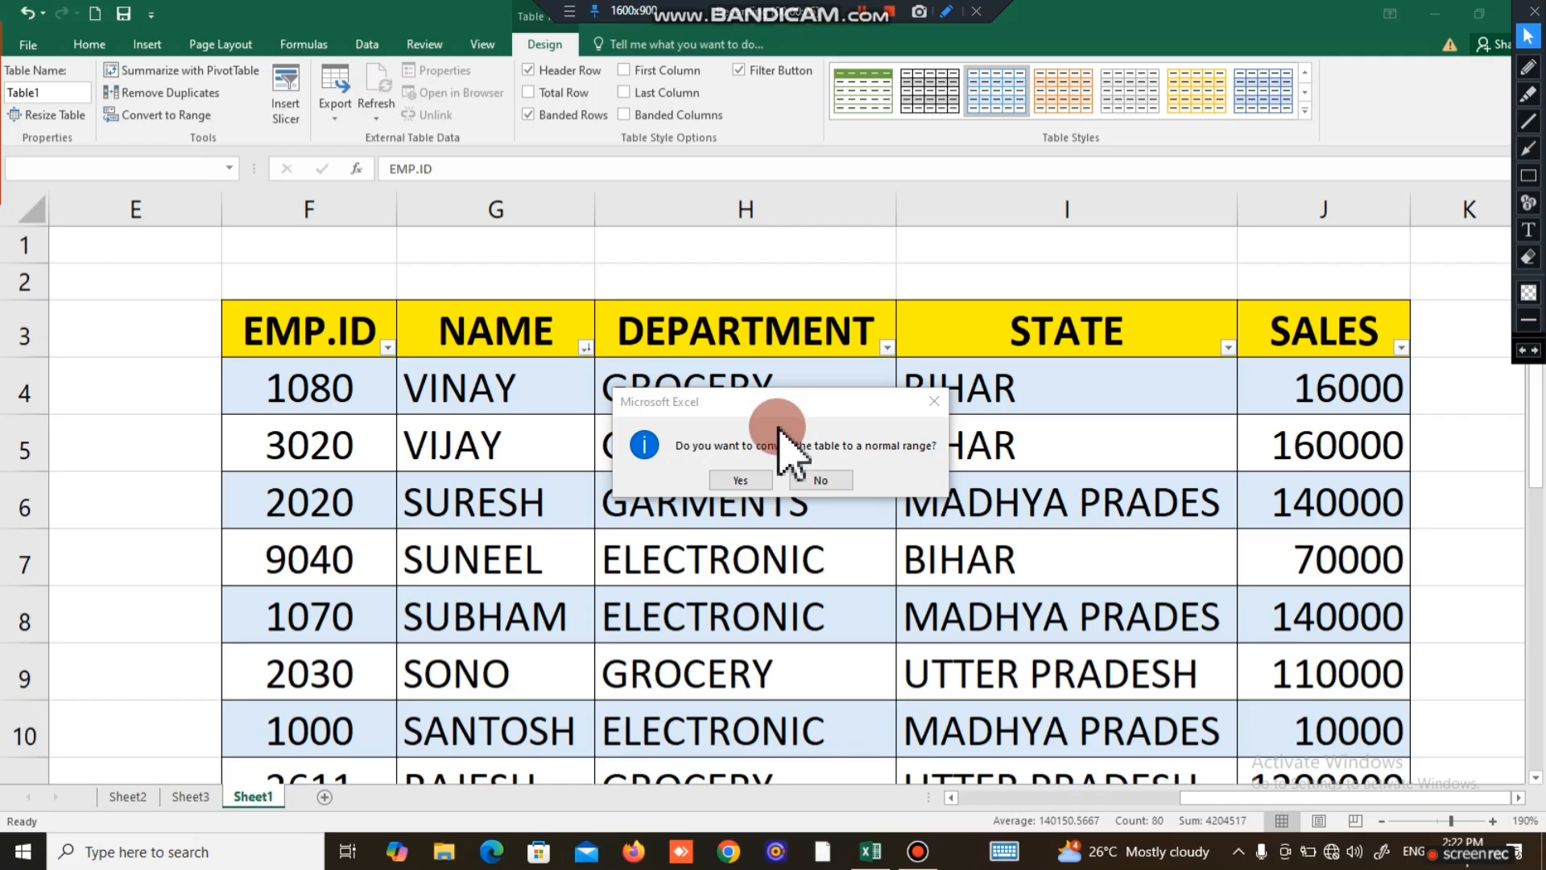
{"action": "left_click", "coordinate": [740, 481]}
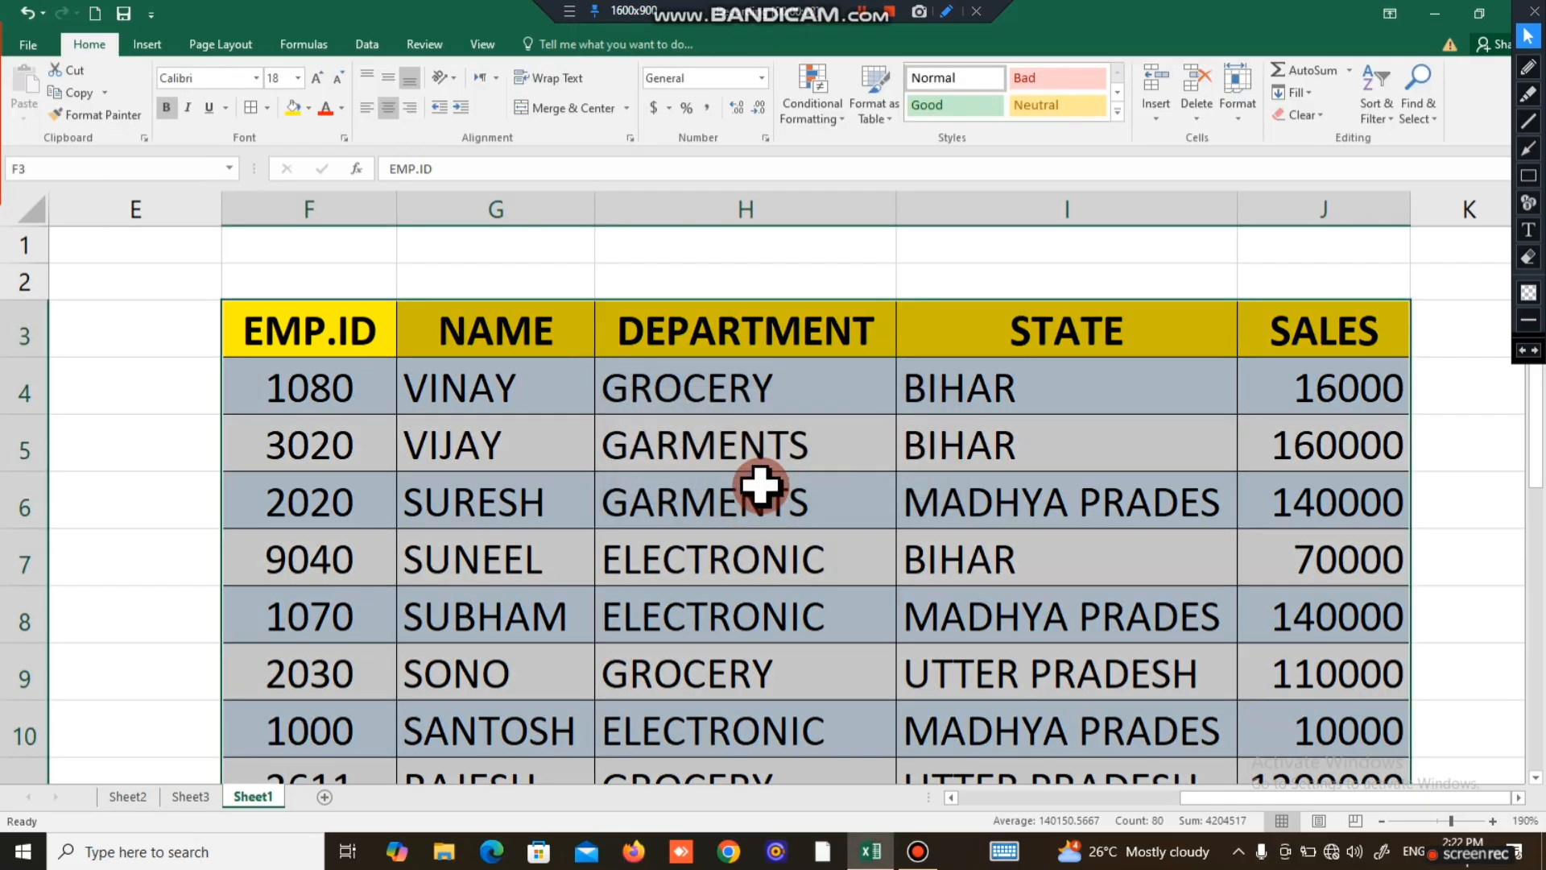
{"action": "left_click", "coordinate": [741, 483]}
{"action": "scroll", "coordinate": [742, 485], "scroll_direction": "down", "scroll_amount": 4}
{"action": "scroll", "coordinate": [743, 483], "scroll_direction": "up", "scroll_amount": 4}
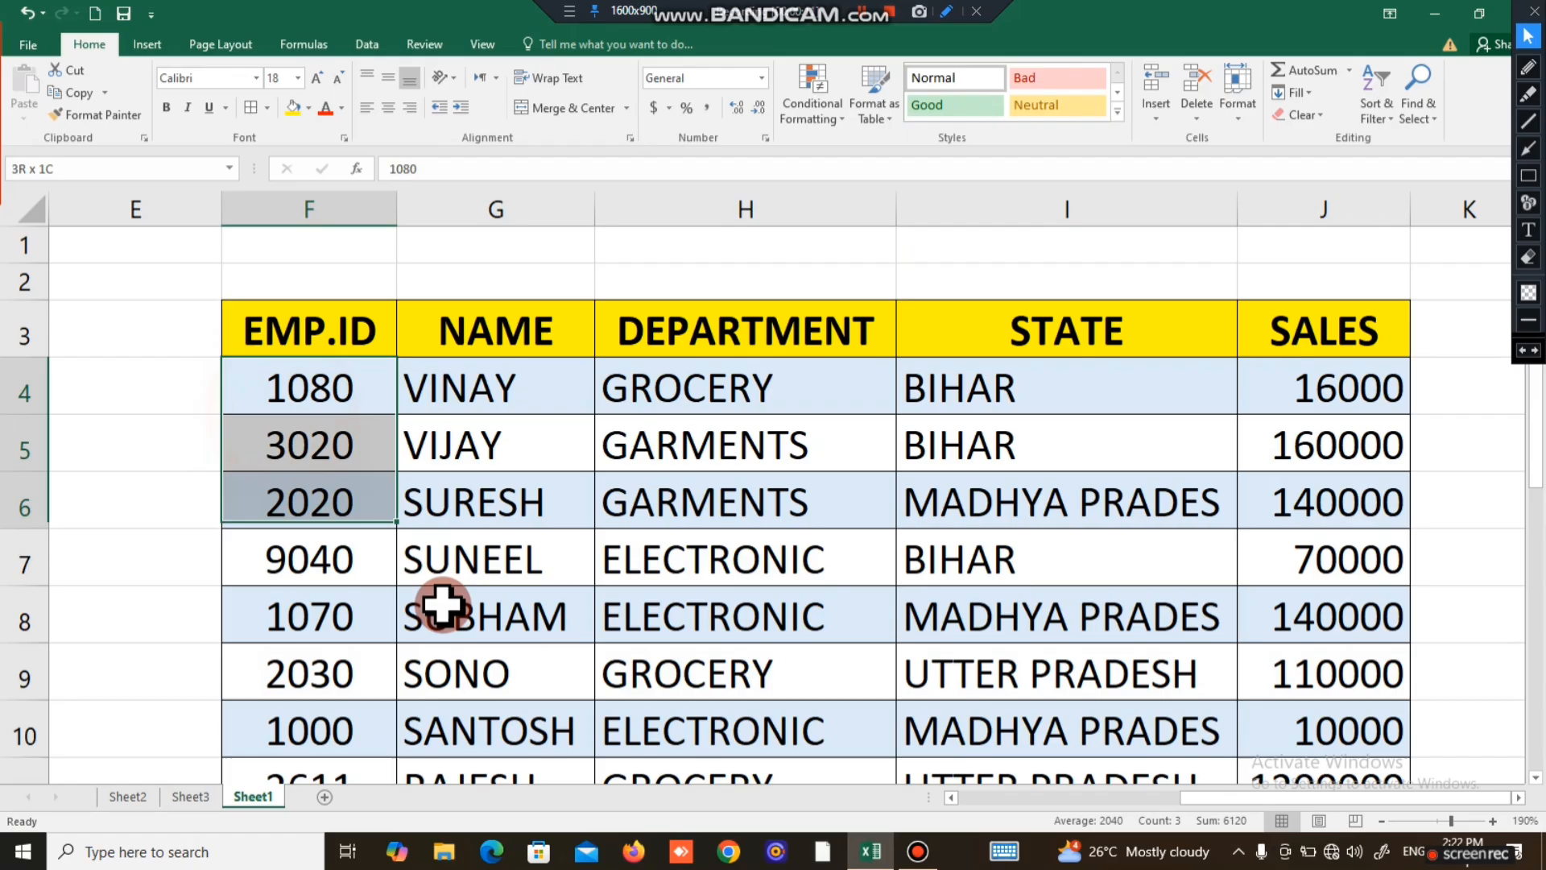
Select the employee records in cells F4 to J13, without the header row.
{"action": "left_click_drag", "start_coordinate": [442, 604], "coordinate": [1291, 694]}
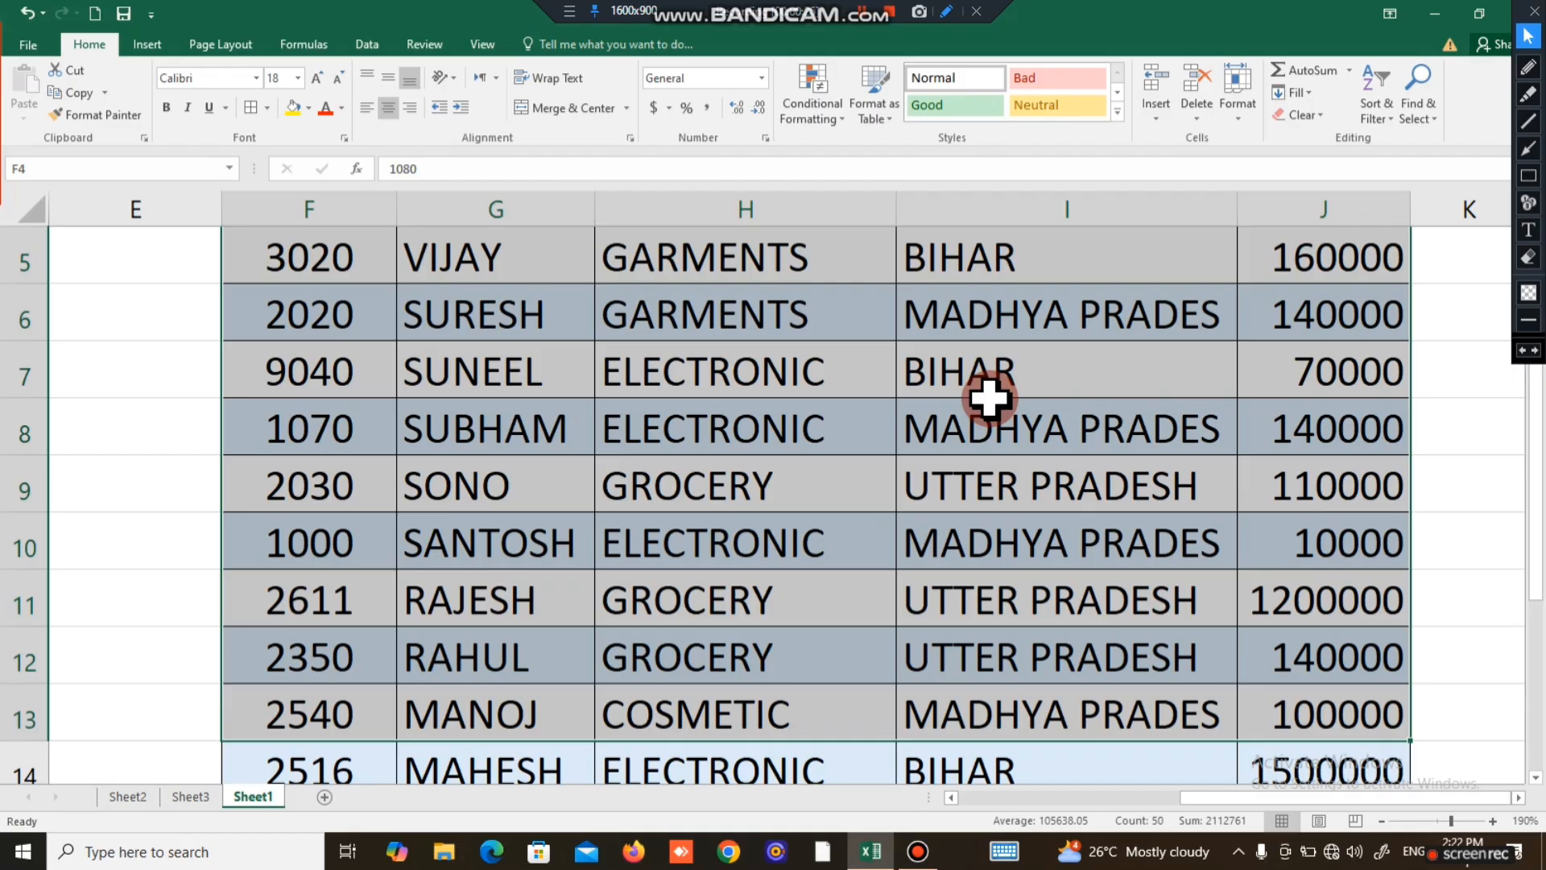
{"action": "left_click", "coordinate": [151, 45]}
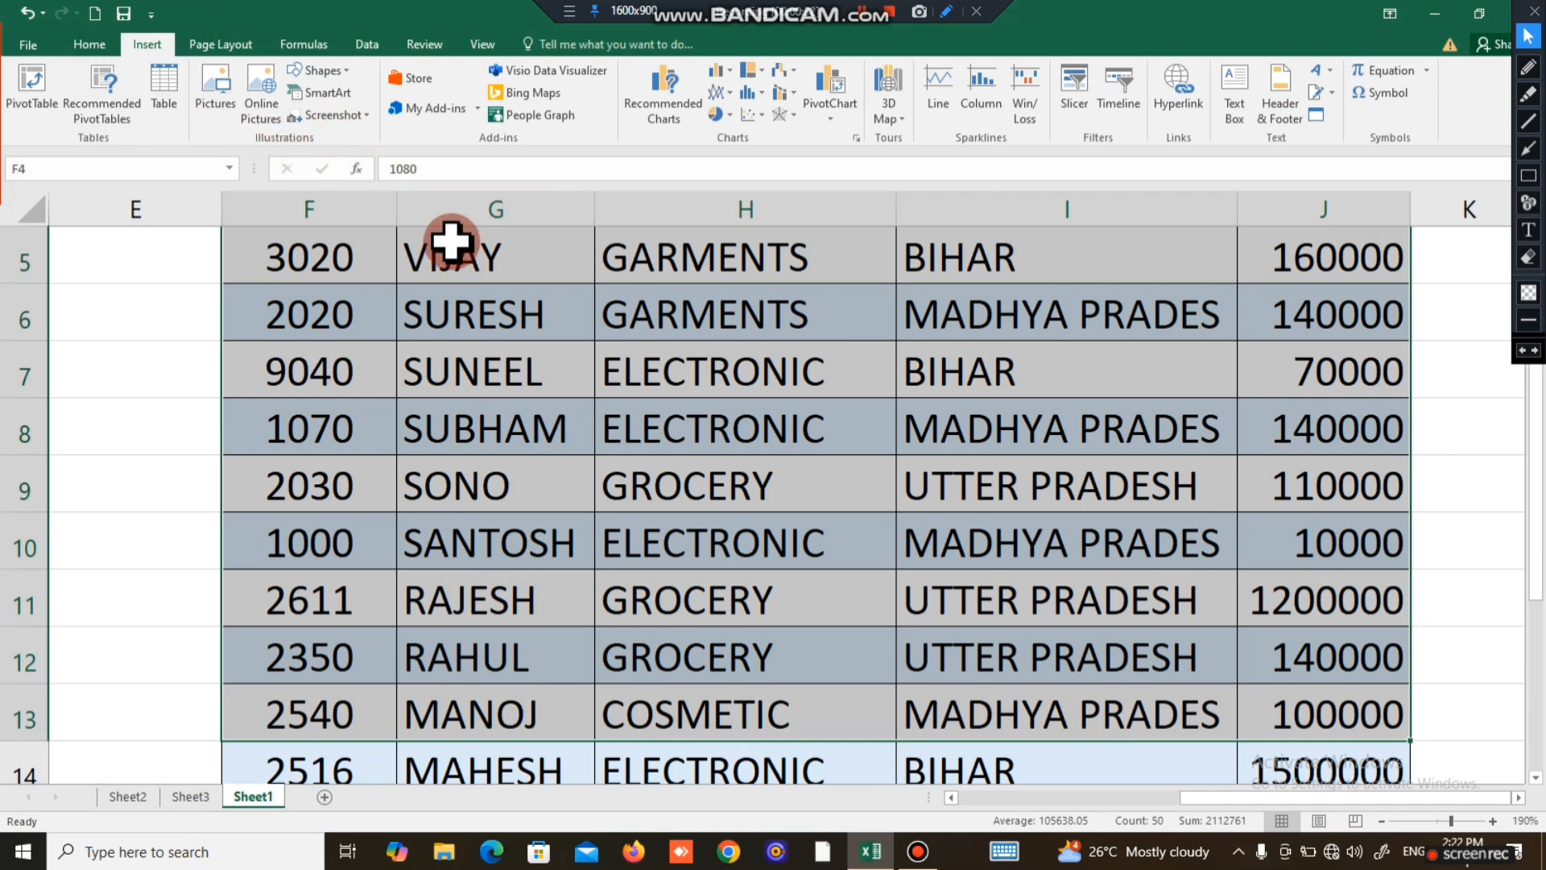
{"action": "left_click", "coordinate": [90, 44]}
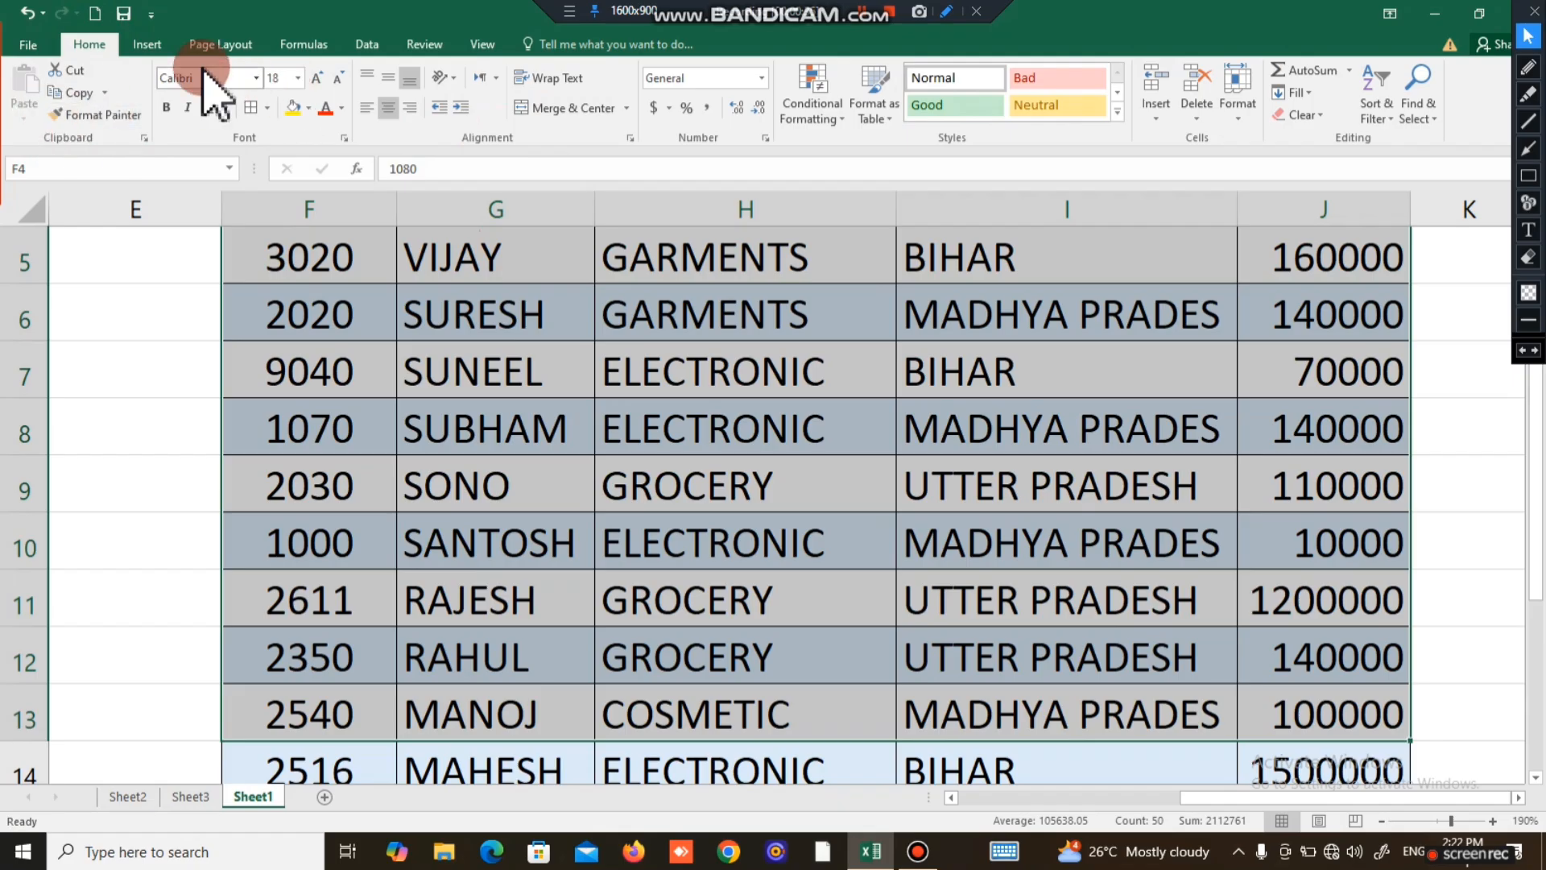
{"action": "left_click", "coordinate": [148, 44]}
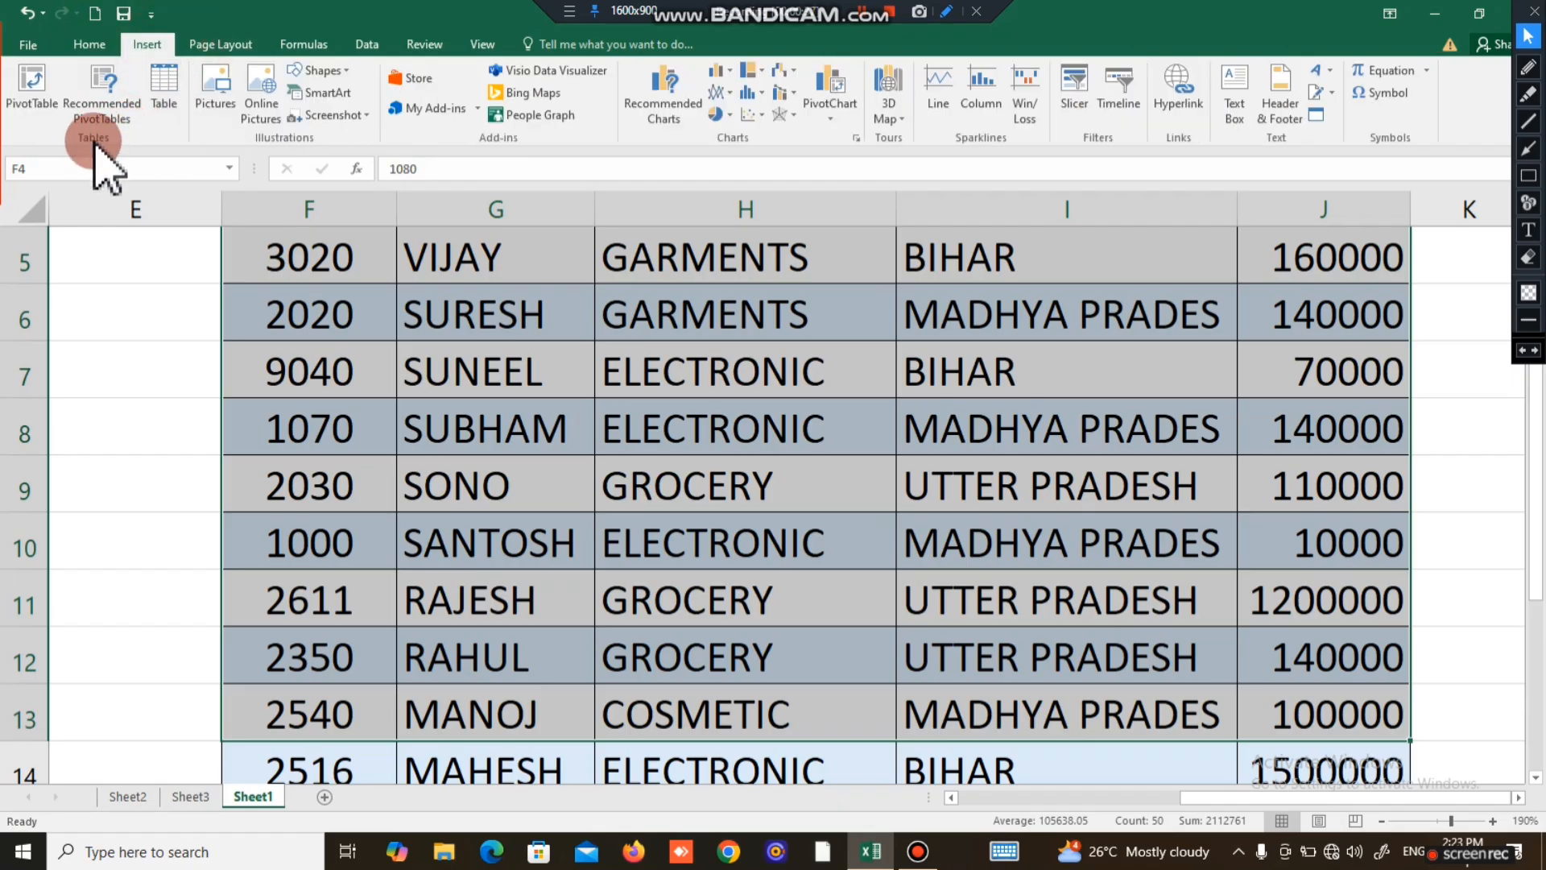